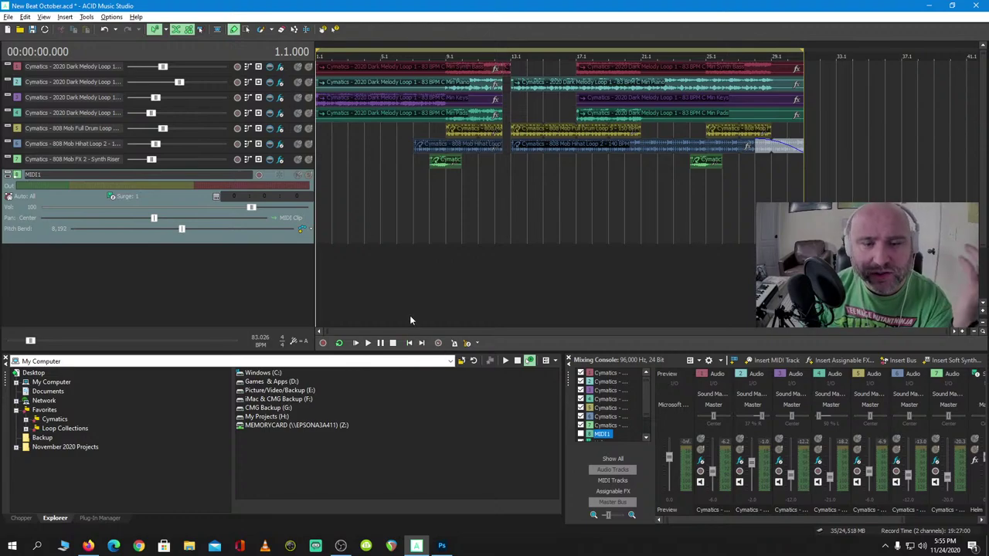
# Look into the Cymatics favorites, then expand Loop Collections and list the contents of its HipHop - Official folder
pyautogui.click(25, 420)
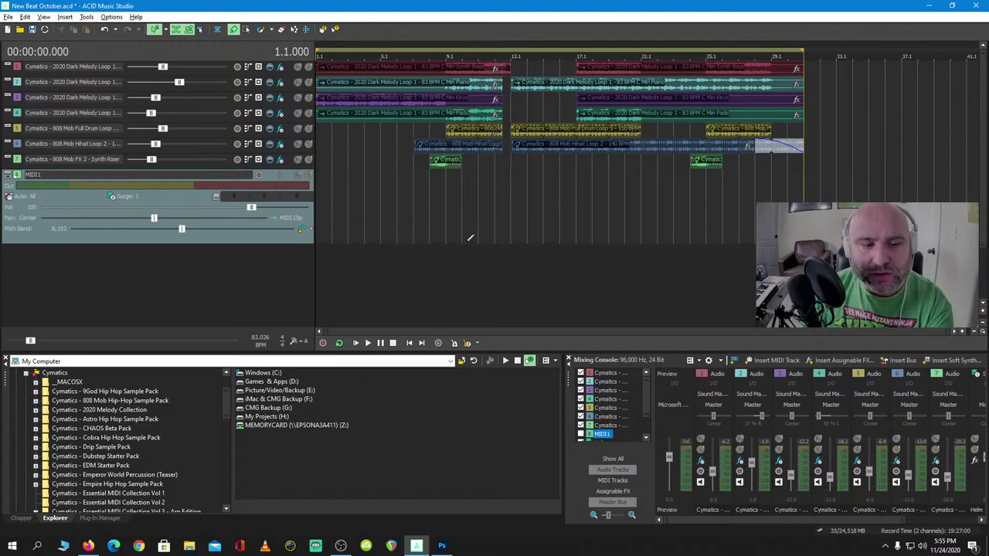
pyautogui.click(24, 375)
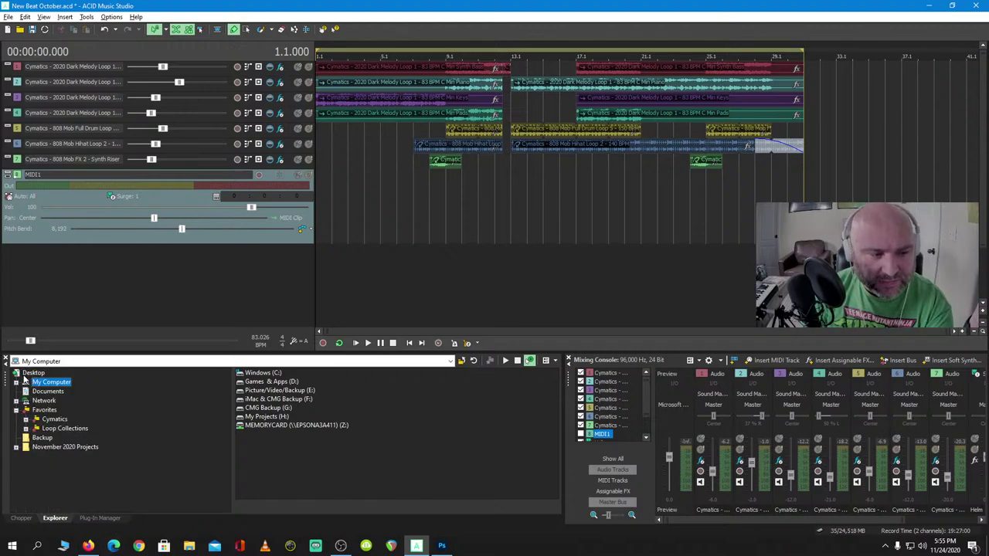
pyautogui.click(25, 429)
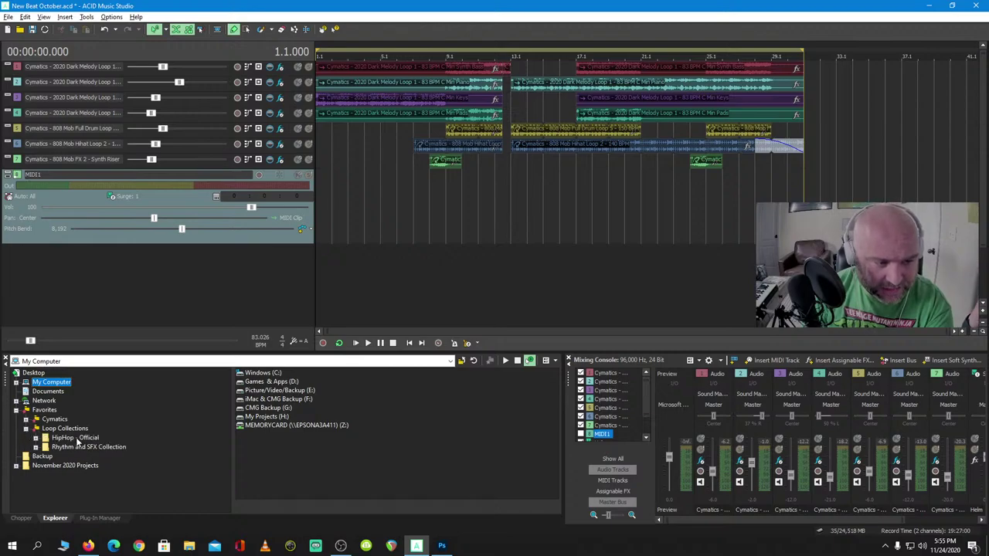
pyautogui.click(48, 439)
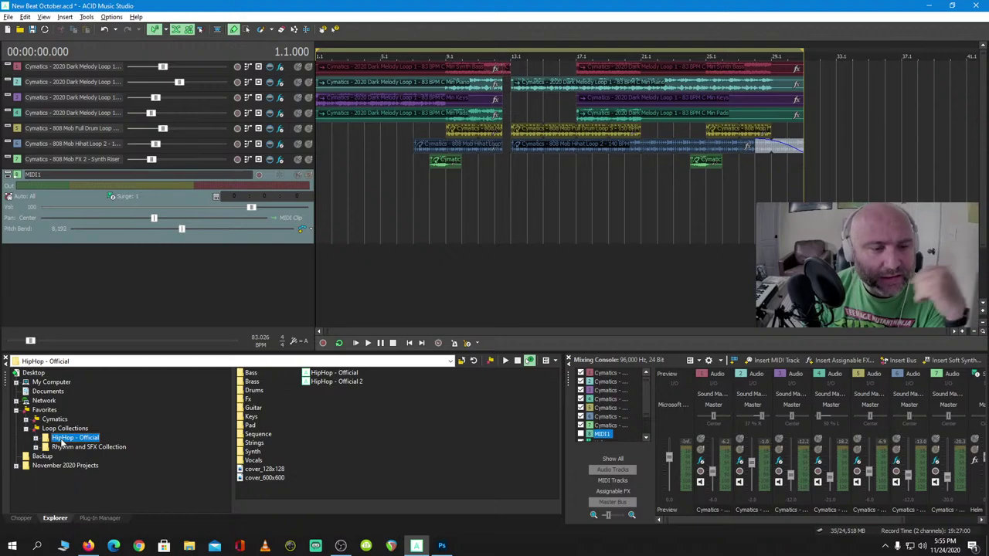
pyautogui.click(35, 438)
pyautogui.click(36, 406)
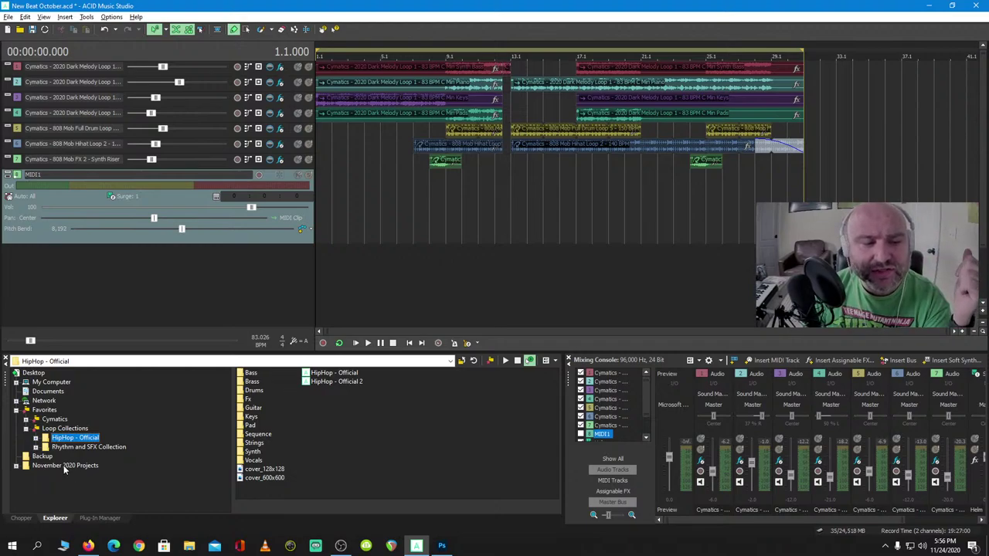
# Compare the contents of the HipHop - Official and Rhythm and SFX Collection folders under Loop Collections
pyautogui.click(68, 429)
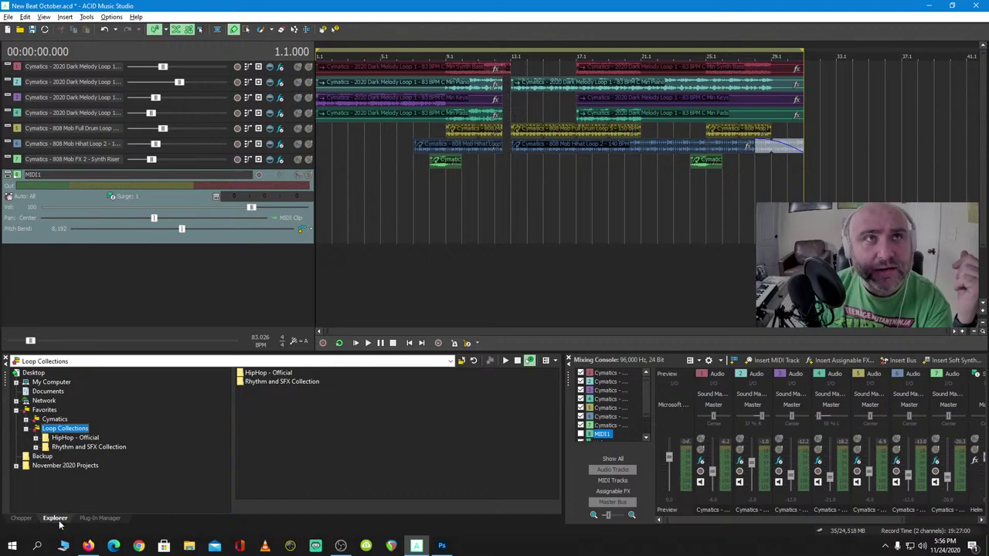
pyautogui.click(68, 438)
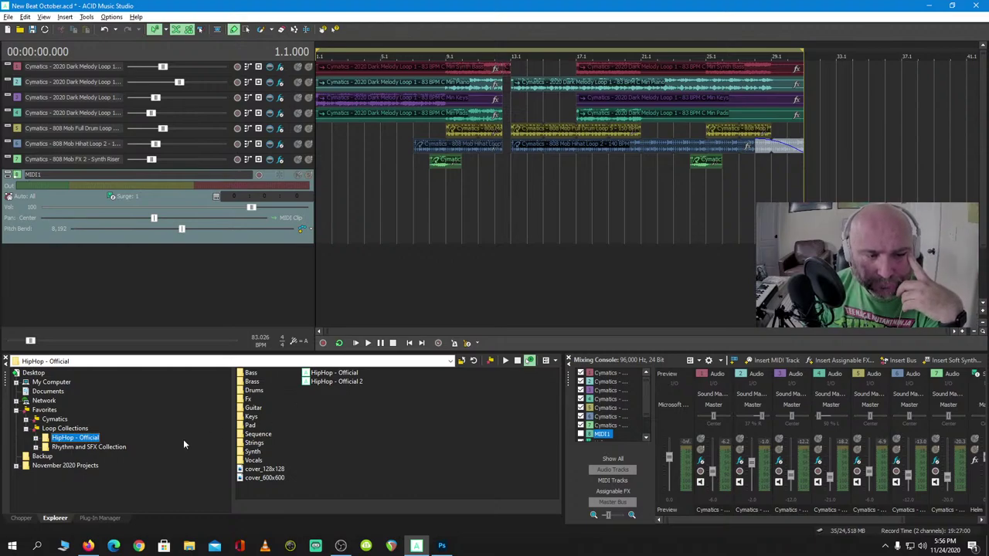
pyautogui.click(99, 451)
pyautogui.press('Up')
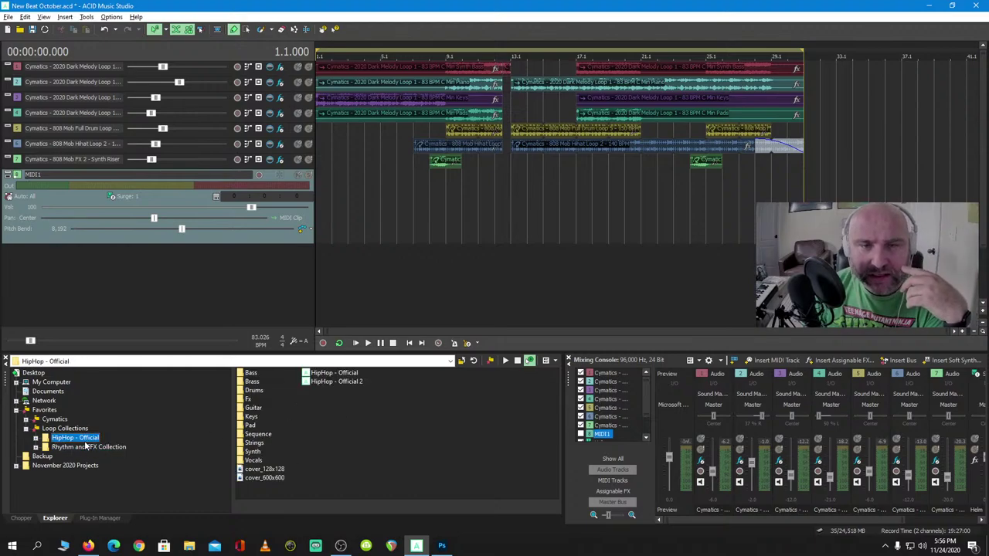
pyautogui.press('Down')
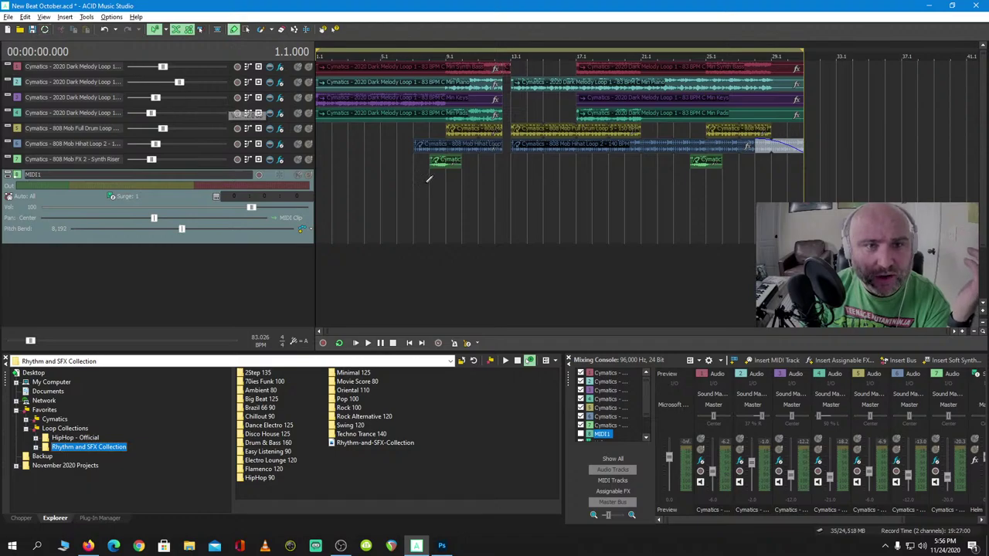
# Close the New Beat October project without saving its changes
pyautogui.click(377, 327)
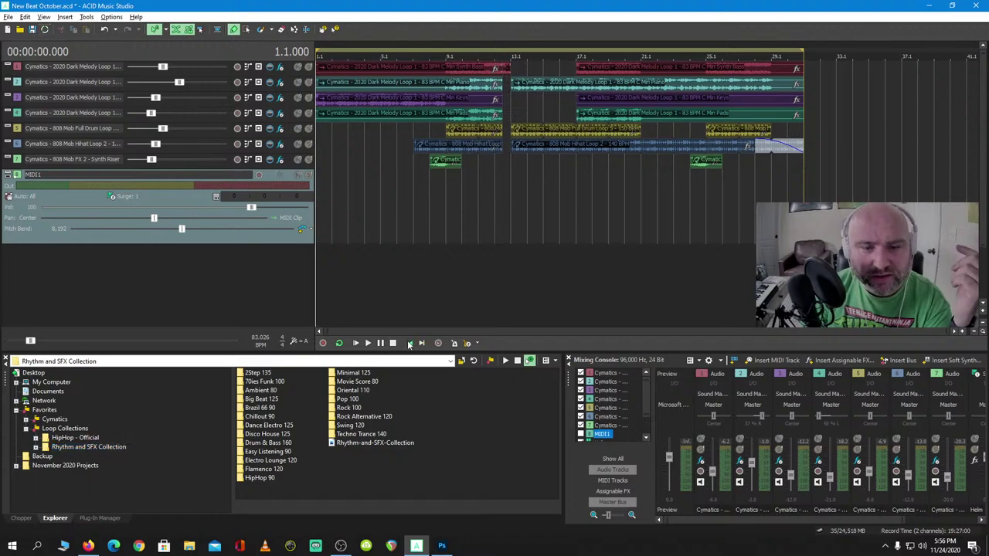
pyautogui.click(8, 16)
pyautogui.click(54, 51)
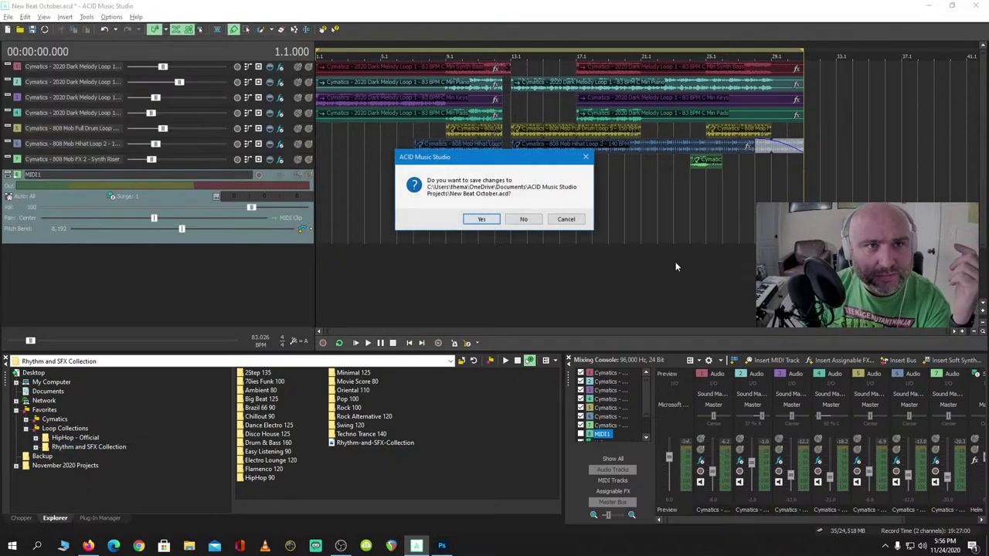
pyautogui.click(519, 220)
pyautogui.click(501, 310)
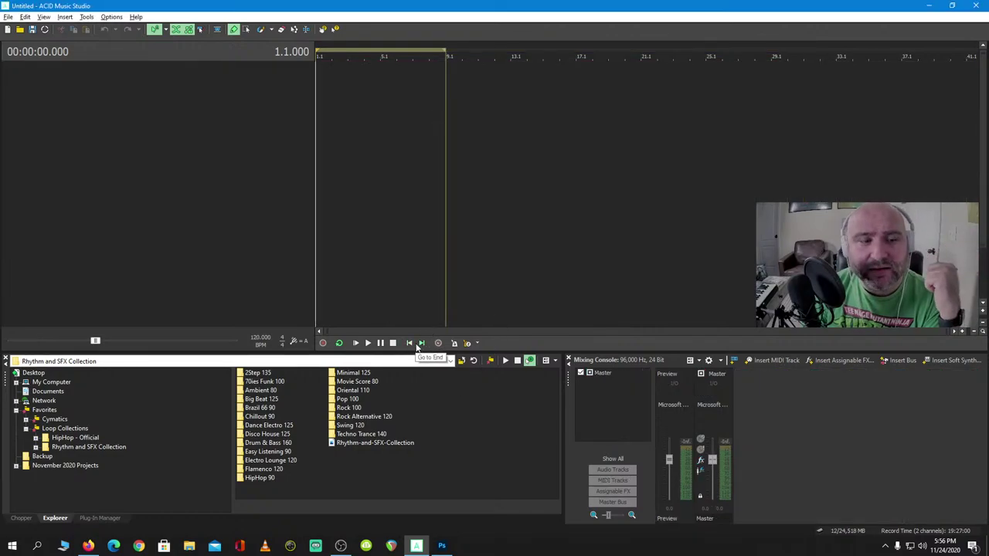
# Examine the Drums loops of the 2Step 135 folder in the Rhythm and SFX Collection, and collapse the collection again
pyautogui.click(73, 451)
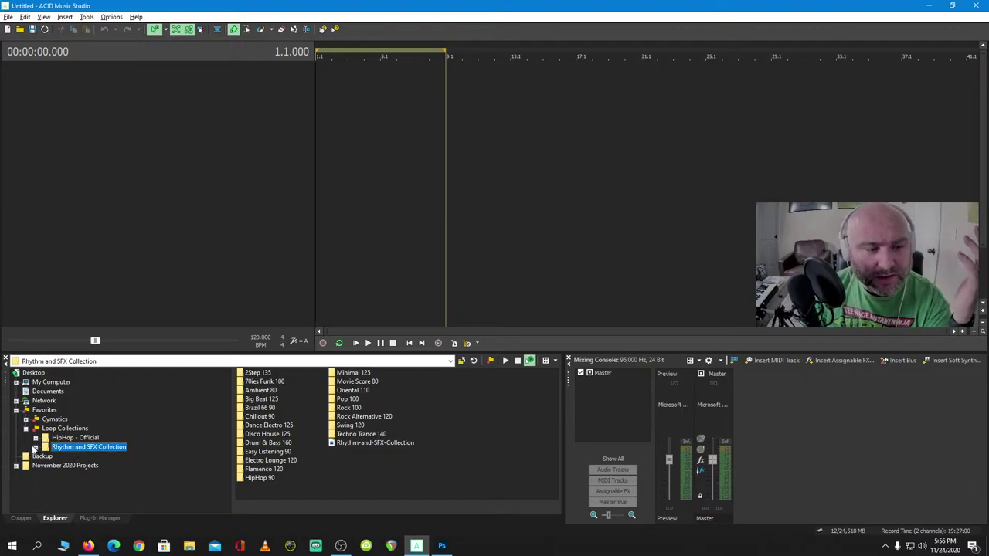
pyautogui.click(35, 447)
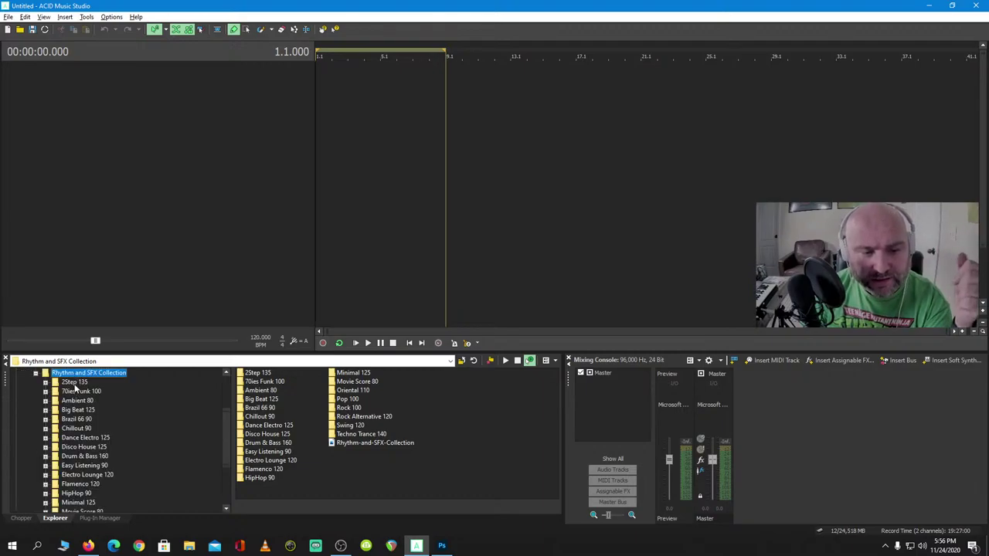
pyautogui.click(66, 383)
pyautogui.click(45, 383)
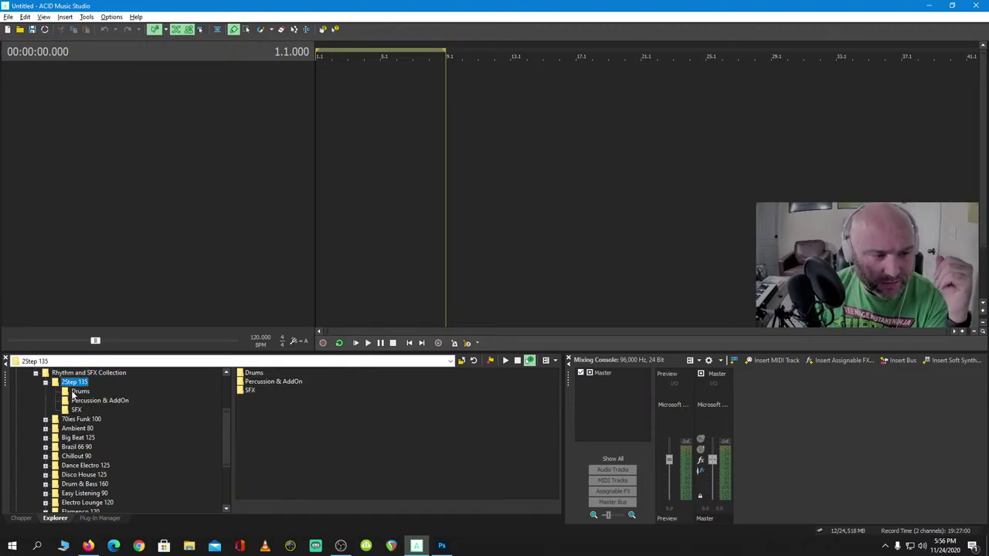
pyautogui.click(78, 391)
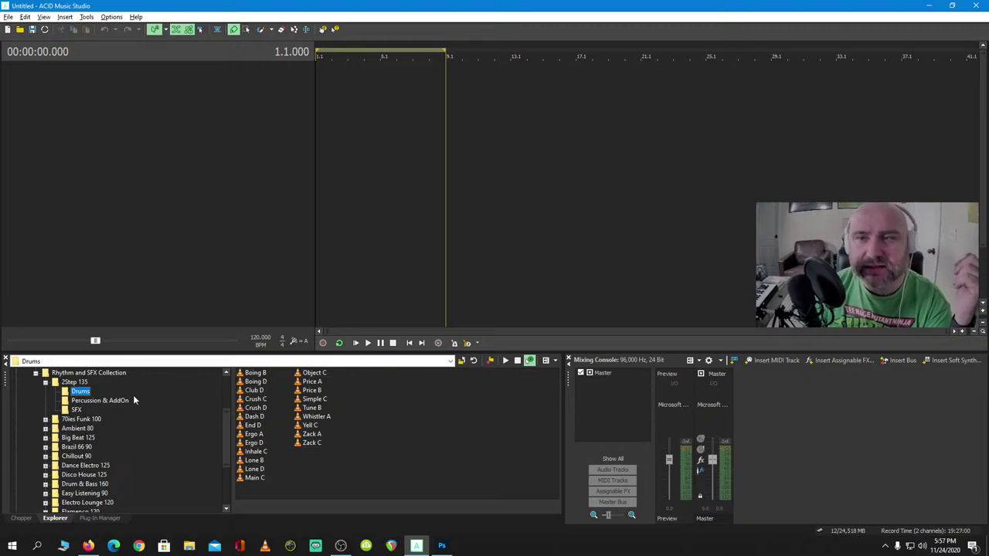
pyautogui.click(46, 383)
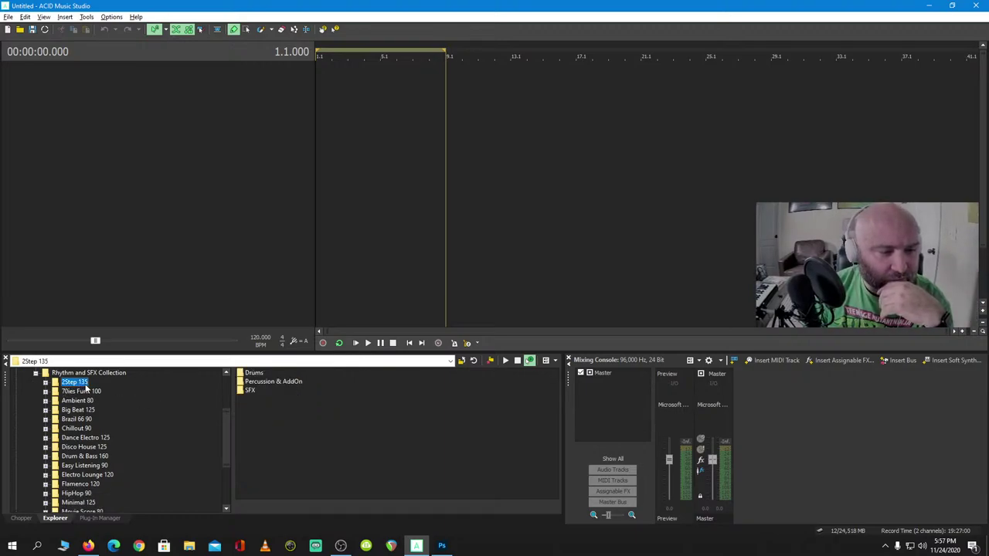
pyautogui.click(35, 374)
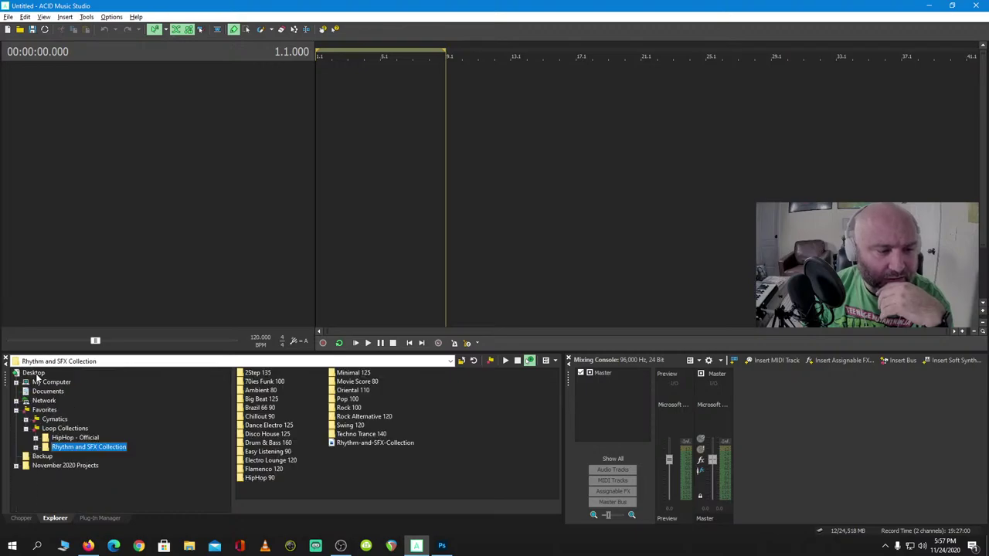
# Expand the HipHop - Official collection and list the loops in its Drums folder
pyautogui.click(55, 438)
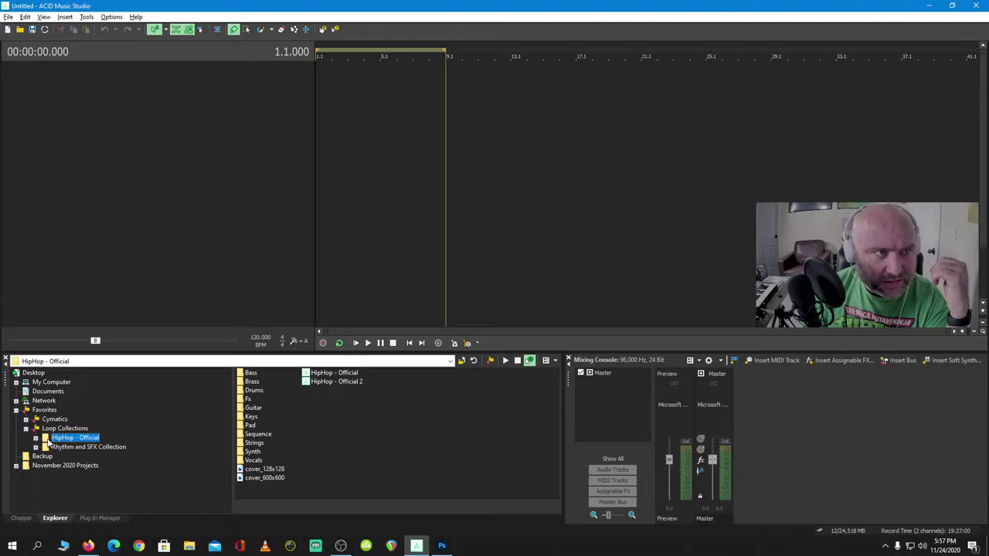
pyautogui.click(36, 438)
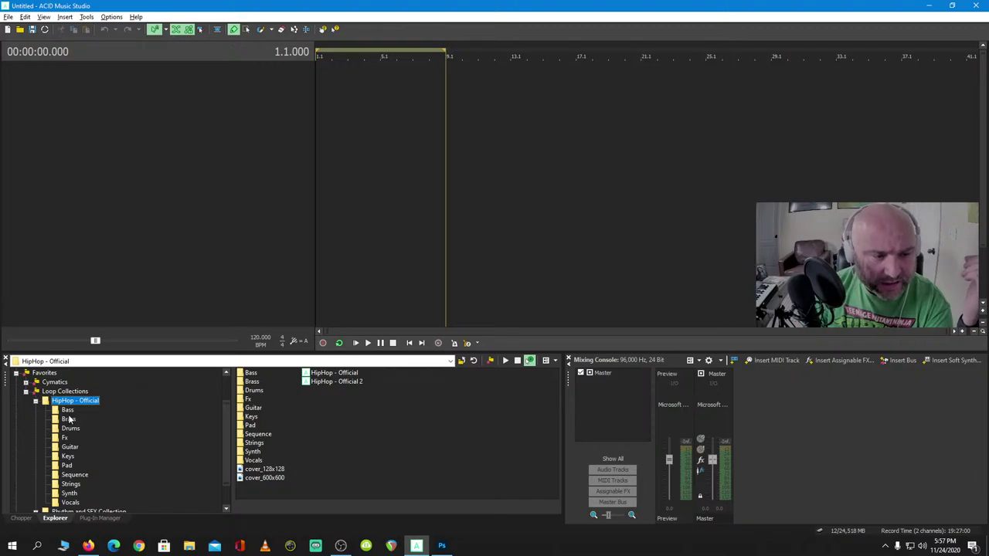
pyautogui.scroll(-1, 87, 473)
pyautogui.scroll(1, 87, 473)
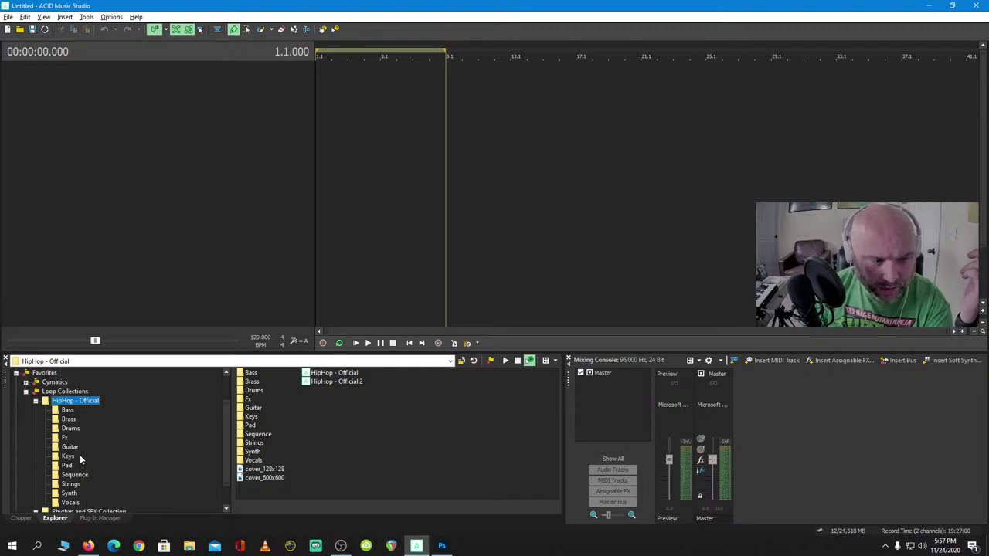
pyautogui.click(70, 431)
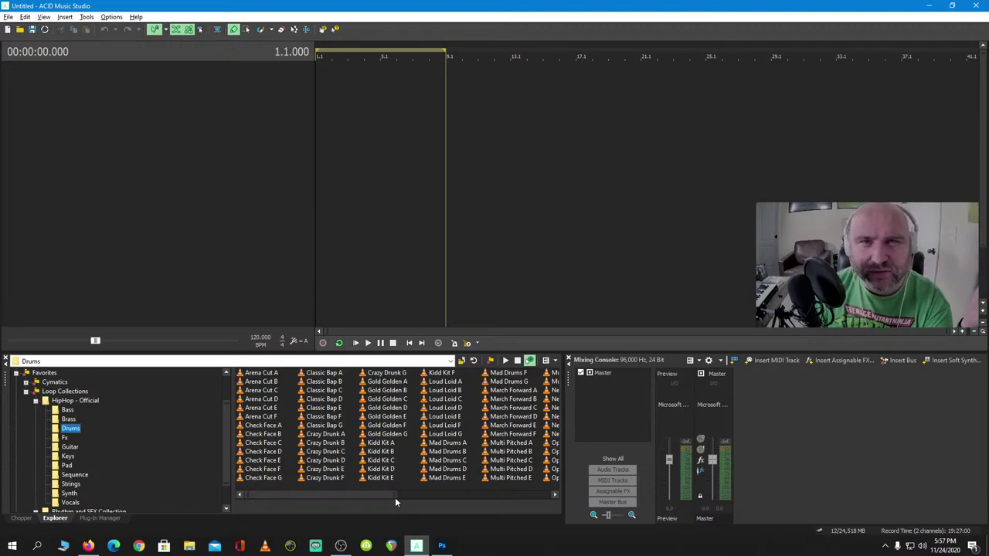
# Audition the drum loops Arena Cut A through Arena Cut F one after another, and stop playback
pyautogui.click(262, 373)
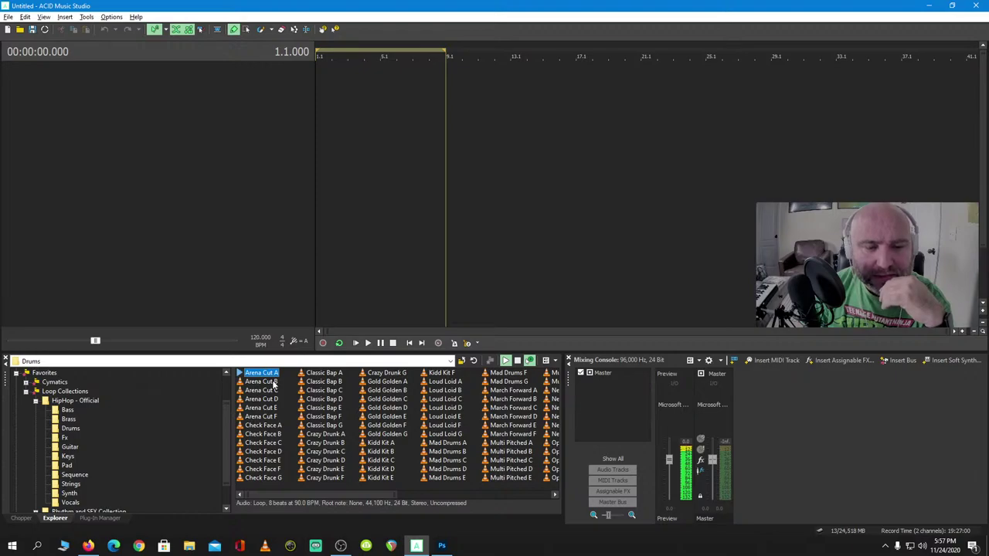
pyautogui.click(272, 383)
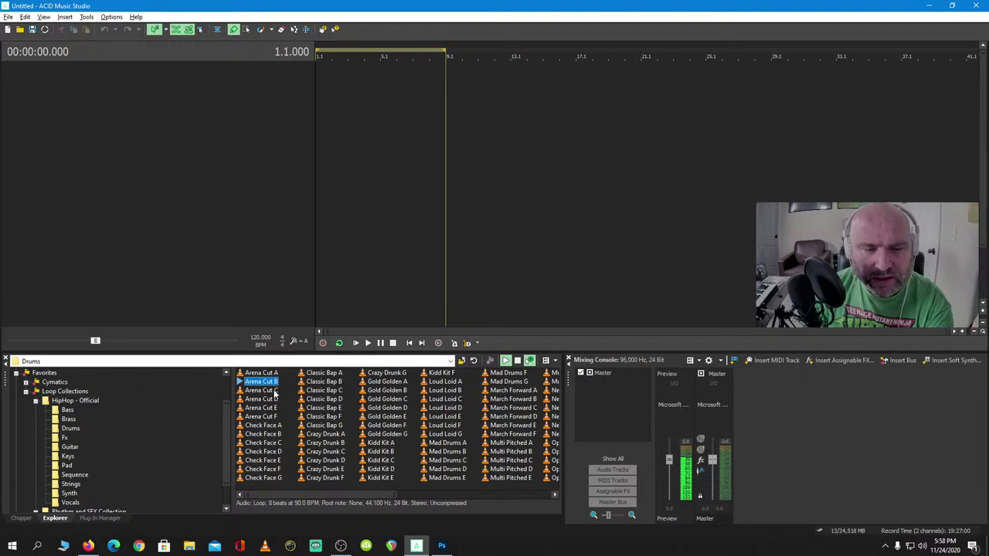
pyautogui.click(272, 391)
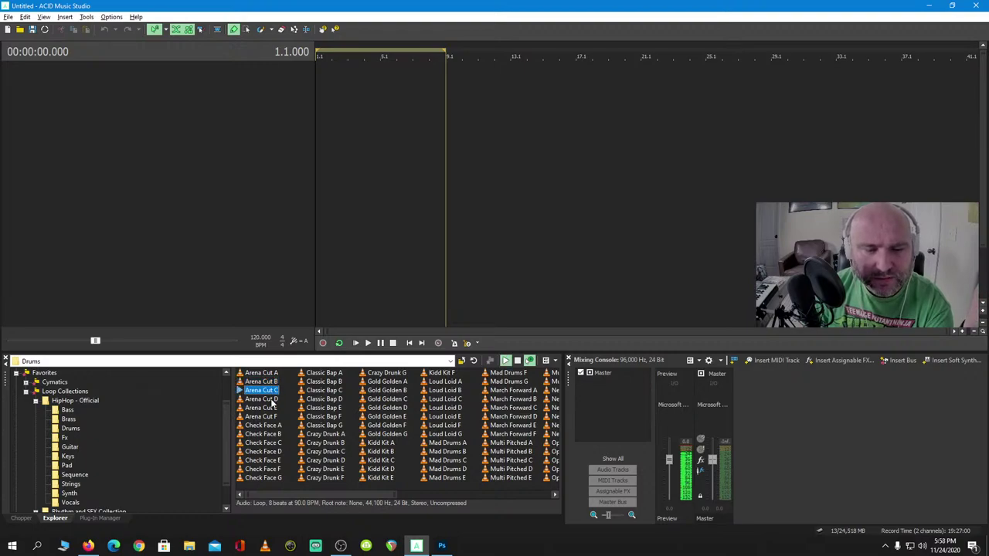
pyautogui.click(270, 400)
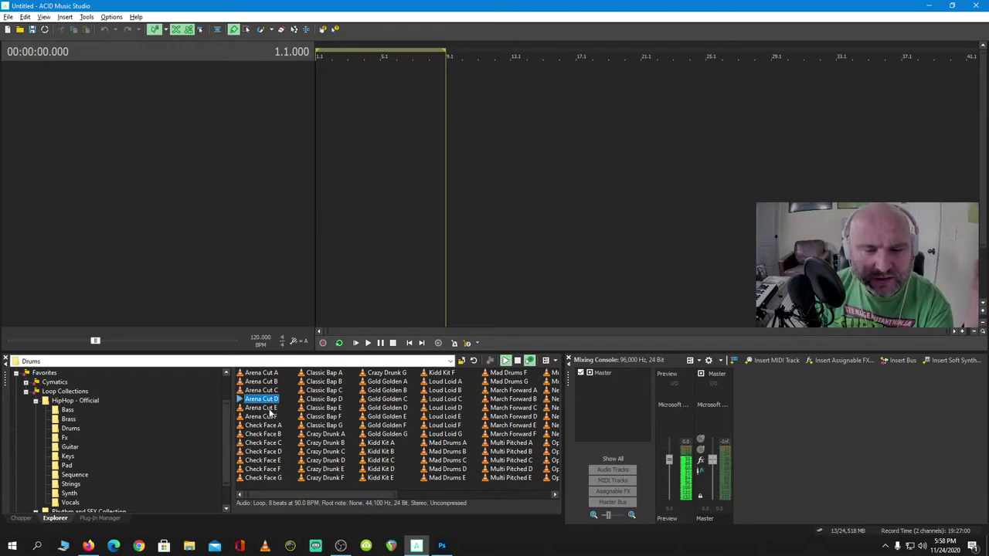
pyautogui.click(269, 409)
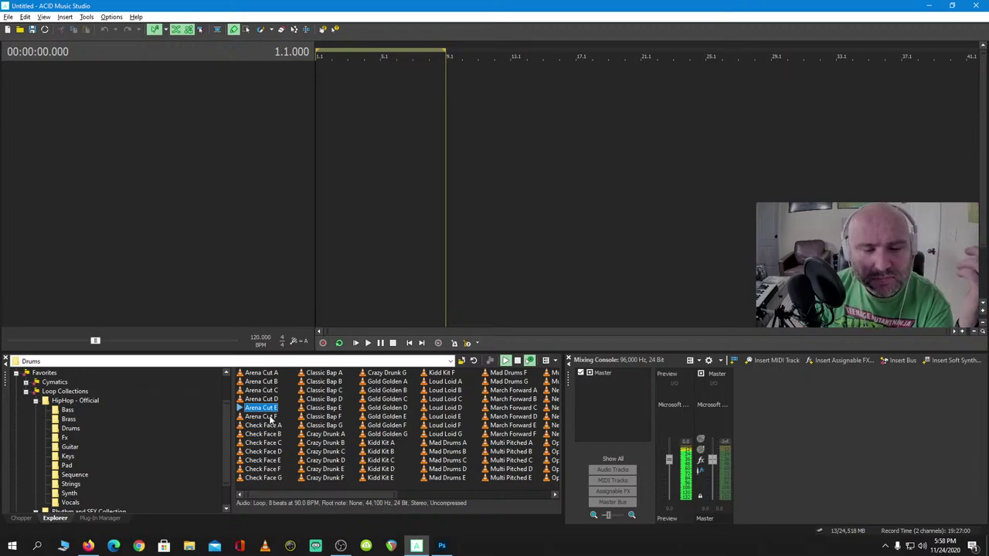
pyautogui.click(270, 417)
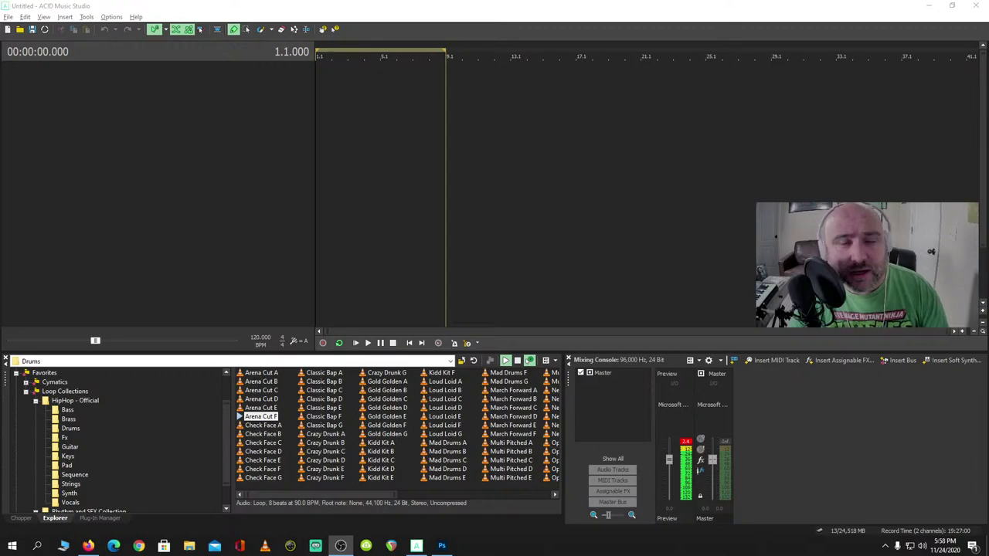
pyautogui.click(381, 342)
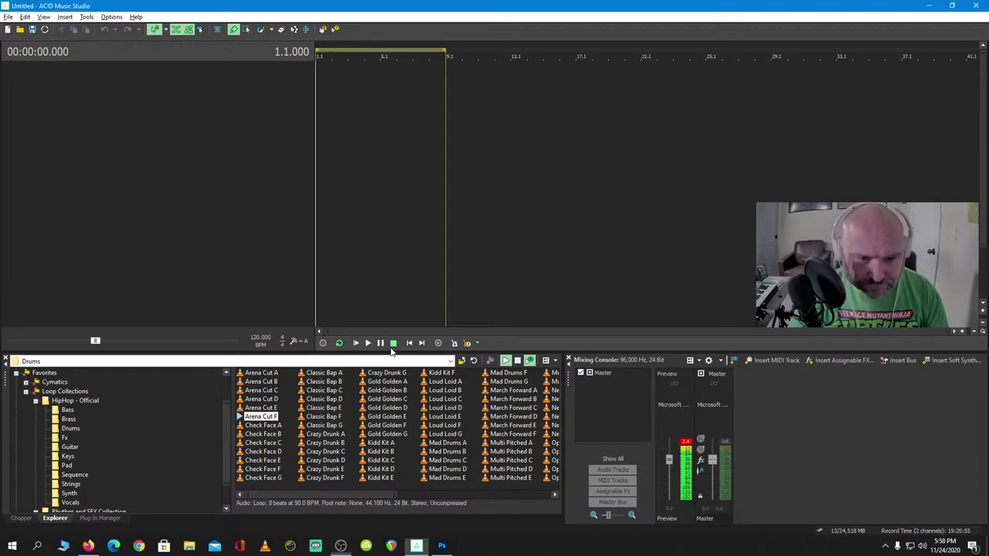
# Audition the drum loops Check Face A, Crazy Drunk A, Classic Bap A, Kidd Kit A, Mad Drums A and Loud Loid A
pyautogui.click(269, 425)
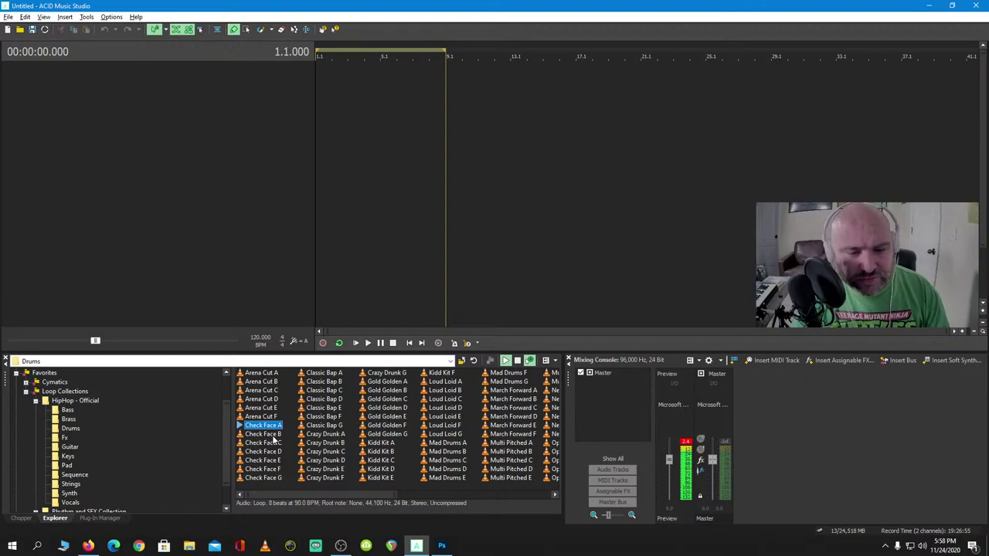
pyautogui.click(325, 436)
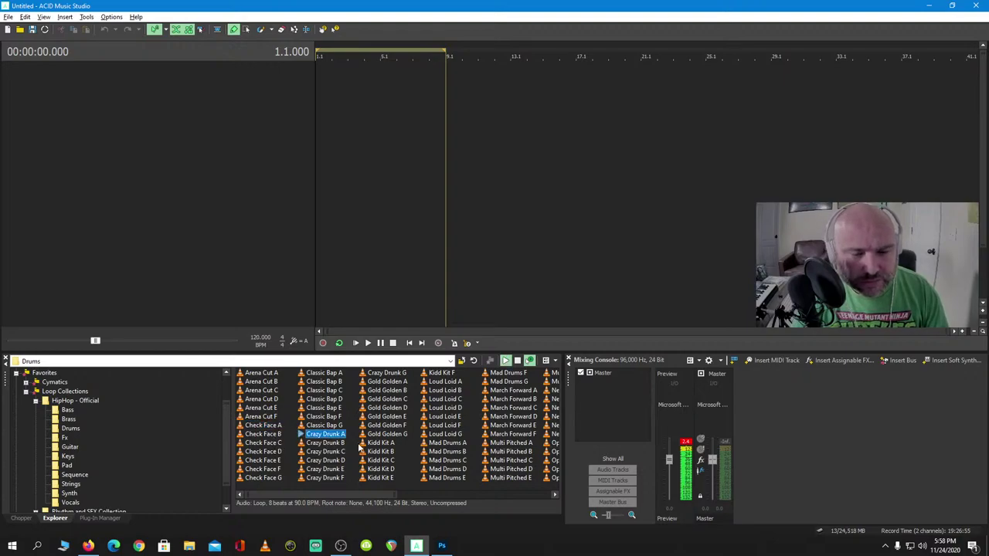
pyautogui.click(325, 373)
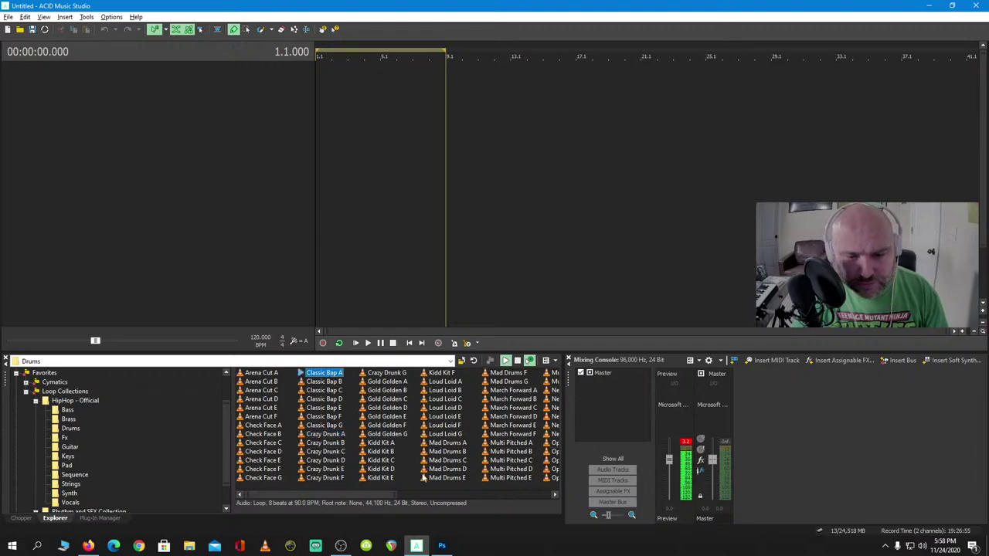
pyautogui.click(380, 442)
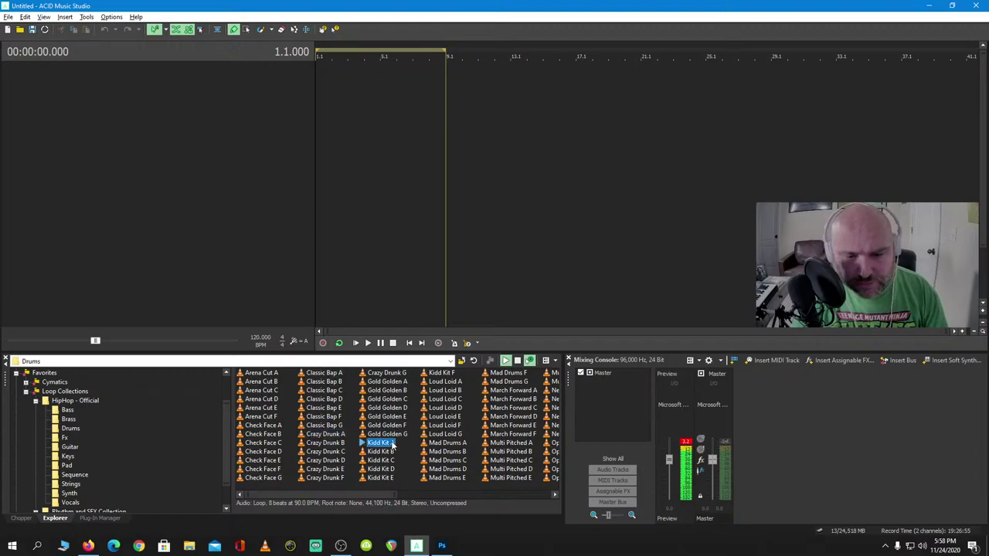
pyautogui.click(452, 444)
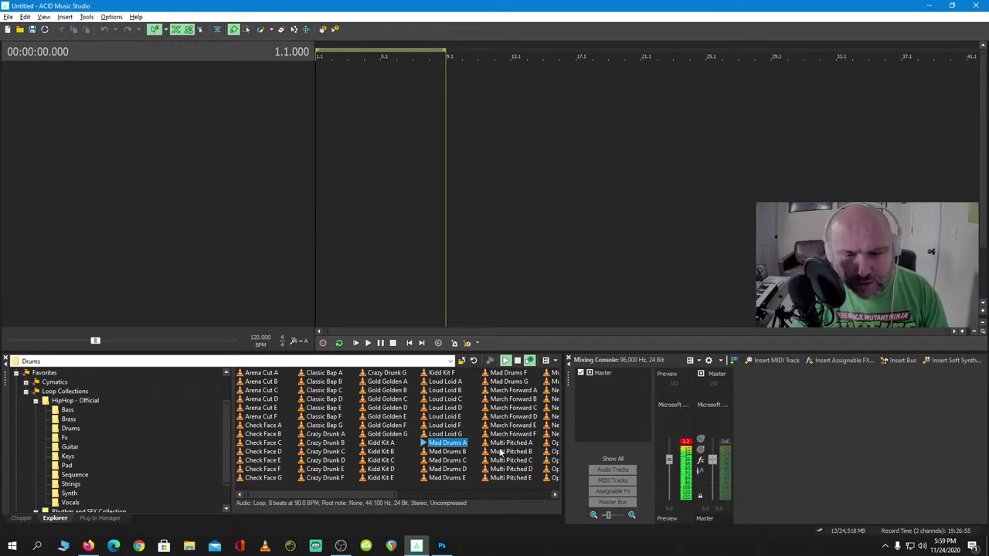
pyautogui.click(446, 381)
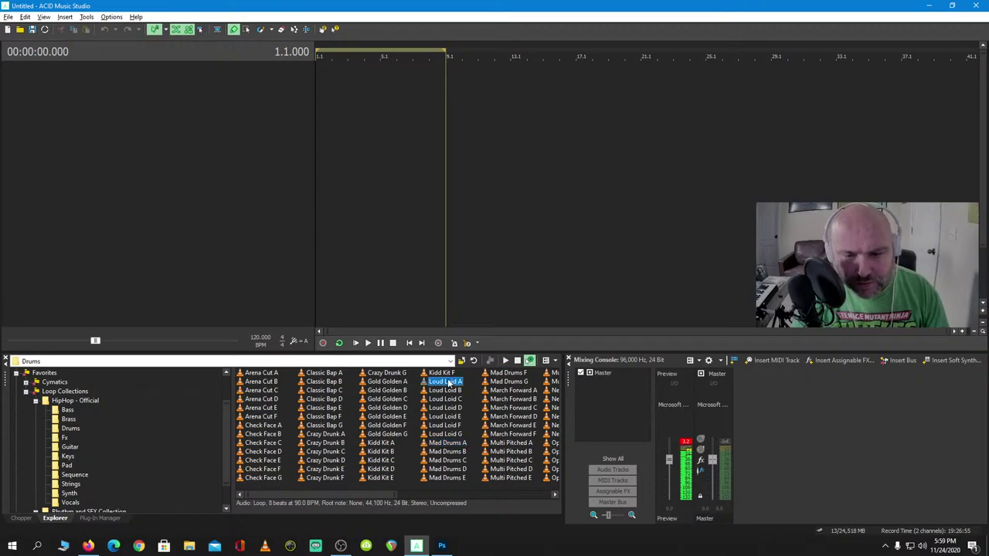
pyautogui.click(457, 446)
pyautogui.moveTo(459, 446); pyautogui.dragTo(320, 132)
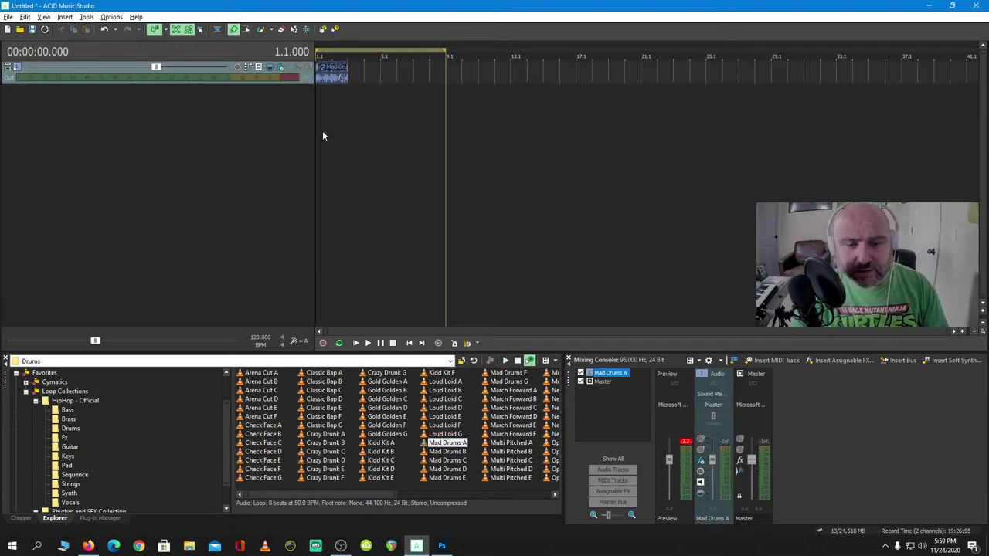
pyautogui.hotkey('ctrl', 'z')
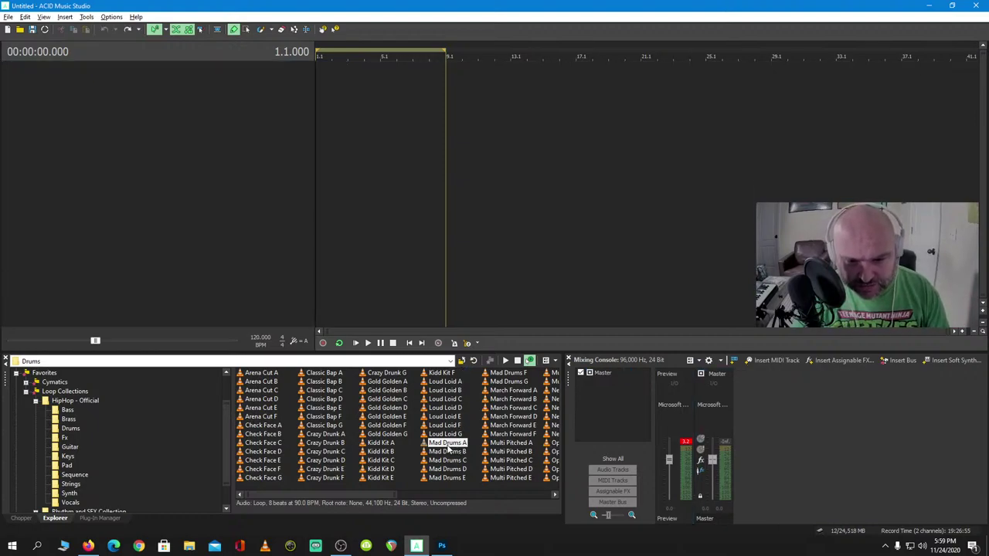
# Place the Mad Drums A loop at the start of the empty timeline as a new track
pyautogui.moveTo(450, 450); pyautogui.dragTo(442, 435)
pyautogui.moveTo(394, 238); pyautogui.dragTo(350, 145)
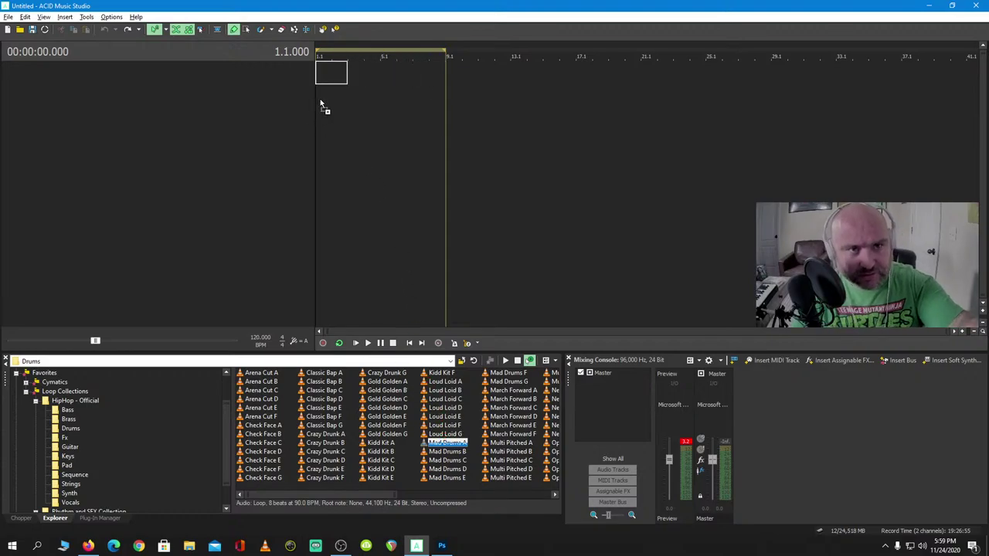
pyautogui.moveTo(321, 103); pyautogui.dragTo(318, 102)
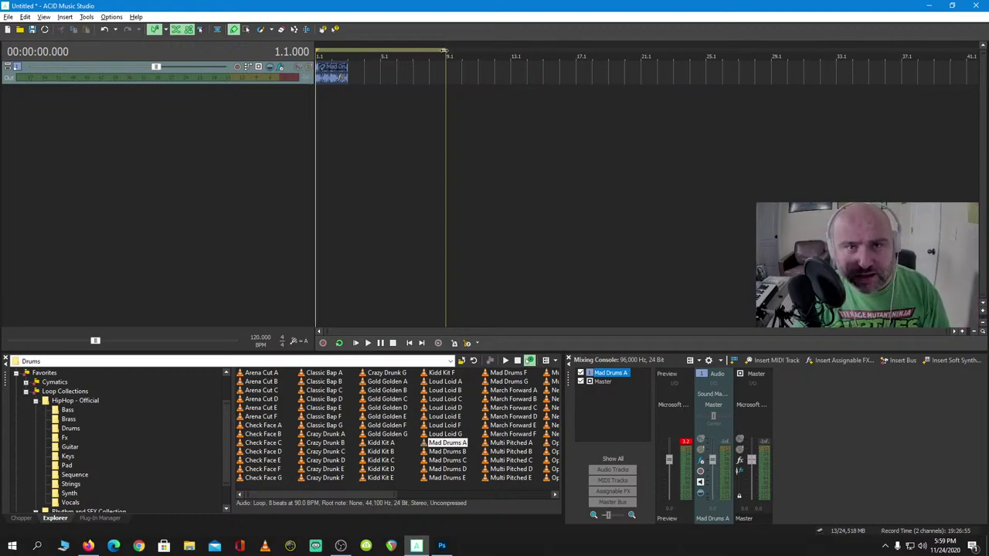
# Shorten the loop region to the end of the Mad Drums A event, and play it briefly
pyautogui.moveTo(445, 51); pyautogui.dragTo(348, 51)
pyautogui.press('space')
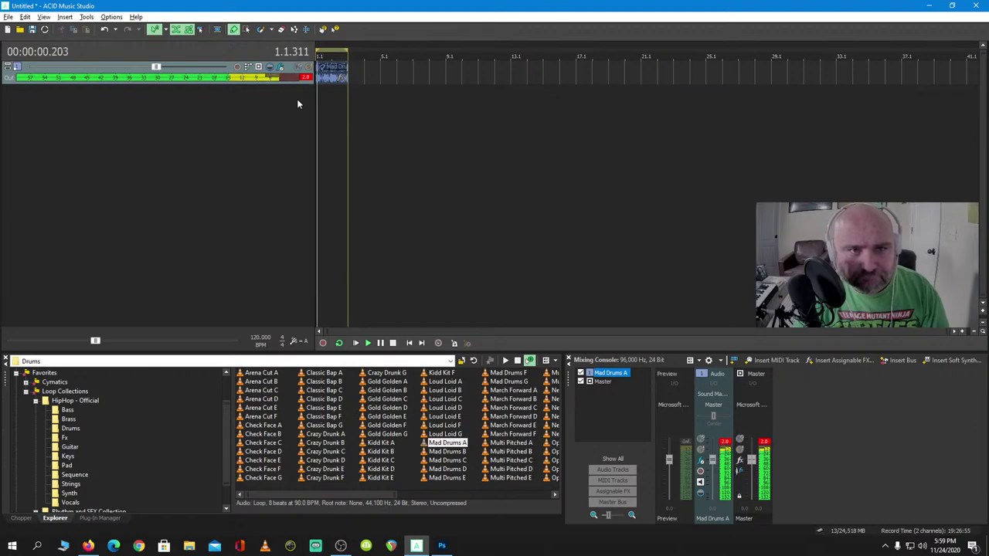
pyautogui.click(393, 343)
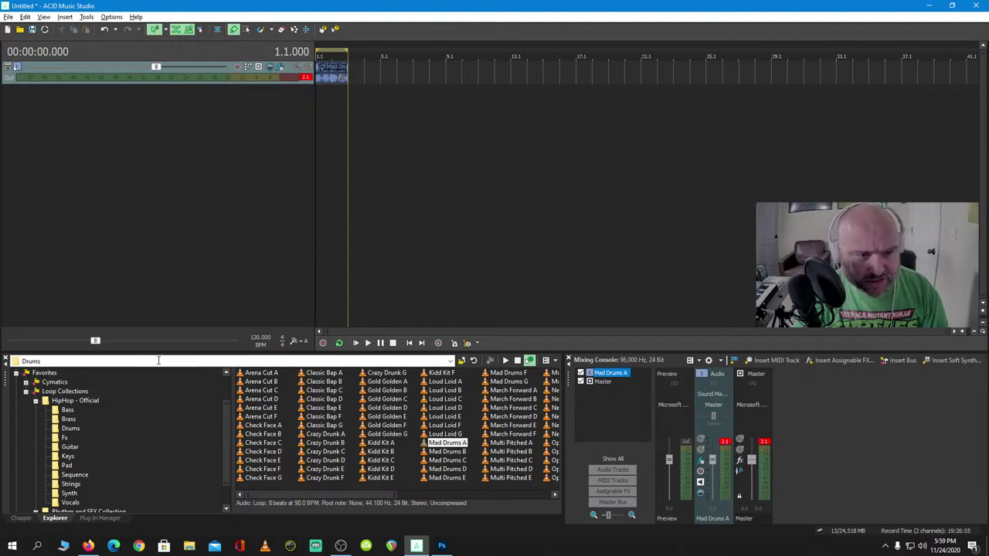
# Set the project tempo to 90 BPM, listen to the drum loop at that tempo and stop playback
pyautogui.moveTo(95, 341); pyautogui.dragTo(92, 341)
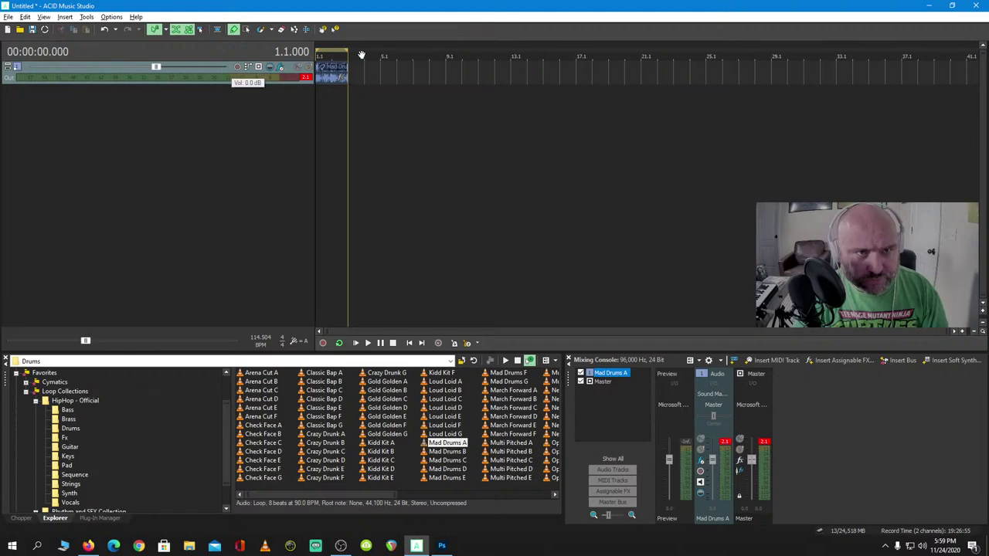
pyautogui.moveTo(85, 341); pyautogui.dragTo(82, 340)
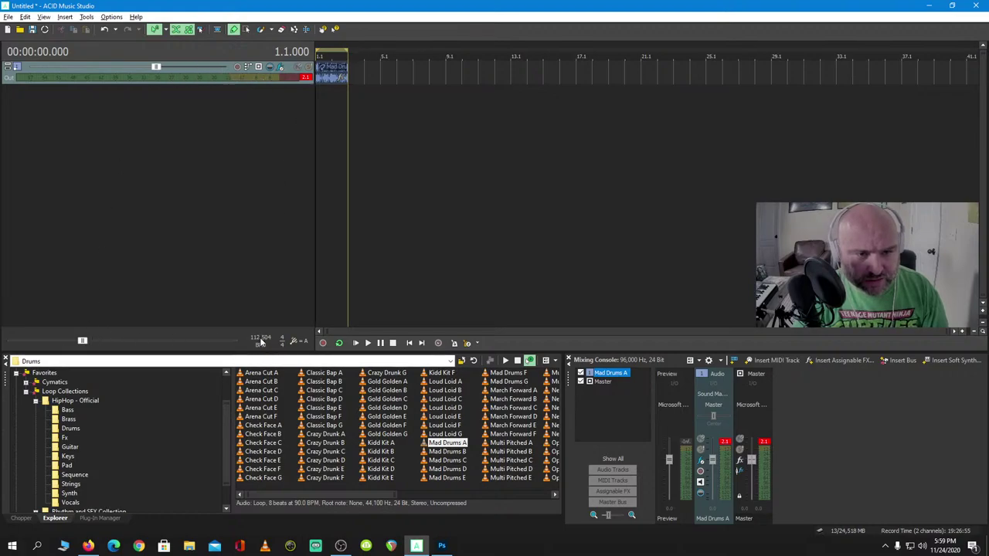
pyautogui.press('Return')
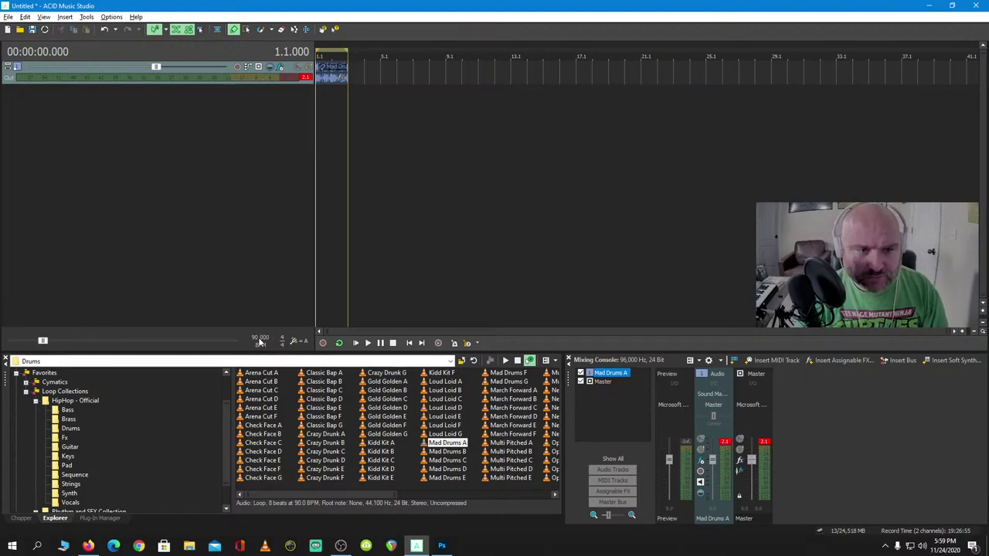
pyautogui.press('space')
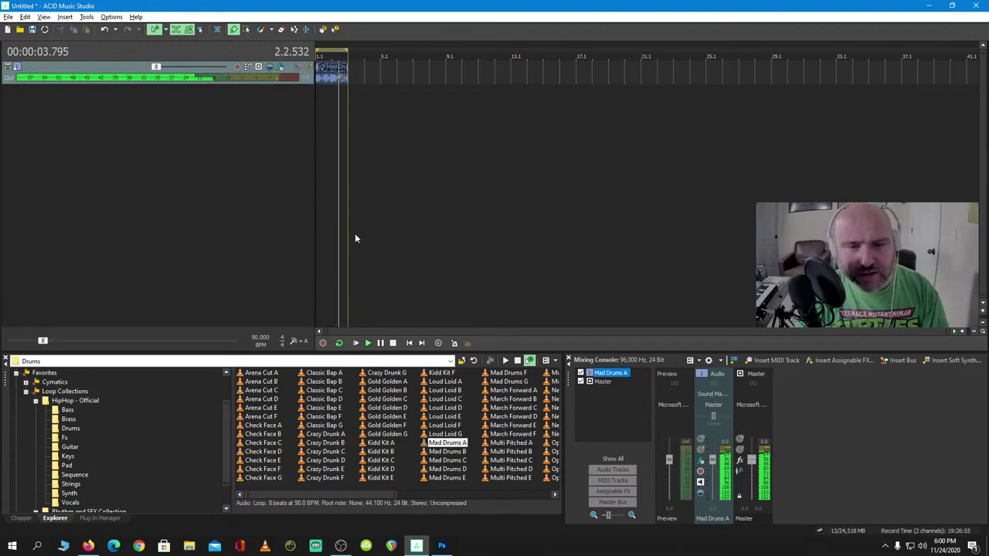
pyautogui.click(393, 343)
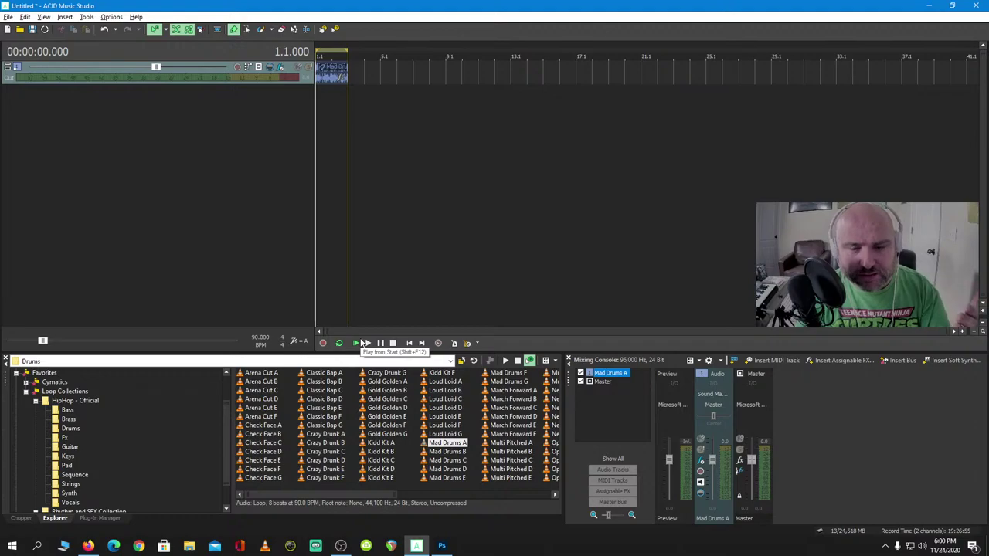
# List the Bass loops of the HipHop - Official collection and audition Arena Clack 1, Kidd Hum 1 and Mad Sub 1
pyautogui.click(64, 412)
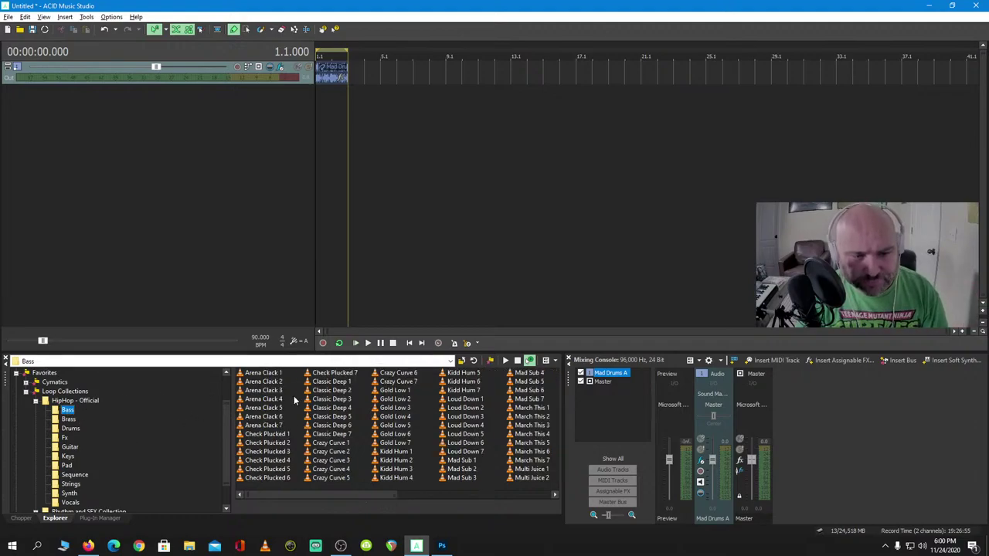
pyautogui.click(272, 374)
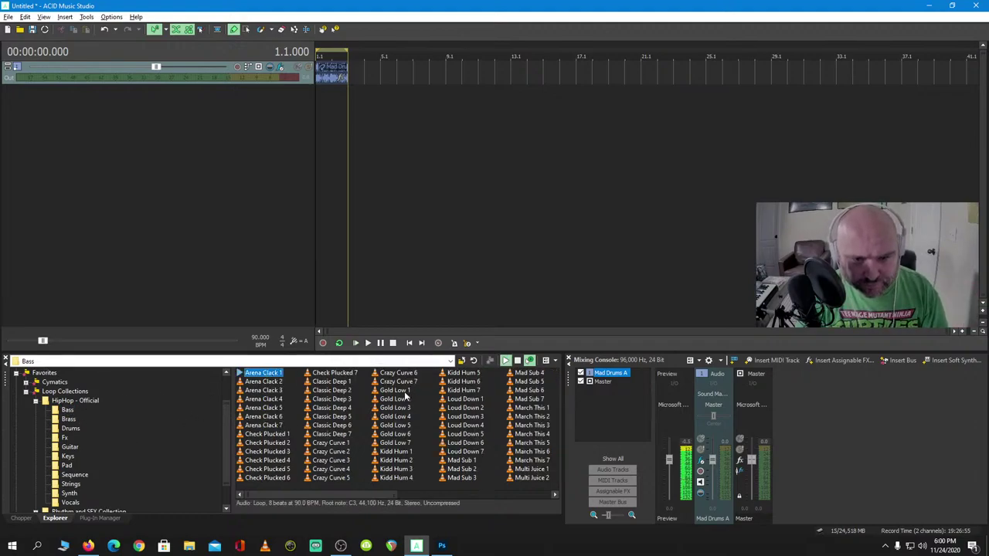
pyautogui.click(400, 452)
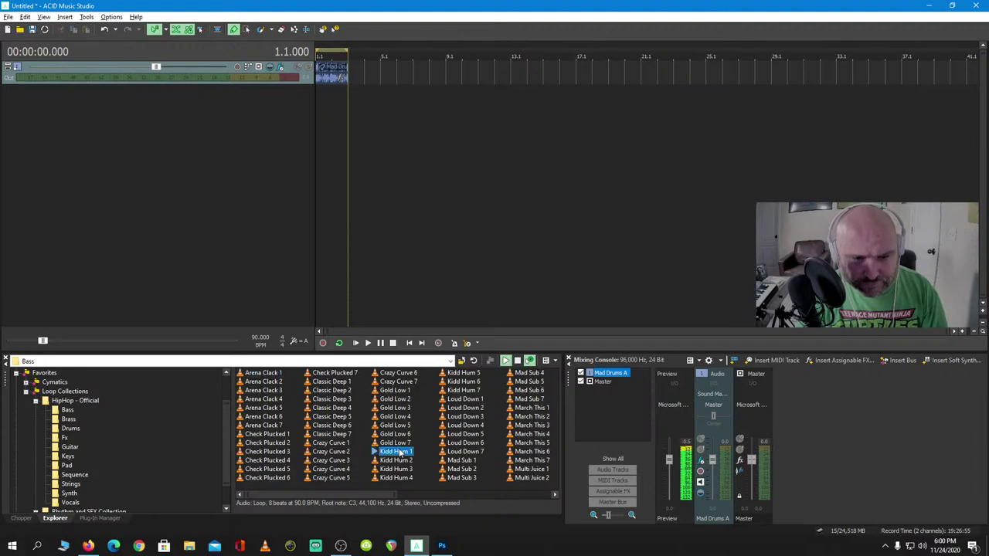
pyautogui.click(462, 460)
pyautogui.click(397, 494)
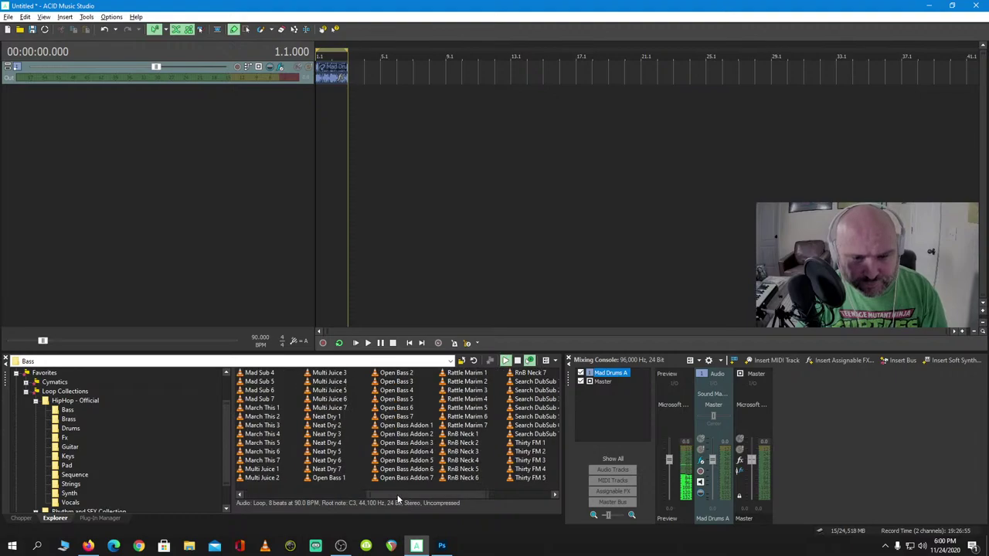
# Audition the bass loops Open Bass Addon 1, Open Bass 1, Open Bass 3 and Open Bass 2
pyautogui.click(397, 427)
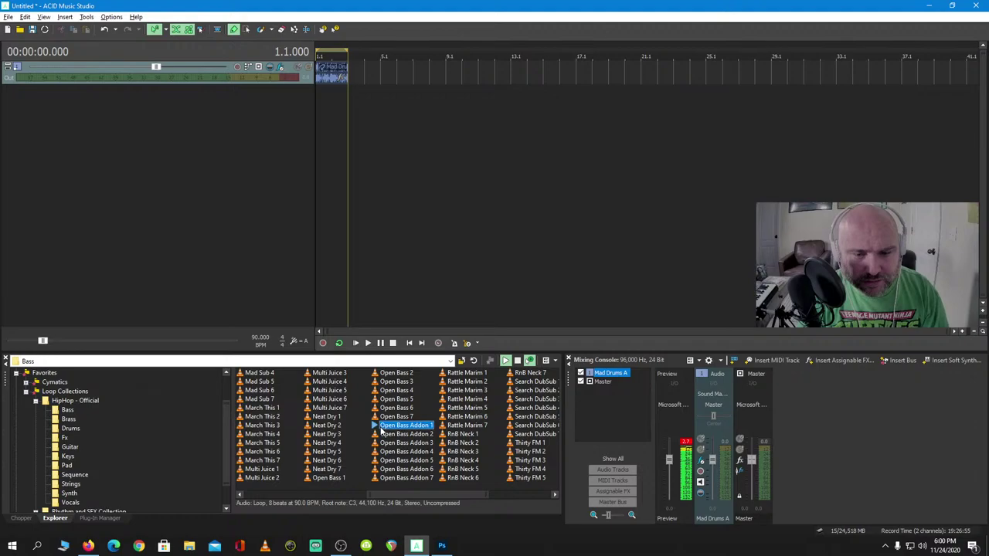
pyautogui.click(330, 478)
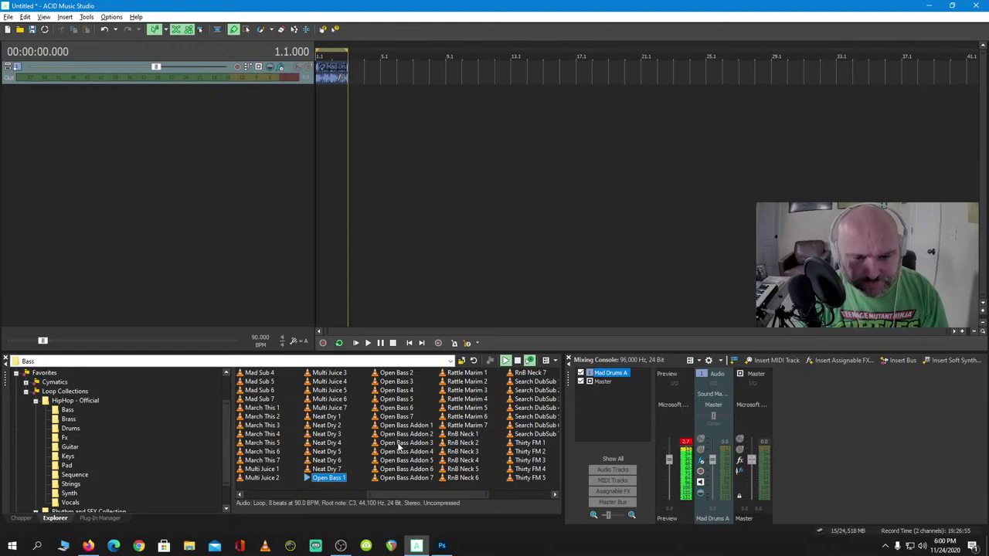
pyautogui.click(396, 383)
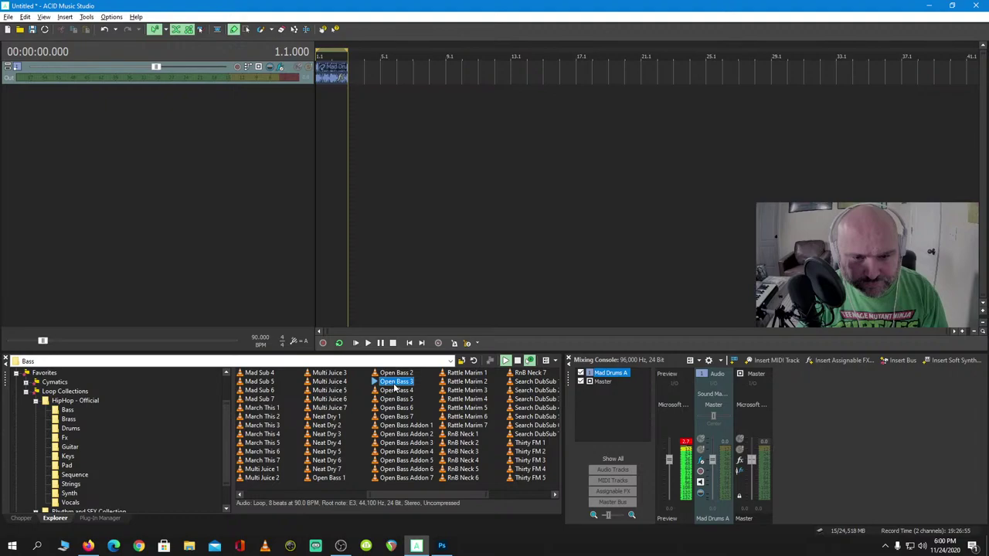
pyautogui.click(395, 373)
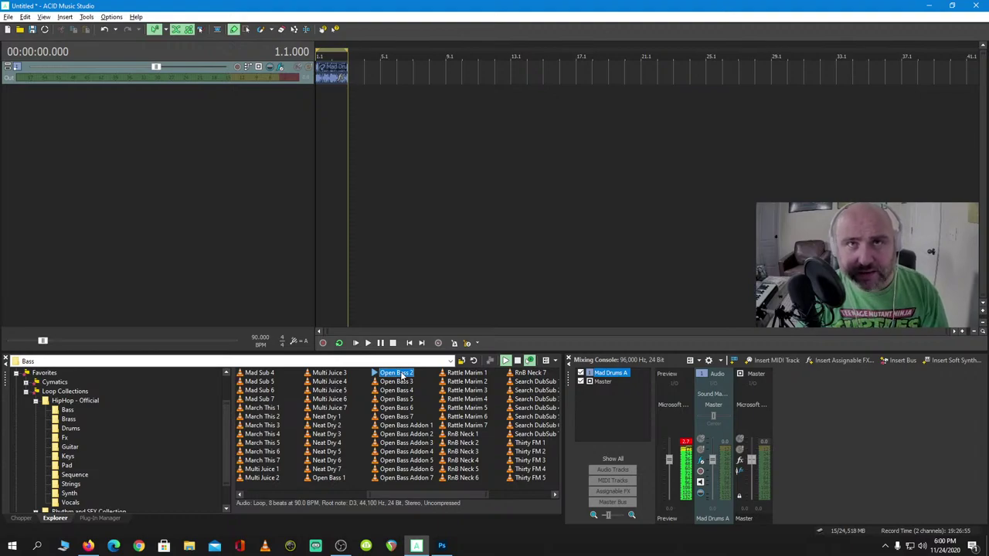
# Add Open Bass 2 as a second track from the project start, and lower its volume to -1.0 dB during playback
pyautogui.moveTo(402, 376); pyautogui.dragTo(313, 130)
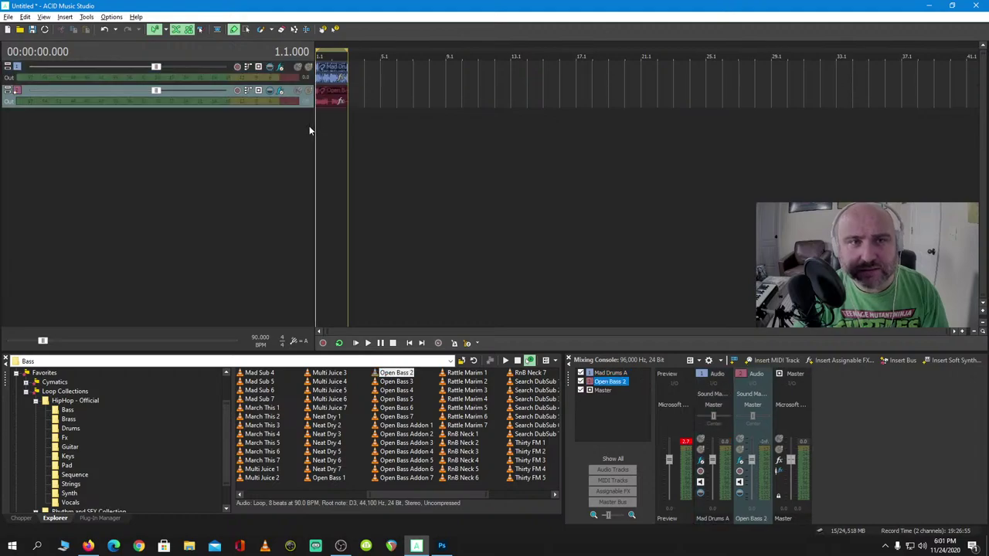
pyautogui.click(369, 344)
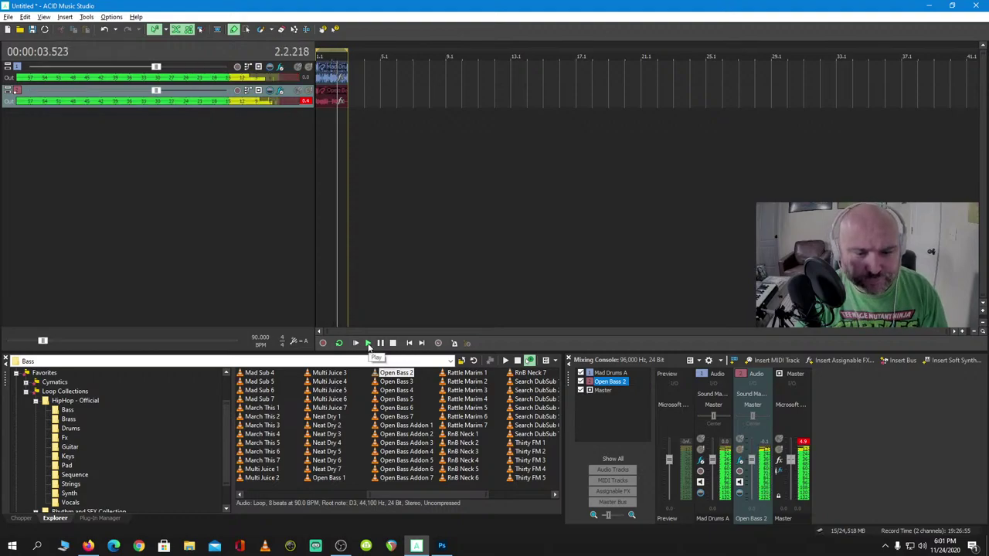
pyautogui.moveTo(156, 90); pyautogui.dragTo(144, 90)
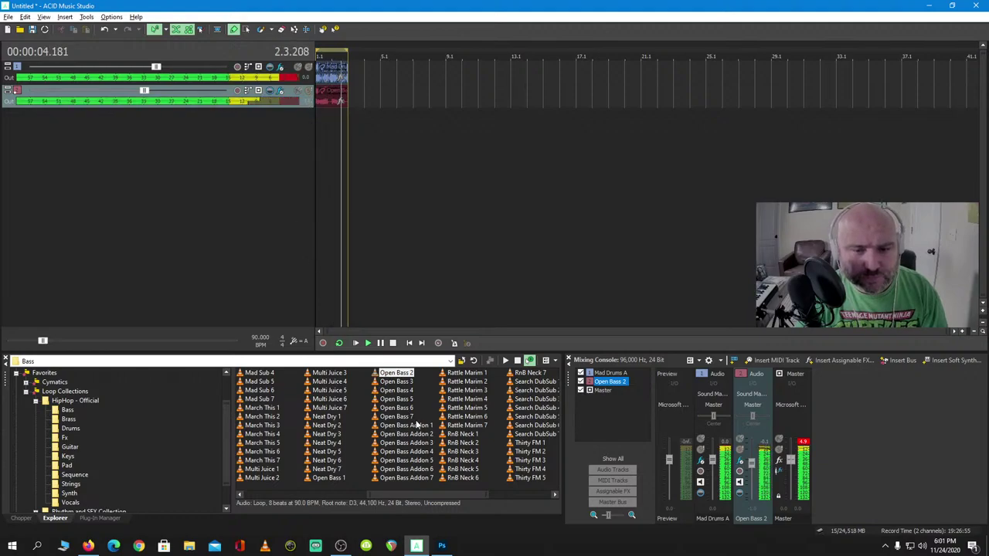
# Add Open Bass Addon 2 as a third track from the project start, enlarge the track to show its controls, and stop playback
pyautogui.moveTo(404, 434); pyautogui.dragTo(319, 159)
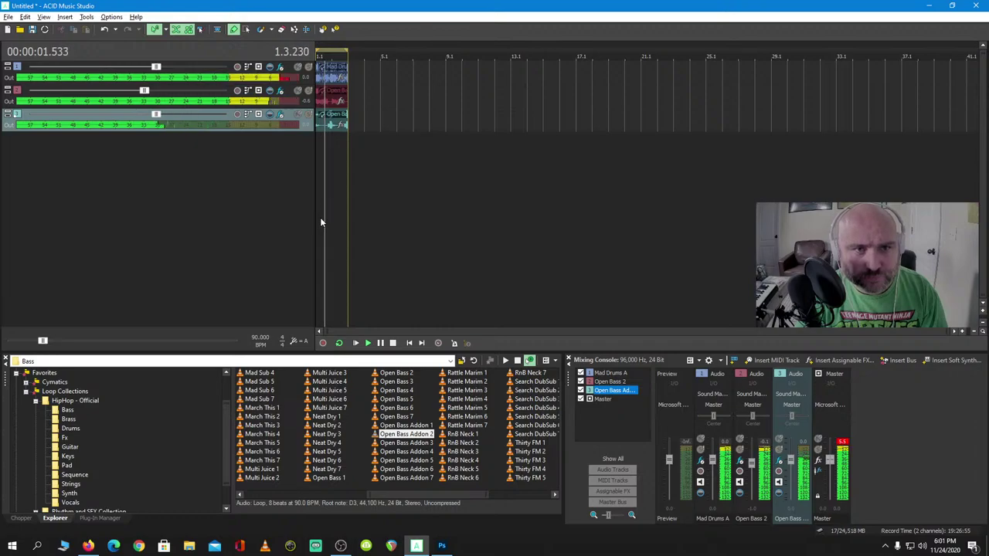
pyautogui.moveTo(130, 131); pyautogui.dragTo(143, 167)
pyautogui.click(393, 343)
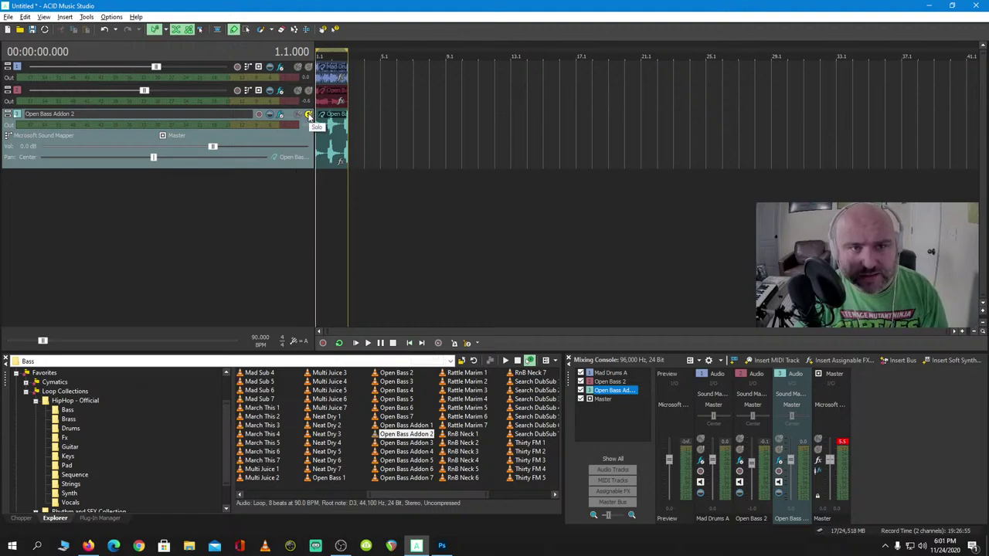
# Solo the Open Bass Addon 2 track, pan it 40 % left and lower its volume to -2.0 dB during playback
pyautogui.click(308, 115)
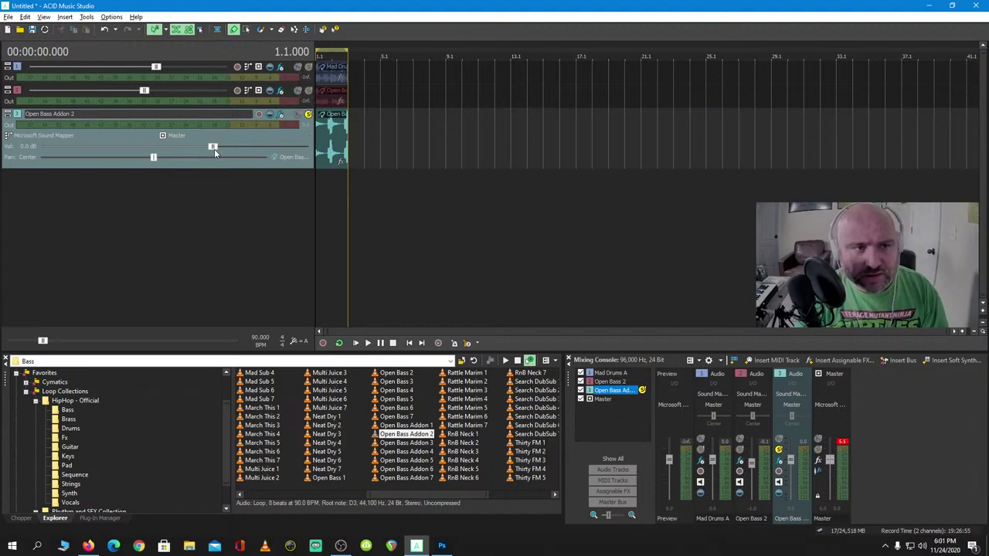
pyautogui.moveTo(222, 170)
pyautogui.mouseDown()
pyautogui.moveTo(224, 125)
pyautogui.moveTo(224, 165)
pyautogui.mouseUp()
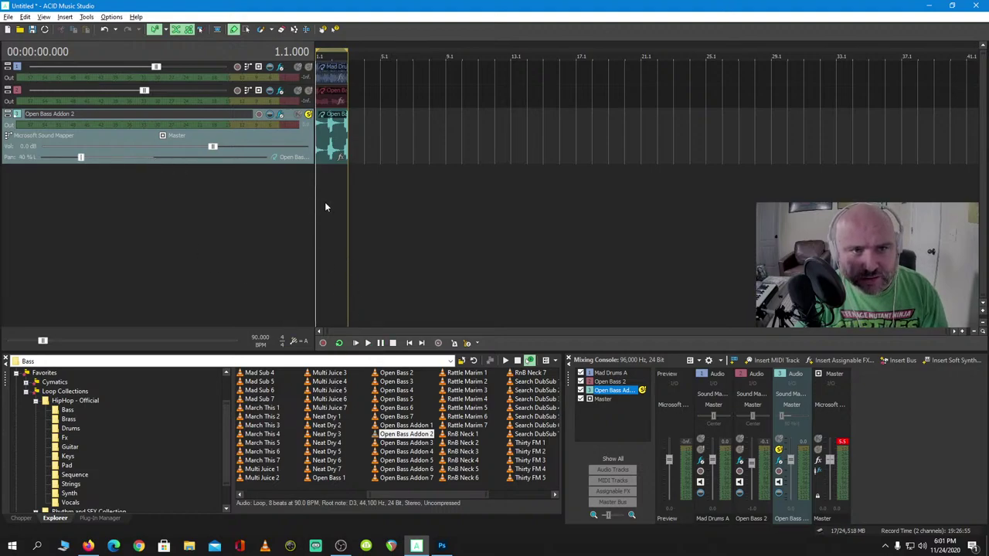
pyautogui.click(368, 343)
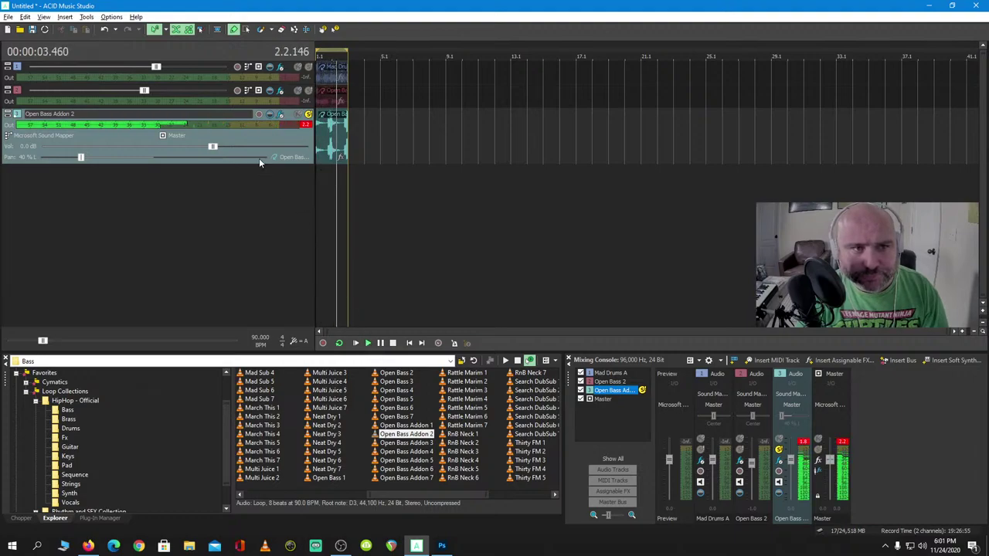
pyautogui.scroll(-2, 217, 146)
pyautogui.scroll(-2, 209, 146)
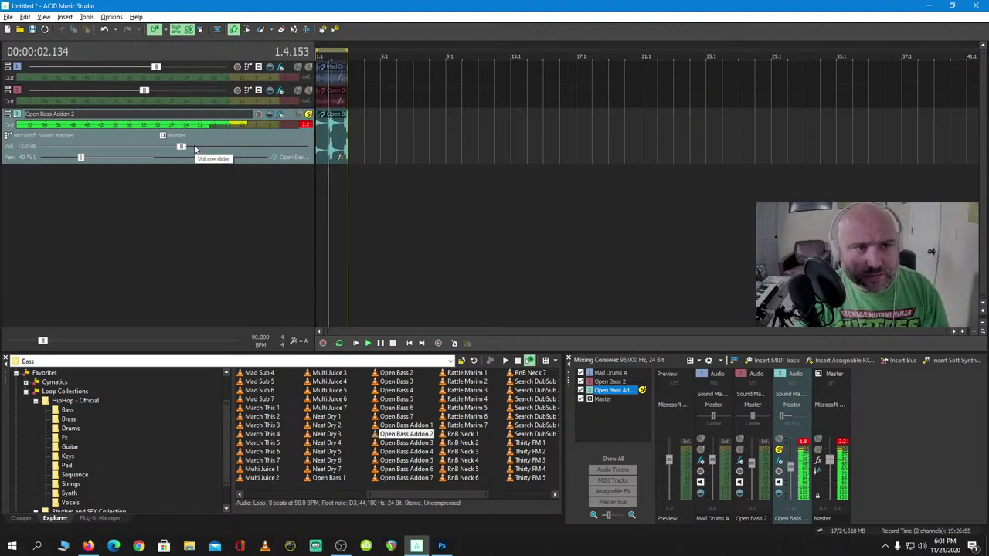
# Solo and enlarge the Open Bass 2 track as well, and pan it 30 % right with Open Bass Addon 2 at 30 % left
pyautogui.click(308, 91)
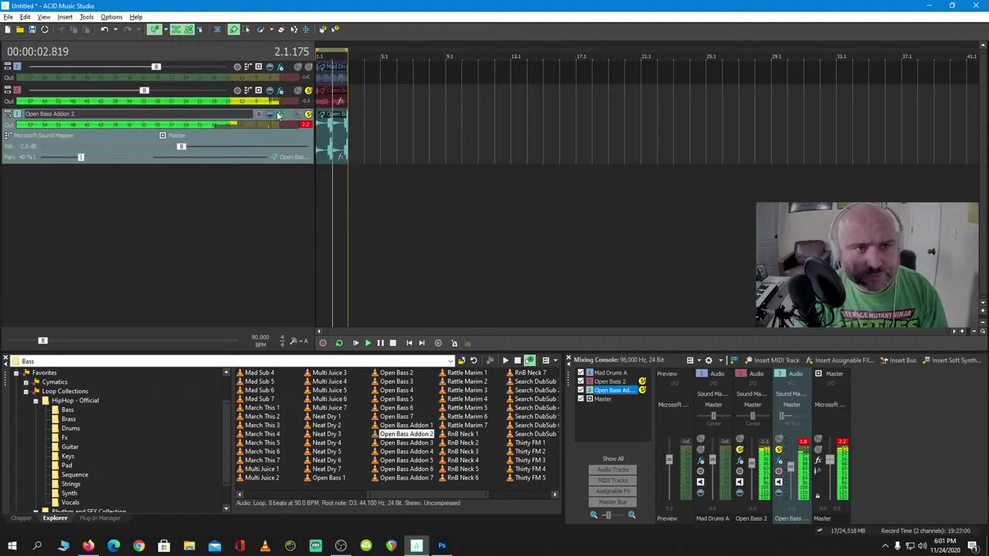
pyautogui.moveTo(274, 108); pyautogui.dragTo(275, 139)
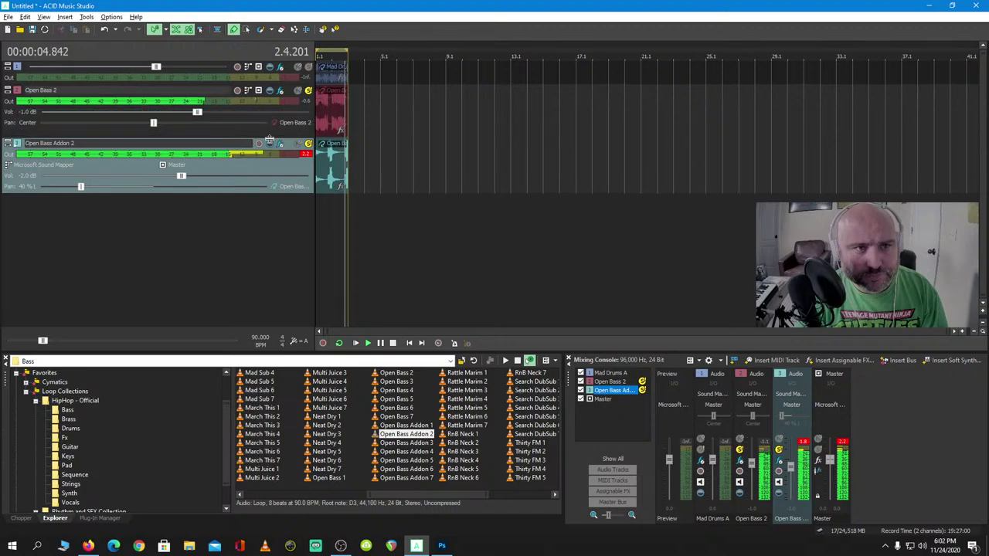
pyautogui.moveTo(183, 121); pyautogui.dragTo(192, 122)
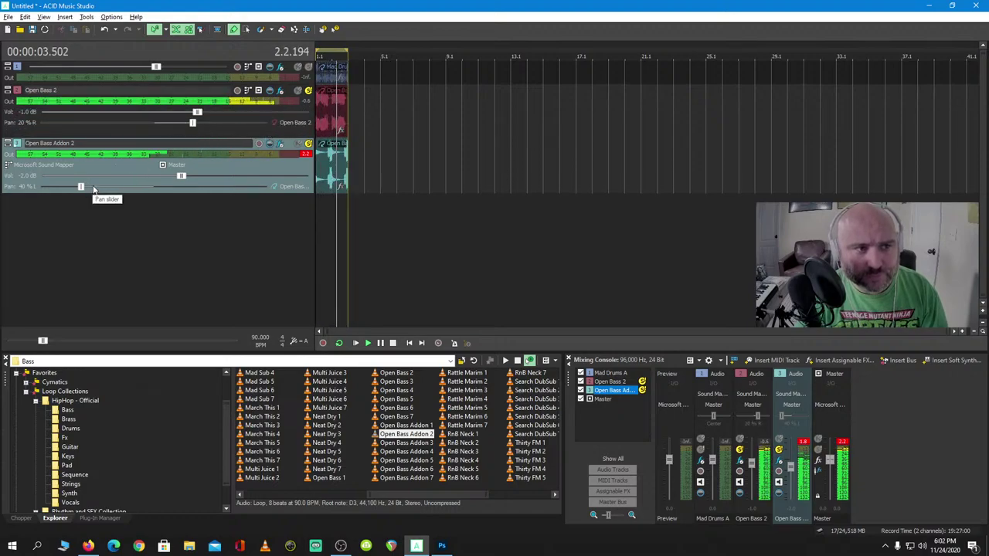
pyautogui.moveTo(90, 186); pyautogui.dragTo(95, 188)
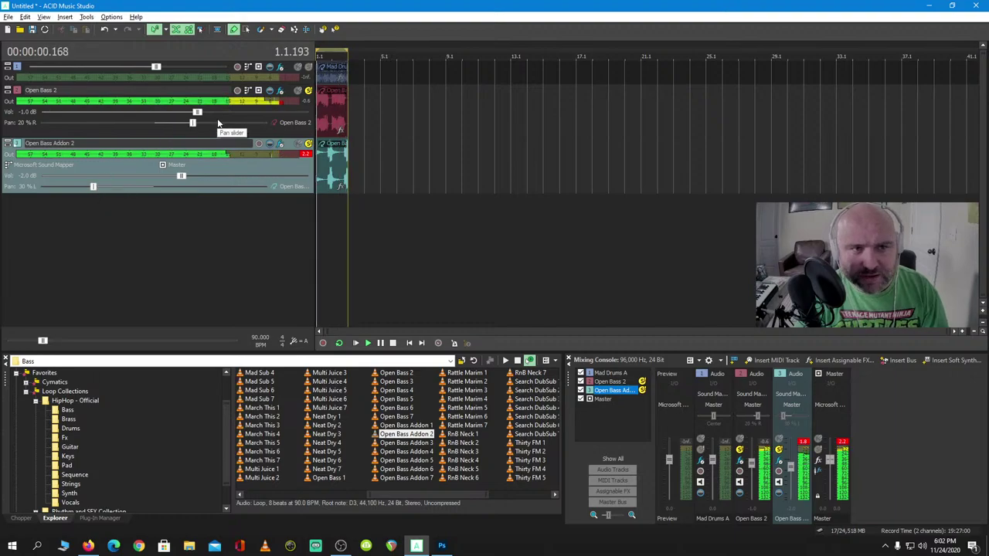
pyautogui.moveTo(192, 122); pyautogui.dragTo(213, 122)
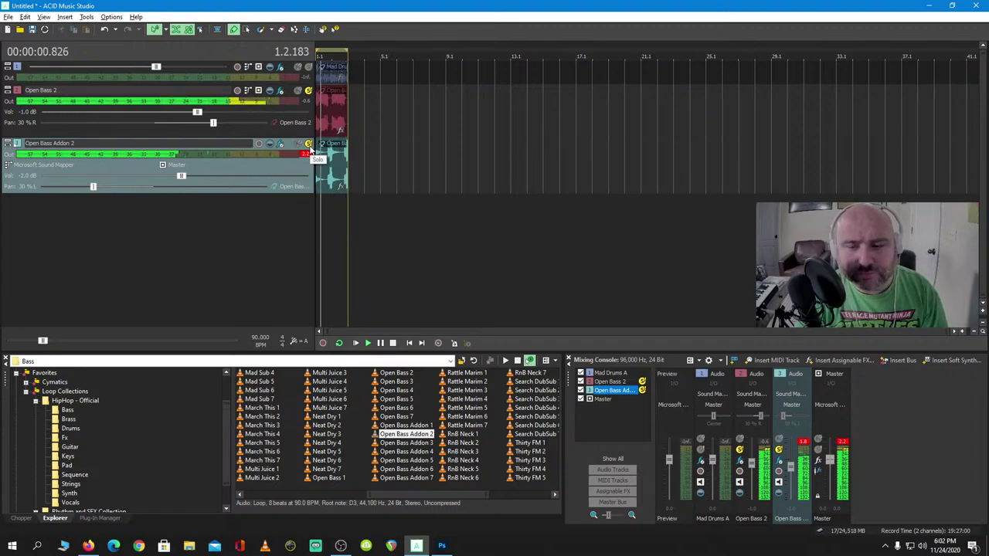
# Solo the Mad Drums A track too, so the drums play together with both bass tracks
pyautogui.click(309, 68)
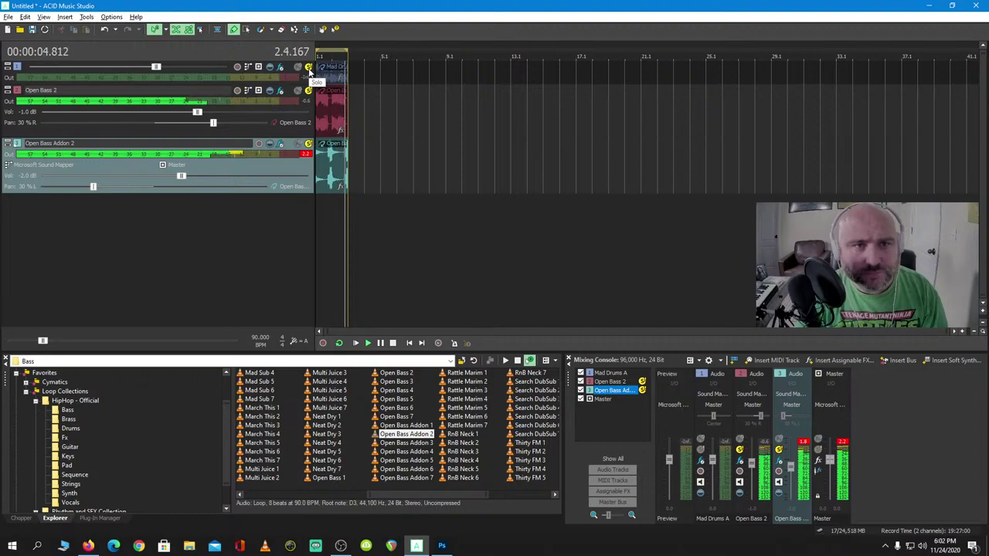
pyautogui.click(309, 67)
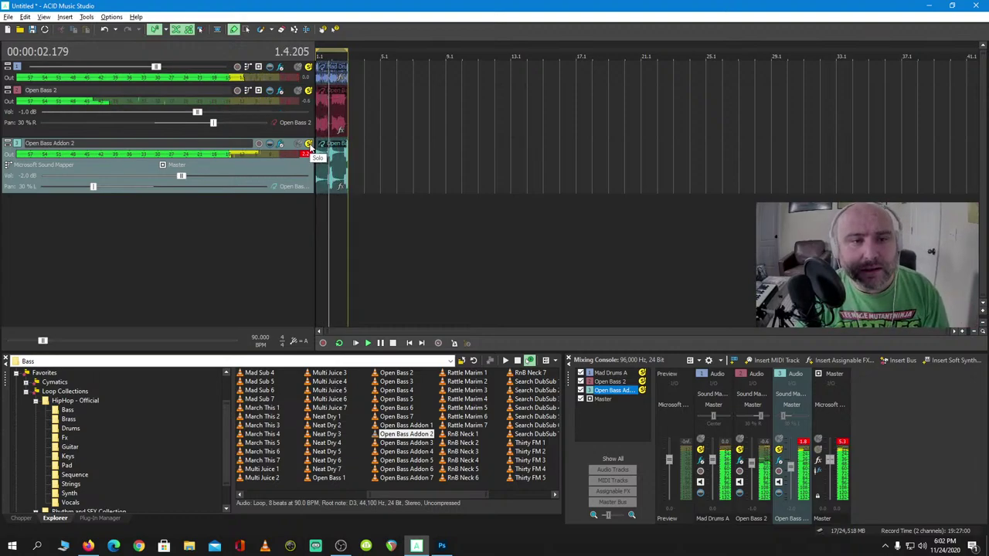
# Turn off solo on the Open Bass Addon 2, Open Bass 2 and Mad Drums A tracks, and stop playback
pyautogui.click(308, 144)
pyautogui.click(309, 90)
pyautogui.click(308, 67)
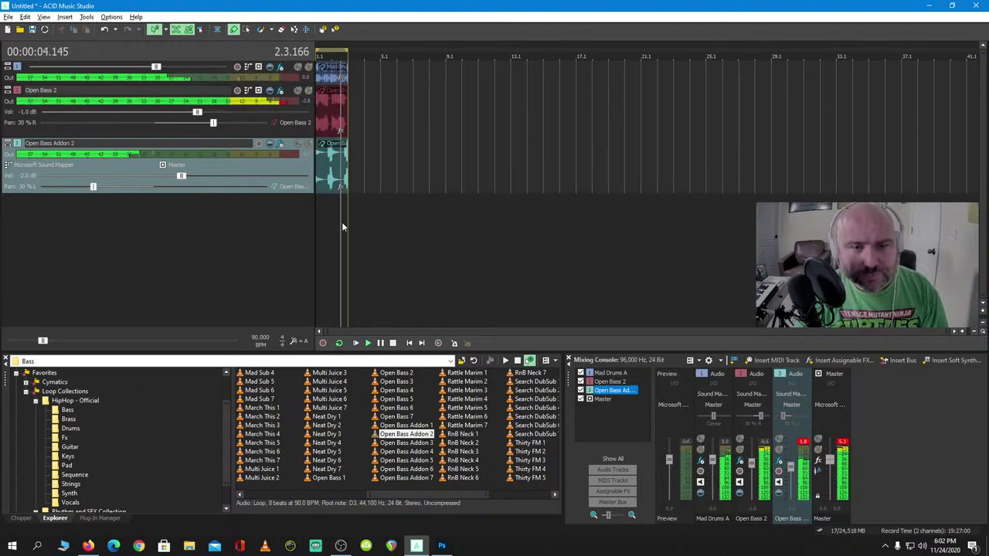
pyautogui.click(393, 343)
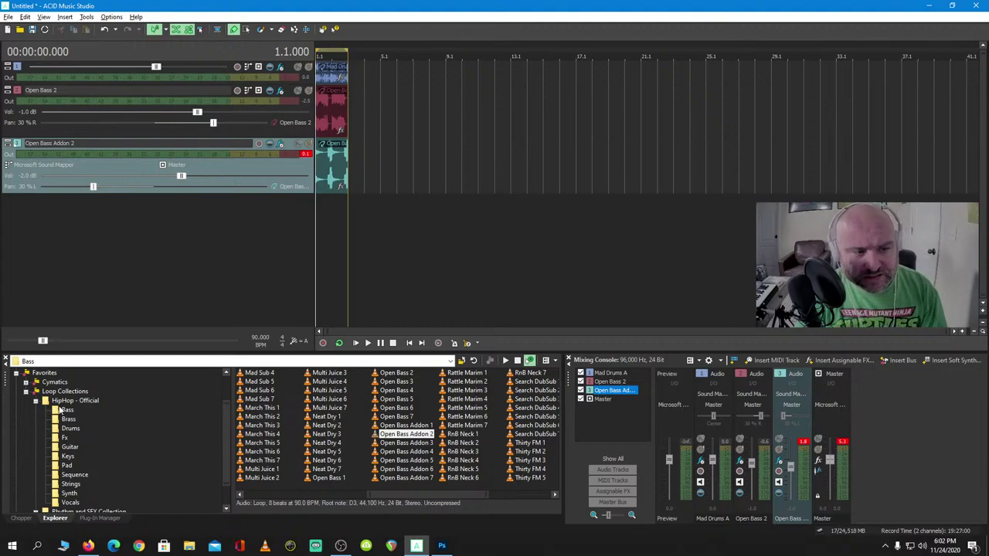
# Preview the Mad Horns 1, 2 and 7 loops in the Brass folder of the HipHop - Official collection
pyautogui.scroll(-1, 83, 430)
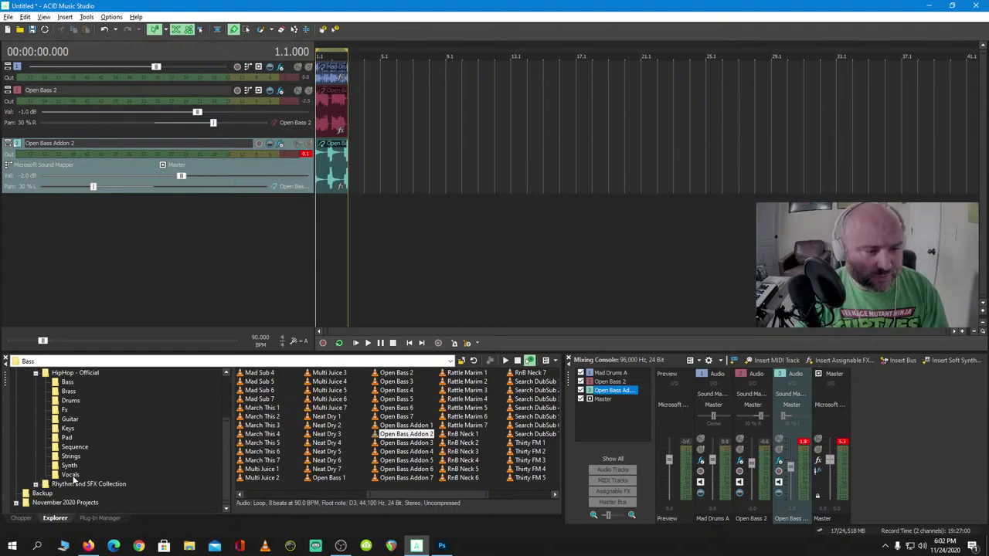
pyautogui.click(69, 392)
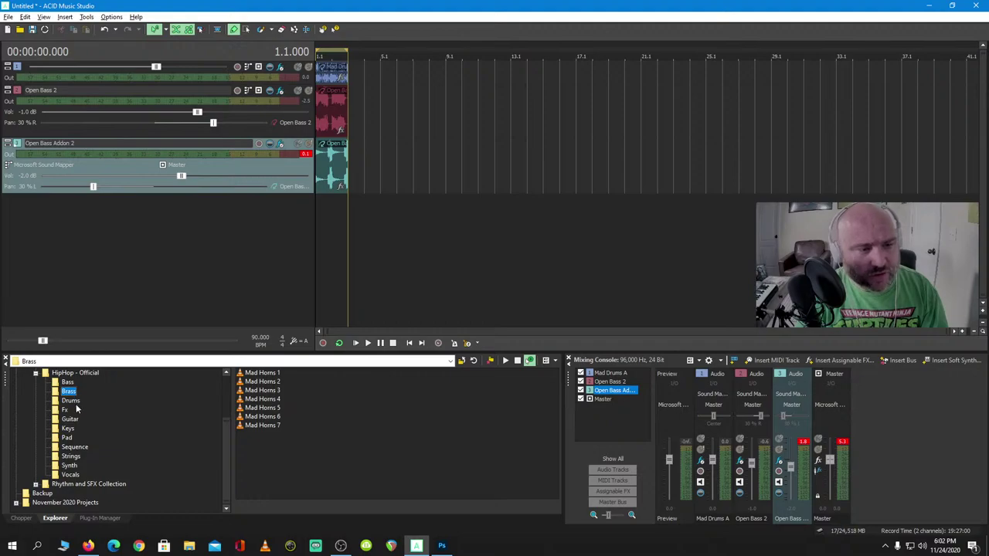
pyautogui.click(267, 381)
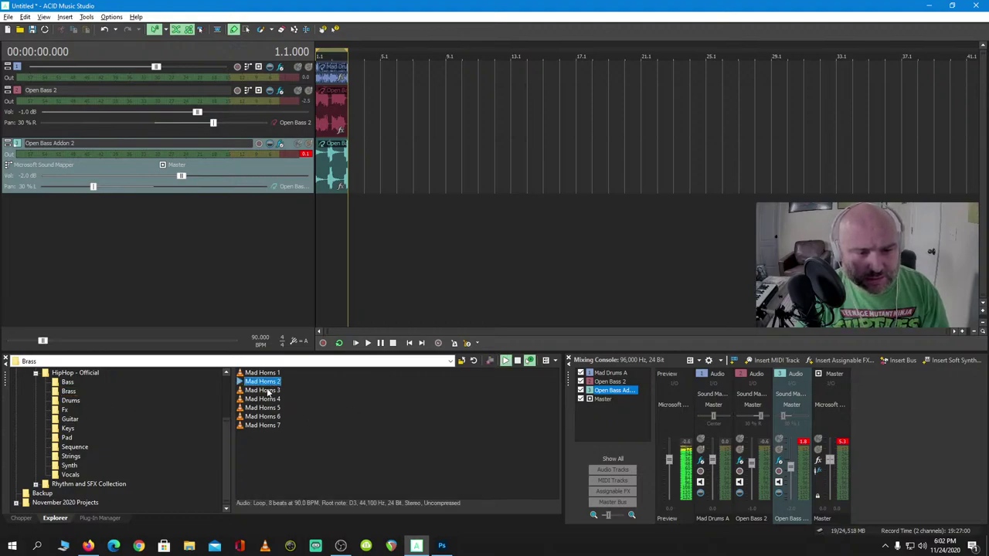
pyautogui.click(265, 374)
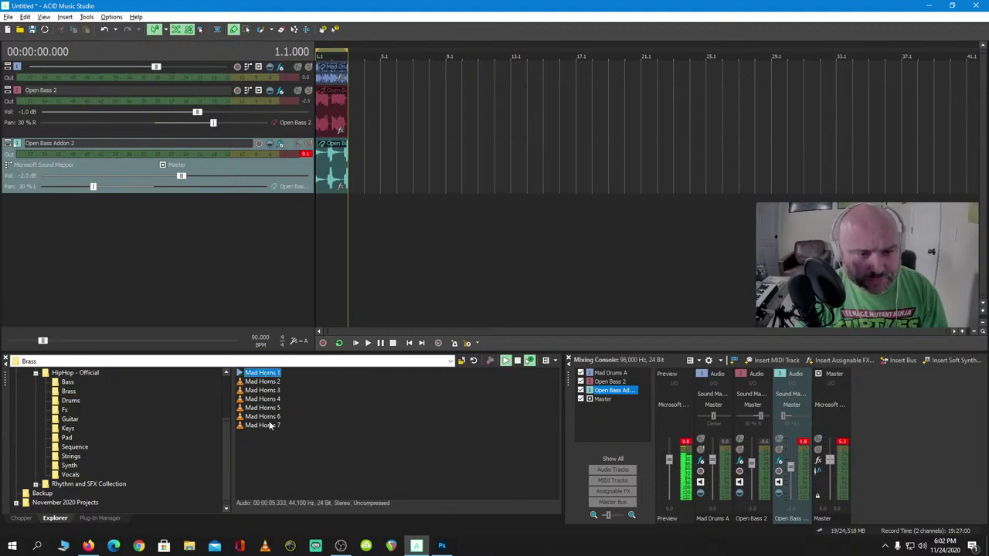
pyautogui.click(269, 424)
pyautogui.click(265, 373)
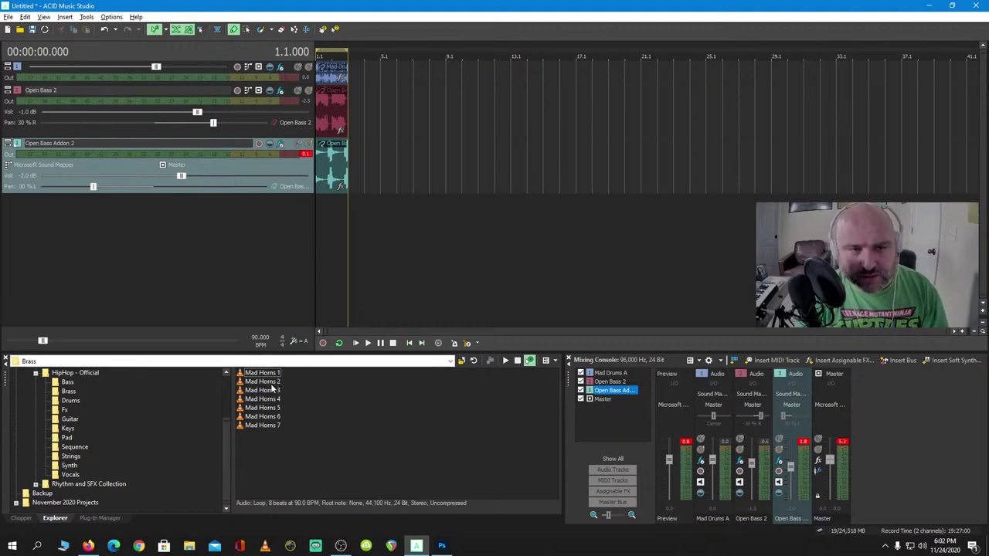
pyautogui.click(263, 382)
pyautogui.click(303, 408)
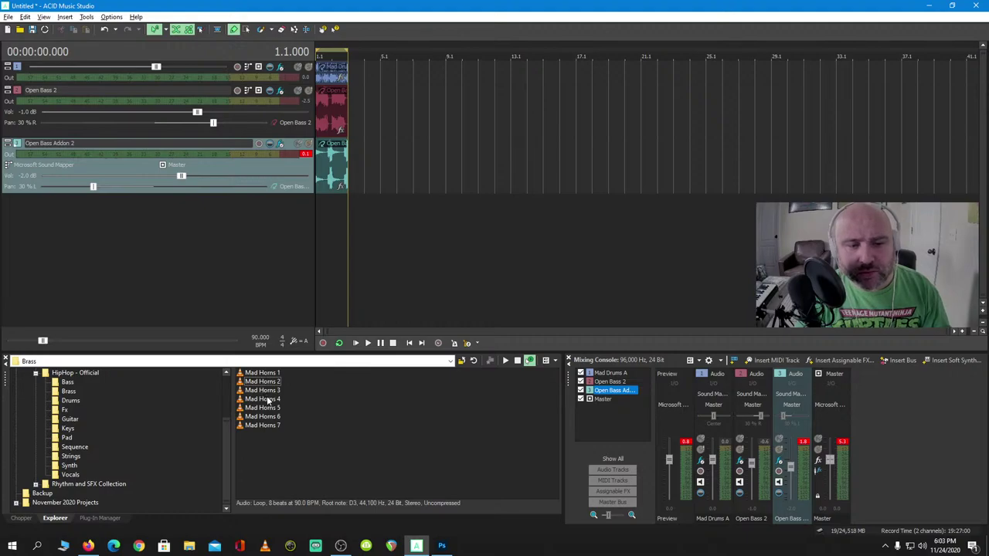
pyautogui.click(306, 344)
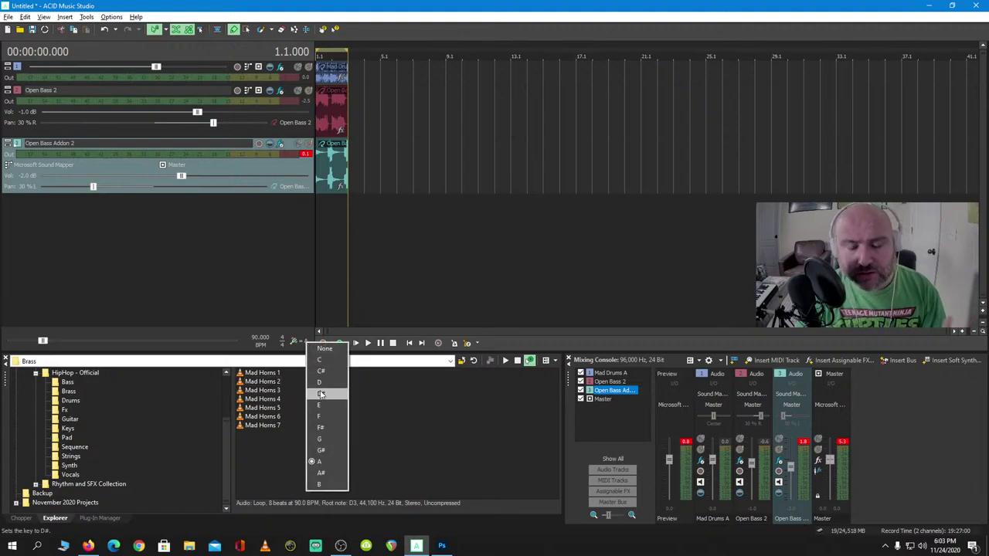
pyautogui.click(399, 474)
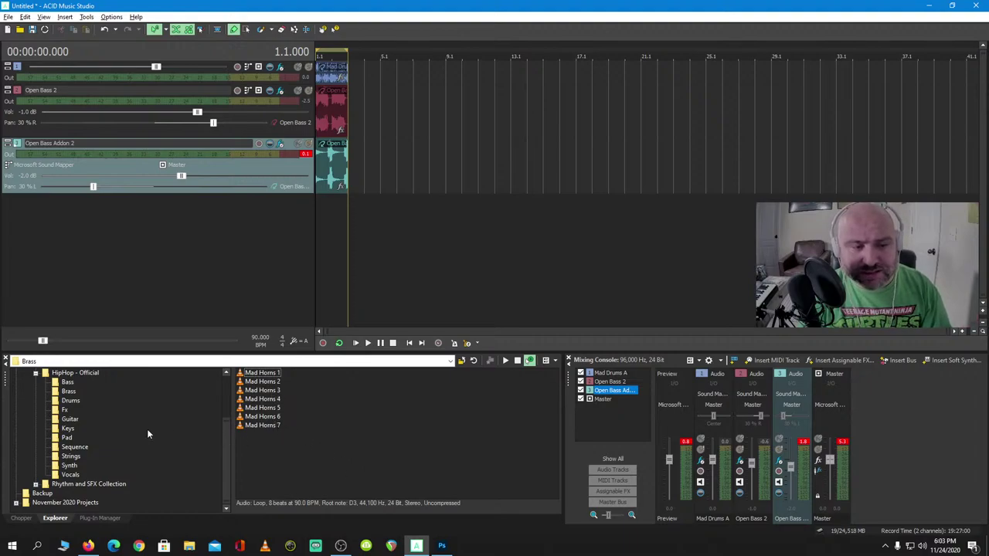
pyautogui.click(305, 345)
pyautogui.click(398, 342)
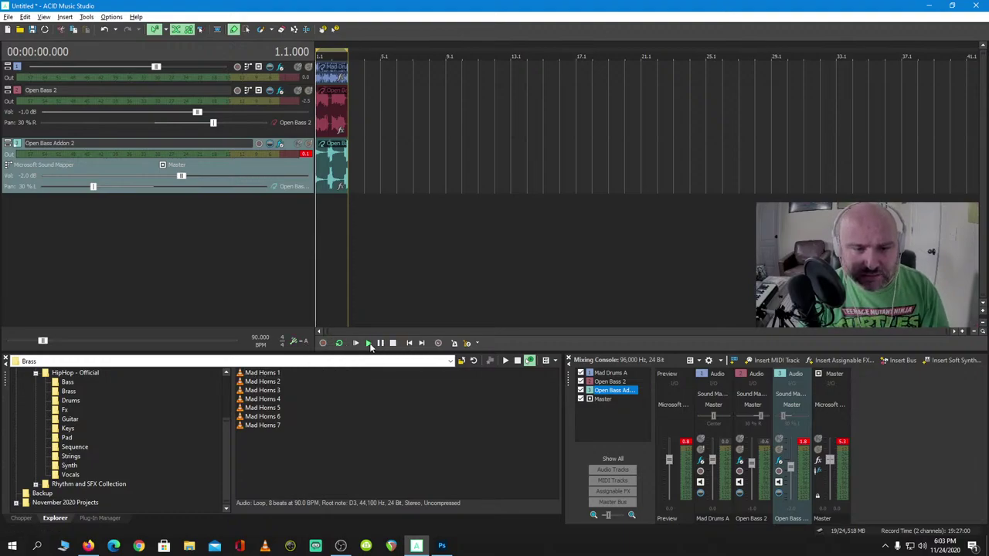
# Set the project key to D during playback, listen to the transposed loops, and stop playback
pyautogui.click(368, 344)
pyautogui.click(305, 342)
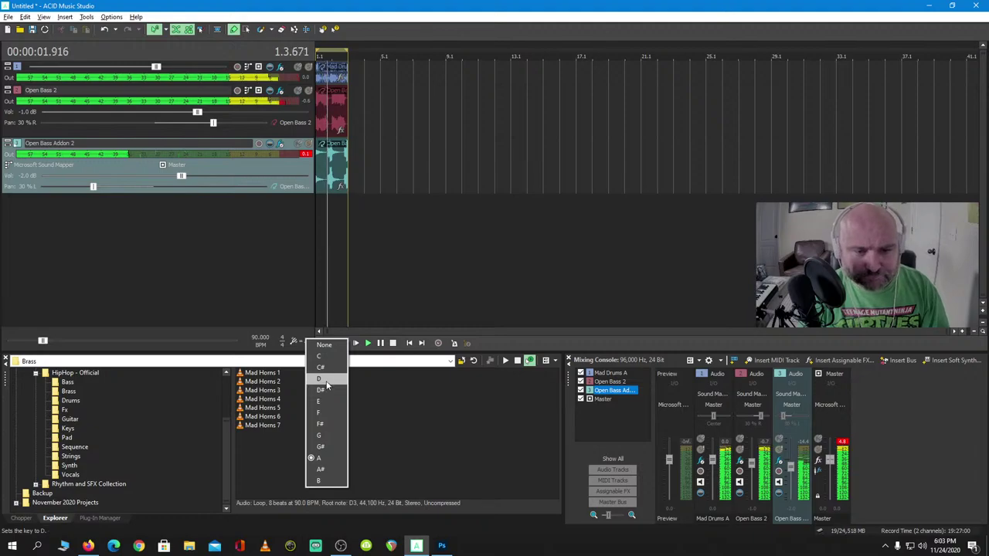
pyautogui.click(327, 380)
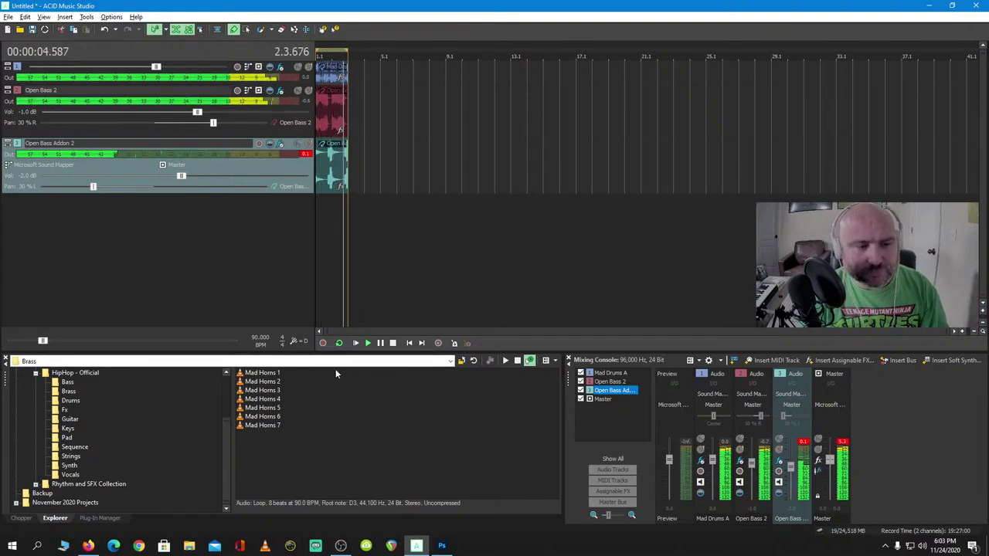
pyautogui.press('space')
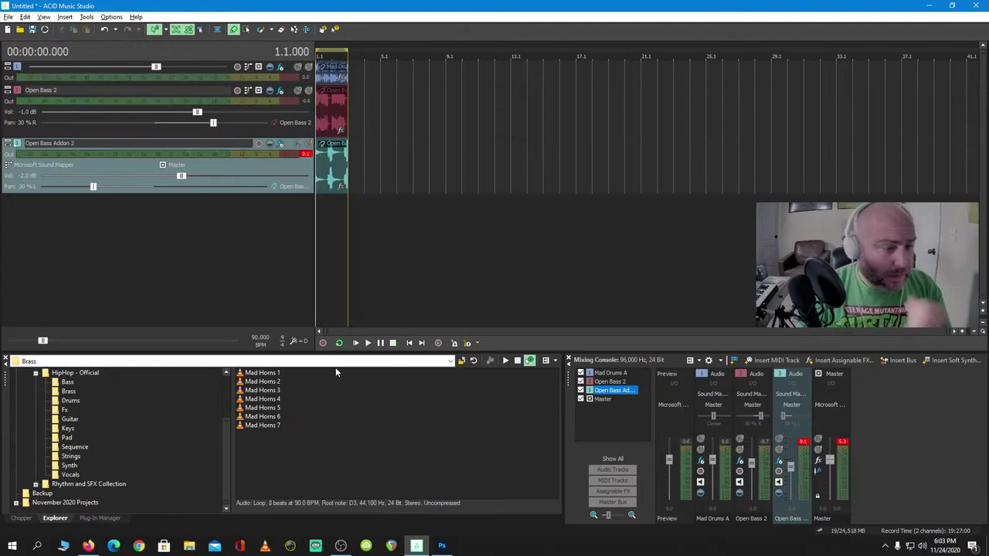
# Preview Kidd Distant 2 from the Keys folder and add it as a fourth track starting at bar 3
pyautogui.click(68, 429)
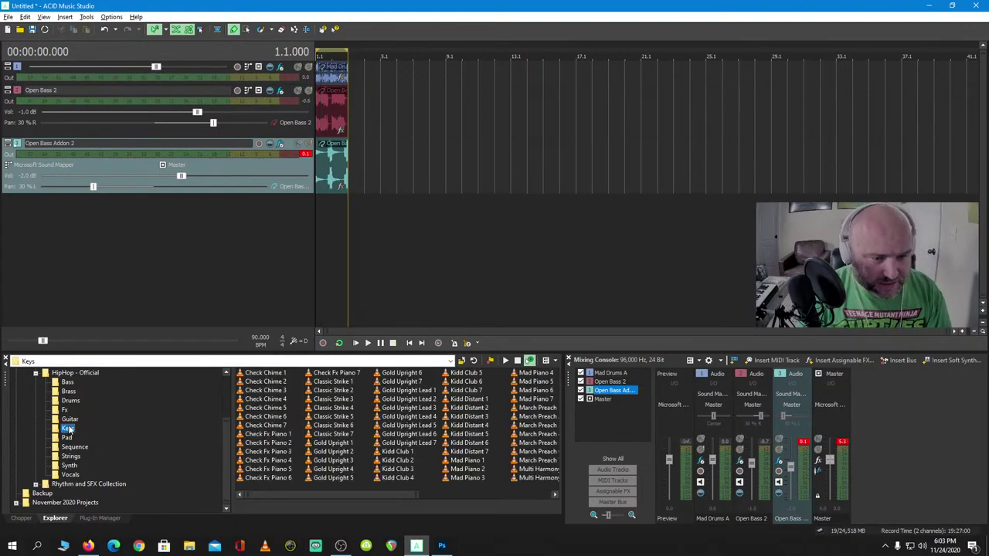
pyautogui.click(473, 408)
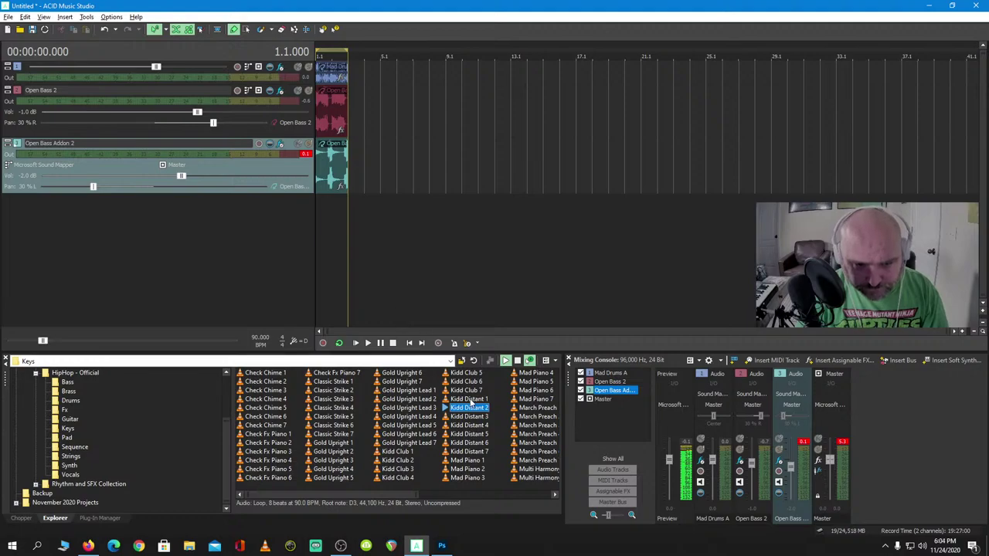
pyautogui.moveTo(473, 409); pyautogui.dragTo(354, 255)
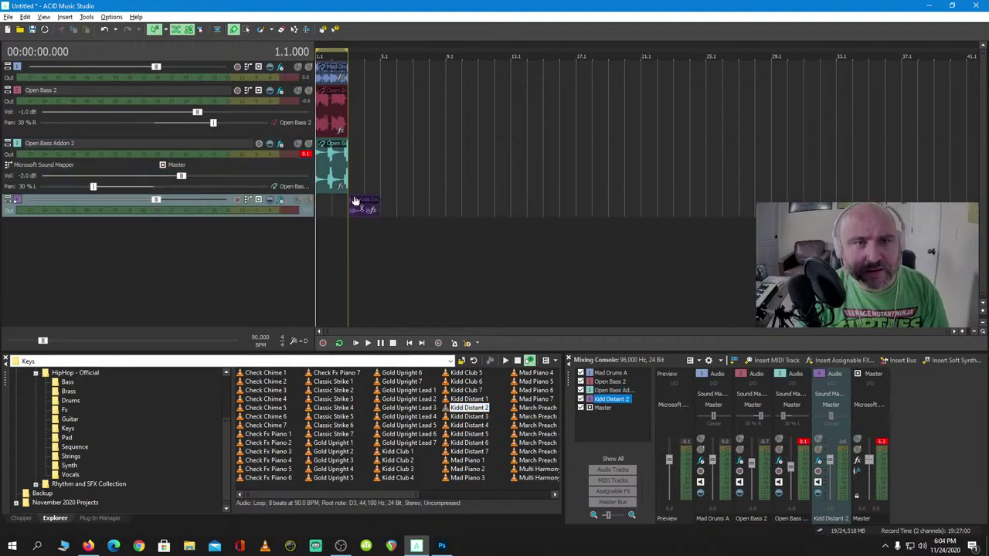
# Move the Mad Drums A clip and both bass clips to bar 5, and the Kidd Distant 2 clip to the project start
pyautogui.press('space')
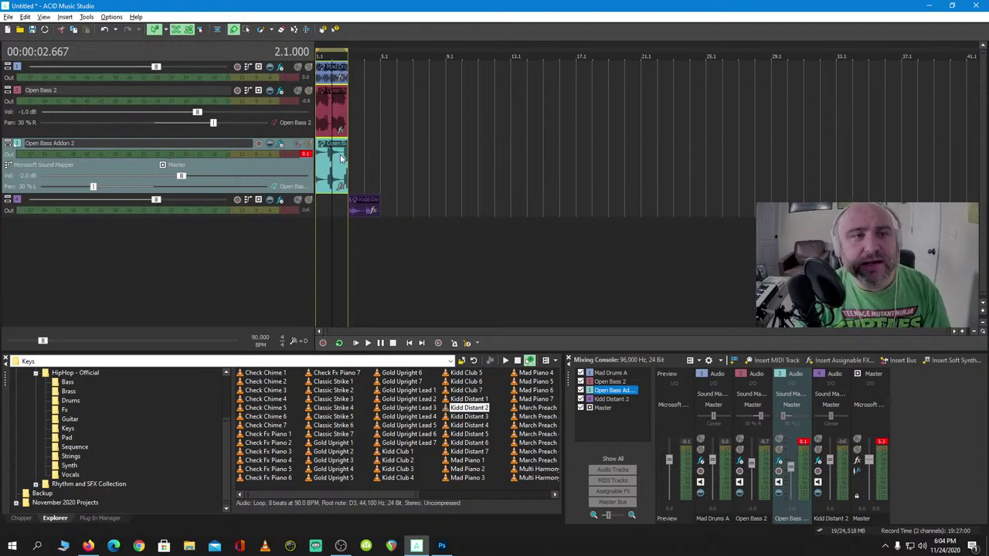
pyautogui.moveTo(322, 78); pyautogui.dragTo(387, 80)
pyautogui.moveTo(364, 208); pyautogui.dragTo(321, 207)
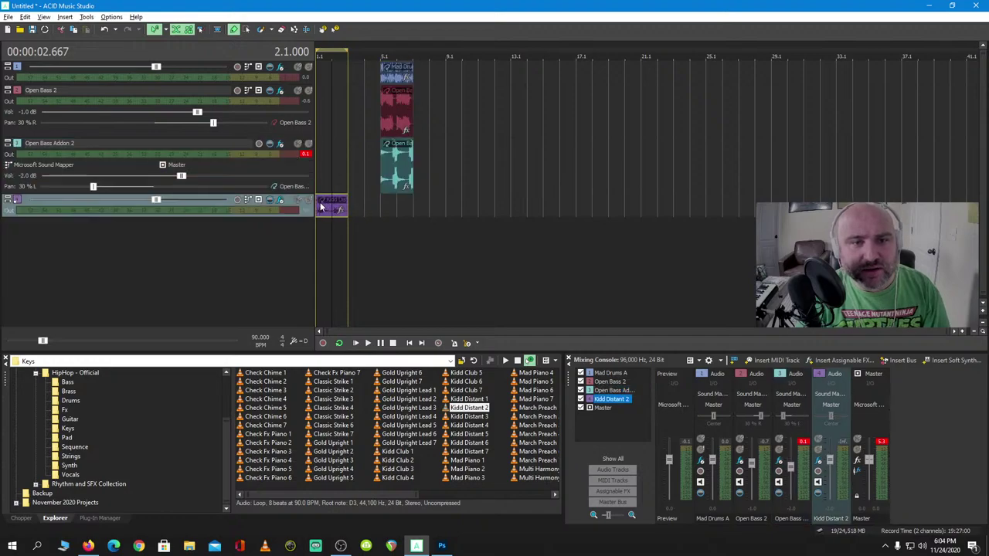
# Extend the loop region to bar 9 and lengthen the Kidd Distant 2, Mad Drums A and both bass clips up to that point
pyautogui.moveTo(348, 52); pyautogui.dragTo(446, 55)
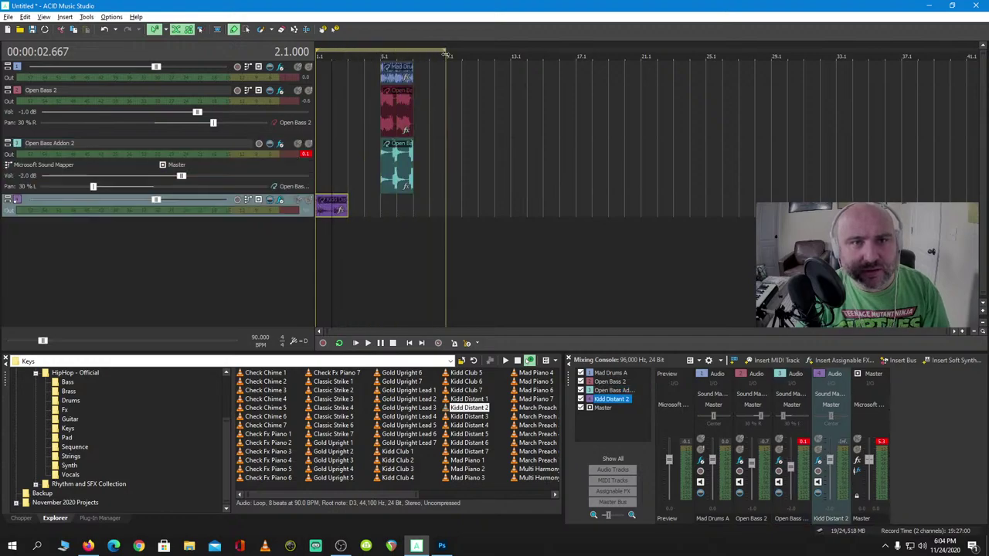
pyautogui.moveTo(347, 207); pyautogui.dragTo(439, 209)
pyautogui.click(394, 76)
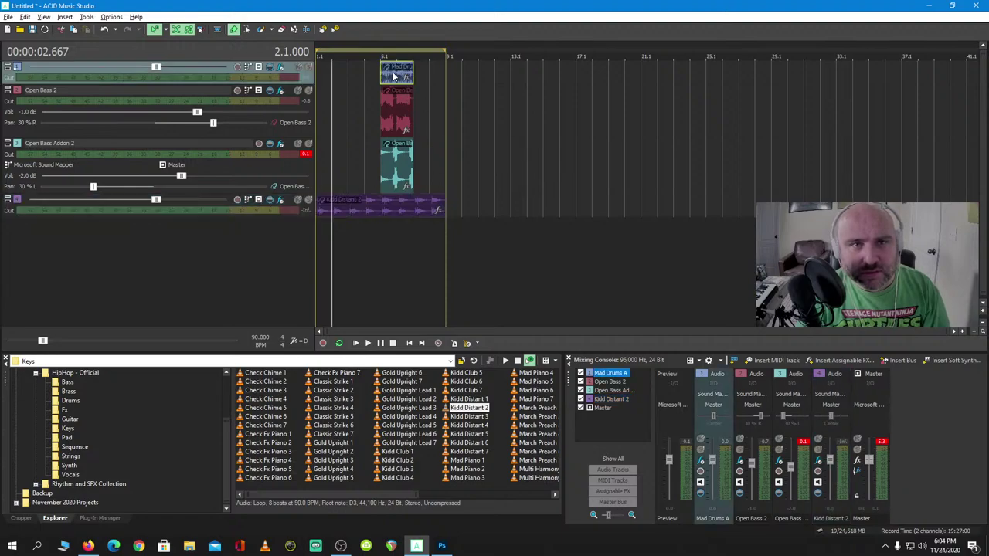
pyautogui.moveTo(394, 76); pyautogui.dragTo(448, 108)
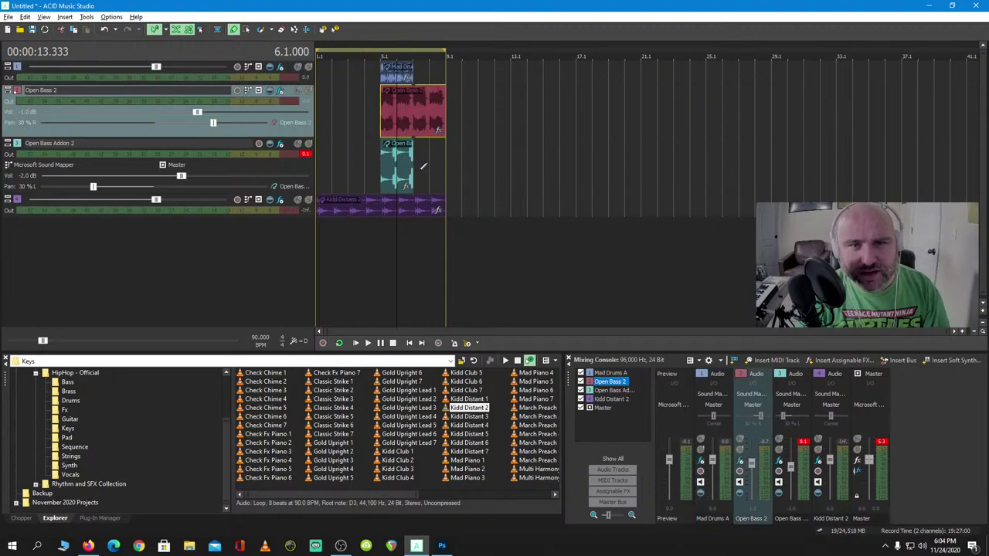
pyautogui.moveTo(414, 166); pyautogui.dragTo(446, 165)
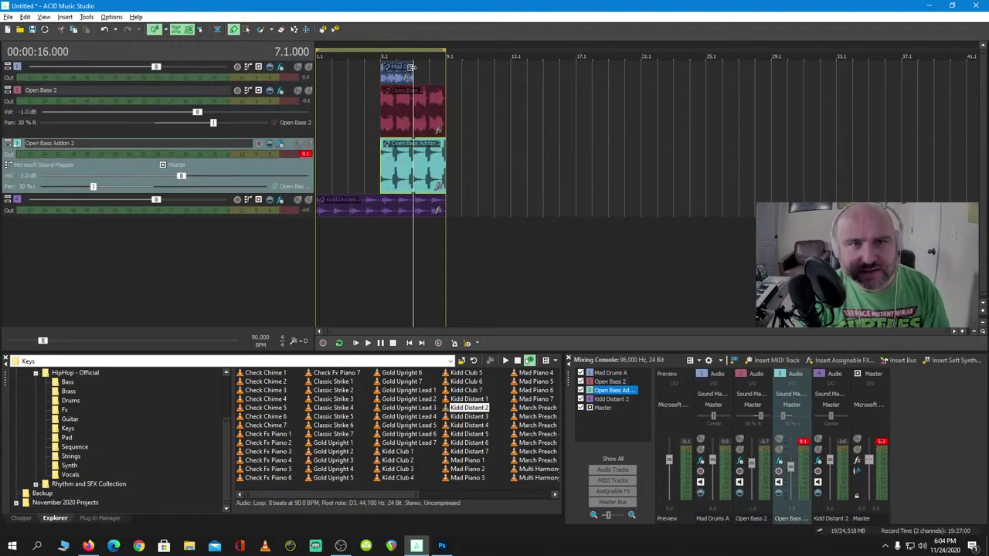
pyautogui.moveTo(412, 70); pyautogui.dragTo(445, 78)
# Play the arrangement from the project start, stop it, and play it again from bar 5
pyautogui.click(408, 343)
pyautogui.press('space')
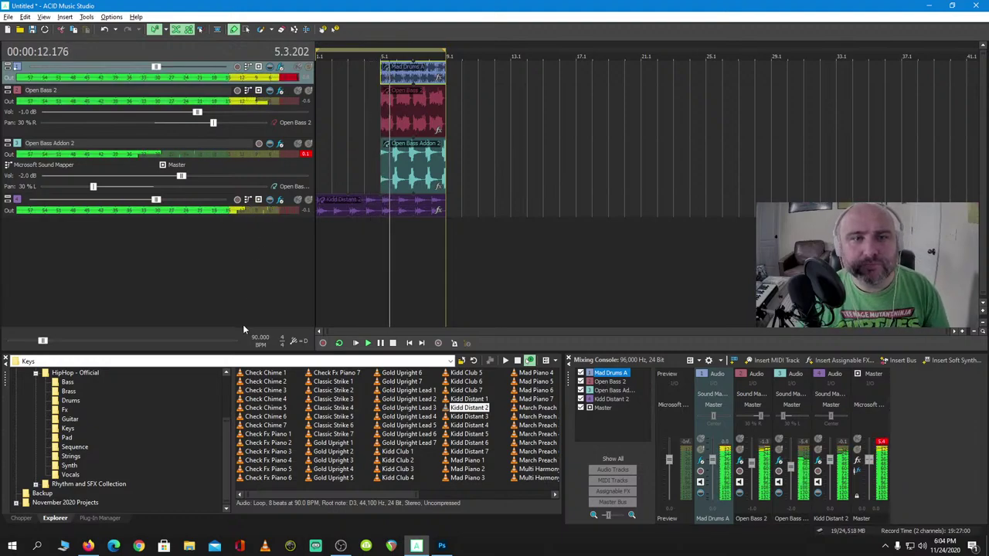
pyautogui.press('space')
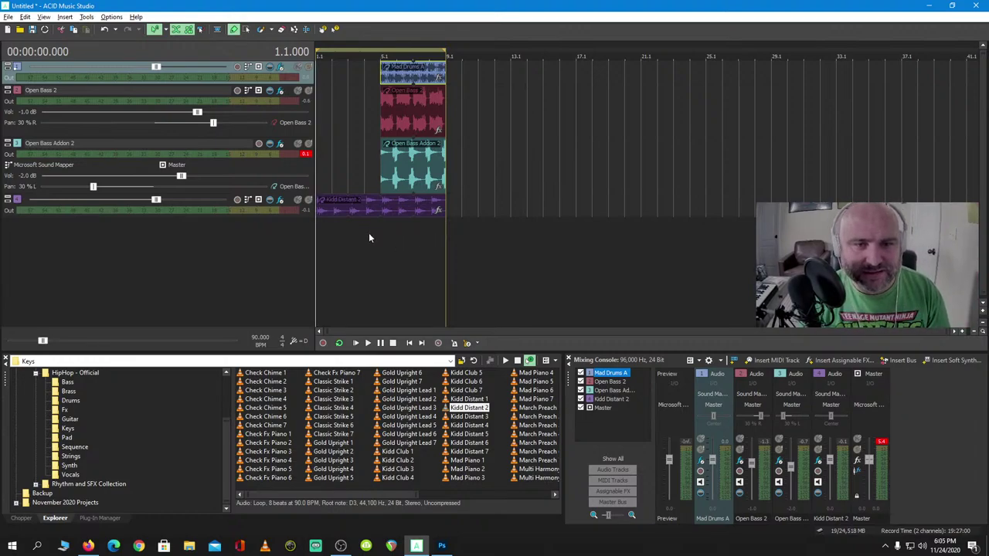
pyautogui.click(379, 255)
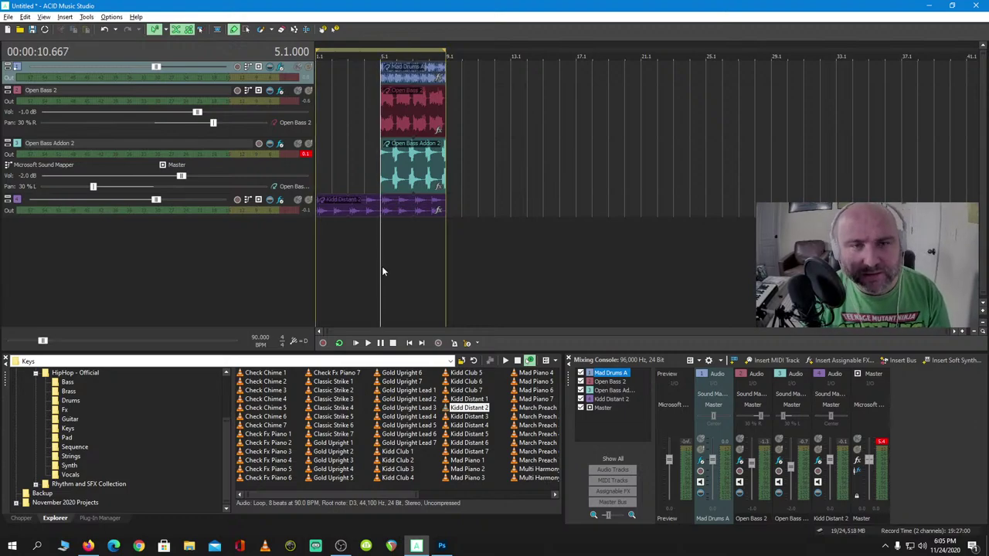
pyautogui.press('space')
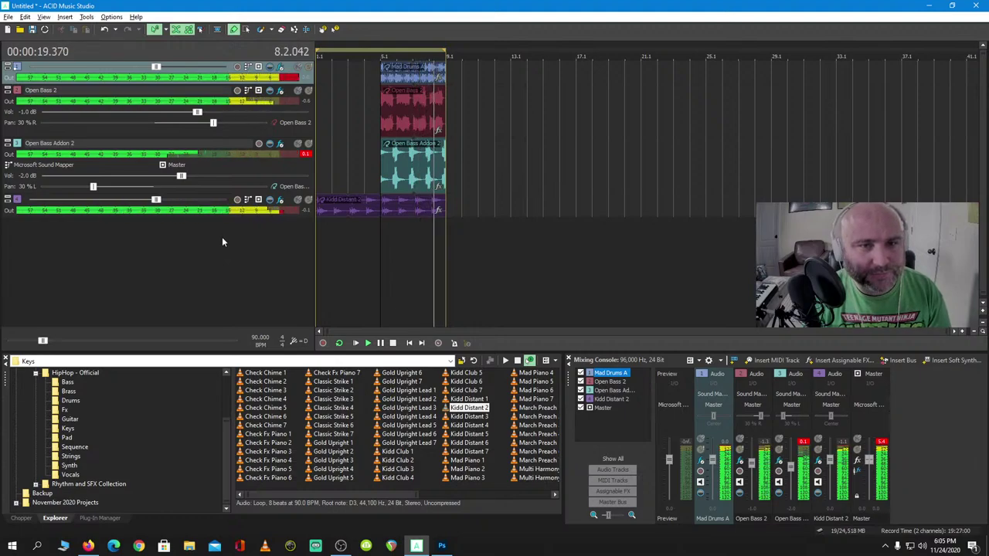
# Stop playback and delete the Kidd Distant 2 track
pyautogui.press('space')
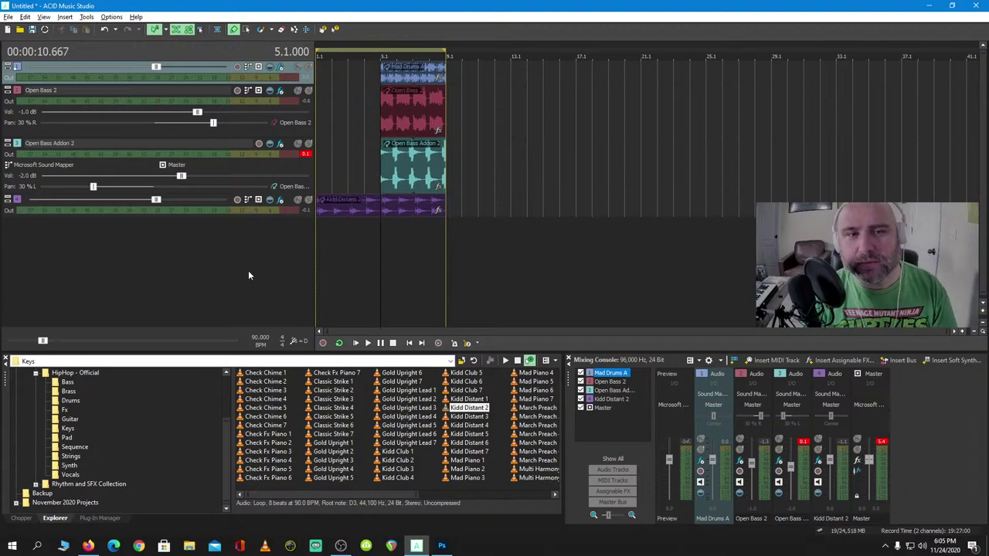
pyautogui.click(24, 201)
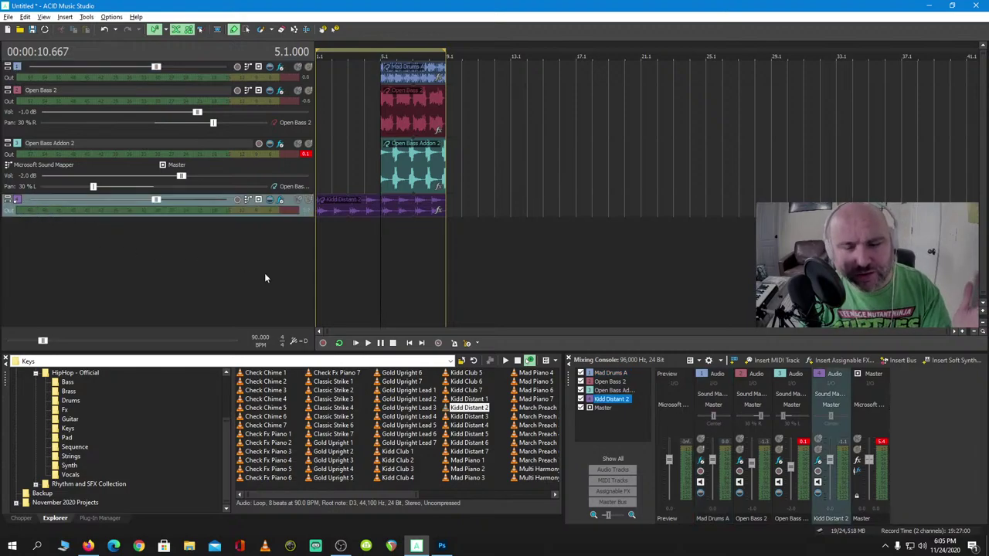
pyautogui.press('Delete')
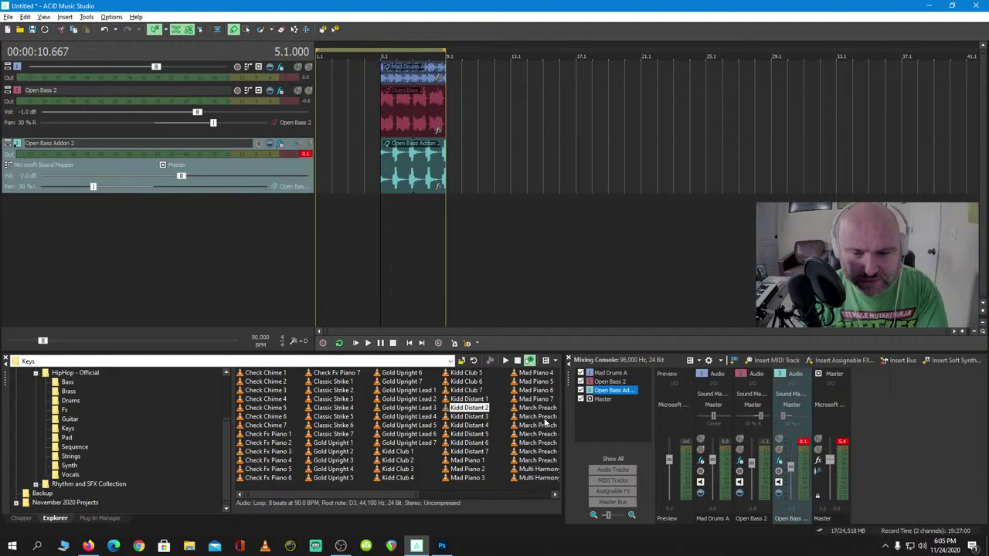
# Preview Tight Organ 1, RnB Mark 1, RnB Mark 3, Multi Harmony 1 and March Preach 1 in the Keys folder
pyautogui.hscroll(3, 474, 433)
pyautogui.click(471, 427)
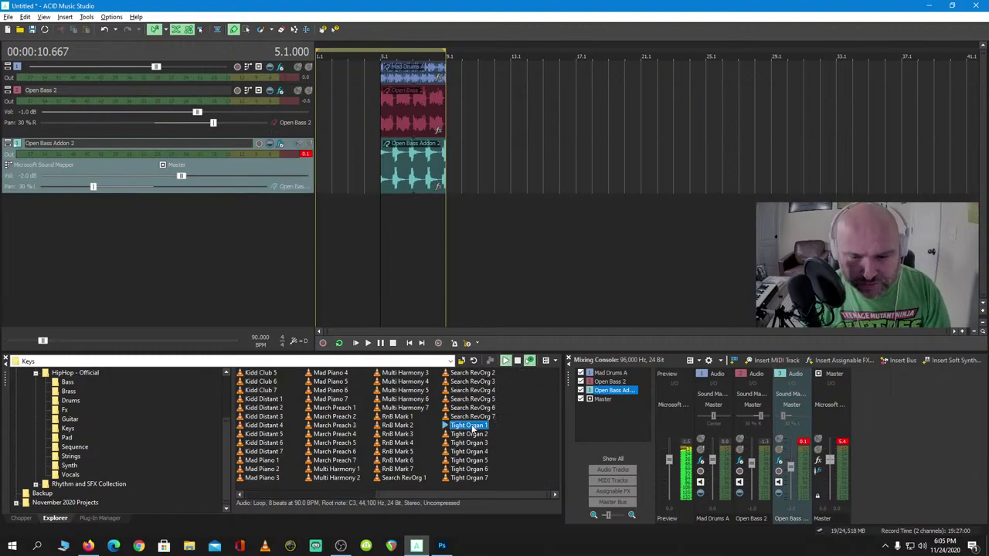
pyautogui.click(405, 418)
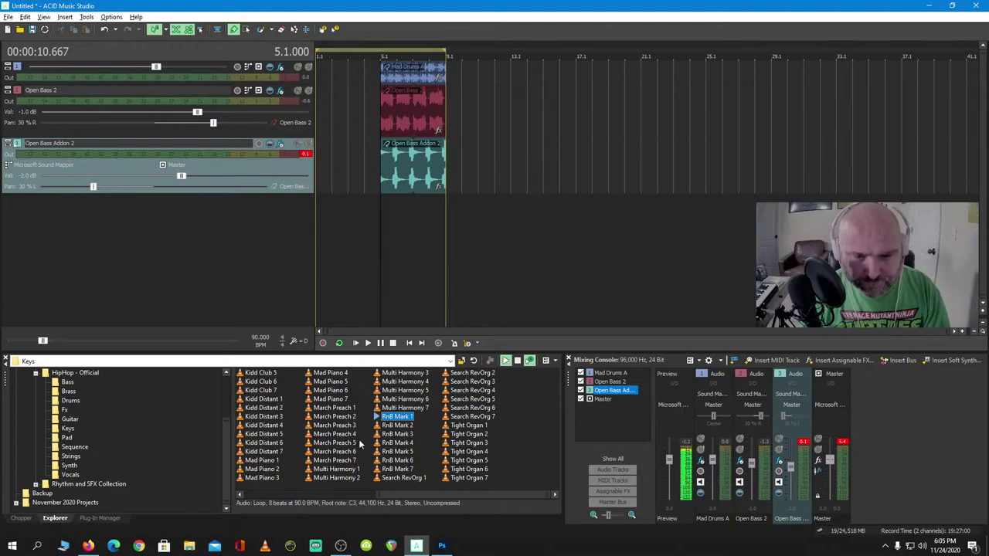
pyautogui.click(394, 435)
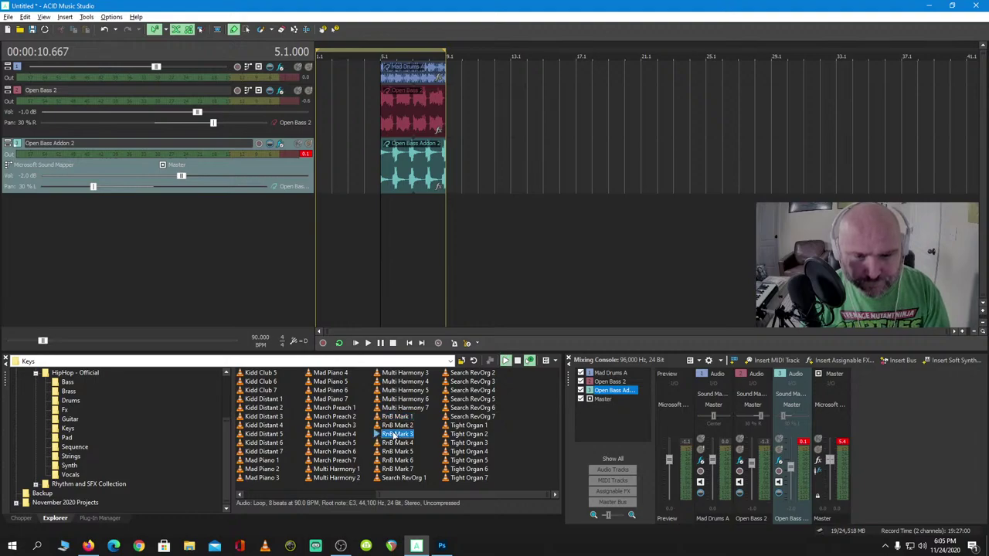
pyautogui.click(340, 469)
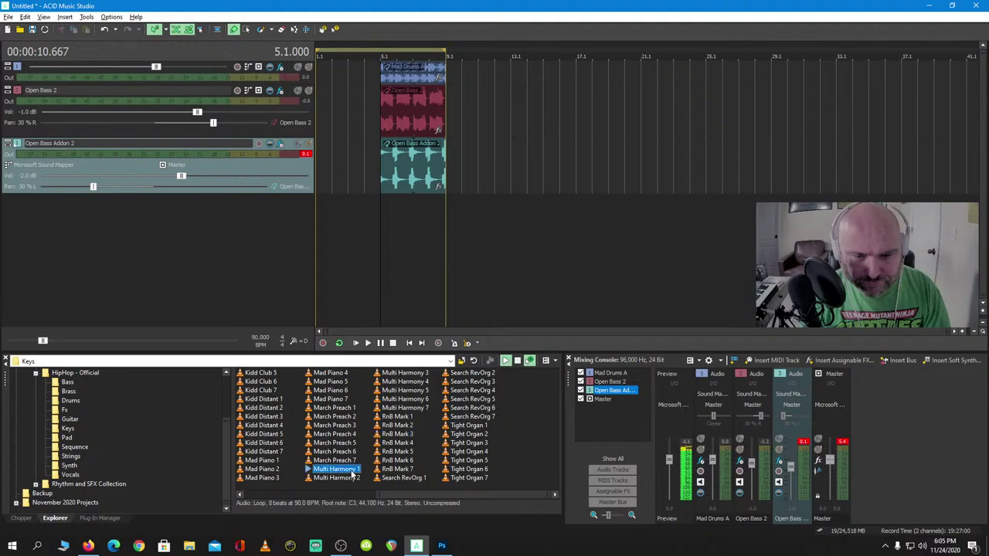
pyautogui.click(343, 411)
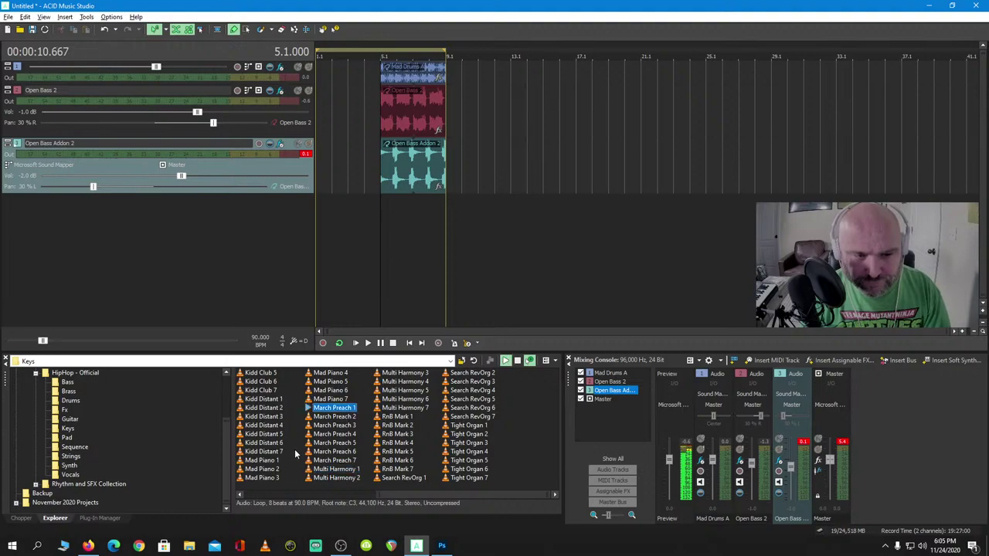
# Preview Multi Strumm 1, Classic MPC 1 and Check Guitar Fade 1 in the Guitar folder of HipHop - Official
pyautogui.hscroll(-3, 294, 448)
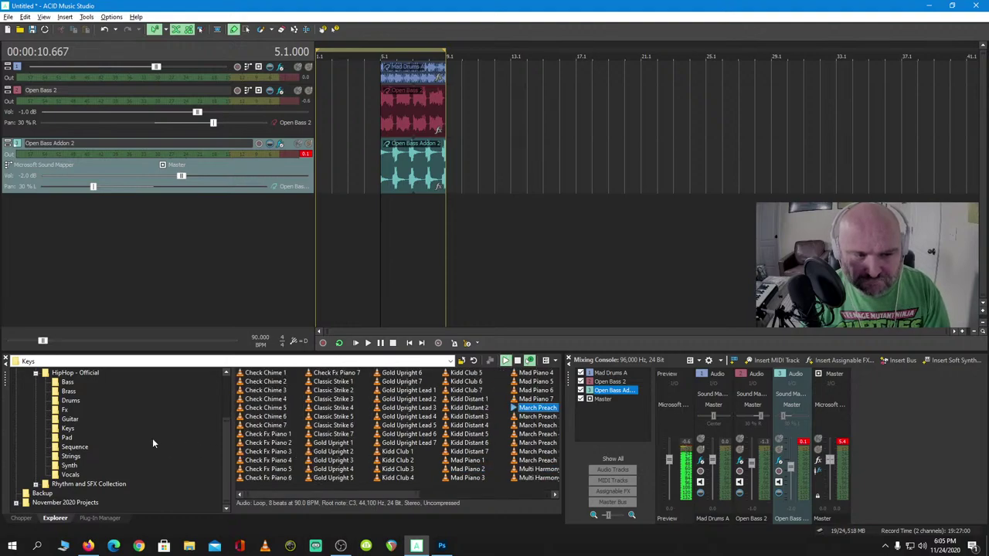
pyautogui.click(70, 420)
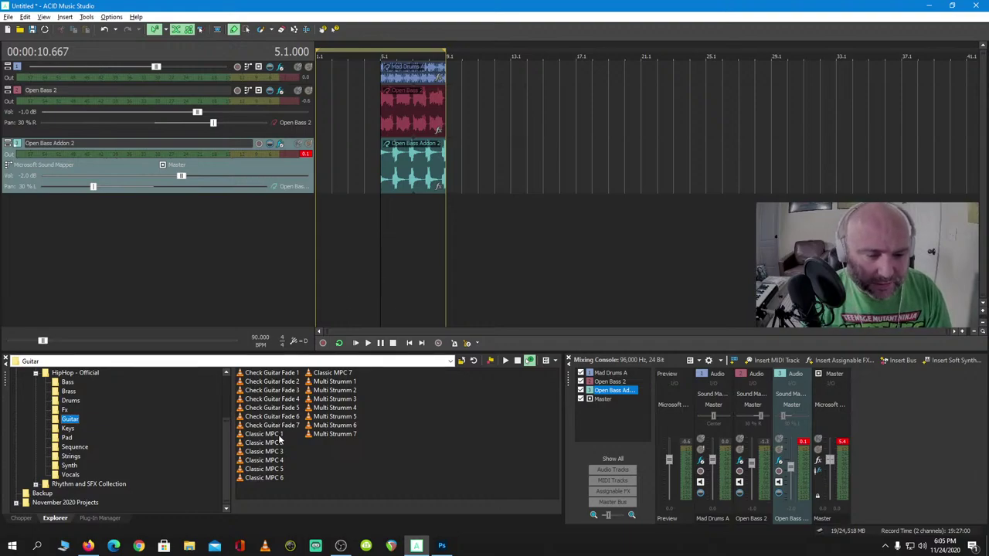
pyautogui.click(332, 381)
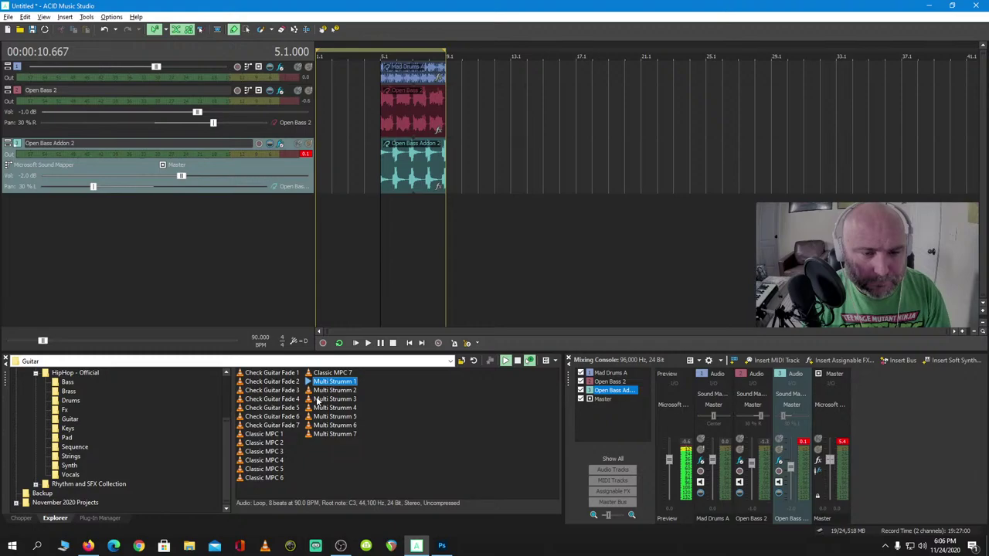
pyautogui.click(267, 434)
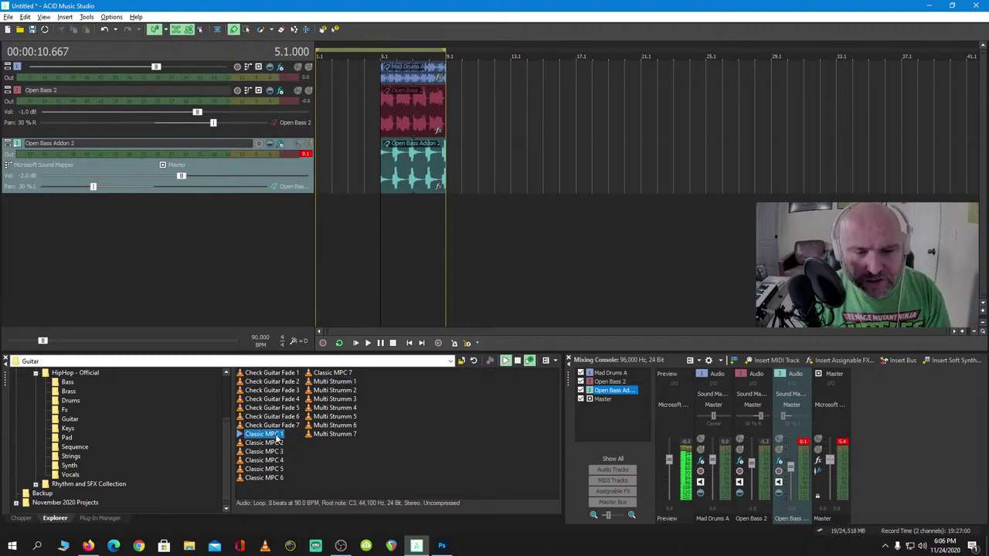
pyautogui.click(282, 374)
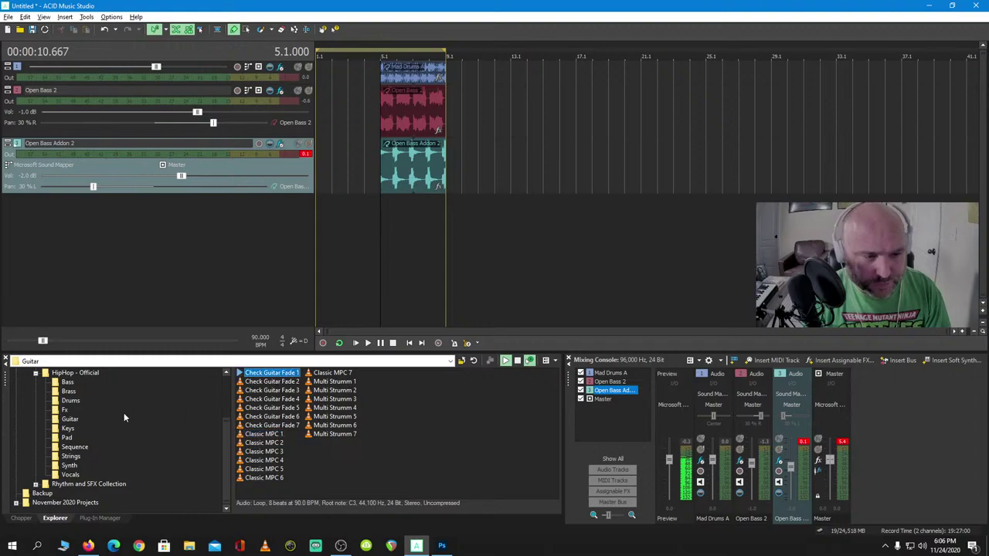
# Preview Crash A, Kidd Epic 1, Open Voc 1, Search Huh 1 and Special Fx A in the Fx folder
pyautogui.click(64, 410)
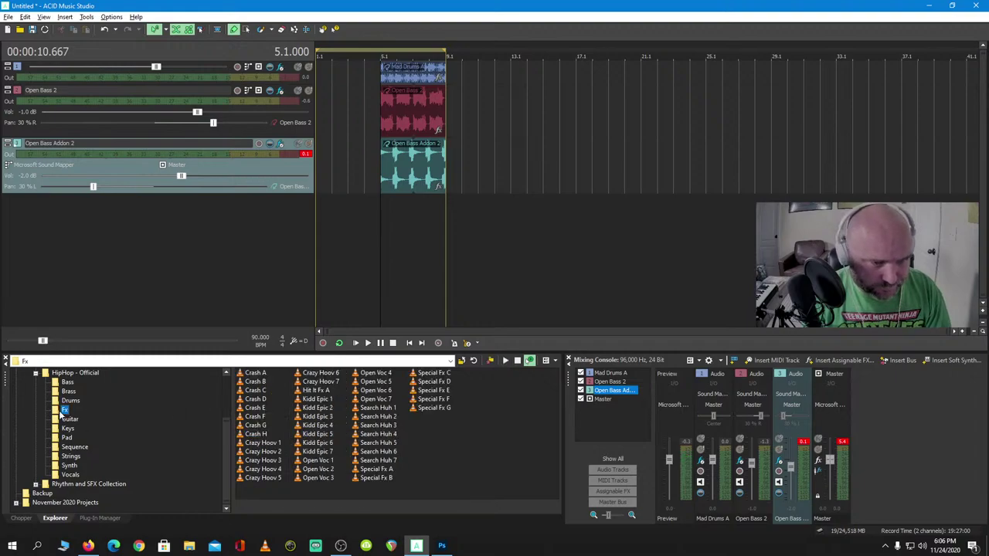
pyautogui.click(254, 374)
pyautogui.click(315, 399)
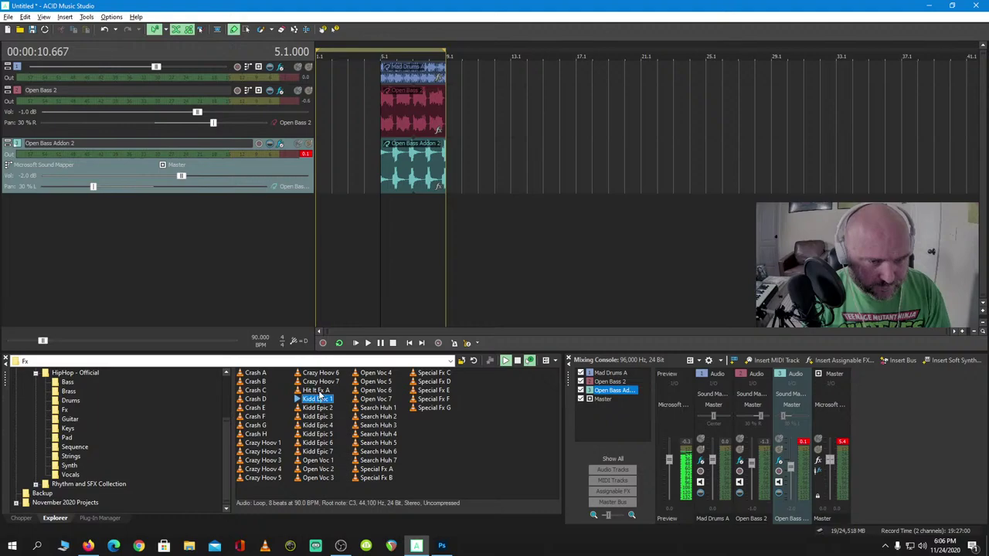
pyautogui.click(319, 461)
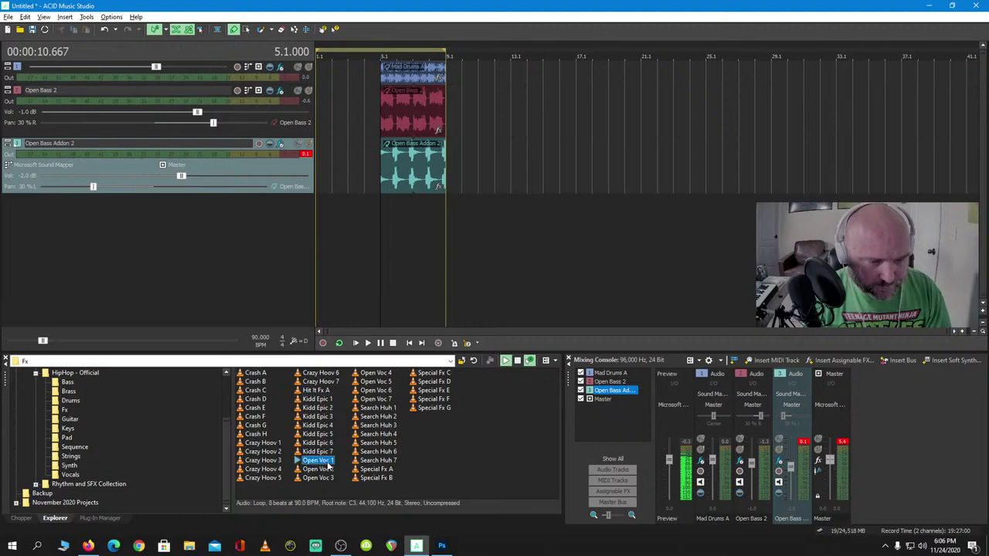
pyautogui.click(384, 408)
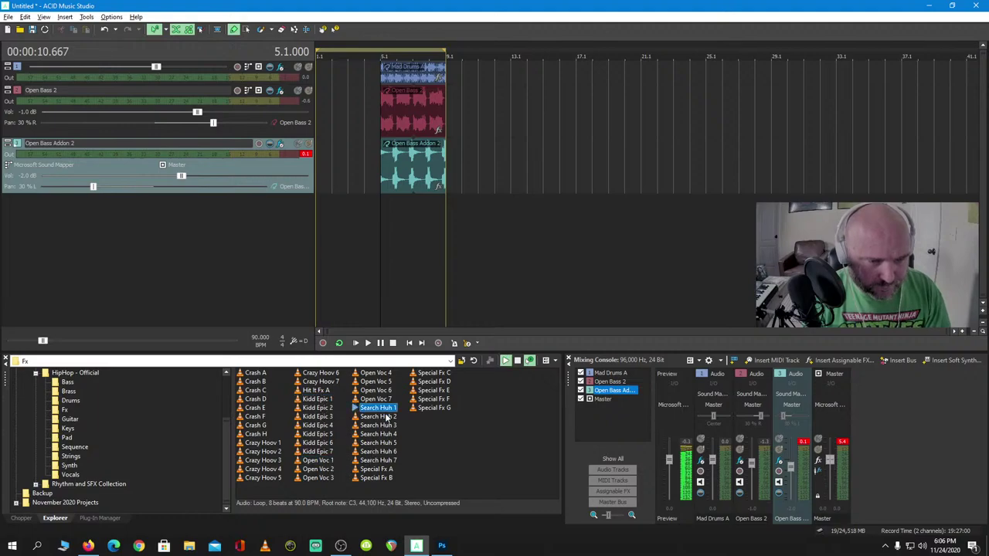
pyautogui.click(379, 469)
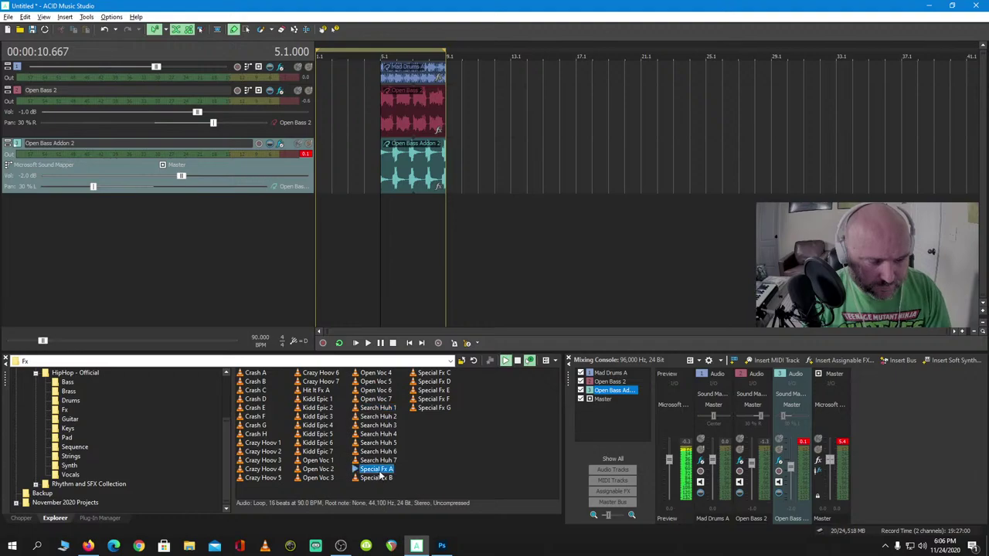
# Preview the Special Fx loops one by one from G back to B
pyautogui.click(421, 408)
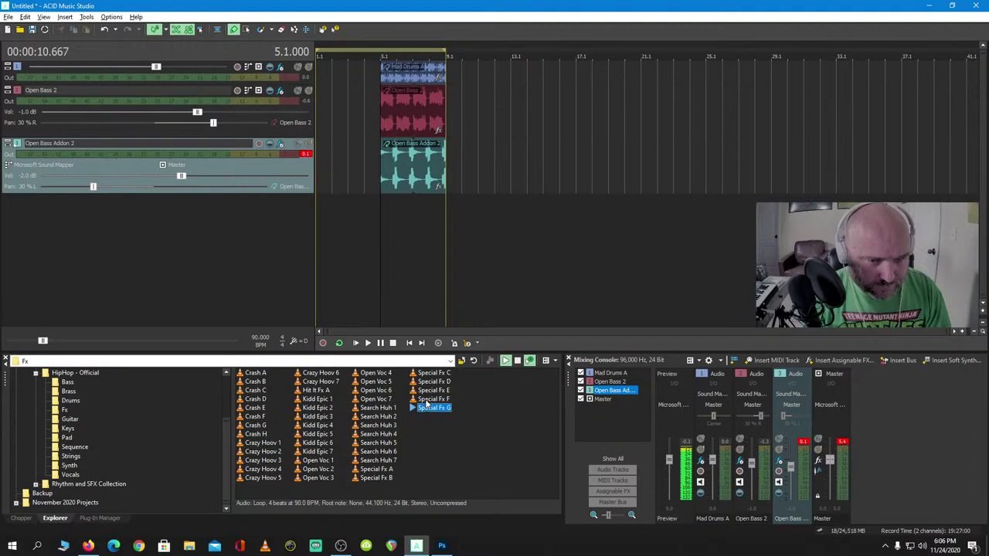
pyautogui.click(425, 401)
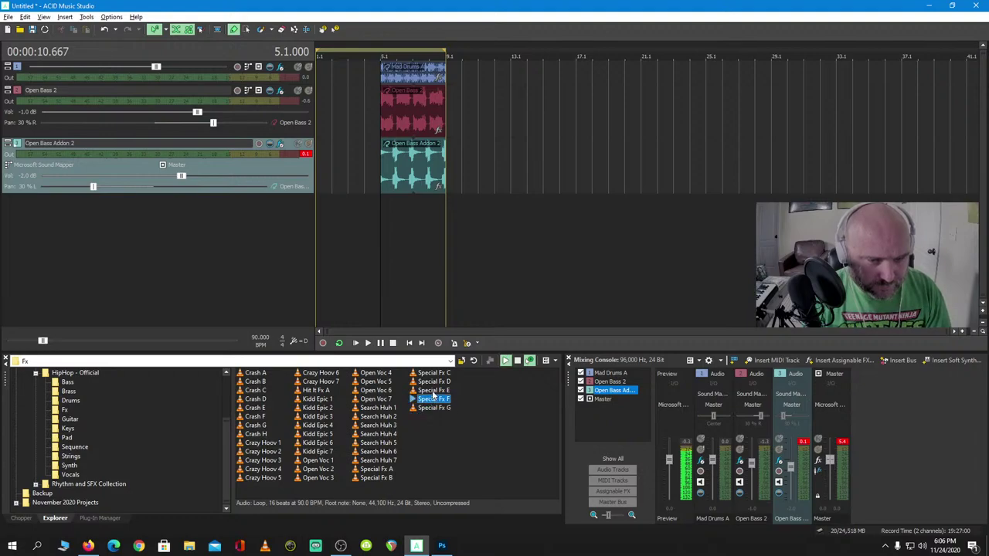
pyautogui.click(433, 392)
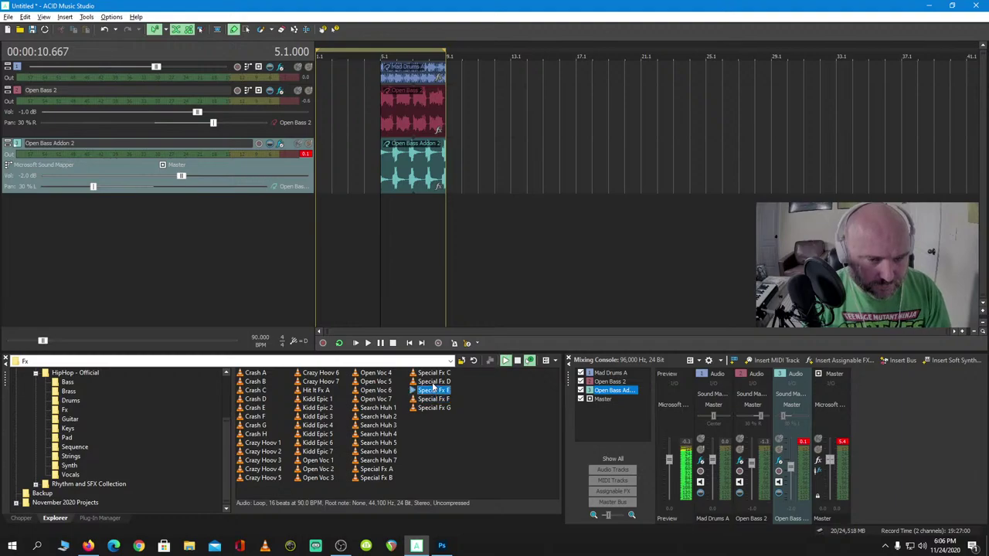
pyautogui.click(433, 382)
pyautogui.click(434, 374)
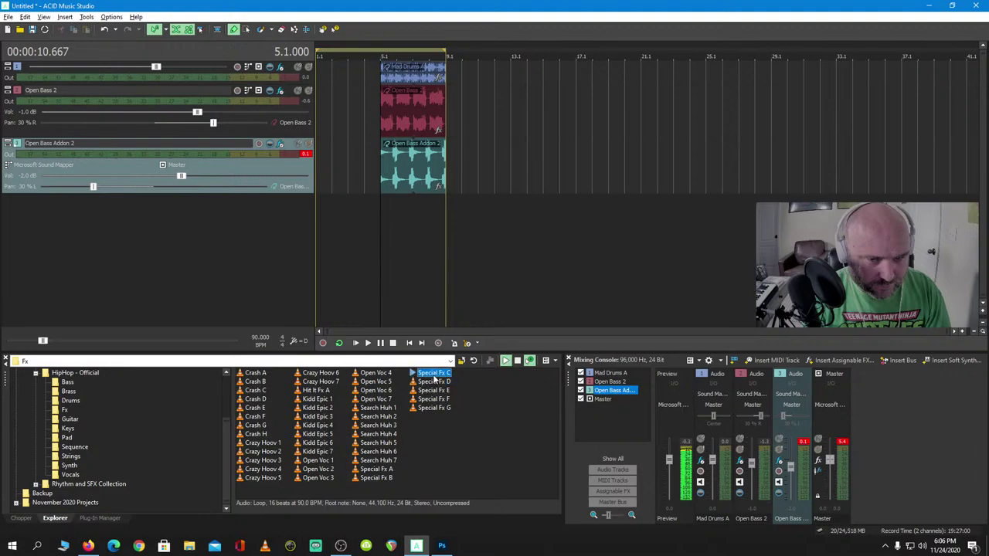
pyautogui.click(389, 478)
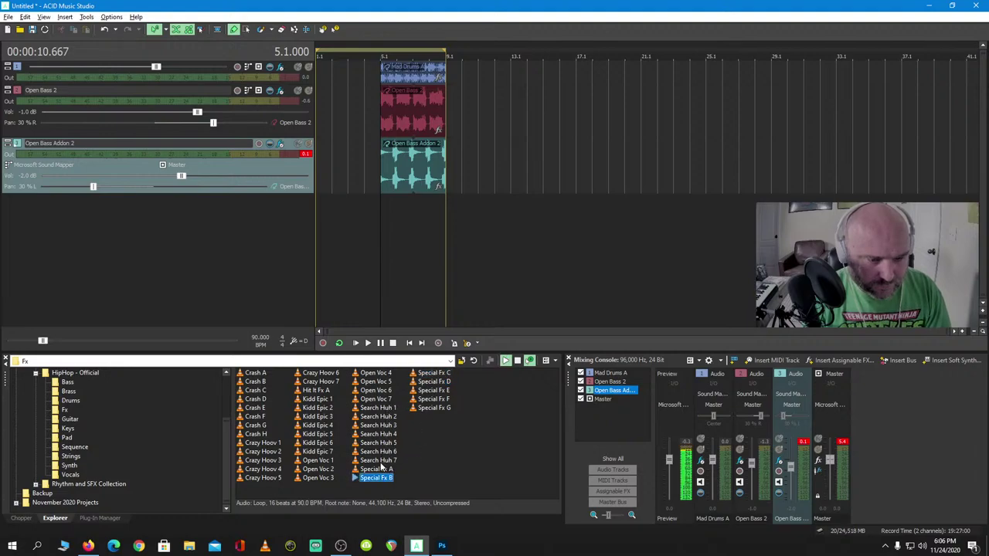
# Preview Open Voc 7, Open Voc 6 and Open Voc 1, and stop the preview
pyautogui.click(377, 400)
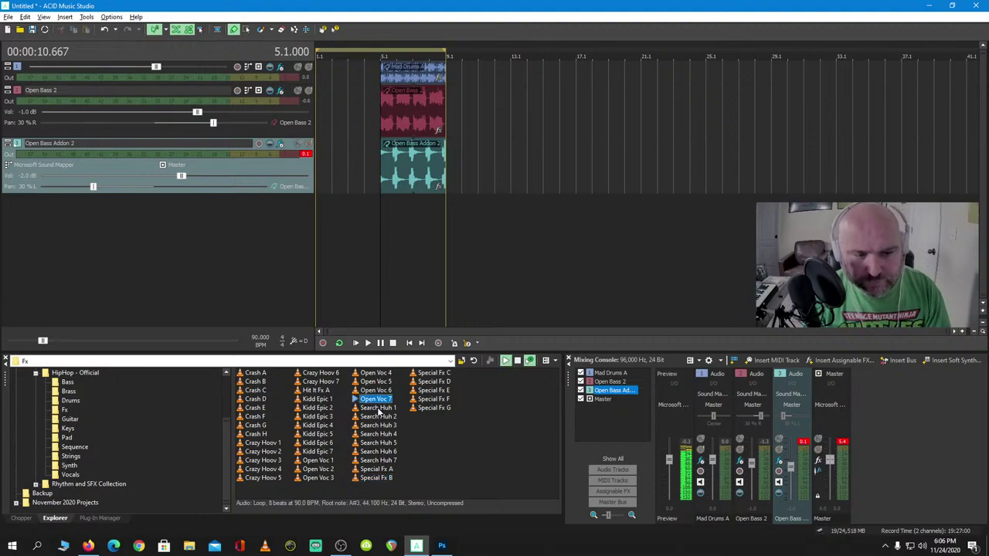
pyautogui.click(378, 392)
pyautogui.click(325, 462)
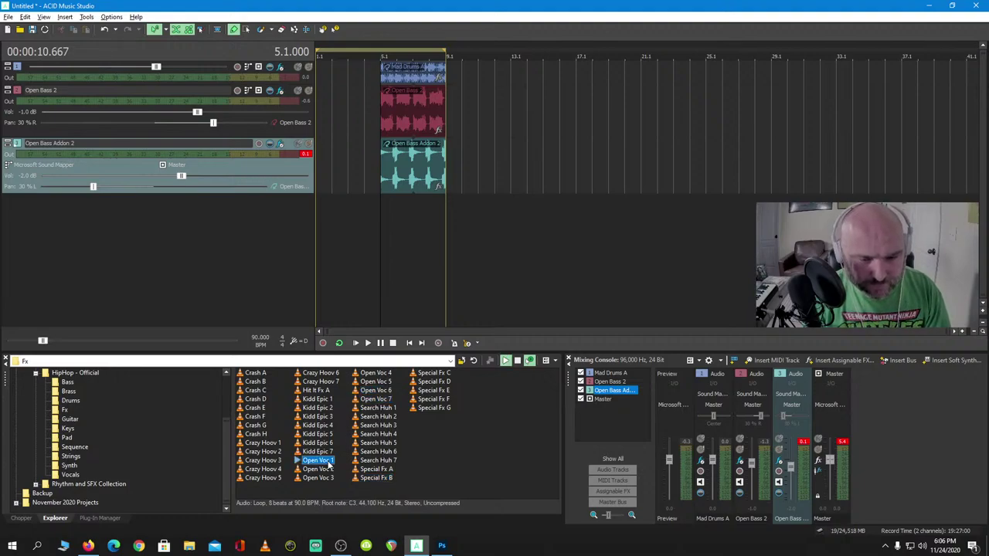
pyautogui.click(456, 462)
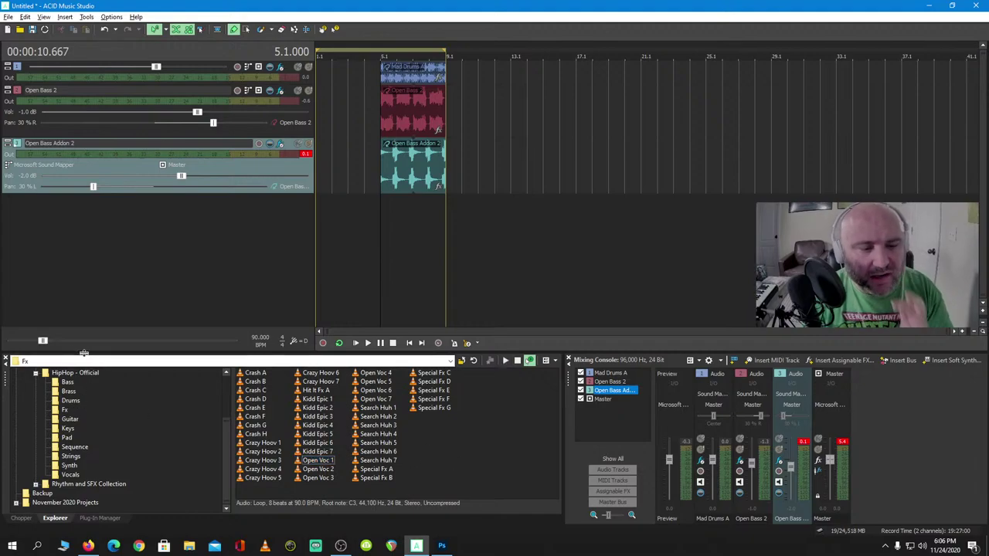
# Collapse HipHop - Official, expand HipHop 90 in the Rhythm and SFX Collection, and preview BackBeat F from its Percussion & AddOn folder
pyautogui.click(35, 373)
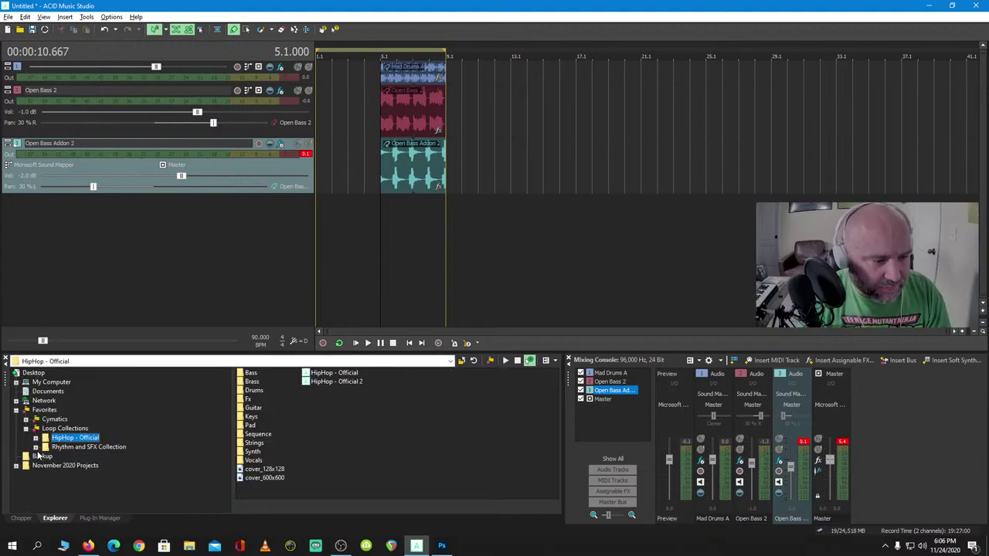
pyautogui.click(35, 448)
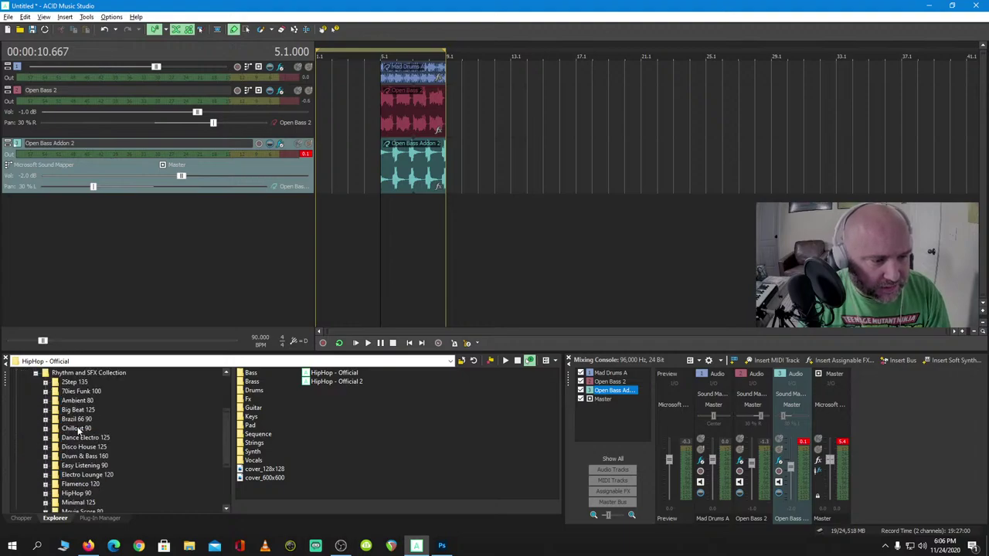
pyautogui.scroll(-3, 78, 431)
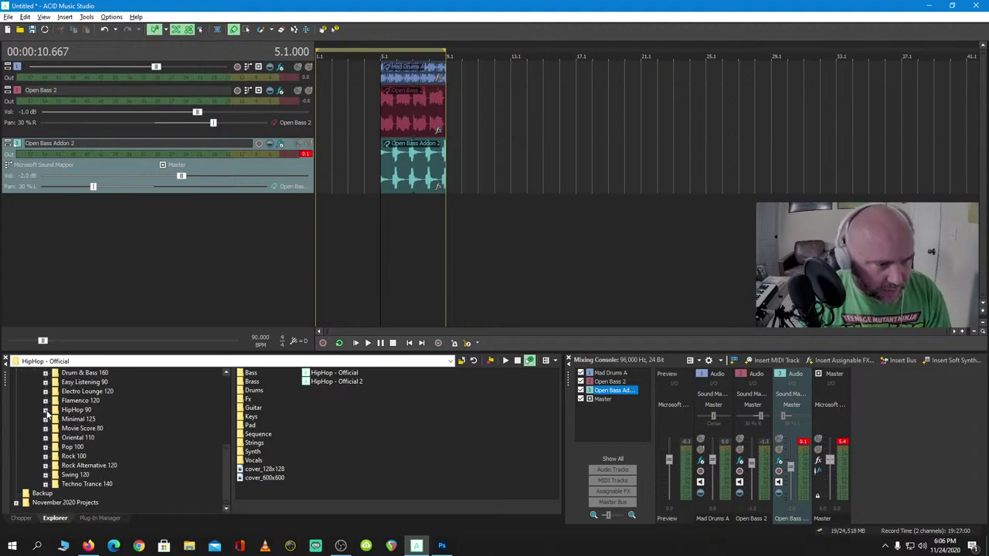
pyautogui.click(46, 410)
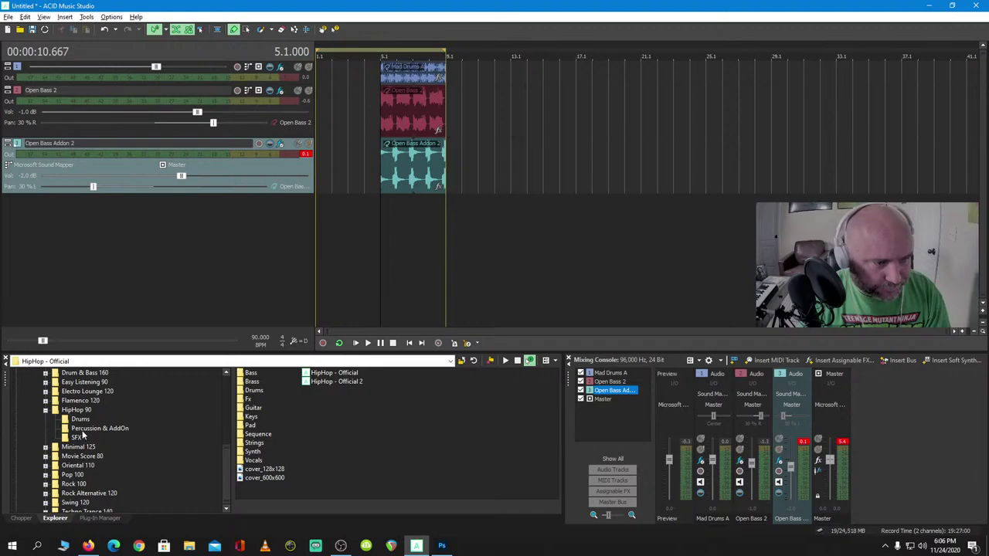
pyautogui.click(83, 430)
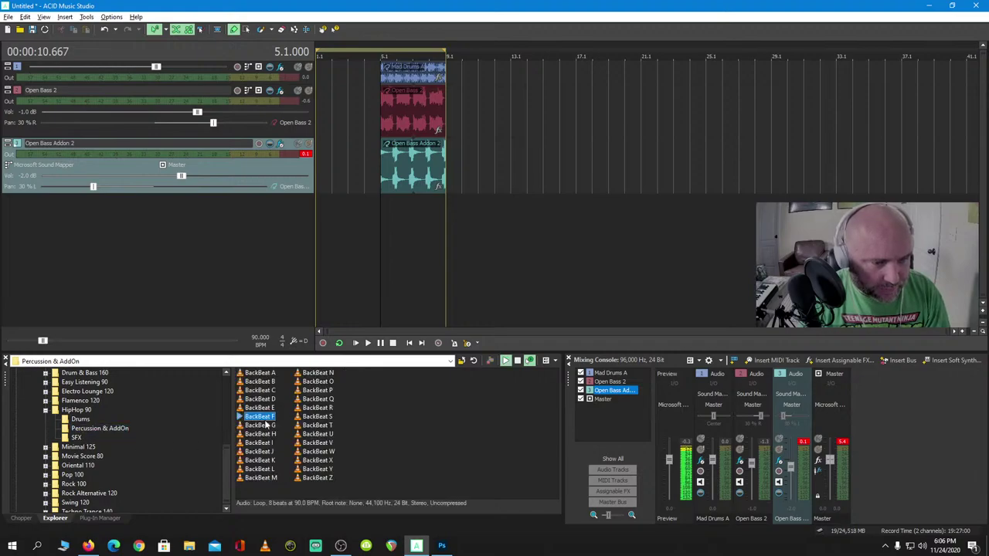
# Preview Basic_Scratch A and Another Crackle in the SFX folder of HipHop 90
pyautogui.click(76, 438)
pyautogui.click(271, 400)
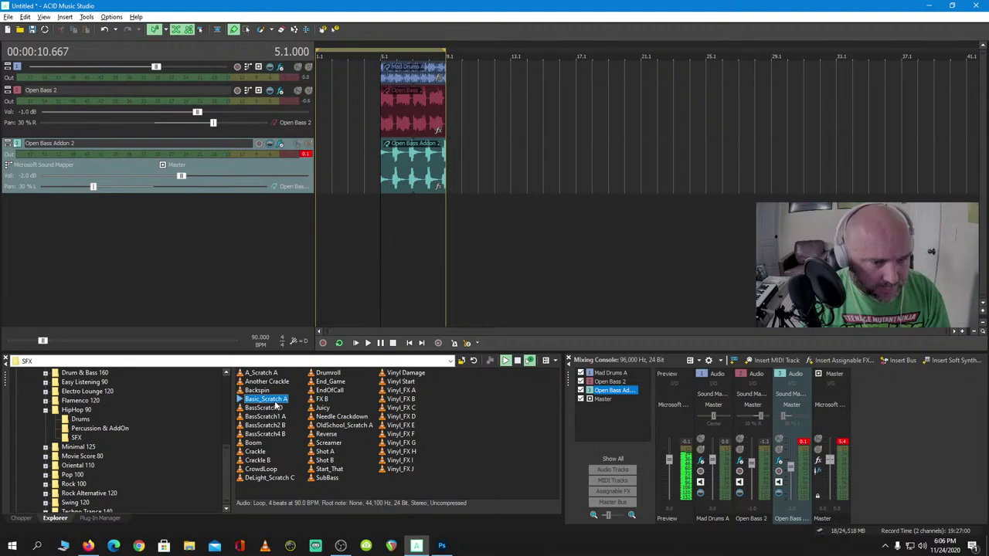
pyautogui.click(469, 444)
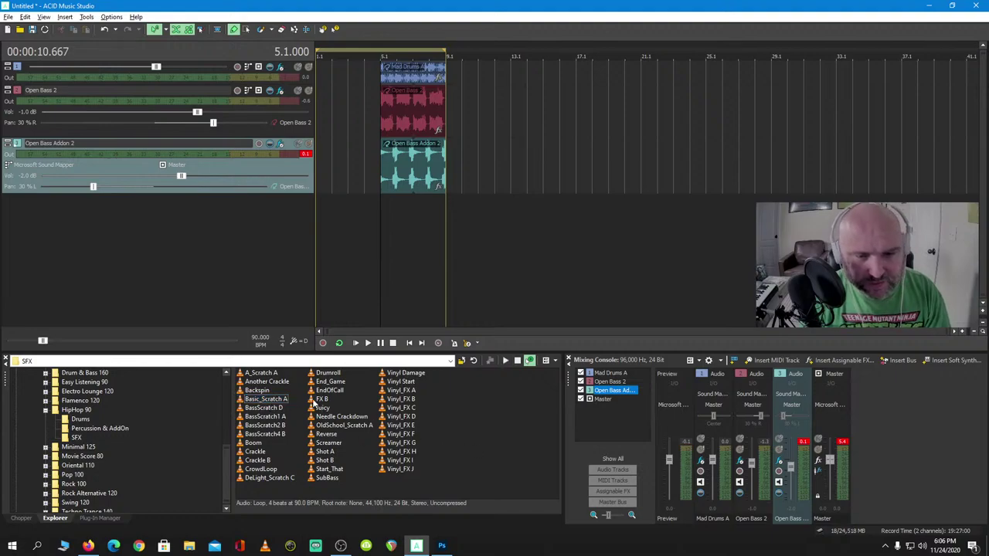
pyautogui.click(281, 384)
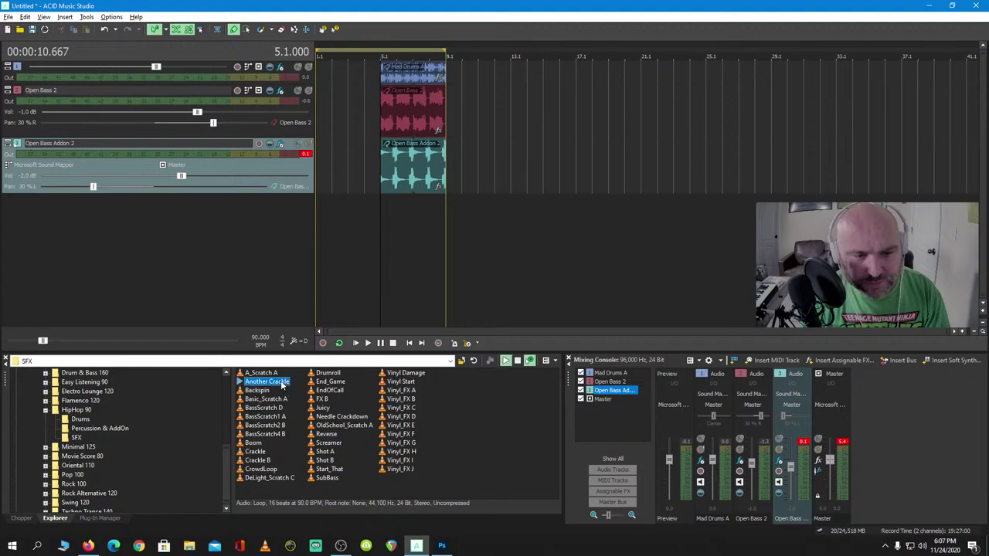
# Preview Reverse, Screamer, Shot A, CrowdLoop, DeLight_Scratch C and SubBass in the HipHop 90 SFX folder
pyautogui.click(324, 436)
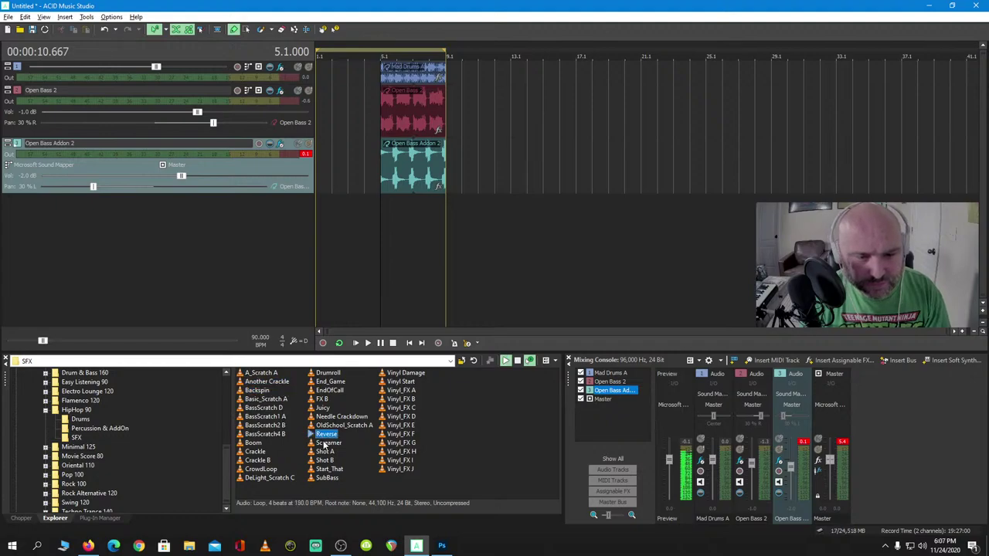
pyautogui.click(325, 443)
pyautogui.click(325, 452)
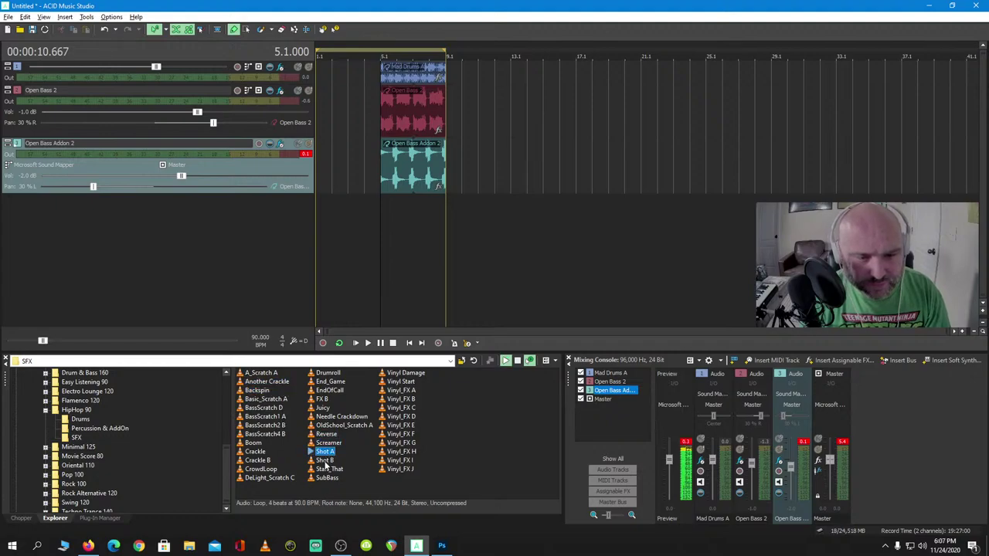
pyautogui.click(261, 469)
pyautogui.click(269, 478)
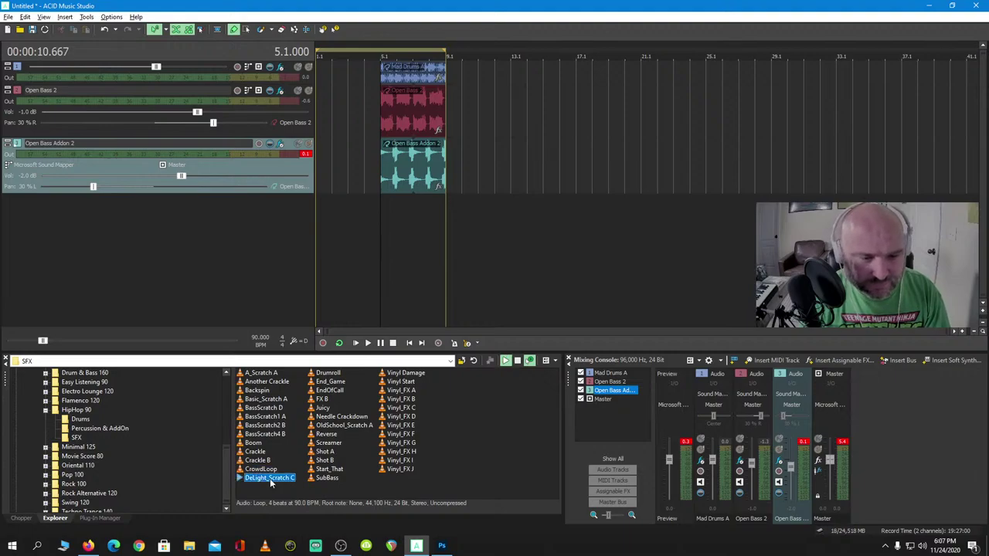
pyautogui.click(314, 479)
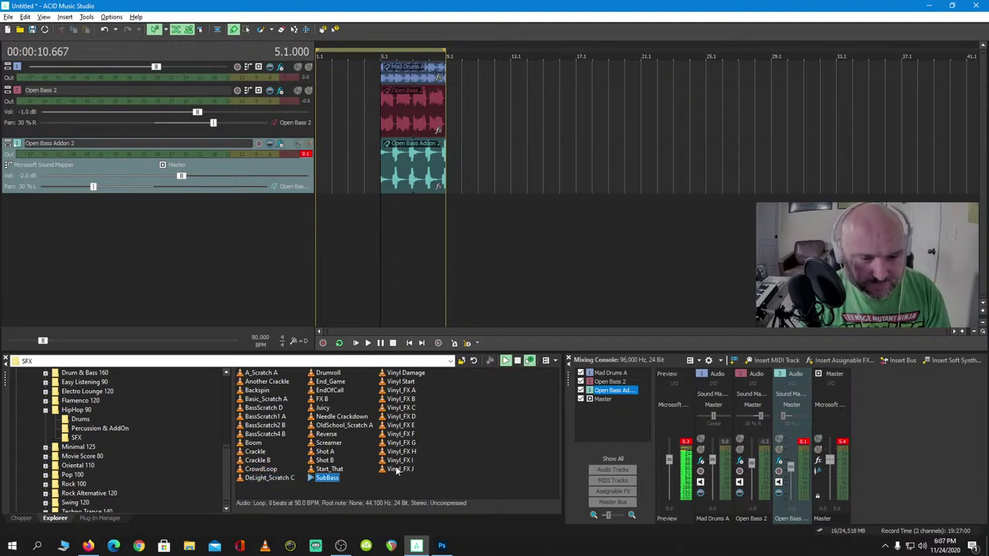
# Collapse HipHop 90, preview SwoopSweep from the SFX folder of Big Beat 125, and open that pack's Percussion & AddOn folder
pyautogui.click(44, 411)
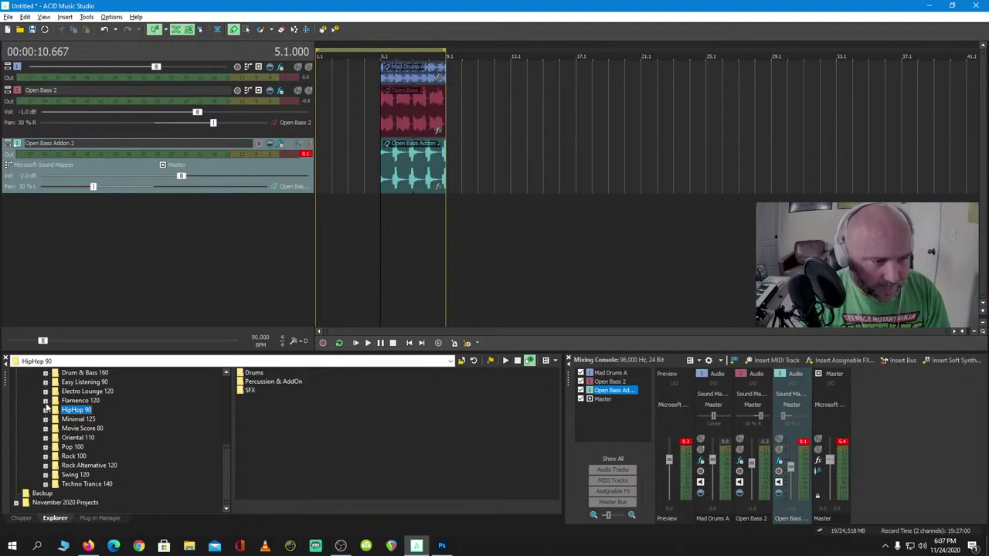
pyautogui.scroll(3, 53, 455)
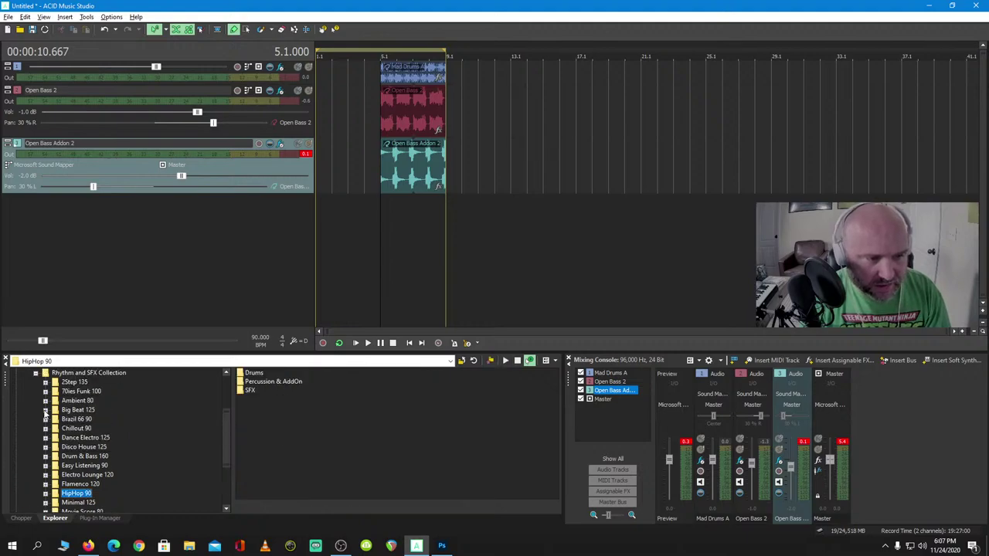
pyautogui.click(44, 410)
pyautogui.click(76, 438)
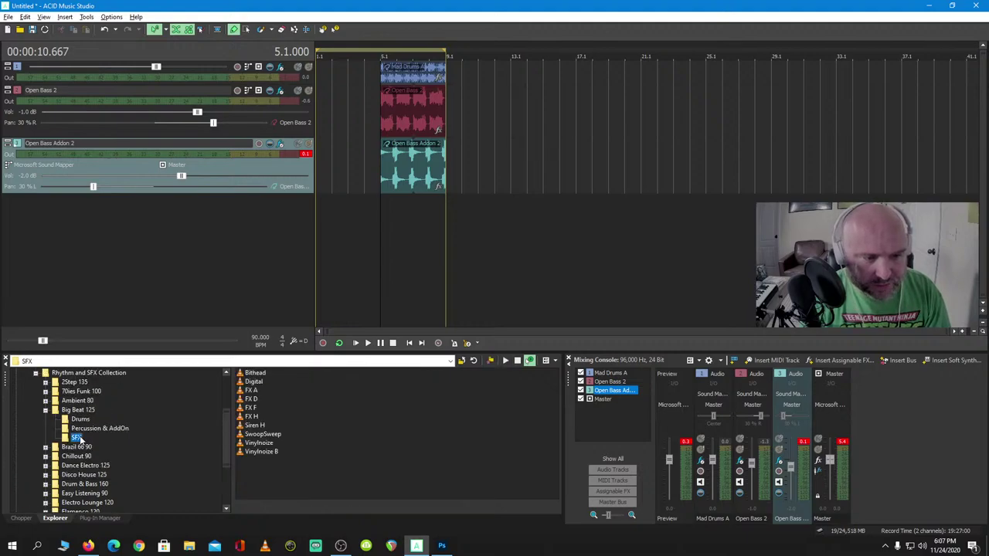
pyautogui.click(259, 435)
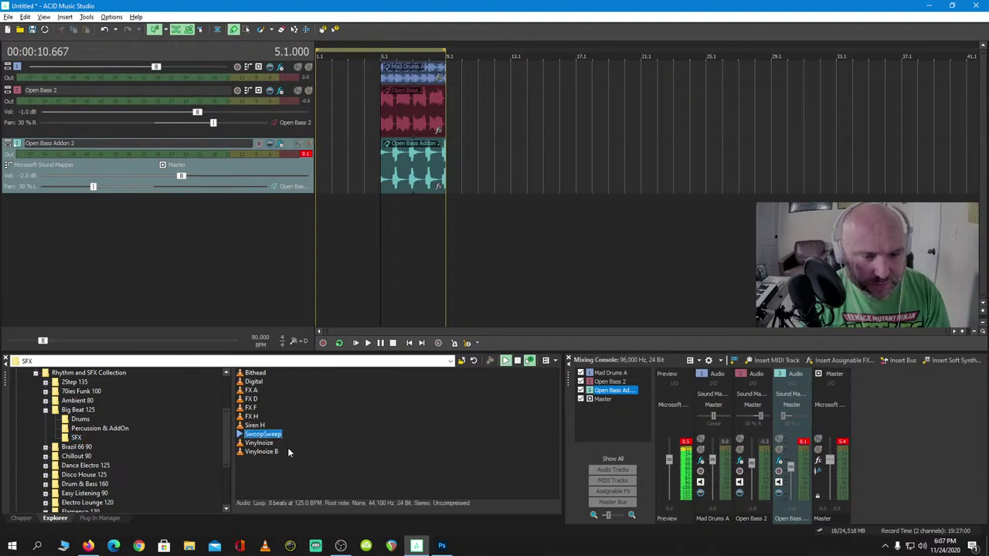
pyautogui.click(85, 428)
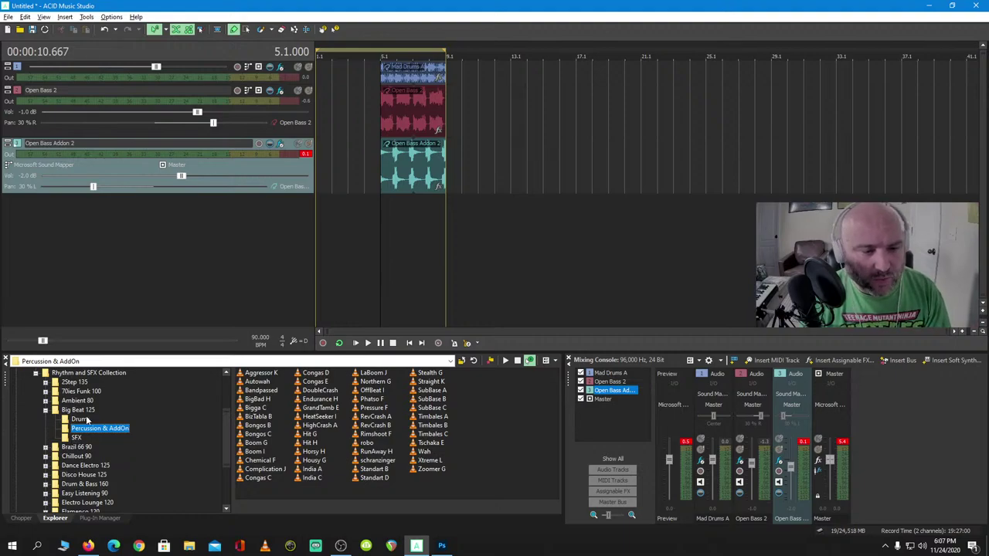
# Collapse Big Beat 125, preview BigDrums A in the Ambient 80 Drums folder, check that pack's other two folders and collapse it
pyautogui.click(44, 410)
pyautogui.click(45, 401)
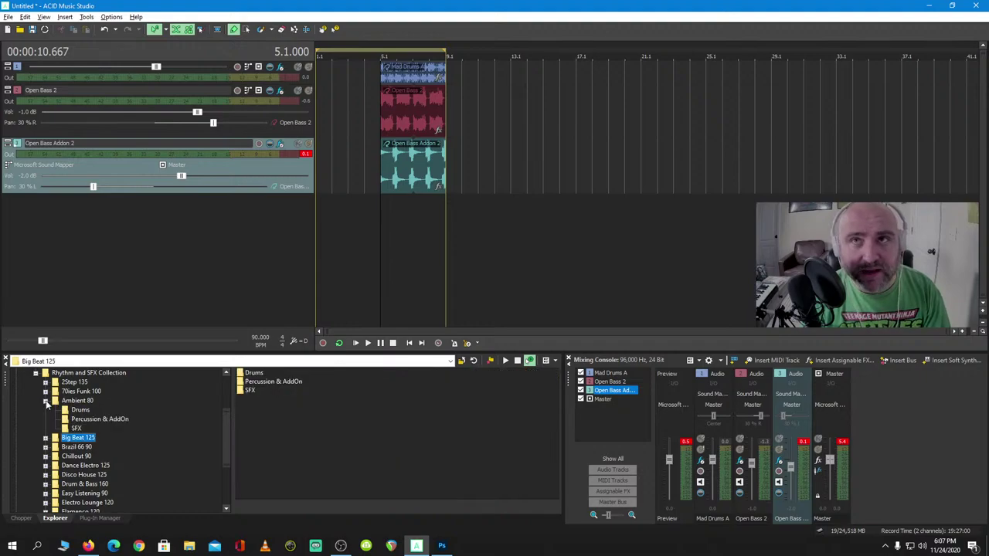
pyautogui.click(79, 411)
pyautogui.click(261, 407)
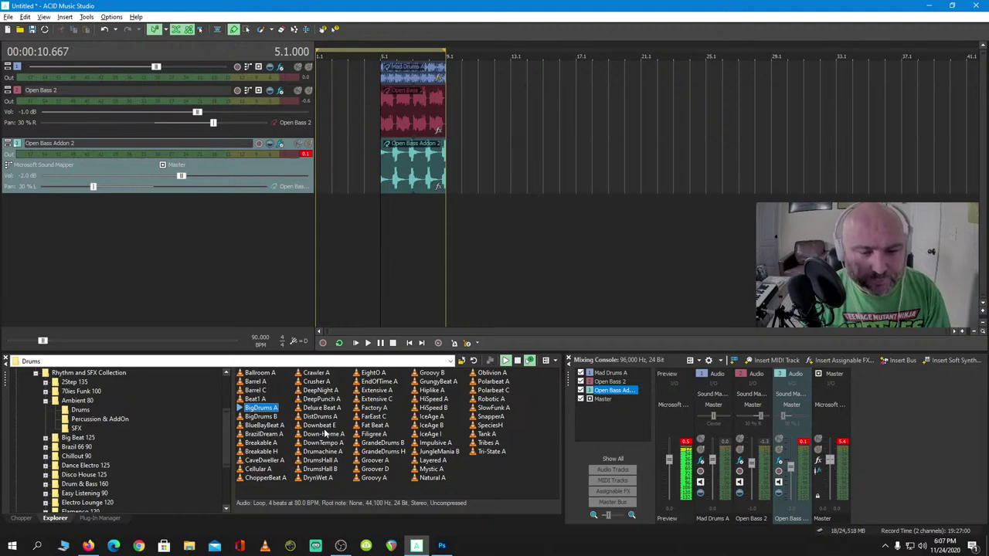
pyautogui.click(76, 429)
pyautogui.click(85, 420)
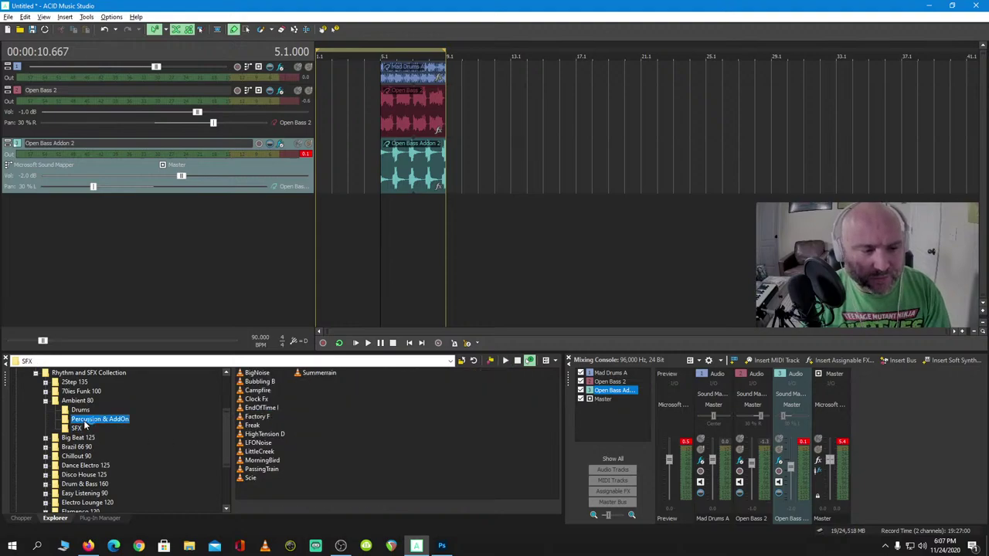
pyautogui.click(45, 401)
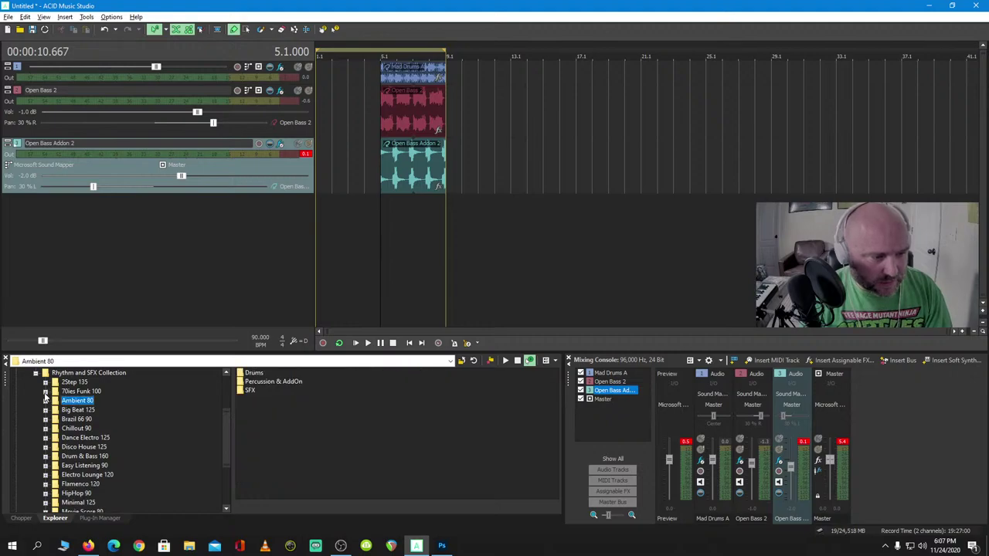
# Expand Minimal 125 and preview SickSqueek A and DirtSweep A from its SFX folder
pyautogui.scroll(-2, 47, 417)
pyautogui.click(45, 447)
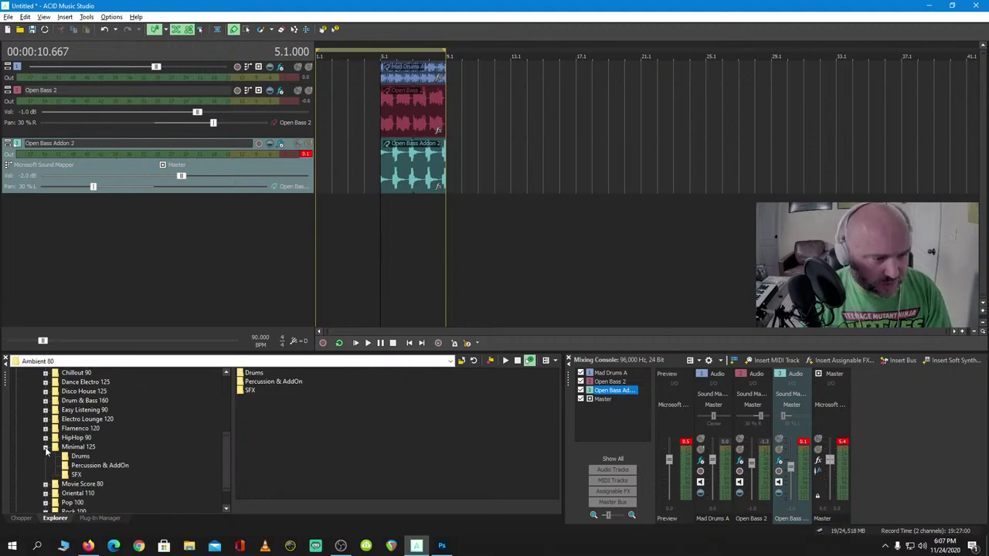
pyautogui.click(77, 475)
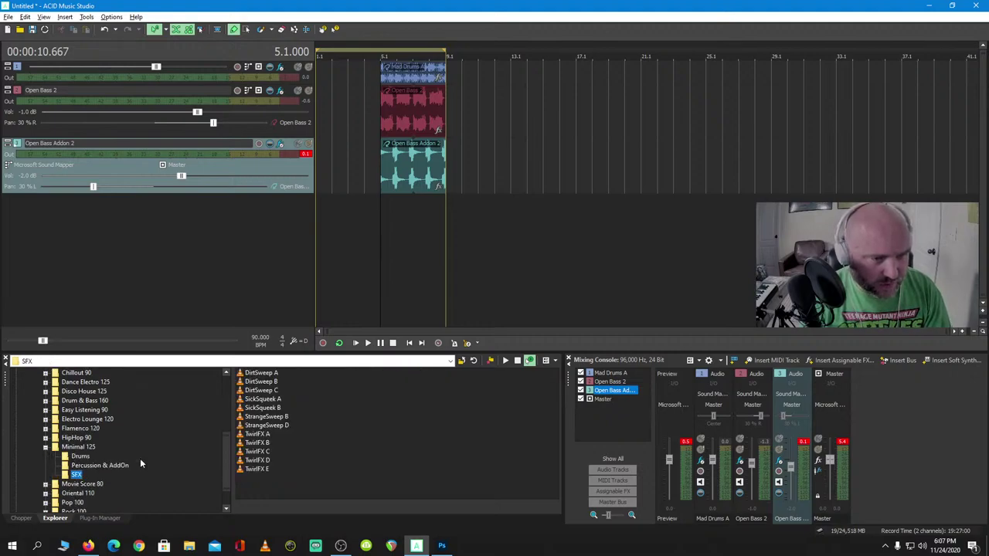
pyautogui.click(267, 399)
pyautogui.click(267, 374)
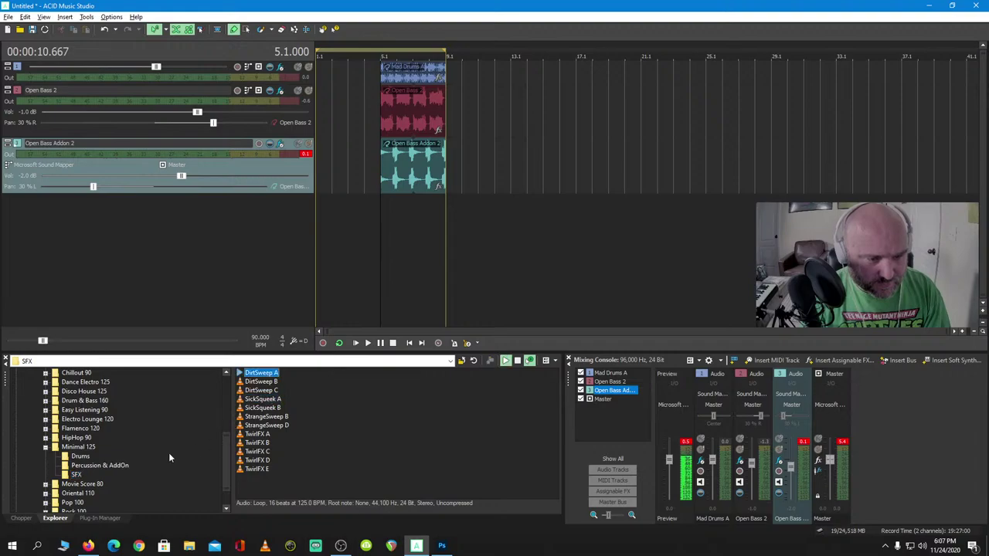
# Look through Swing 120, Techno Trance 140 with its SFX folder, Rock 100, Pop 100 and Movie Score 80 for usable effect loops
pyautogui.scroll(-2, 68, 470)
pyautogui.click(46, 475)
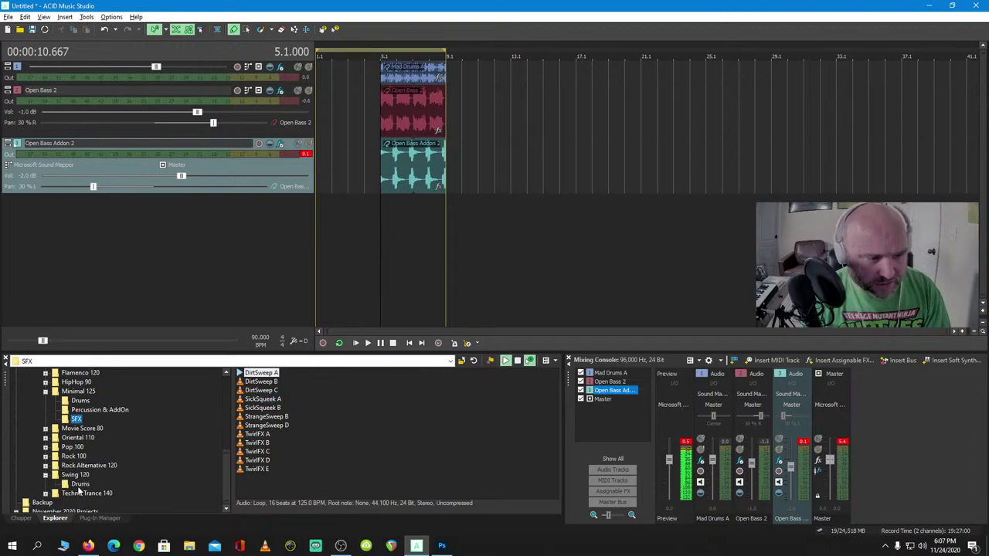
pyautogui.click(47, 493)
pyautogui.scroll(-2, 58, 499)
pyautogui.click(75, 483)
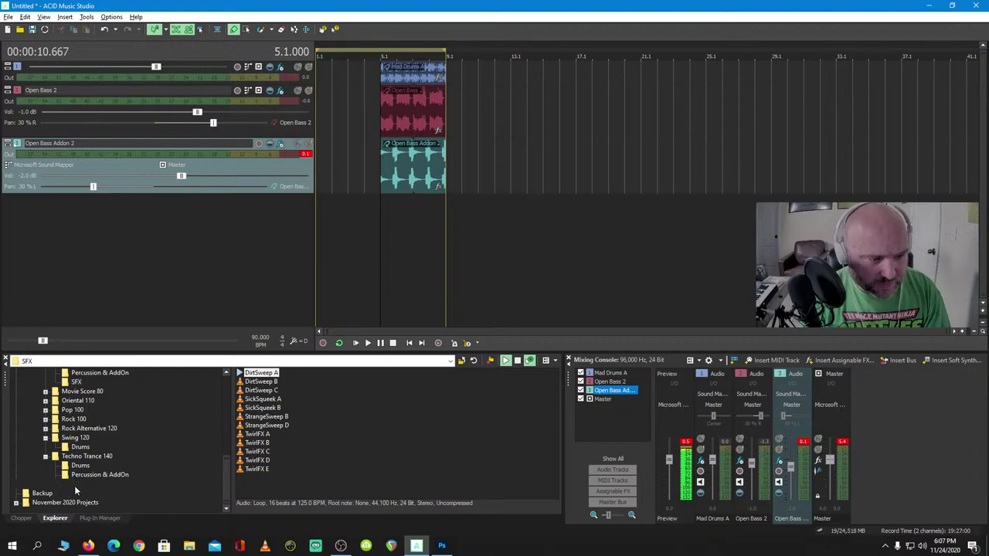
pyautogui.click(46, 420)
pyautogui.click(46, 410)
pyautogui.click(45, 410)
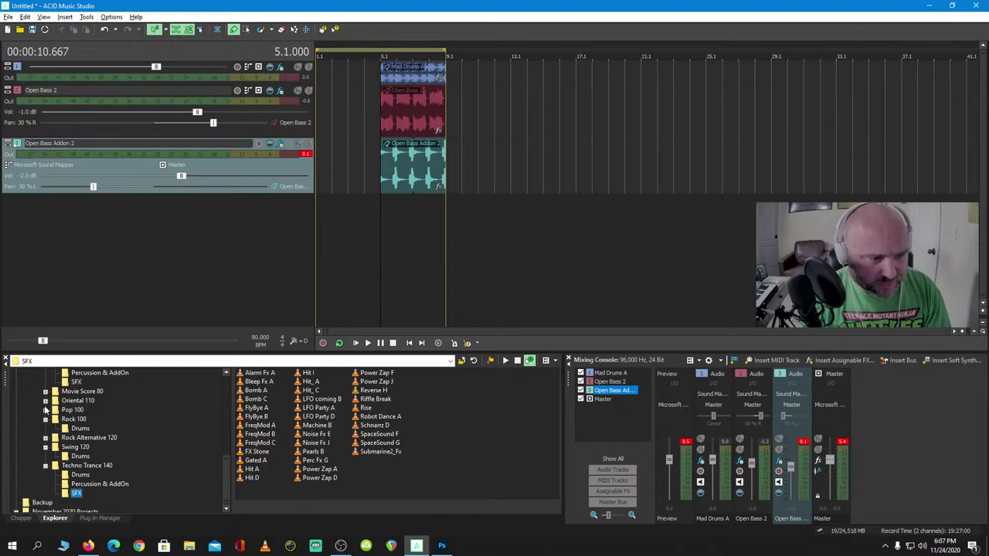
pyautogui.click(44, 392)
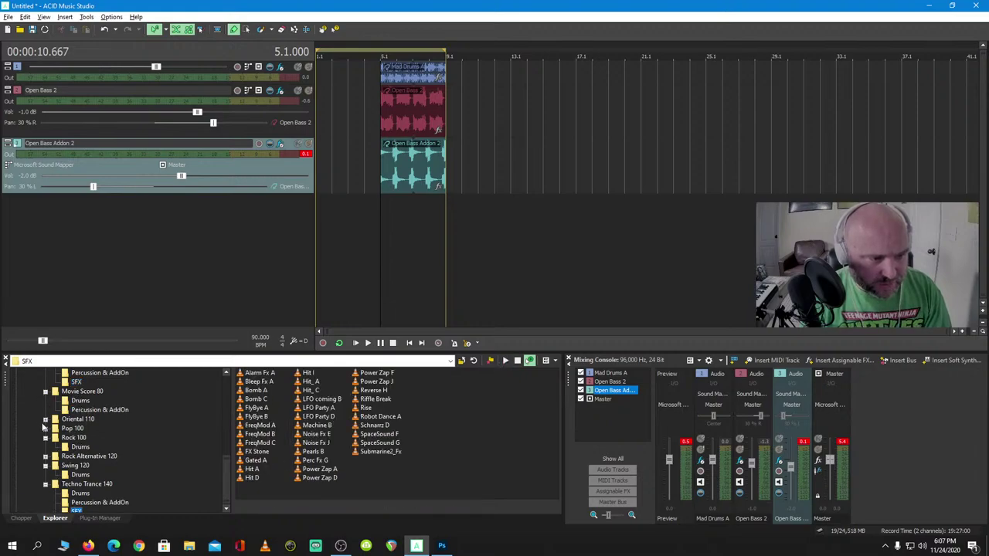
# Collapse the Rhythm and SFX Collection and open the Vocals folder of HipHop - Official
pyautogui.scroll(10, 48, 421)
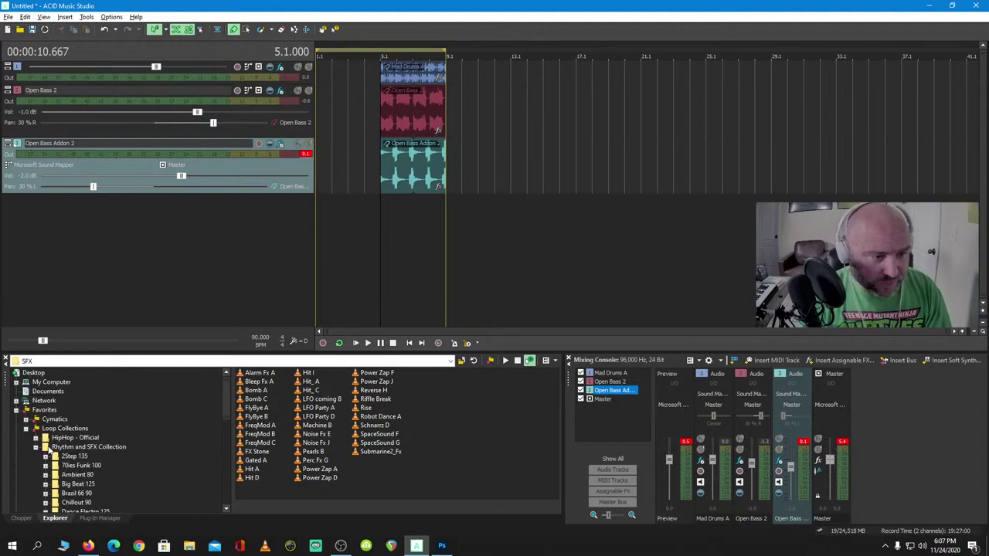
pyautogui.click(35, 446)
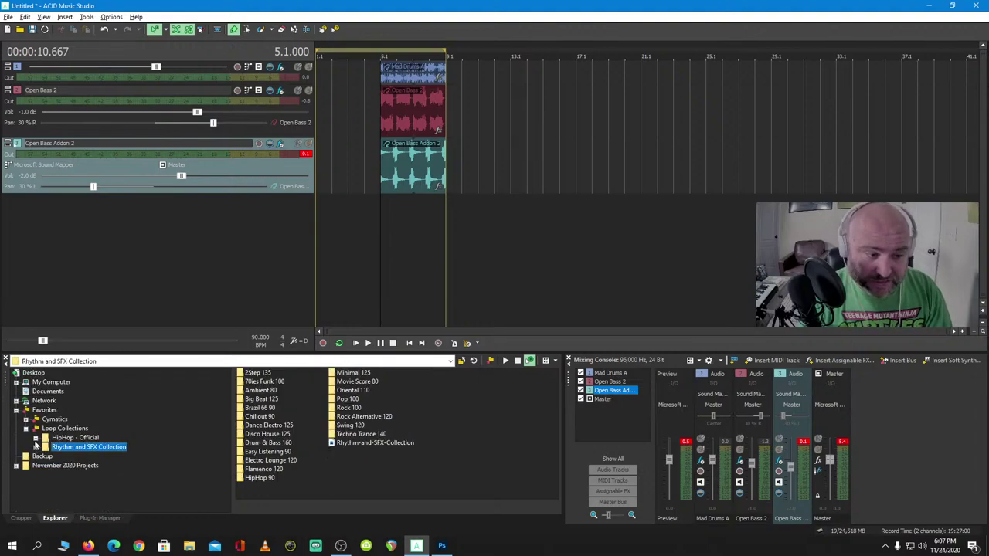
pyautogui.click(35, 438)
pyautogui.scroll(-1, 85, 479)
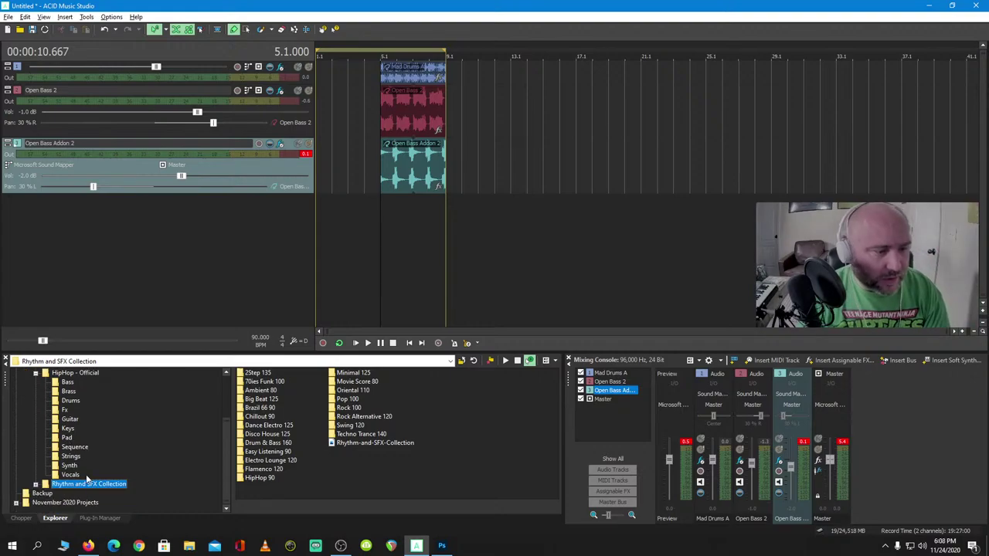
pyautogui.click(71, 474)
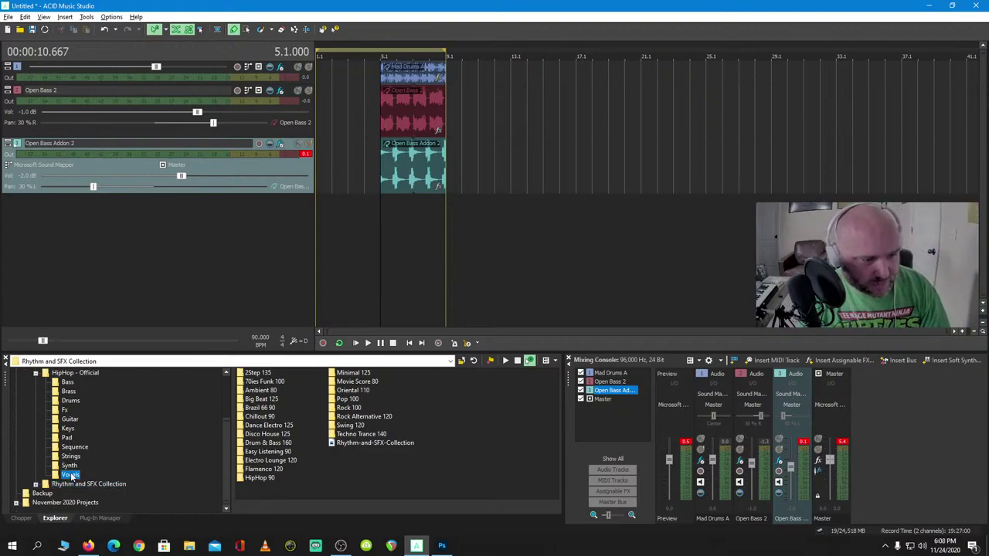
# Preview the vocal loops Amnesia Adlips A, French Rap_1_Hook A, French Rap Adlibs F and French Rap_1_Verse_1 A
pyautogui.click(284, 375)
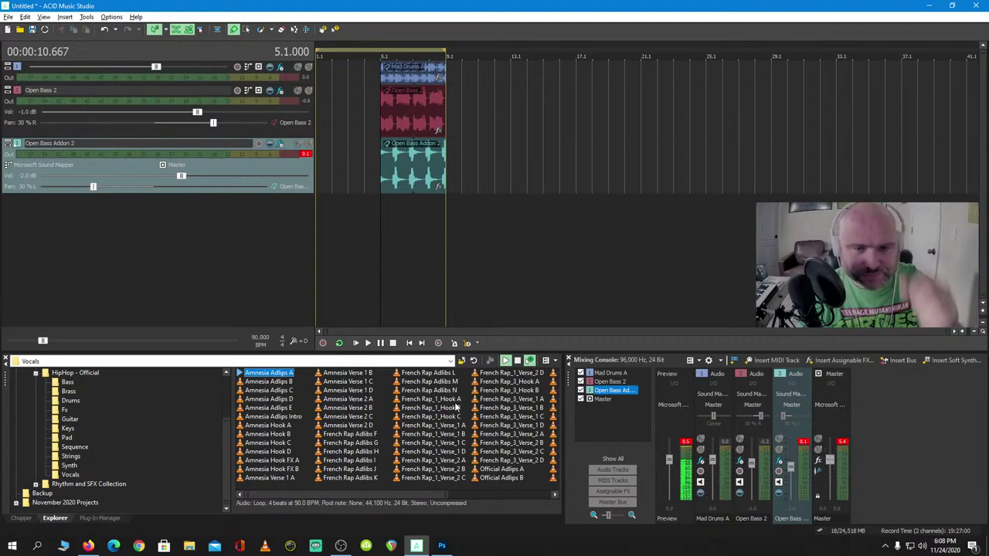
pyautogui.click(449, 399)
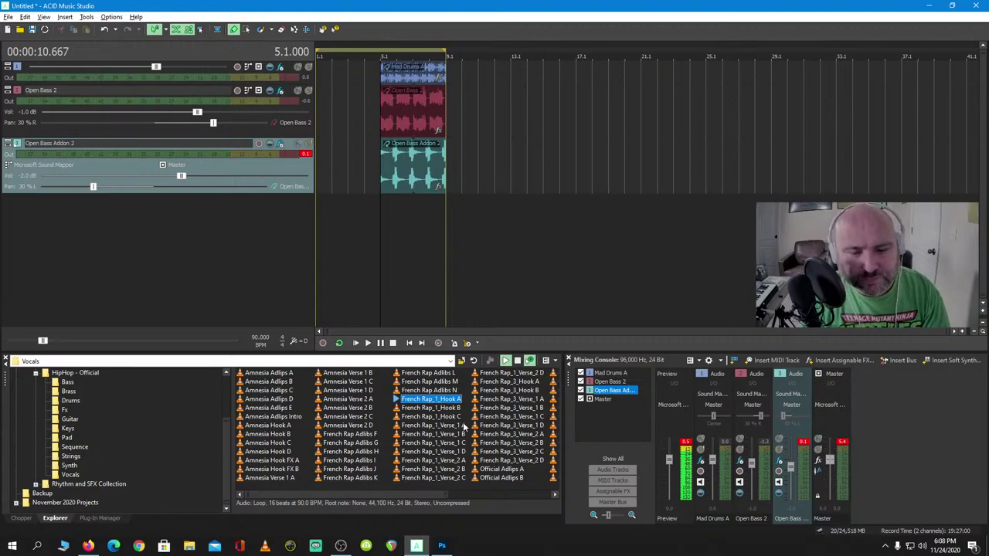
pyautogui.click(530, 480)
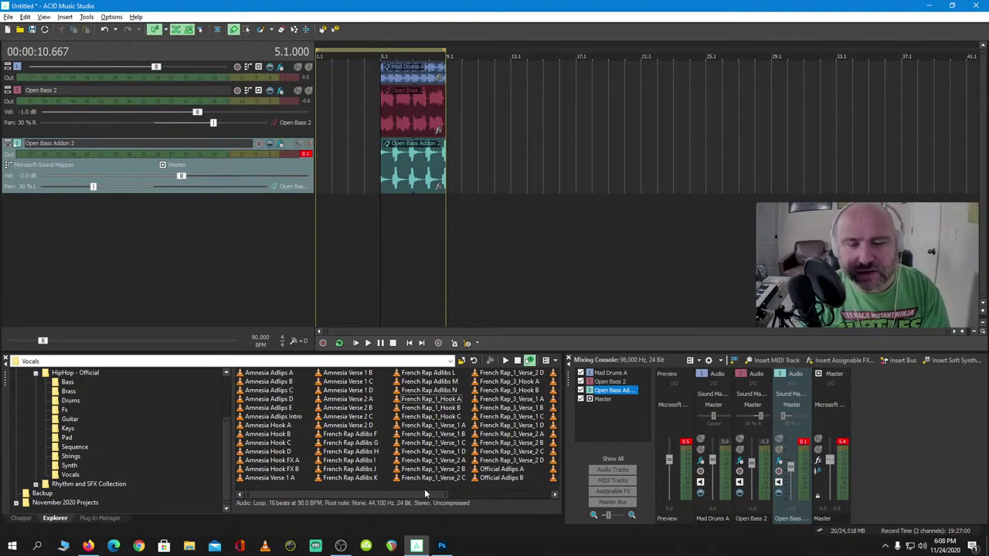
pyautogui.click(367, 435)
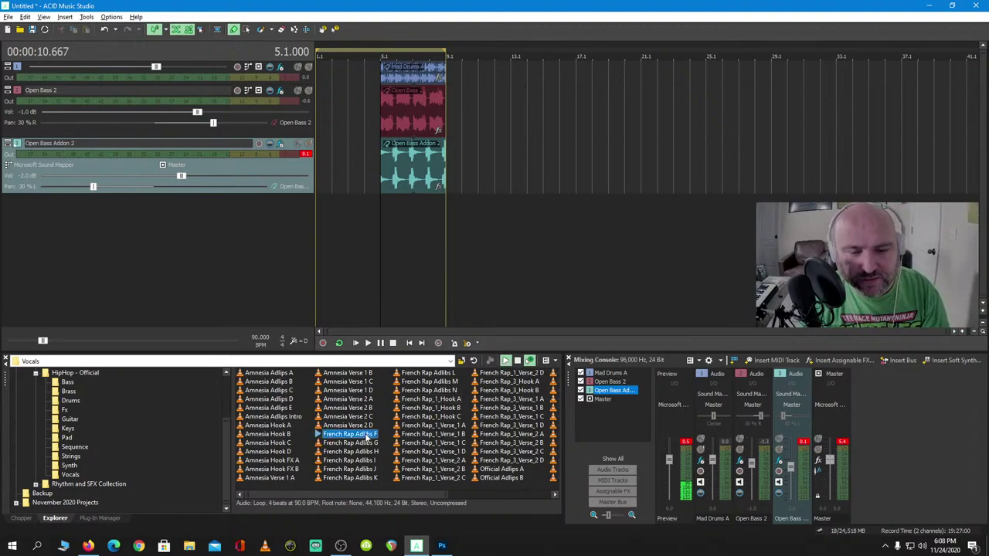
pyautogui.click(452, 425)
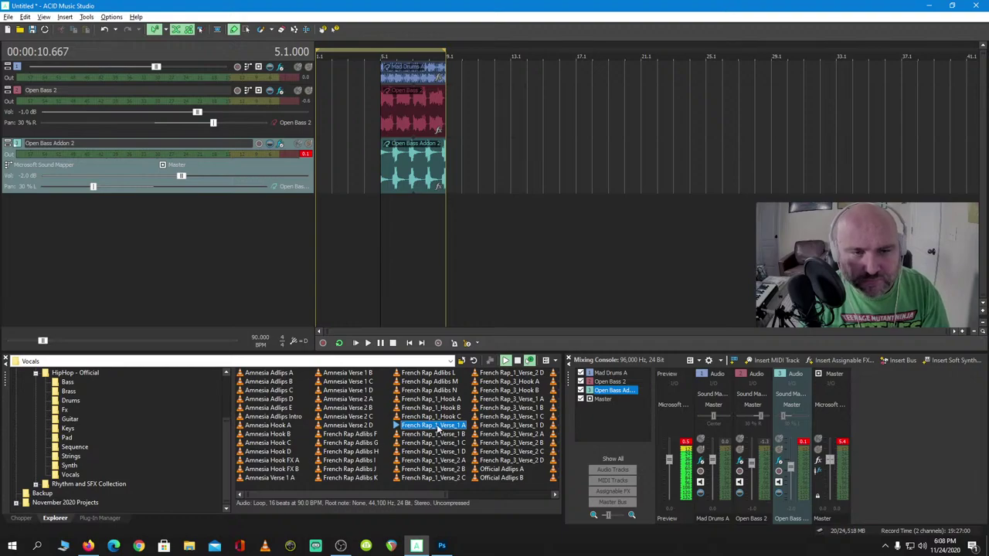
# Add French Rap_1_Verse_1 A on a new track at bar 1 and move the drum and both bass clips to bar 1
pyautogui.moveTo(437, 429); pyautogui.dragTo(316, 223)
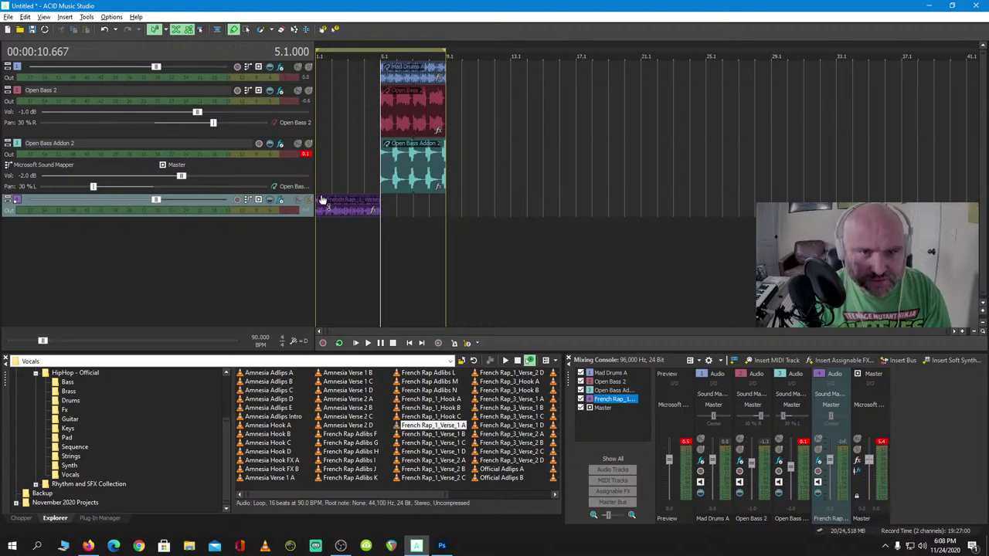
pyautogui.click(416, 152)
pyautogui.moveTo(430, 74); pyautogui.dragTo(361, 74)
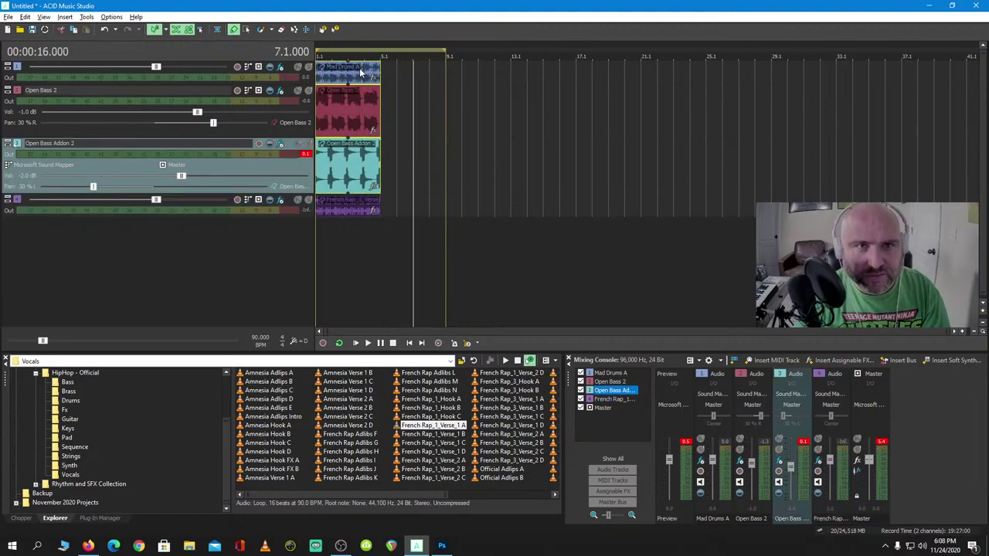
# Shorten the loop region to end at bar 5 and play it from the project start
pyautogui.click(409, 343)
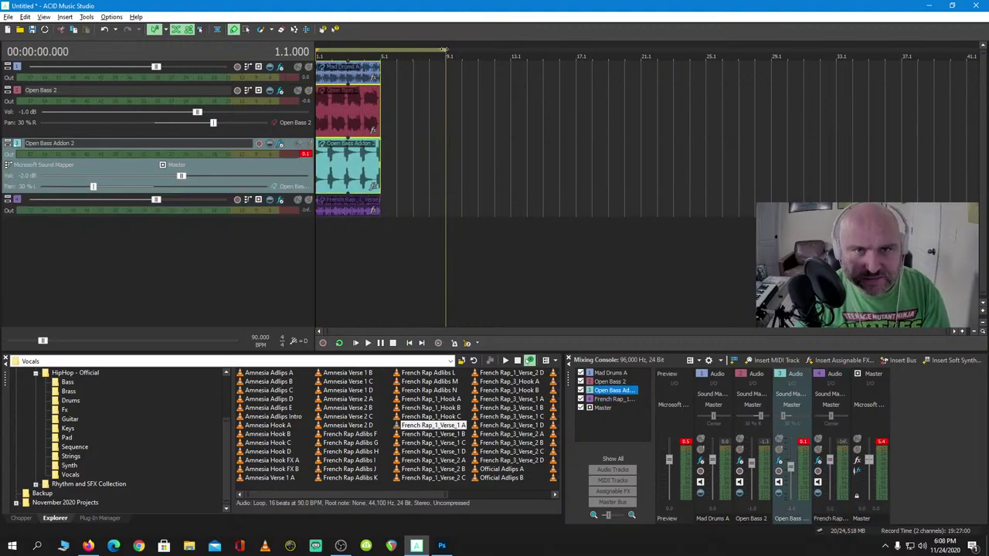
pyautogui.moveTo(446, 54); pyautogui.dragTo(380, 57)
pyautogui.press('space')
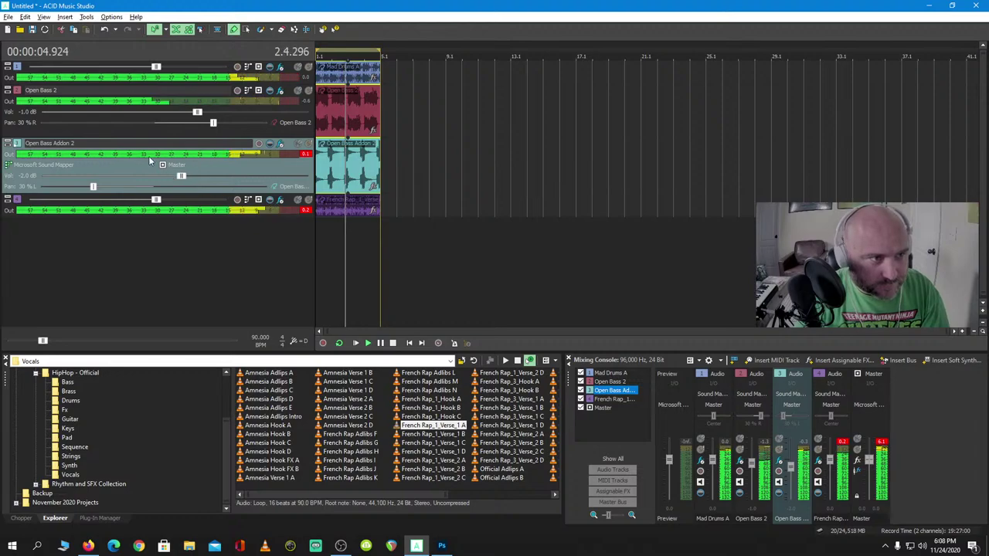
# Enlarge the Mad Drums A track to show its controls and set its volume to -3.0 dB
pyautogui.moveTo(157, 70)
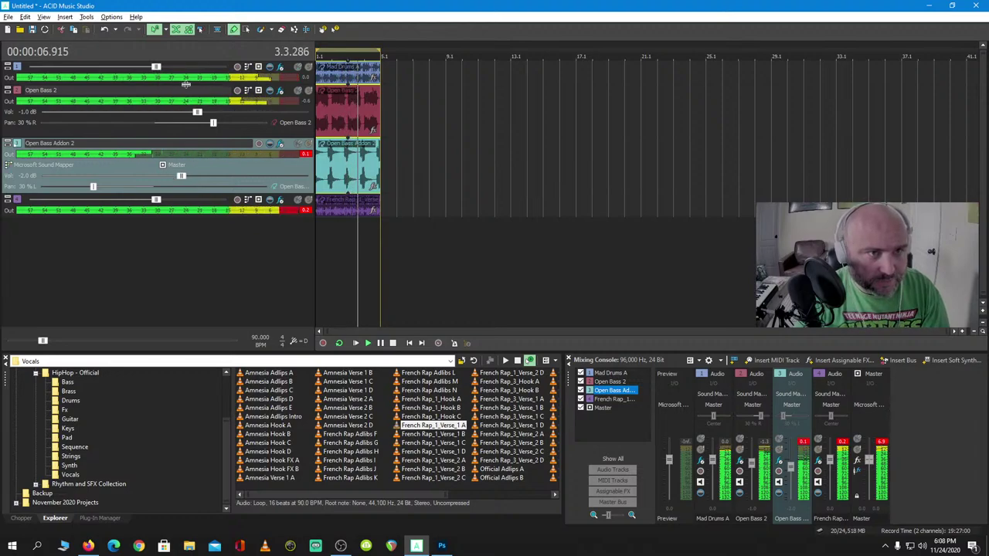
pyautogui.click(185, 82)
pyautogui.moveTo(186, 83); pyautogui.dragTo(186, 123)
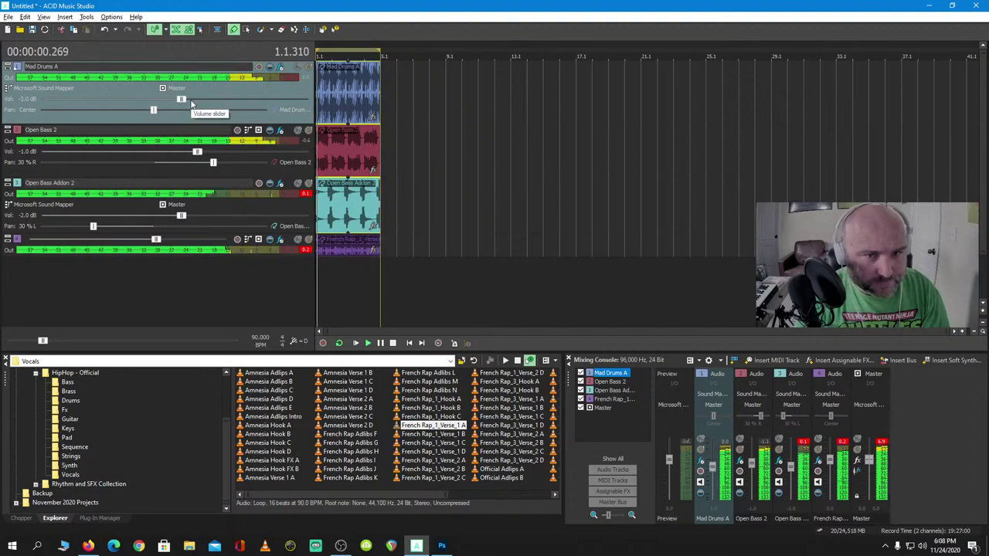
pyautogui.click(187, 99)
pyautogui.click(165, 99)
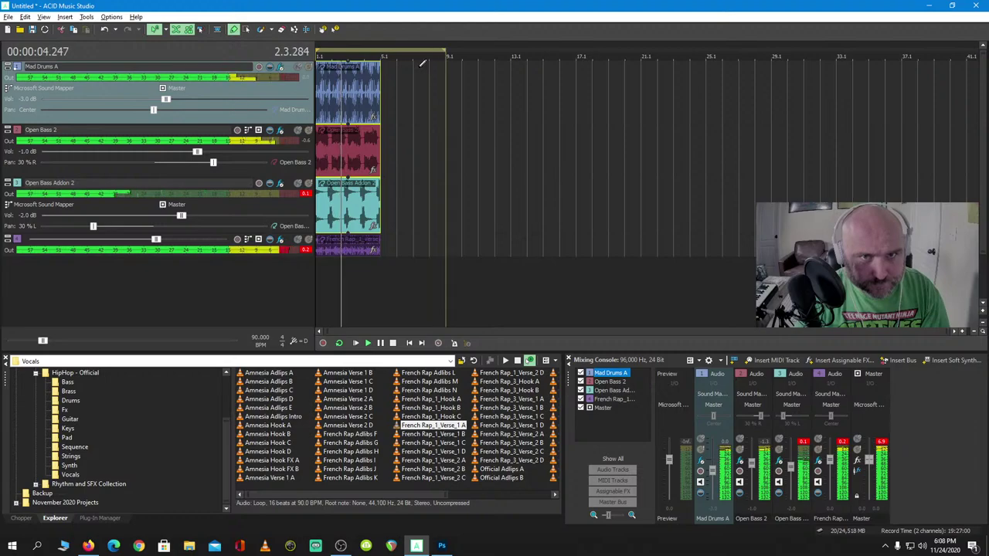
# Extend Mad Drums A and the loop region to bar 17, and add French Rap_1_Verse_1 B at bar 5 and Verse_1 C at bar 9
pyautogui.moveTo(380, 88); pyautogui.dragTo(441, 88)
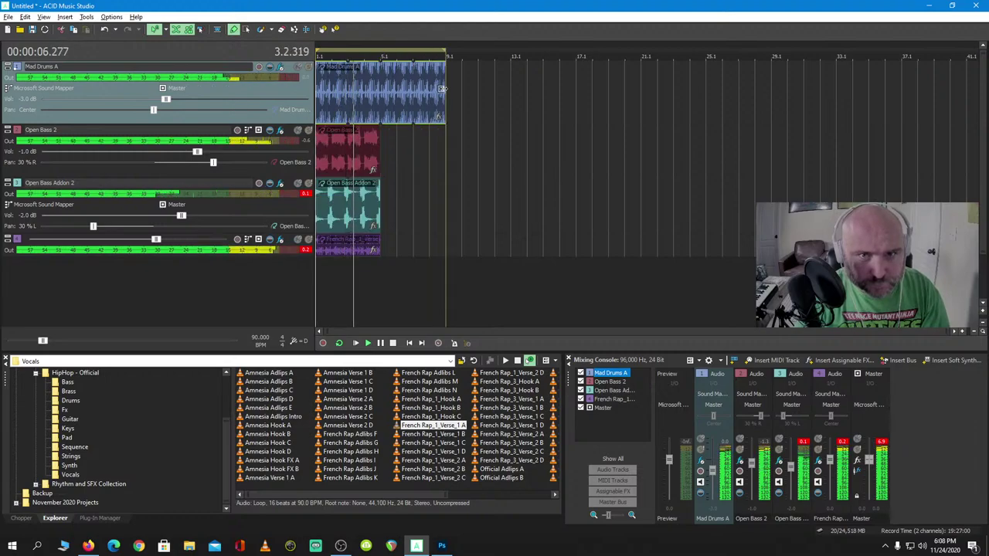
pyautogui.moveTo(432, 434); pyautogui.dragTo(386, 249)
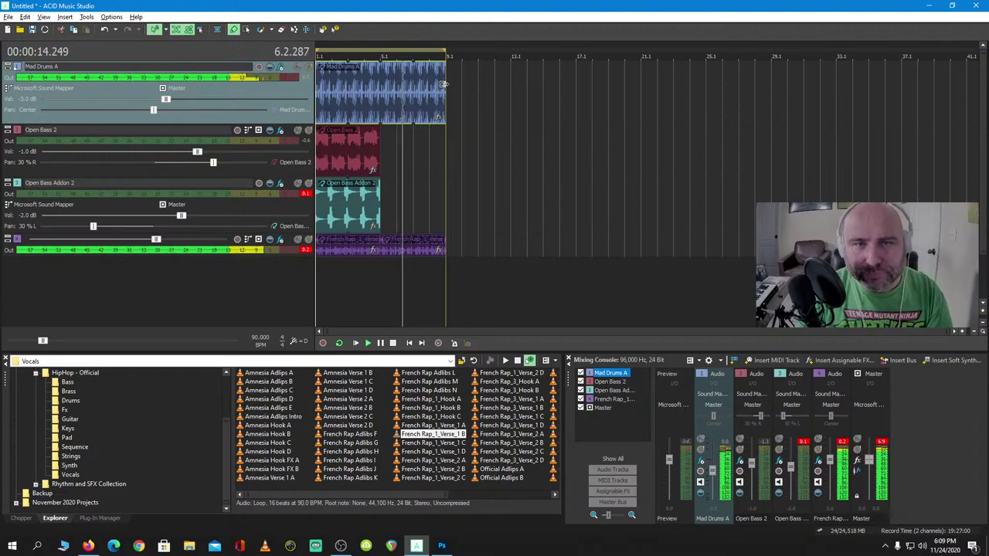
pyautogui.moveTo(446, 84); pyautogui.dragTo(576, 88)
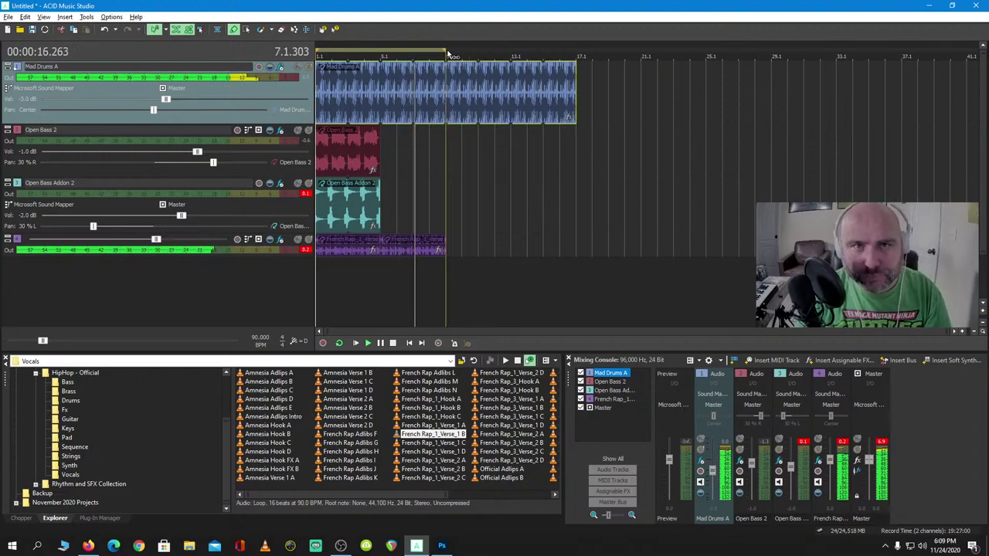
pyautogui.moveTo(446, 54); pyautogui.dragTo(575, 55)
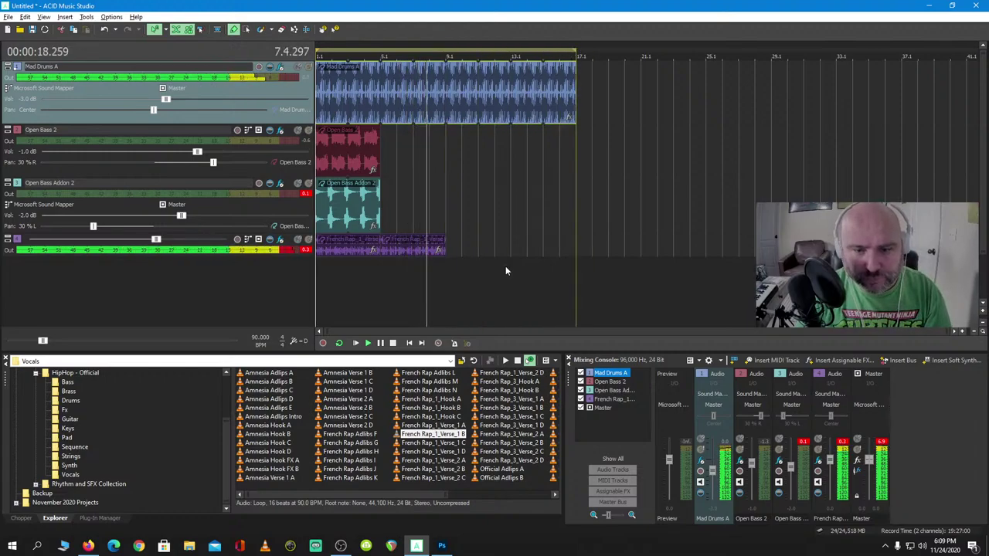
pyautogui.moveTo(431, 442); pyautogui.dragTo(449, 245)
# Copy the Open Bass 2 and Open Bass Addon 2 clips to bar 9 on their tracks, play the result and stop playback
pyautogui.click(361, 158)
pyautogui.hotkey('ctrl', 'c')
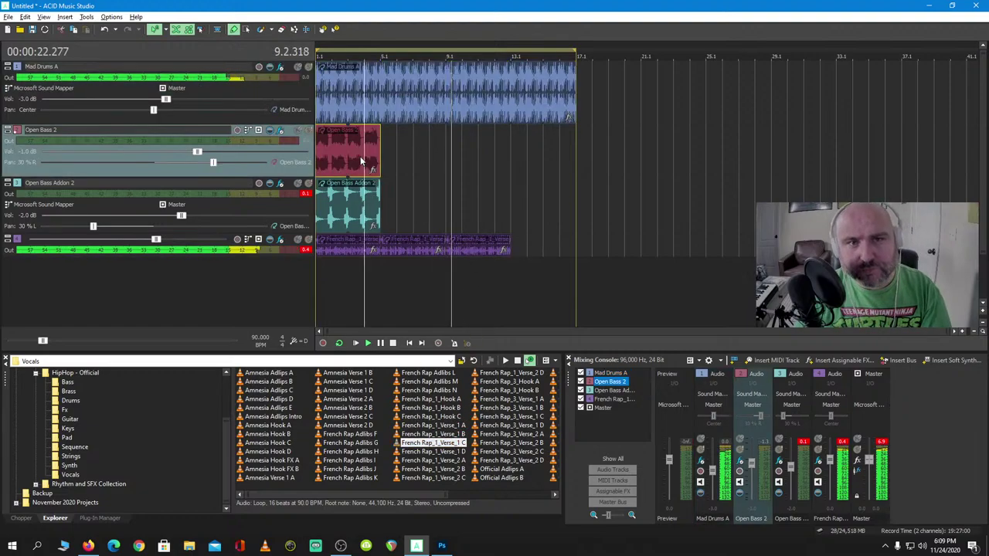
pyautogui.click(448, 160)
pyautogui.hotkey('ctrl', 'v')
pyautogui.click(346, 219)
pyautogui.hotkey('ctrl', 'c')
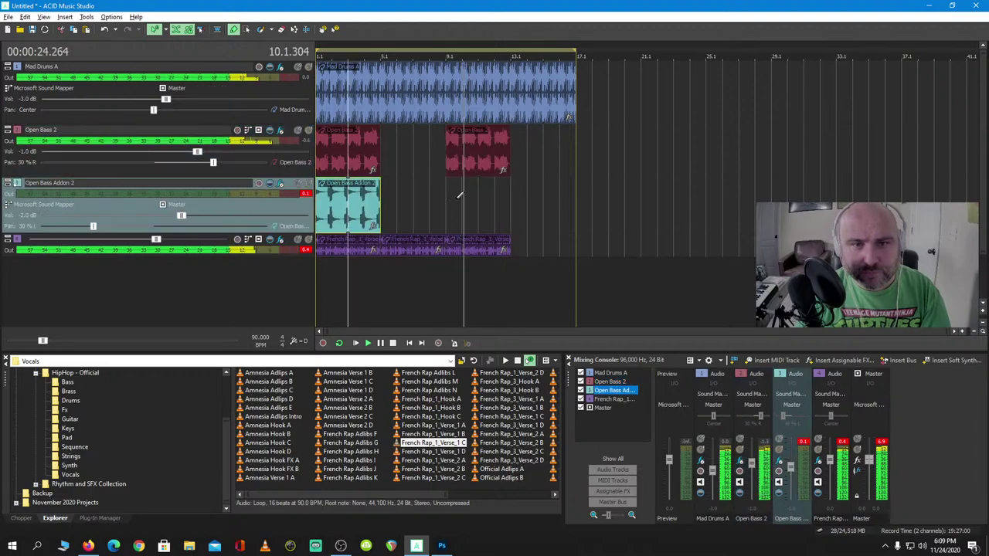
pyautogui.click(449, 202)
pyautogui.hotkey('ctrl', 'v')
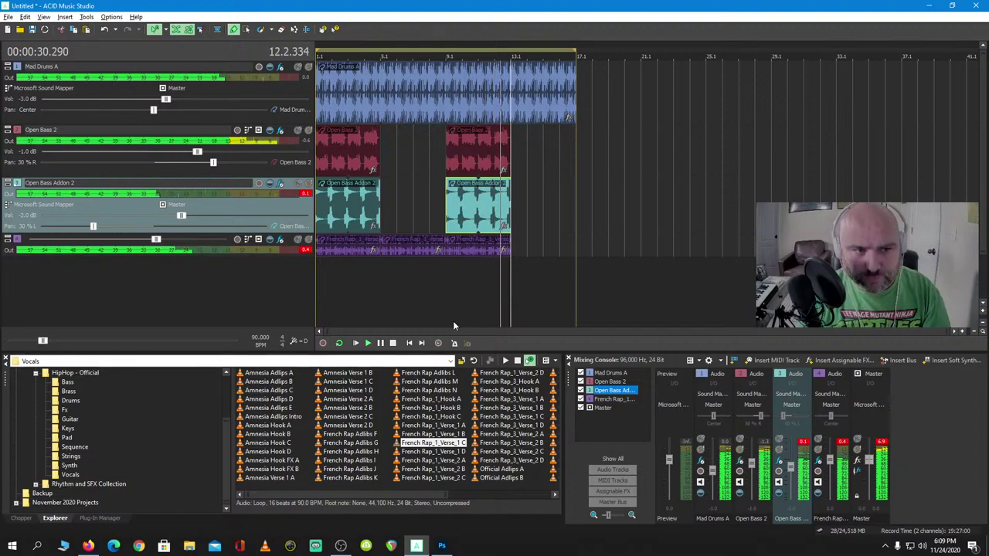
pyautogui.press('space')
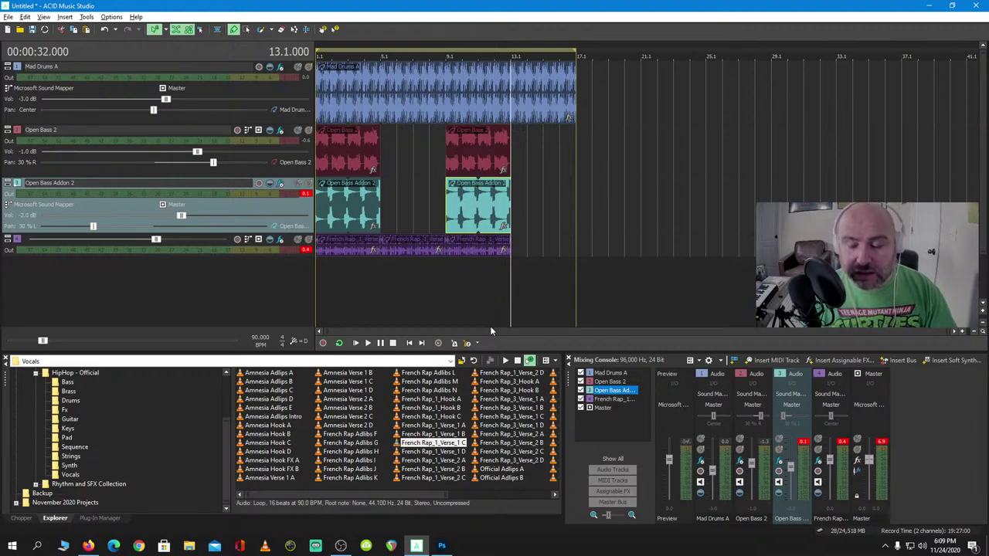
# Review the available audio device types in the Preferences and close them without changing the device
pyautogui.click(112, 17)
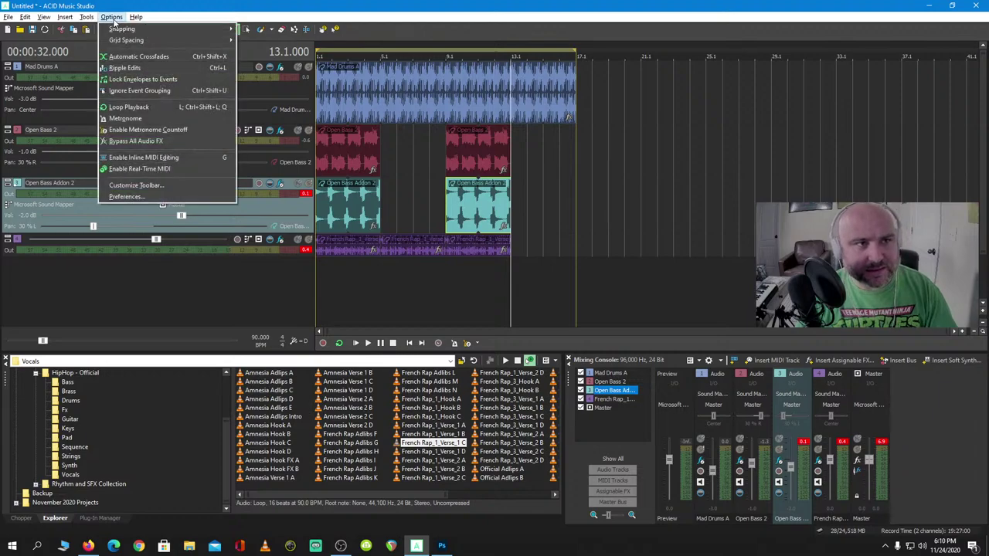
pyautogui.click(151, 199)
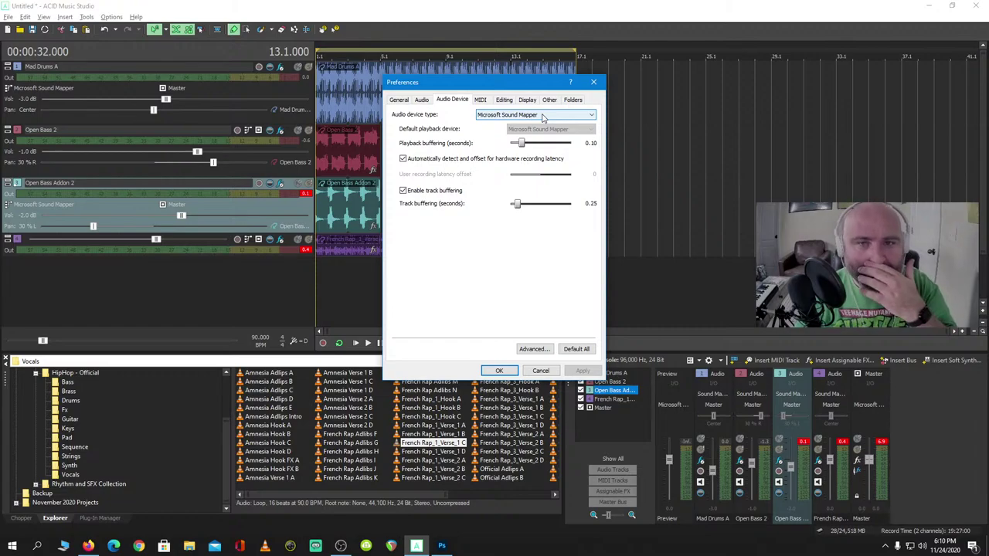
pyautogui.click(543, 116)
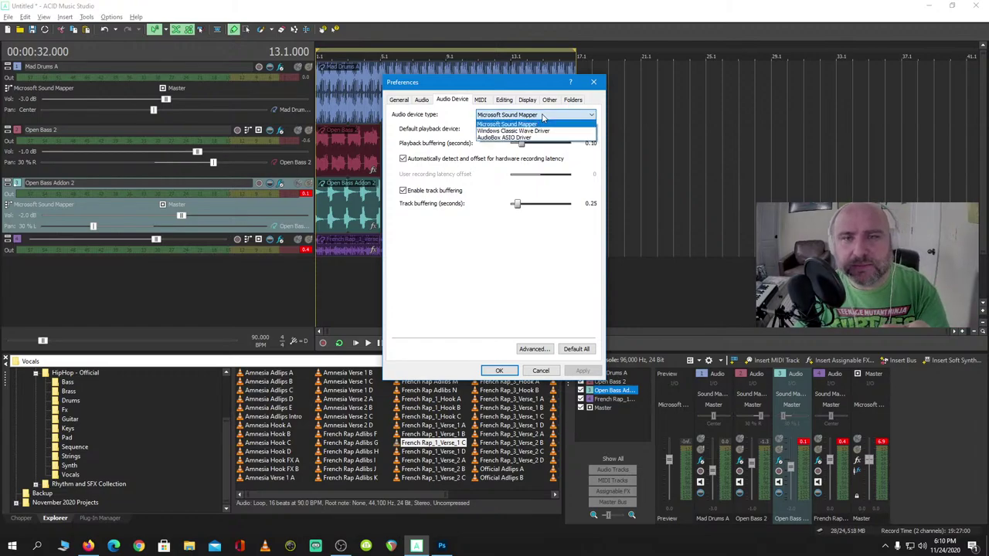
pyautogui.click(543, 117)
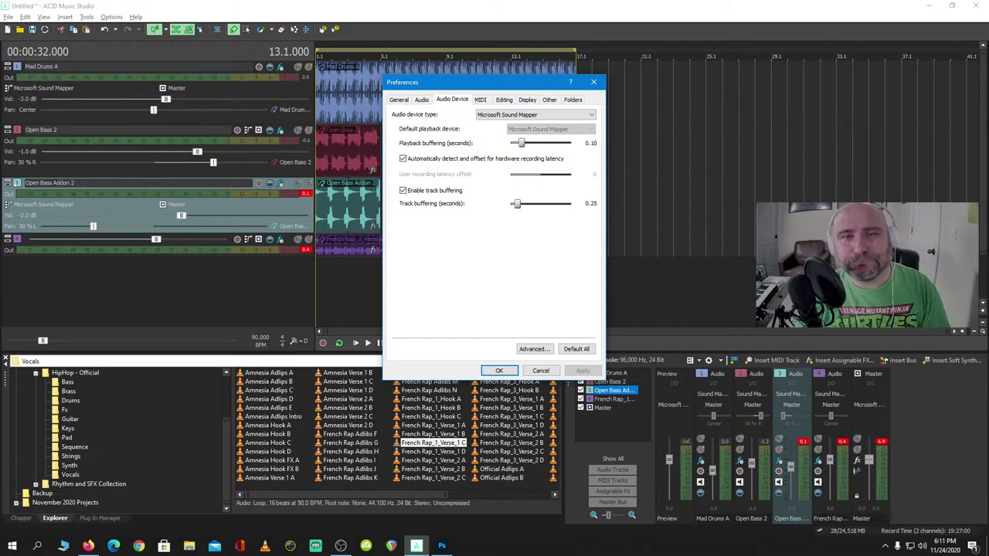
pyautogui.click(590, 114)
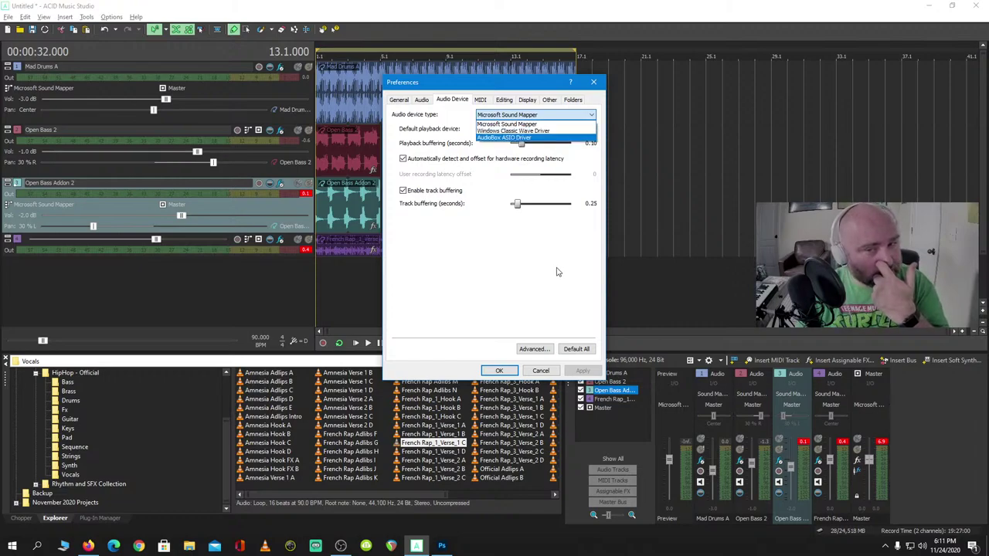
pyautogui.click(541, 371)
pyautogui.click(541, 372)
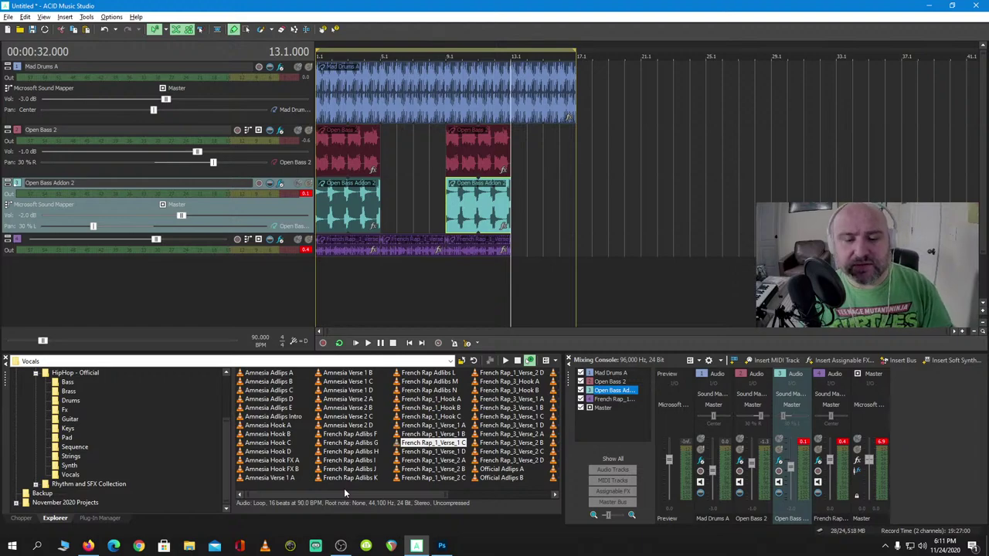
# Switch to YouTube Studio in the browser, read the viewer's live chat message about finding loops, and return to ACID Music Studio
pyautogui.click(89, 545)
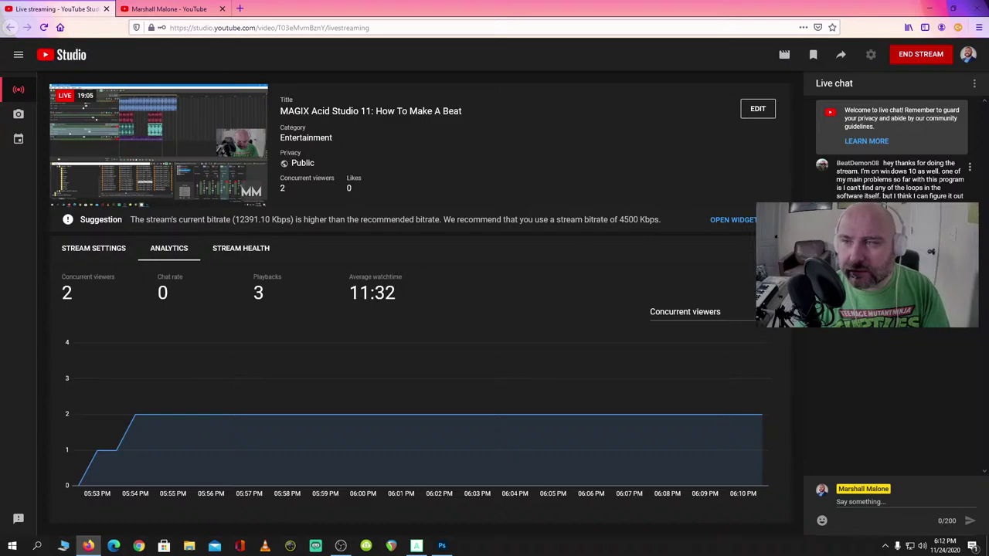
pyautogui.moveTo(861, 171); pyautogui.dragTo(962, 196)
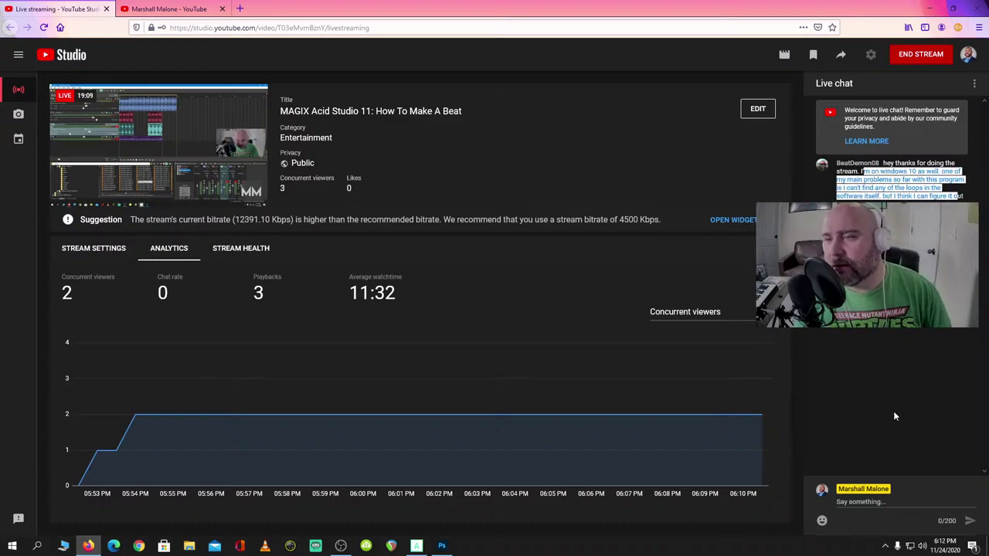
pyautogui.click(890, 337)
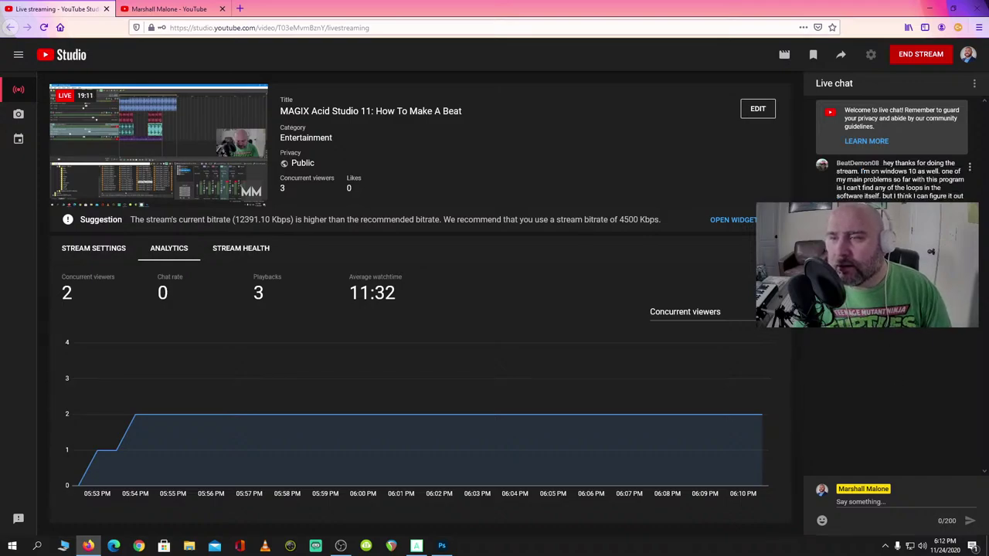
pyautogui.moveTo(882, 197); pyautogui.dragTo(962, 196)
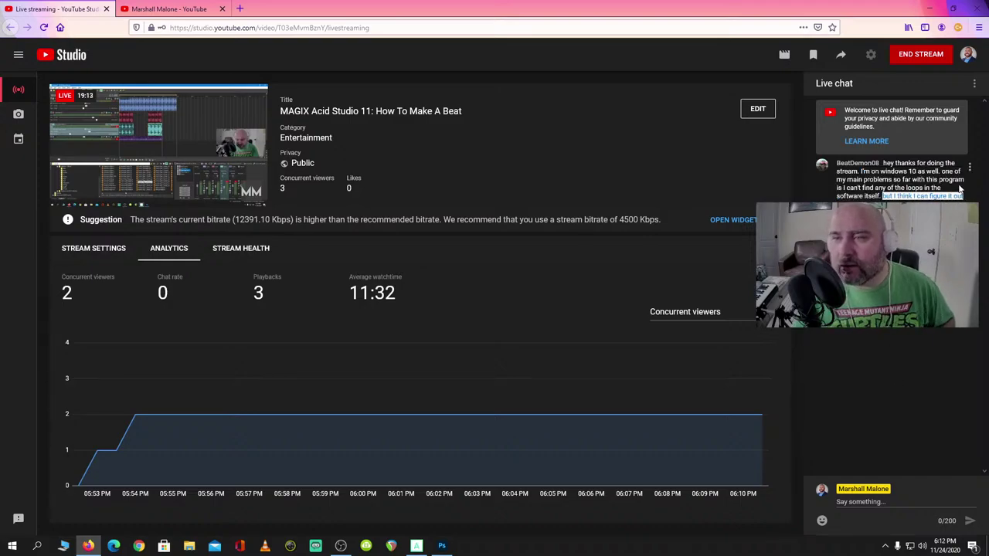
pyautogui.click(888, 195)
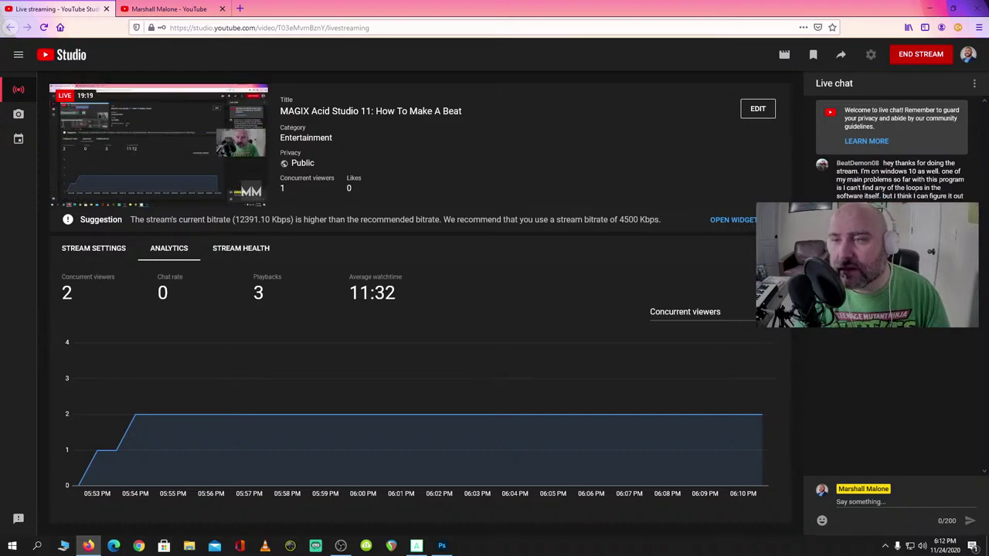
pyautogui.hotkey('alt', 'Tab')
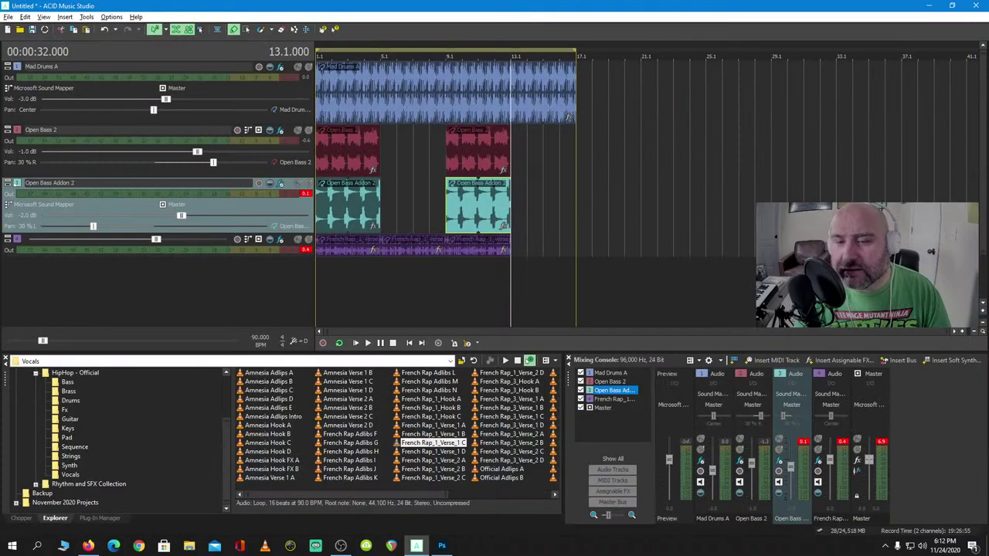
# Browse Loop Collections and My Computer in the media browser, and open the HipHop - Official folder in Windows Explorer
pyautogui.click(35, 373)
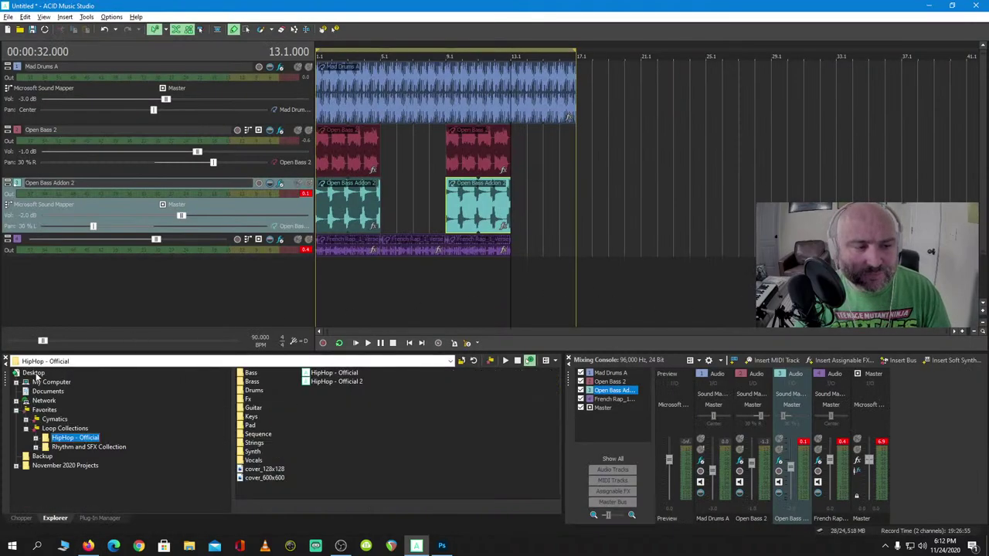
pyautogui.click(66, 429)
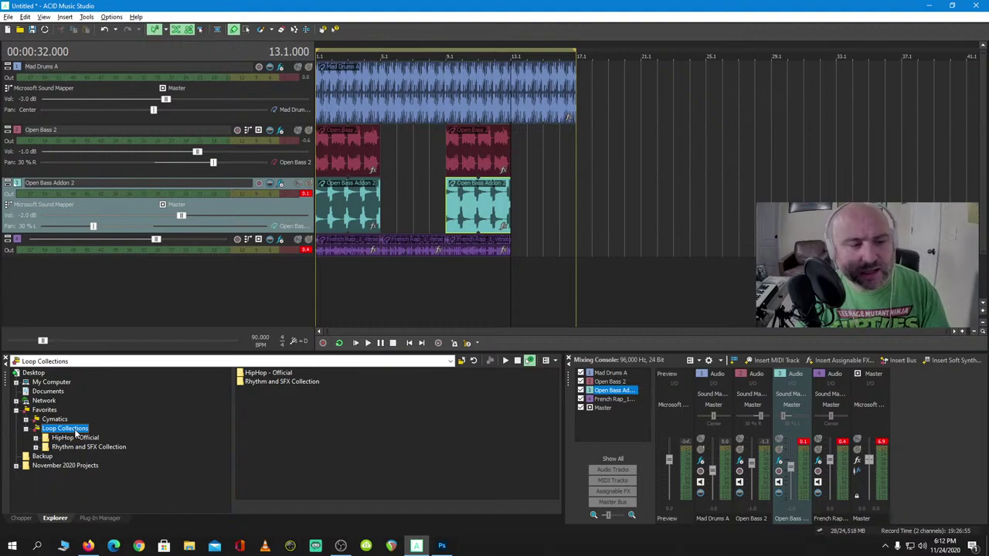
pyautogui.click(51, 382)
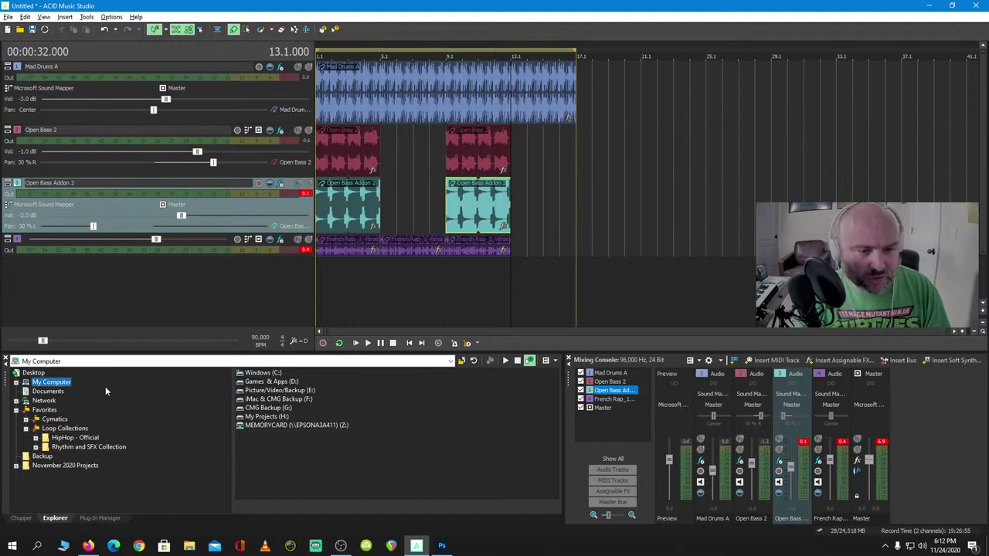
pyautogui.click(65, 438)
pyautogui.rightClick(70, 438)
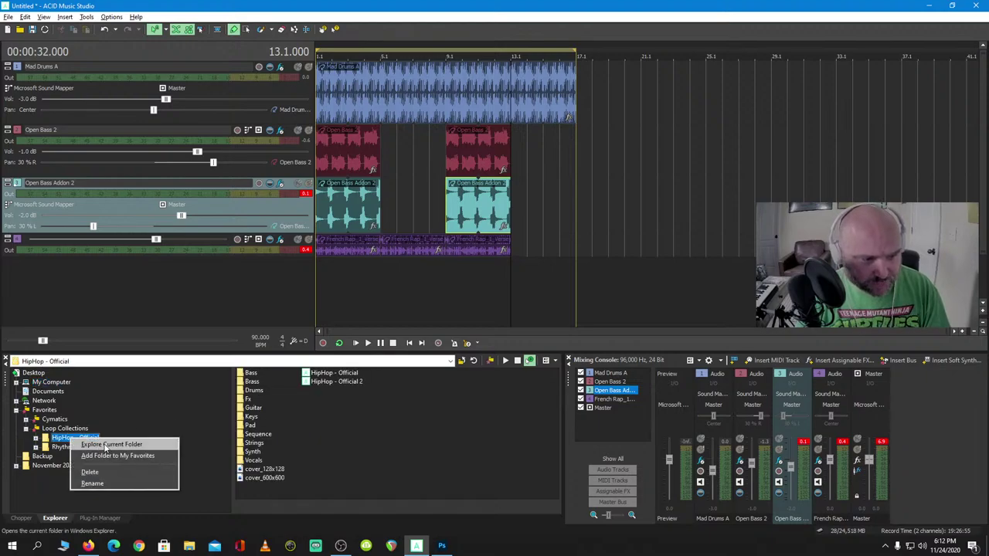
pyautogui.click(108, 445)
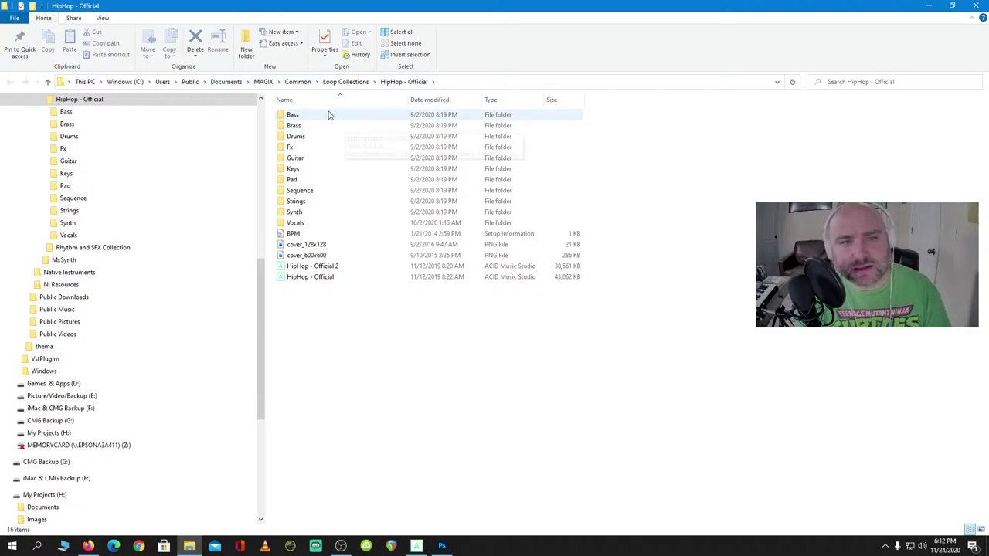
# Go up to the Loop Collections folder, examine its two subfolders and its path, and close the Windows Explorer window
pyautogui.click(345, 81)
pyautogui.moveTo(371, 158); pyautogui.dragTo(345, 108)
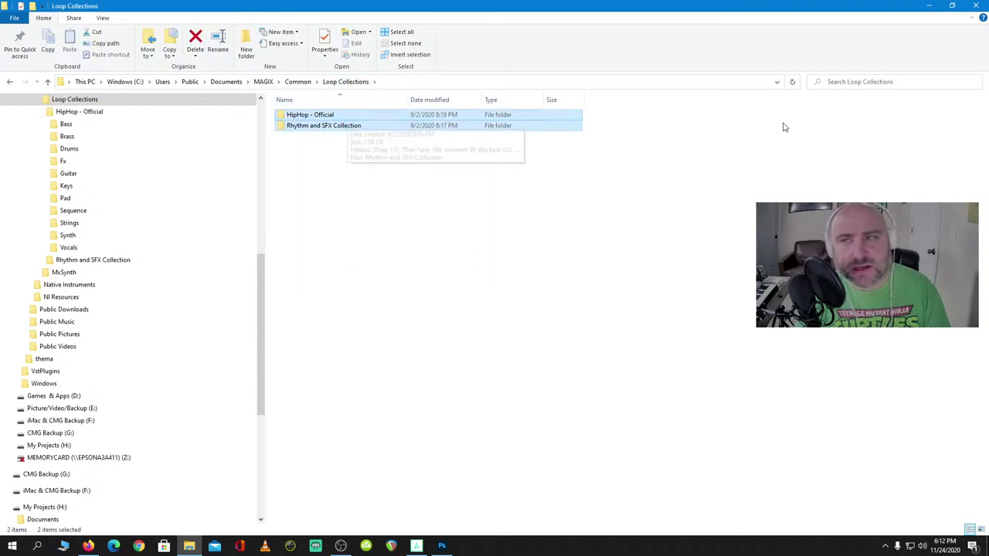
pyautogui.click(467, 81)
pyautogui.click(976, 5)
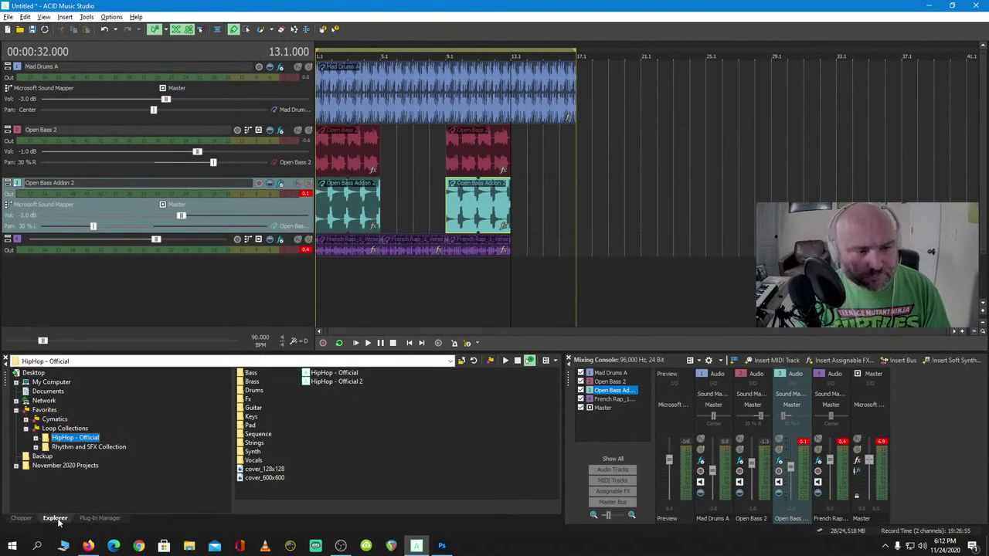
# Collapse the Loop Collections favorite and check its folder options without applying any
pyautogui.rightClick(55, 438)
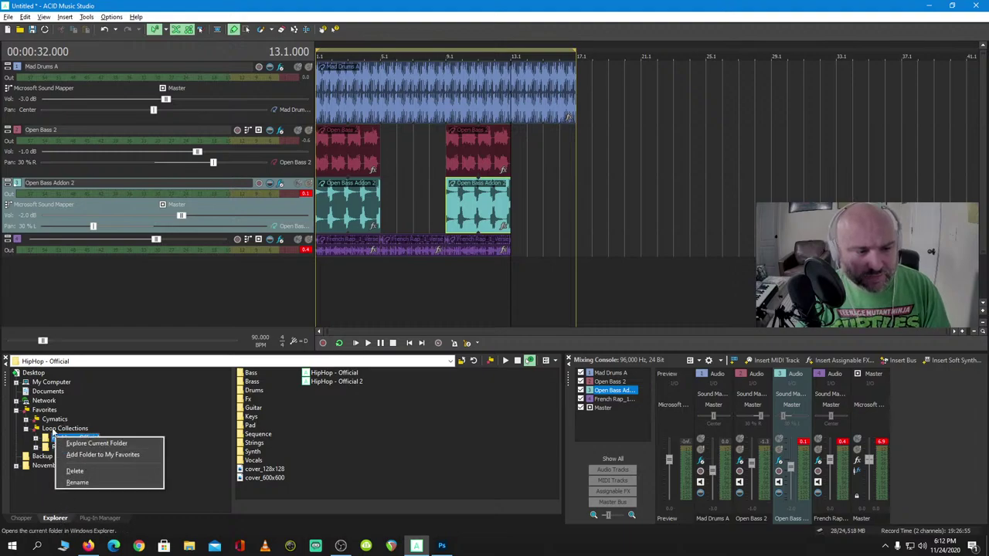
pyautogui.click(62, 428)
pyautogui.click(26, 428)
pyautogui.rightClick(58, 429)
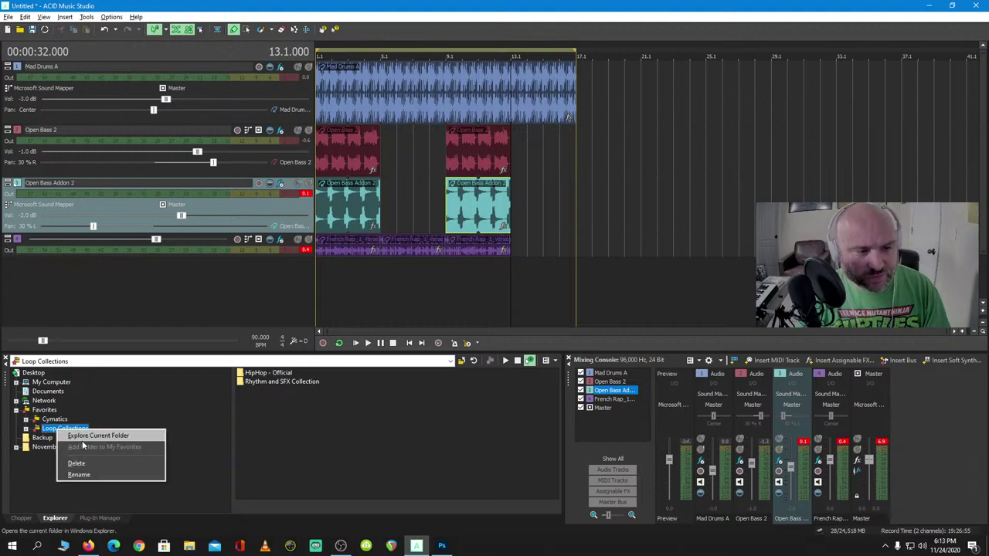
pyautogui.click(37, 474)
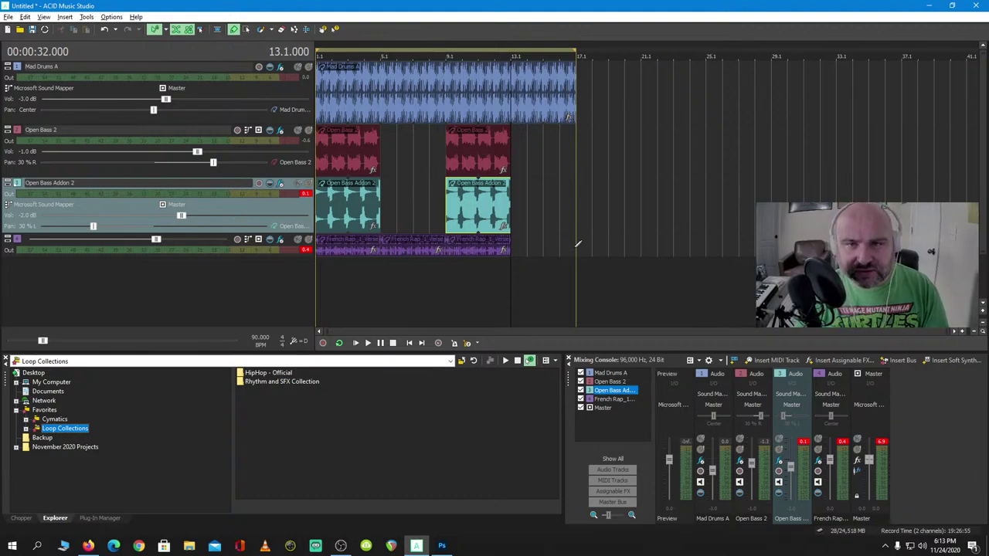
# Insert the DN-e1 (64) soft synth into the project and move its properties window to the middle of the workspace
pyautogui.click(65, 16)
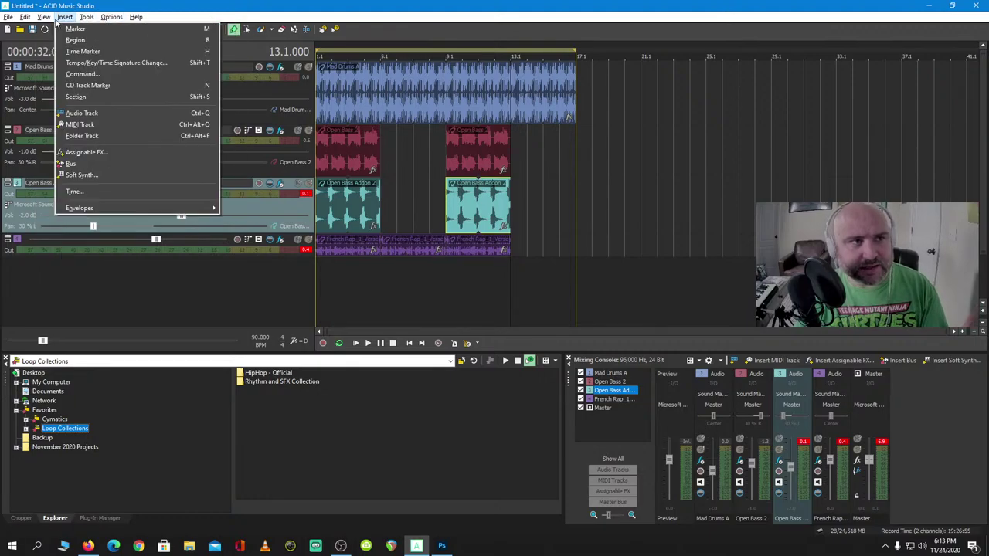
pyautogui.click(112, 178)
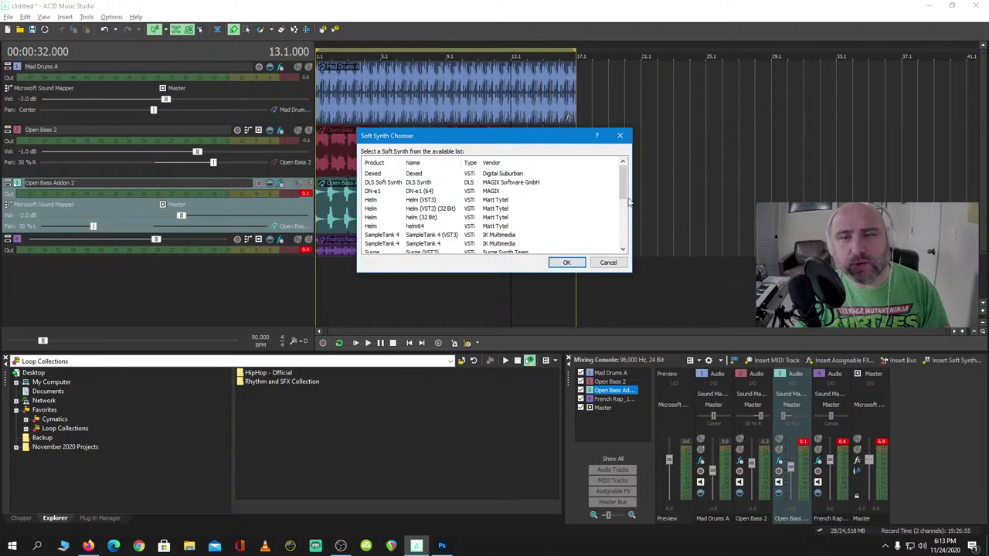
pyautogui.click(501, 194)
pyautogui.scroll(-2, 540, 202)
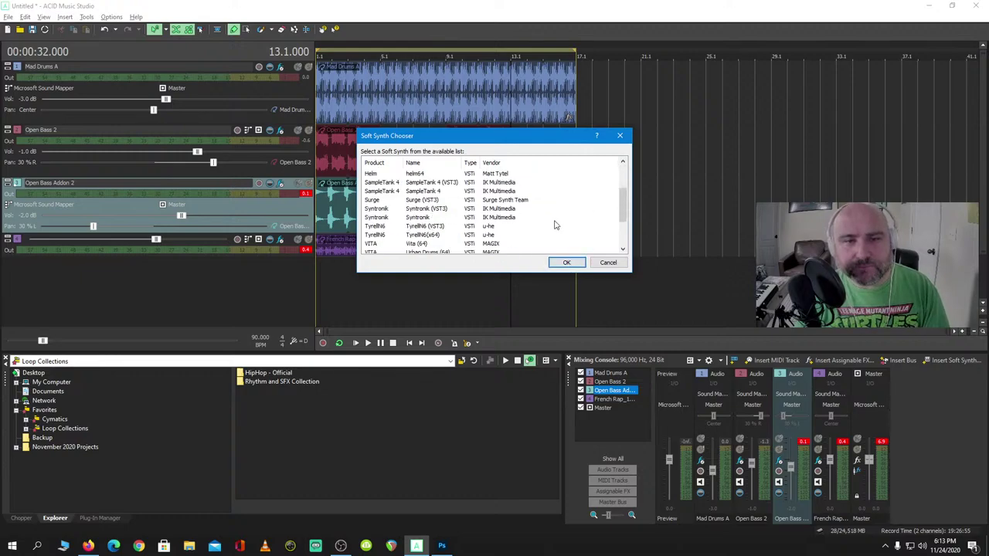
pyautogui.scroll(2, 540, 202)
pyautogui.click(565, 264)
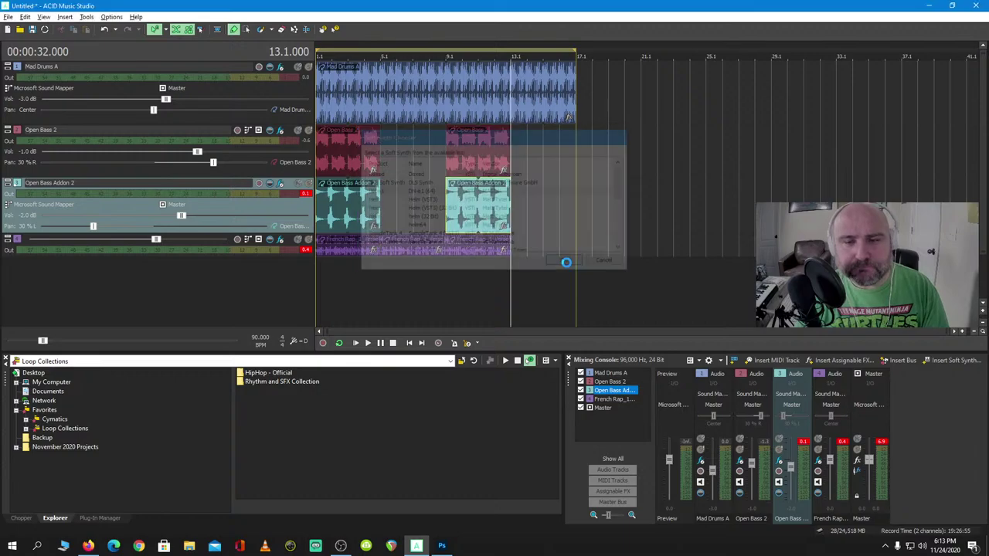
pyautogui.moveTo(363, 10); pyautogui.dragTo(518, 117)
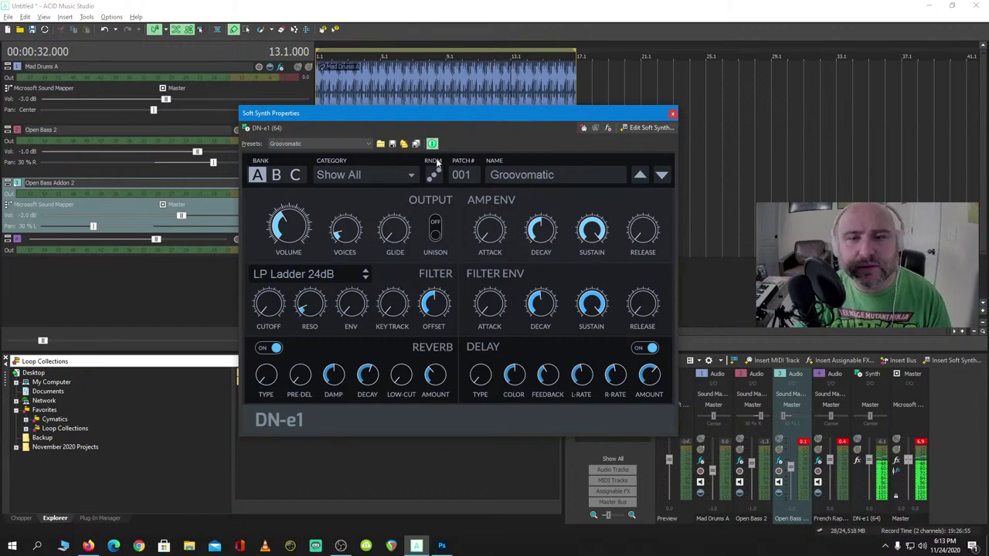
# Audition the Open Up and Rocky presets on the DN-e1 synth
pyautogui.click(329, 143)
pyautogui.scroll(3, 324, 236)
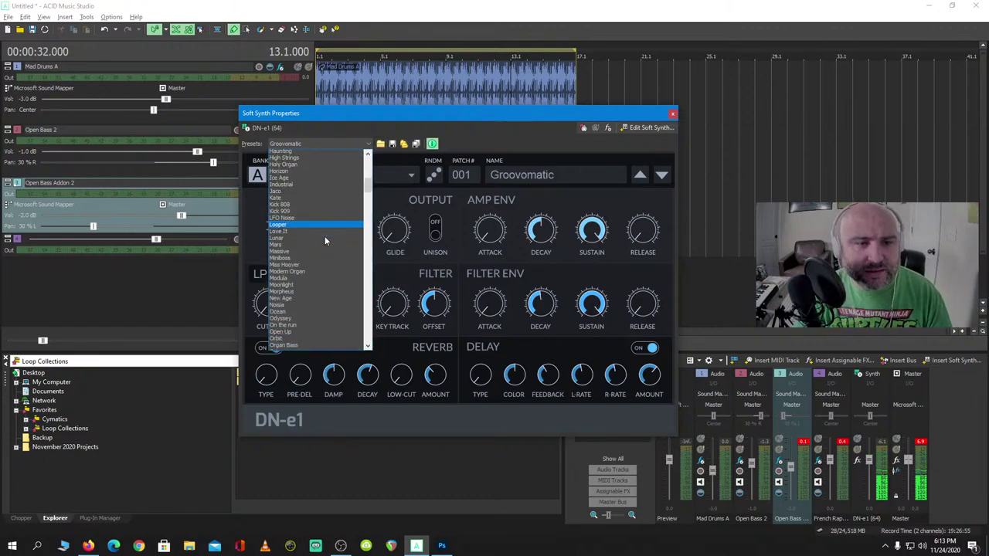
pyautogui.scroll(-5, 317, 270)
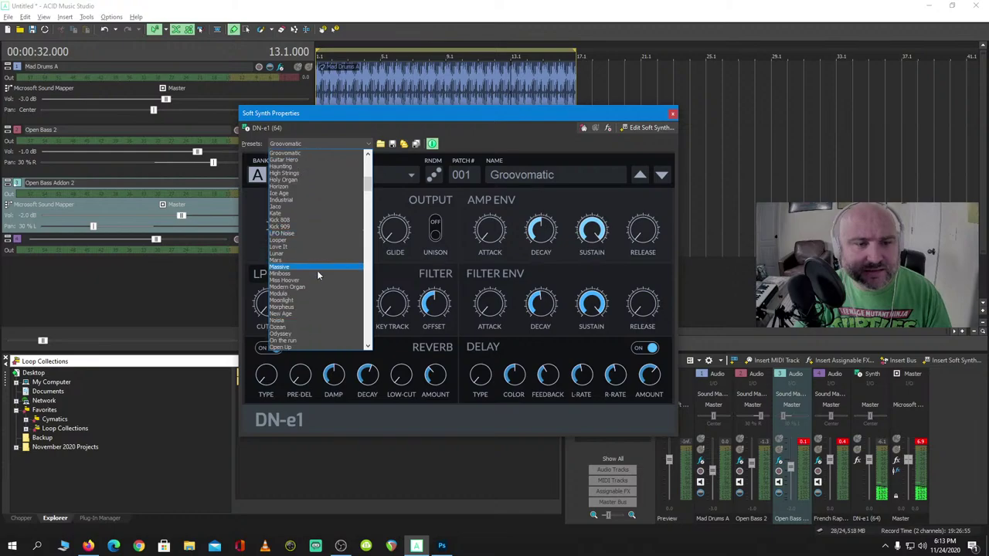
pyautogui.click(315, 310)
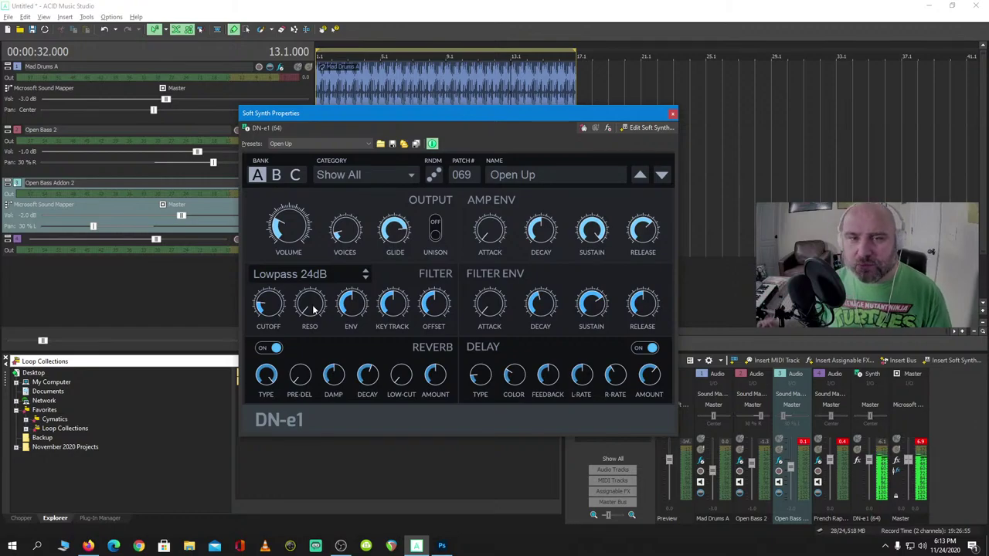
pyautogui.click(316, 147)
pyautogui.click(315, 238)
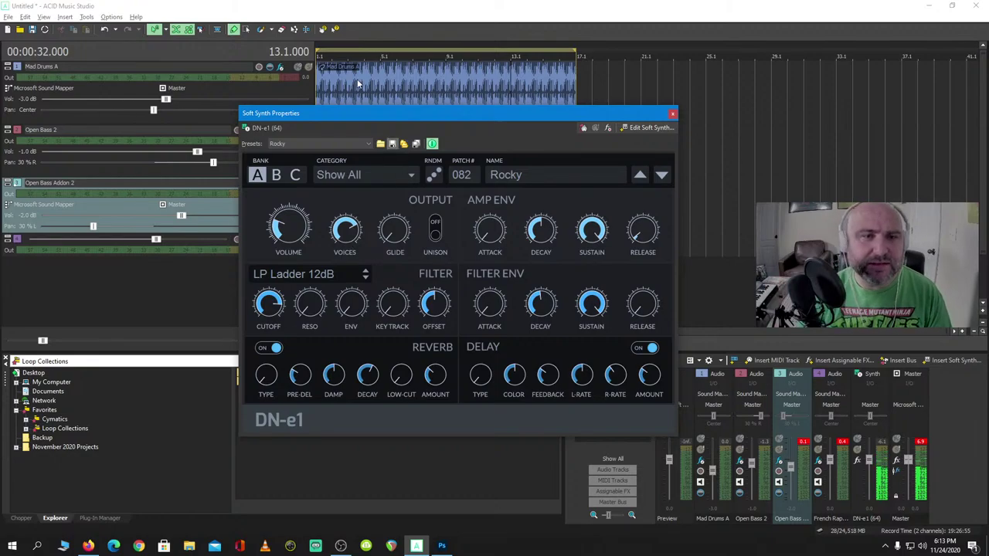
# Try the Space Flute preset on the DN-e1 synth and set the preset to Sweet Melody
pyautogui.click(360, 144)
pyautogui.scroll(-5, 334, 203)
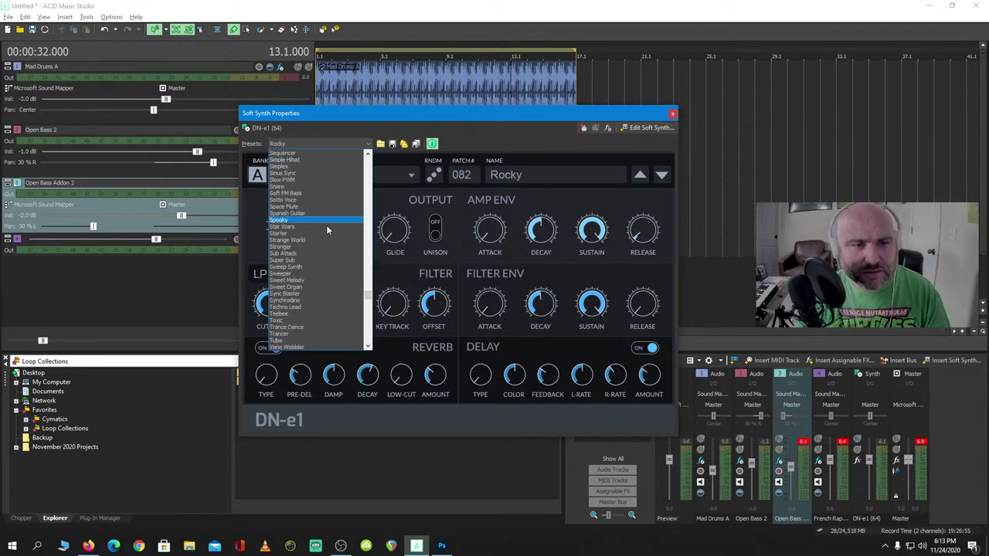
pyautogui.click(326, 206)
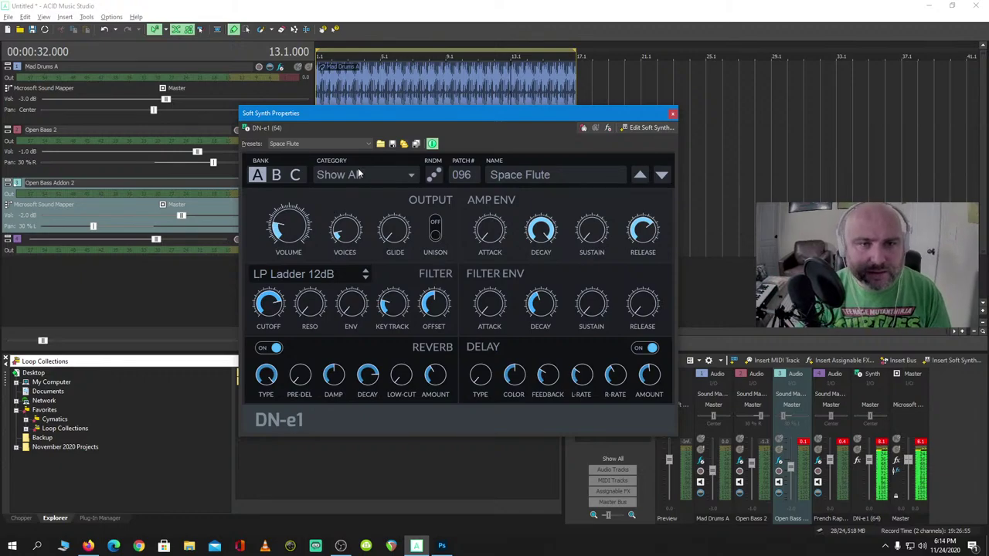
pyautogui.click(344, 145)
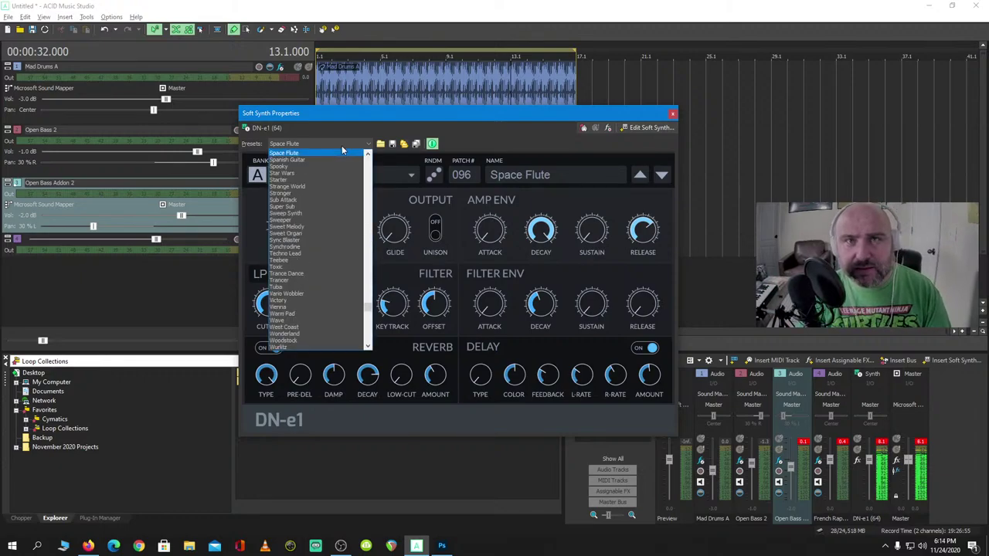
pyautogui.click(332, 227)
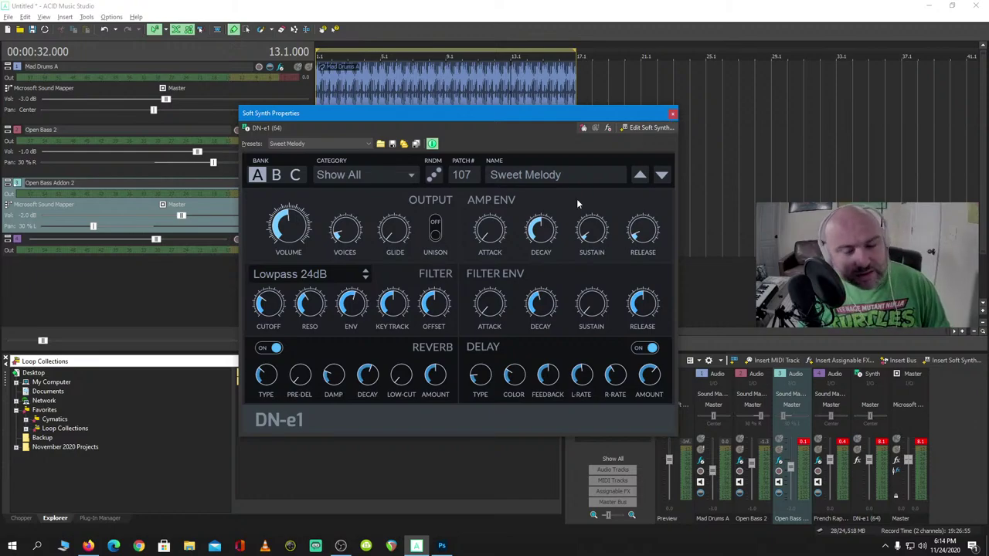
# Switch to YouTube Studio in Firefox to check the live stream's chat and analytics, and return to ACID Music Studio
pyautogui.moveTo(96, 547)
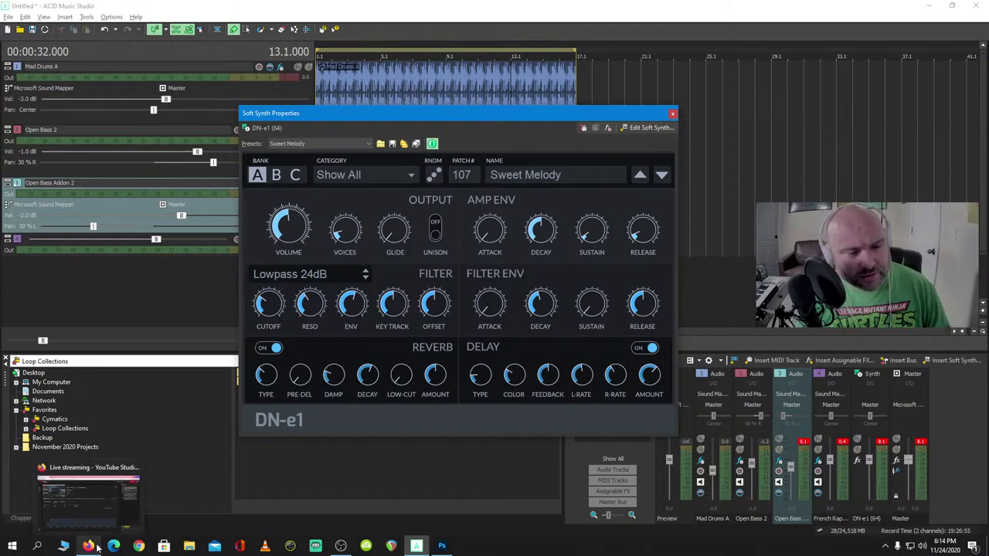
pyautogui.click(97, 547)
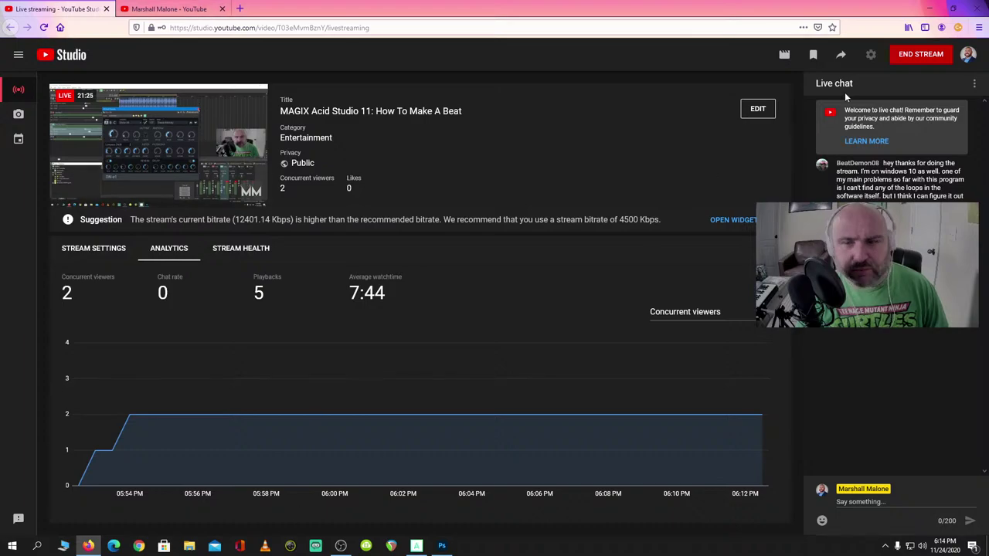
pyautogui.click(929, 8)
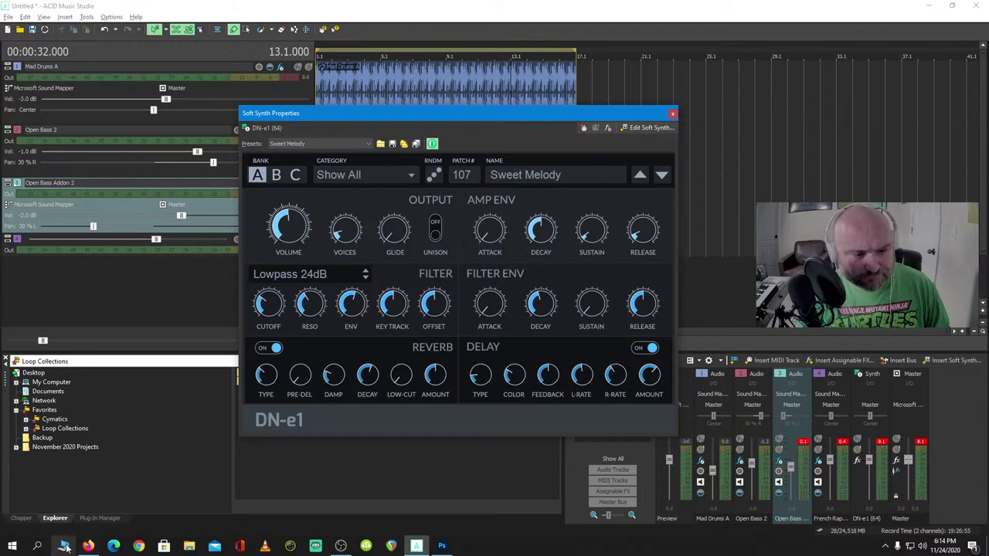
# Switch to File Explorer to view the drives under This PC, and return to ACID Music Studio
pyautogui.press('super+e')
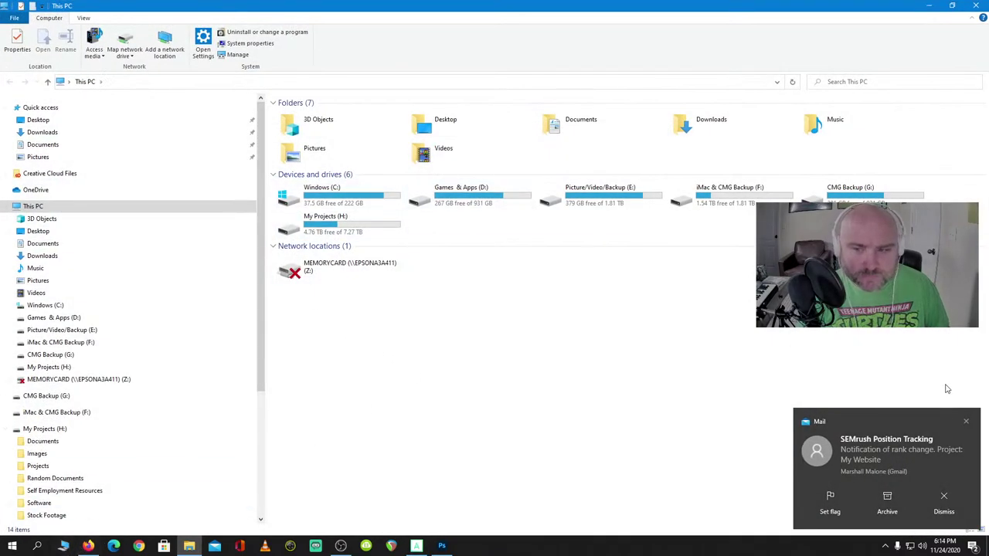
pyautogui.click(965, 421)
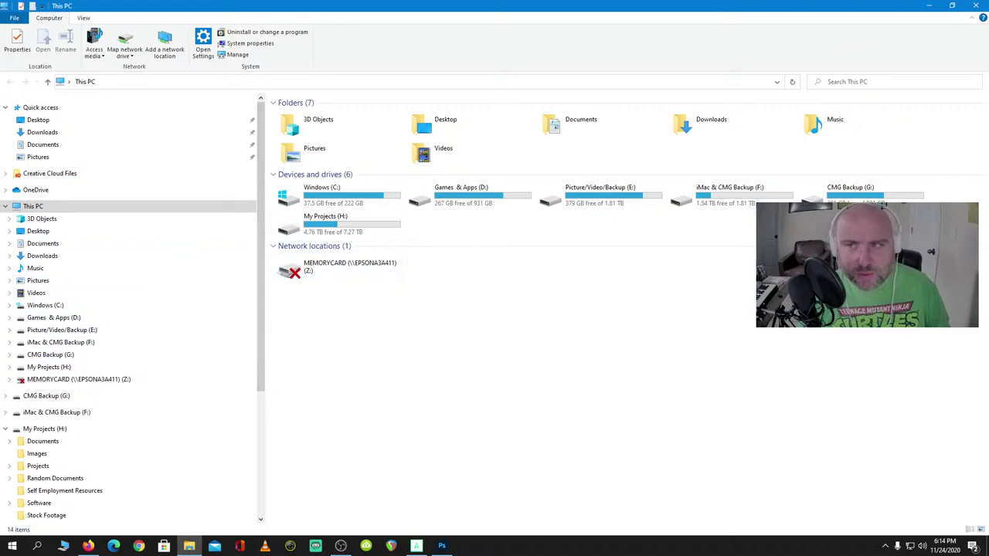
pyautogui.click(975, 5)
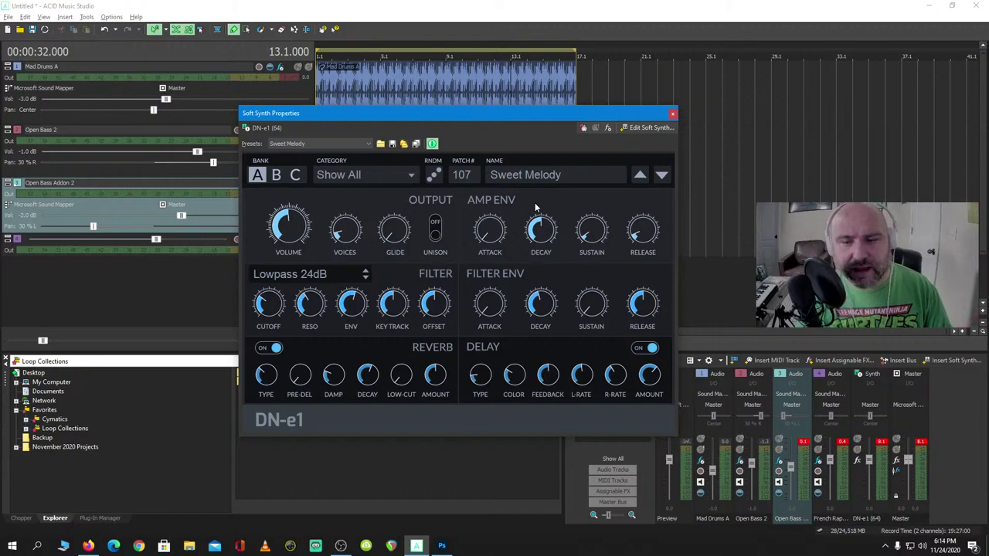
# Close the DN-e1 properties window and insert a MIDI track below the French rap track, made tall enough to show its controls
pyautogui.click(673, 114)
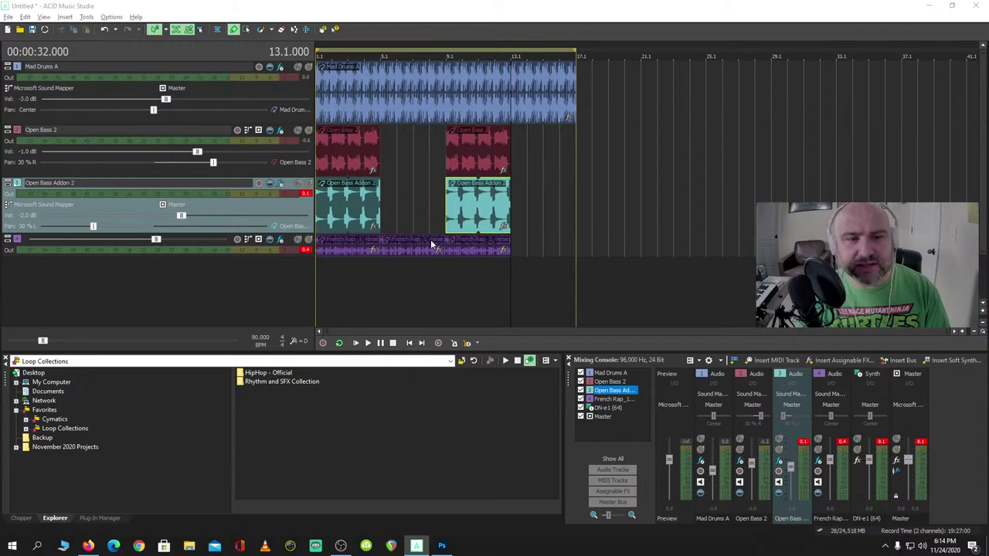
pyautogui.click(65, 17)
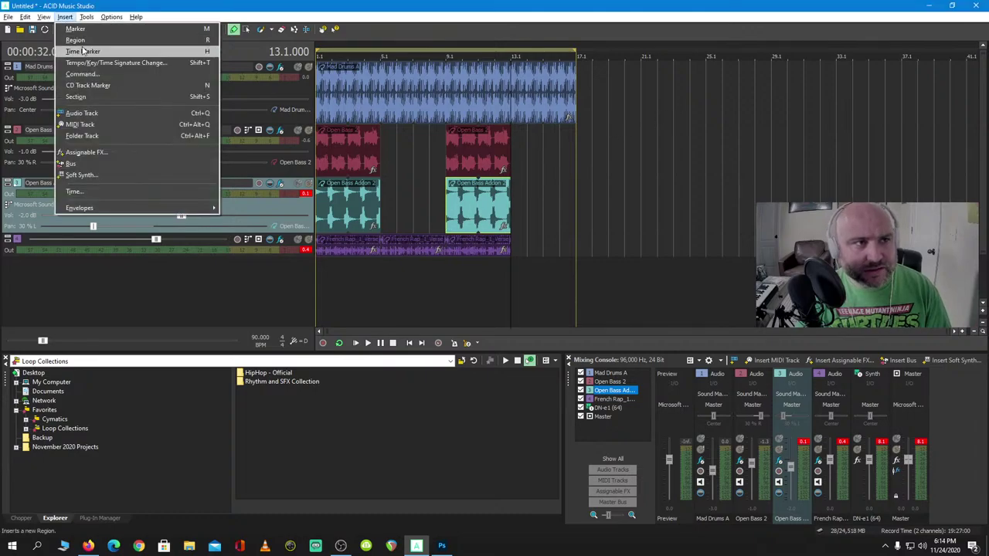
pyautogui.click(111, 126)
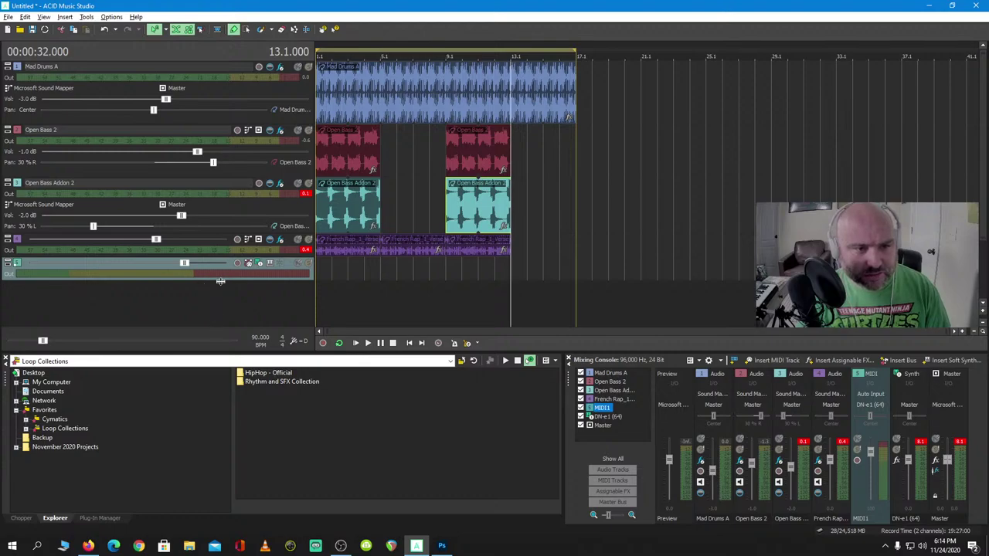
pyautogui.moveTo(220, 278); pyautogui.dragTo(219, 312)
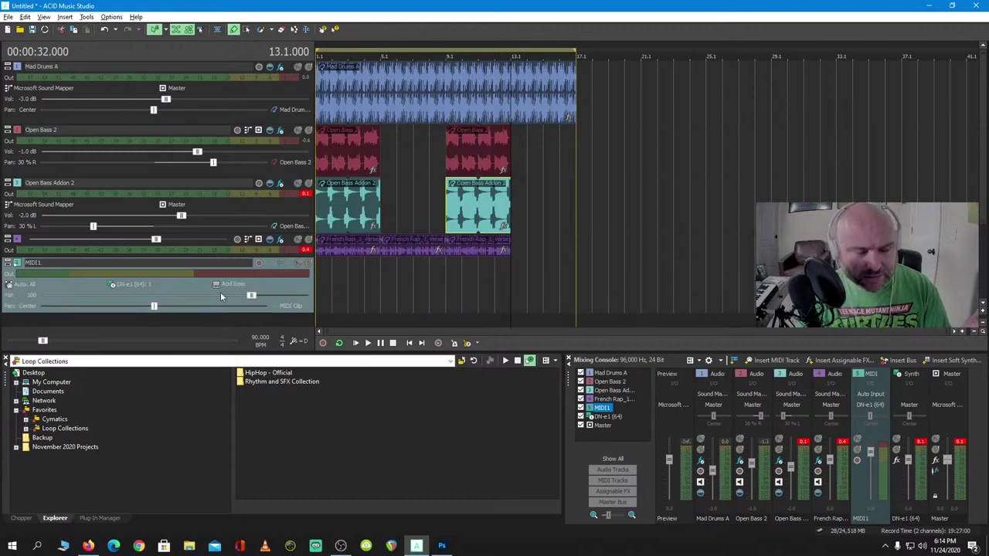
# Assign Soft Synth 1 (DN-e1) as the output of the MIDI1 track
pyautogui.click(130, 284)
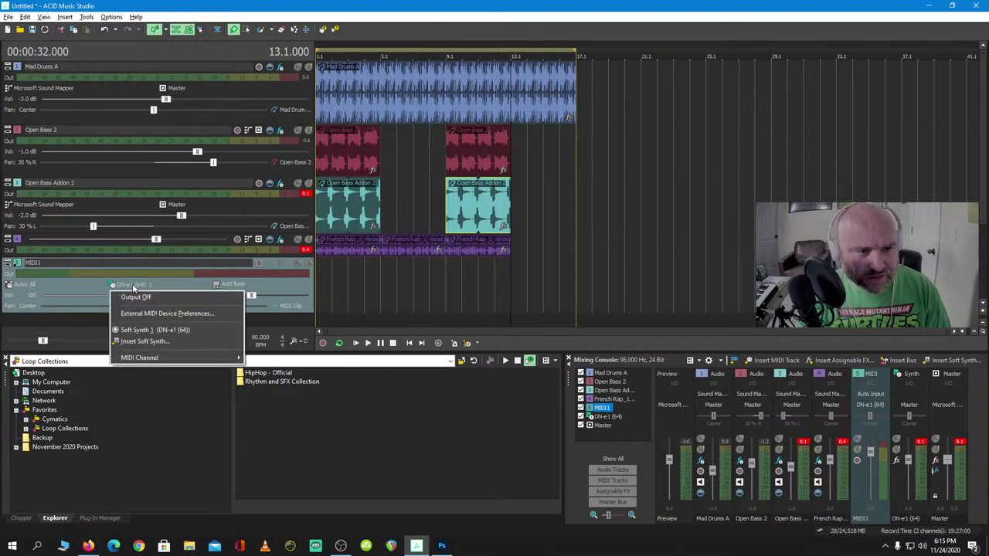
pyautogui.click(171, 330)
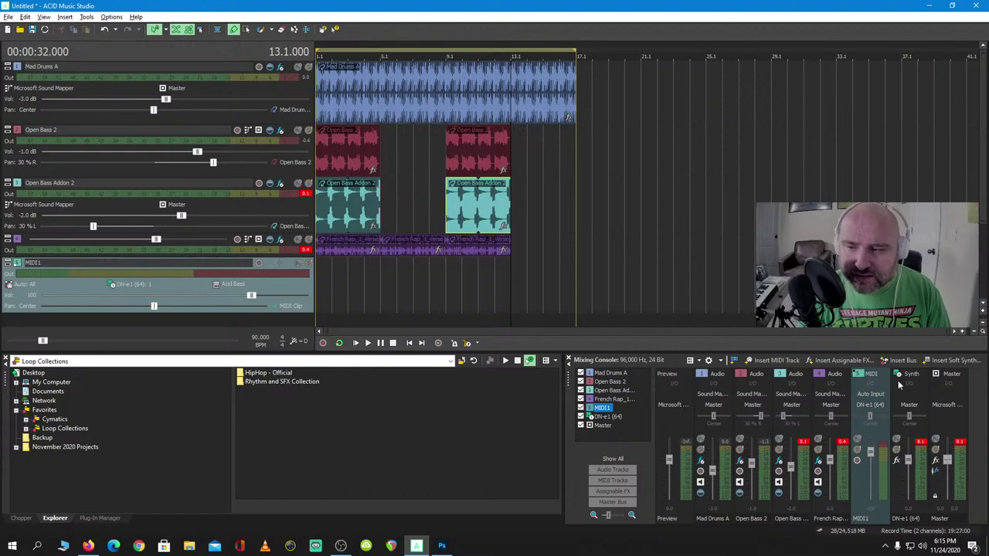
# Examine the DN-e1 soft synth's properties and its preset selection, leaving the Sweet Melody preset in place, and close the window
pyautogui.click(904, 377)
pyautogui.click(901, 377)
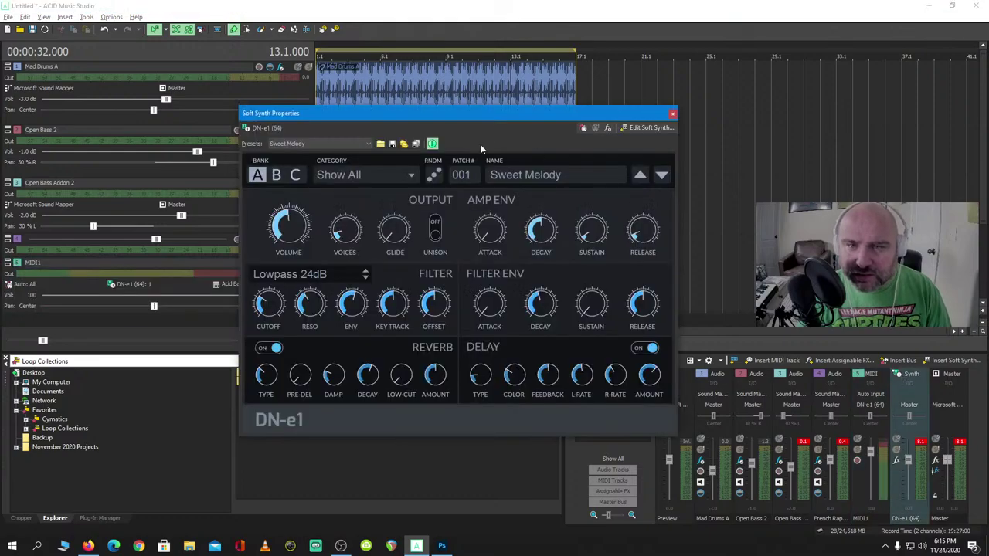
pyautogui.moveTo(453, 116); pyautogui.dragTo(620, 120)
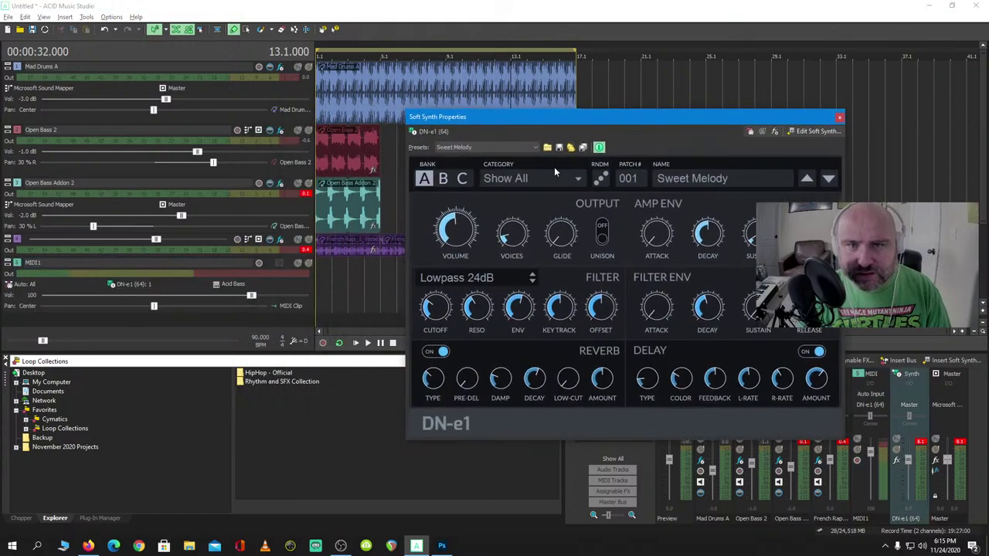
pyautogui.click(501, 146)
pyautogui.click(501, 146)
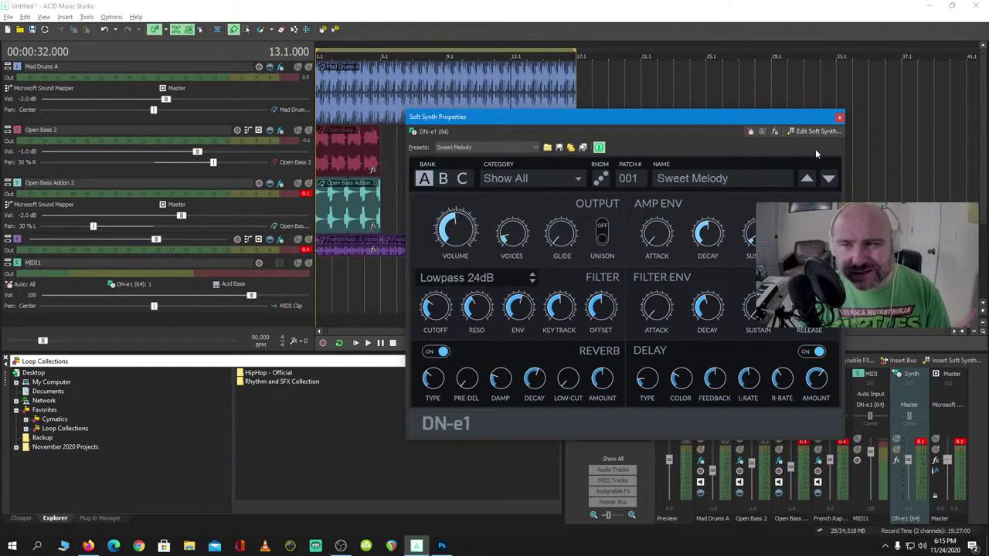
pyautogui.click(840, 119)
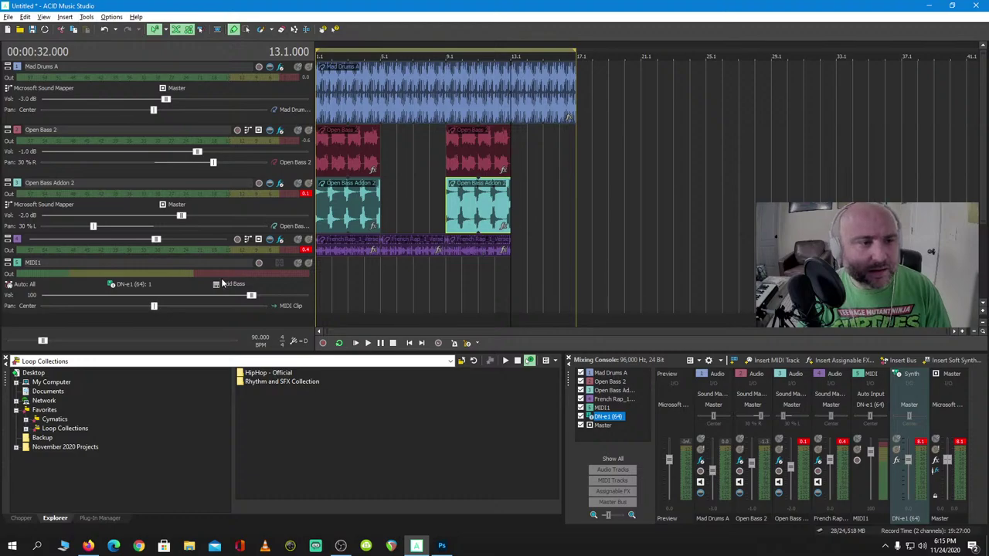
pyautogui.click(899, 374)
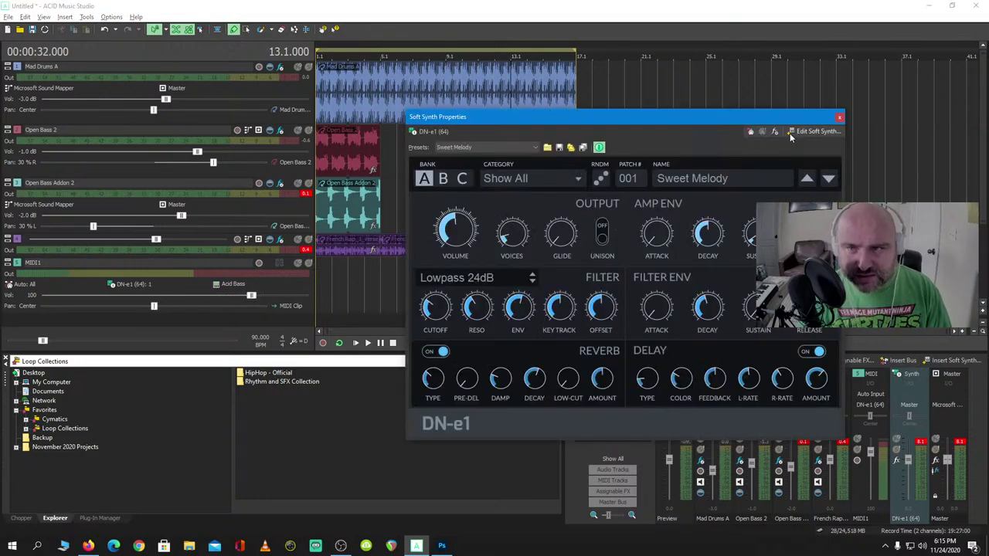
pyautogui.click(839, 117)
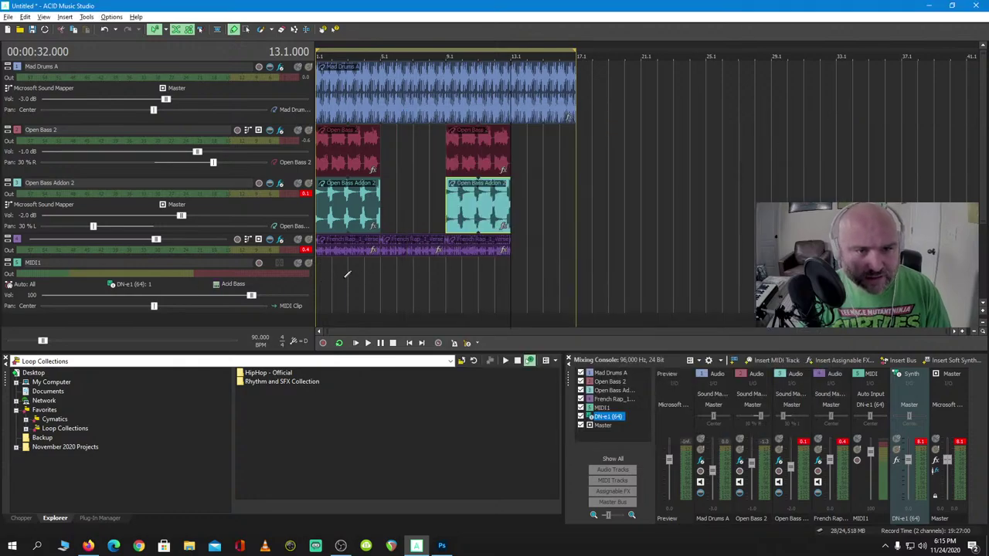
# Create an empty clip on the MIDI1 track and paint it from bar 1 to the start of bar 17
pyautogui.click(331, 273)
pyautogui.click(347, 275)
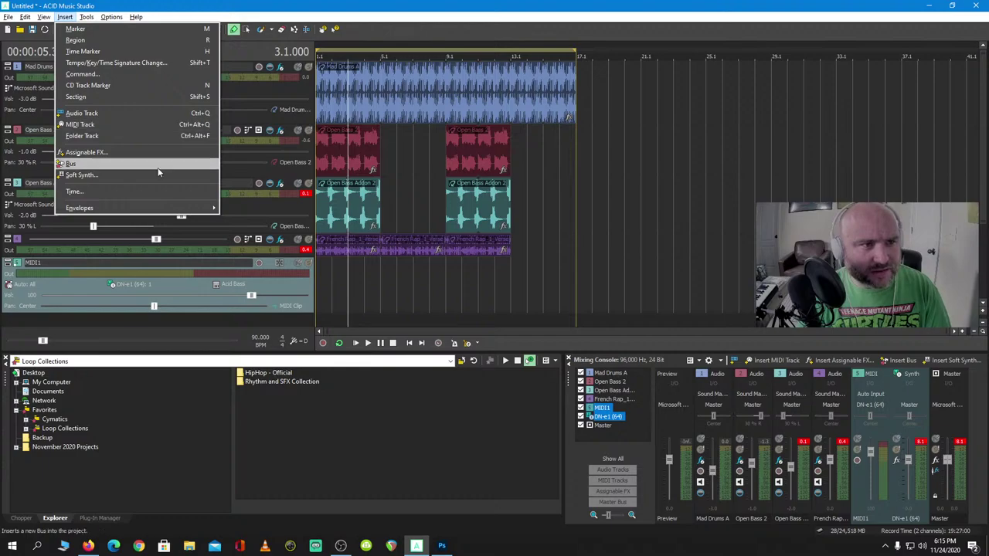
pyautogui.rightClick(357, 296)
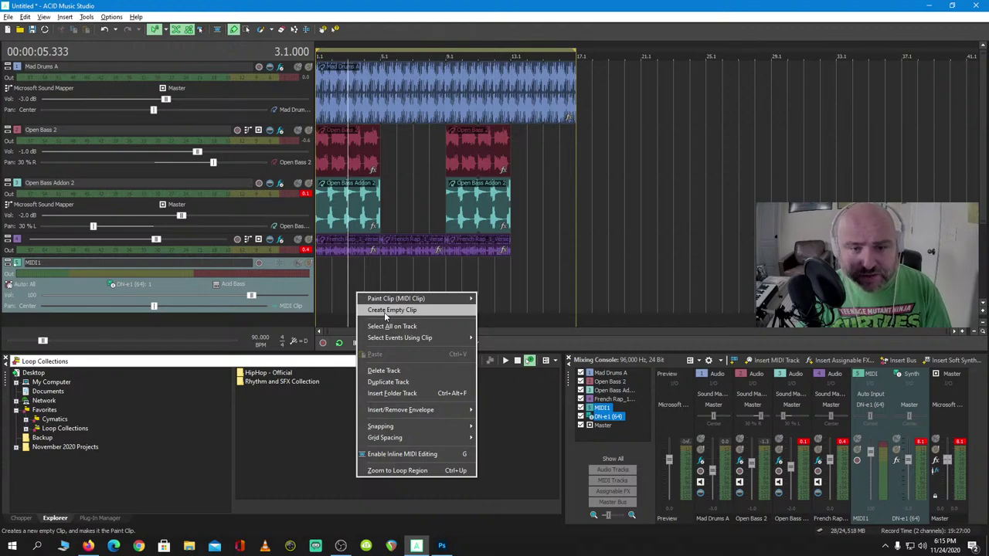
pyautogui.click(385, 310)
pyautogui.moveTo(324, 280); pyautogui.dragTo(558, 281)
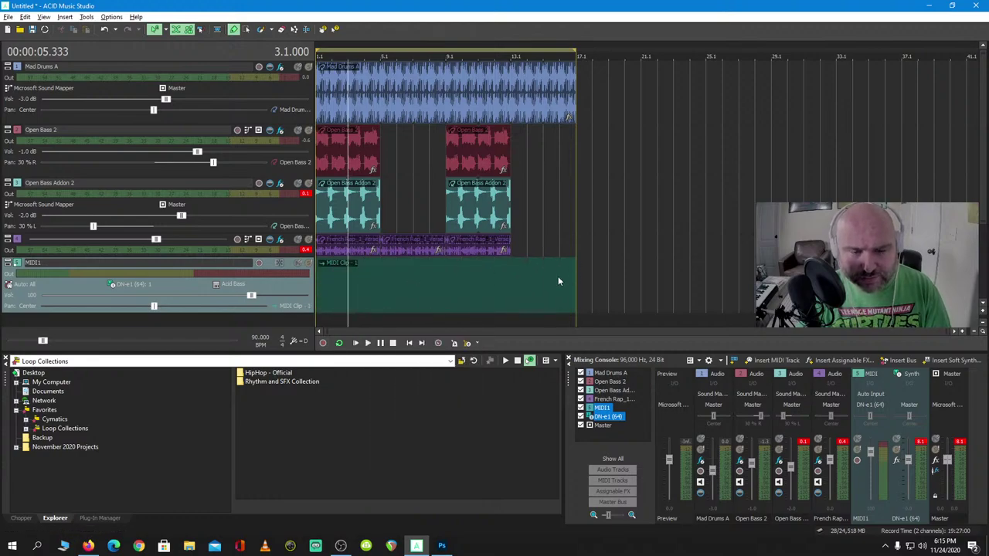
# Enable inline MIDI editing for the new MIDI clip and make the MIDI1 track taller
pyautogui.click(359, 289)
pyautogui.rightClick(331, 282)
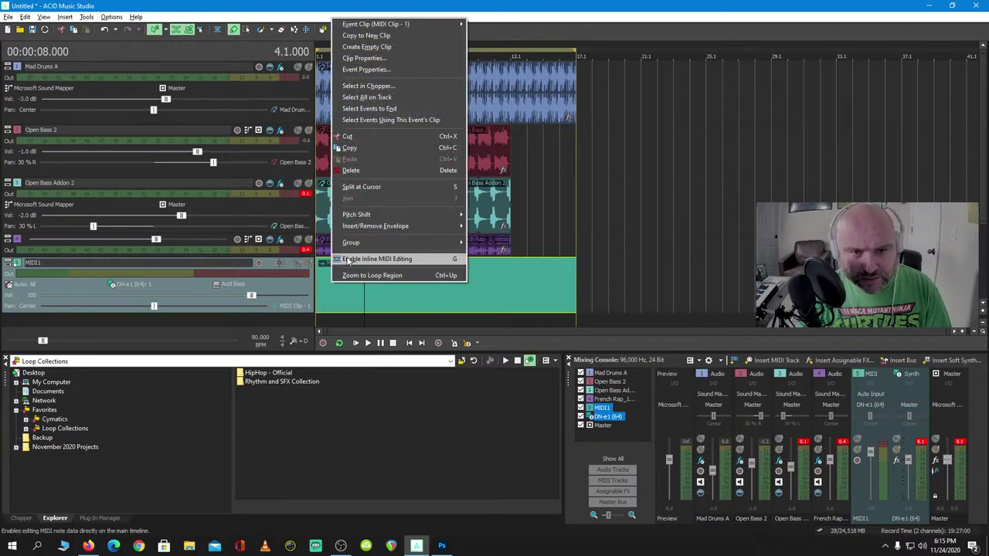
pyautogui.click(344, 259)
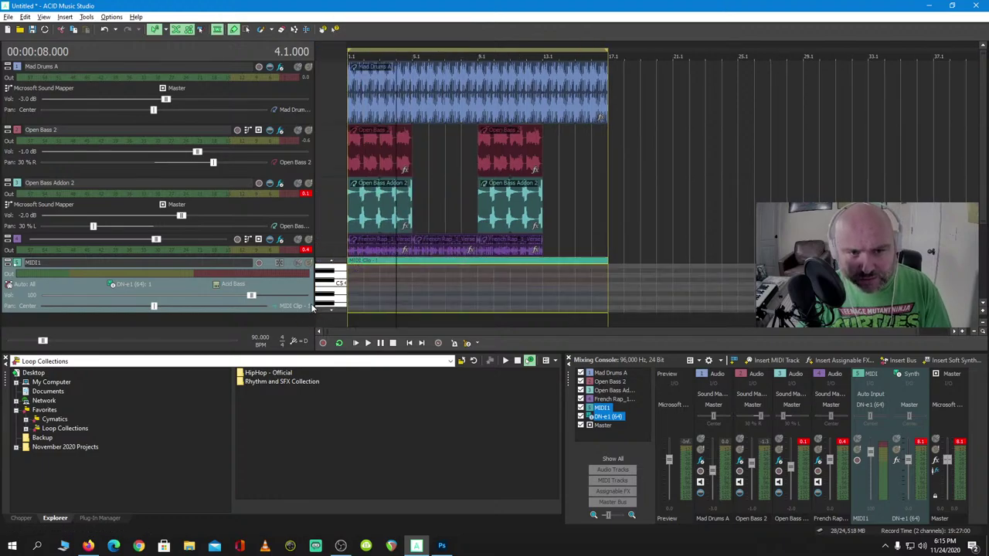
pyautogui.moveTo(307, 310); pyautogui.dragTo(314, 343)
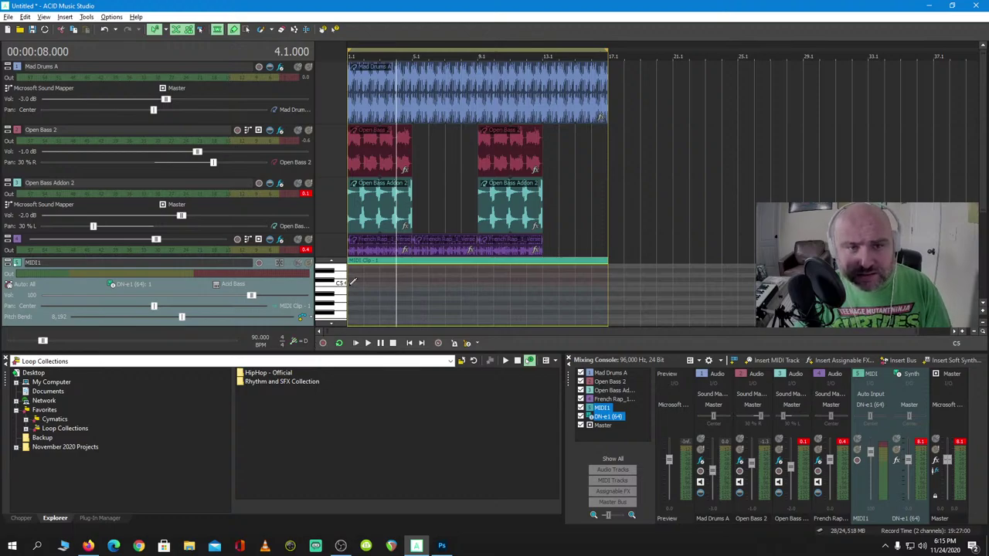
# Audition notes on the MIDI1 track's piano keys while playing the project from the start to find a fitting pitch
pyautogui.click(326, 283)
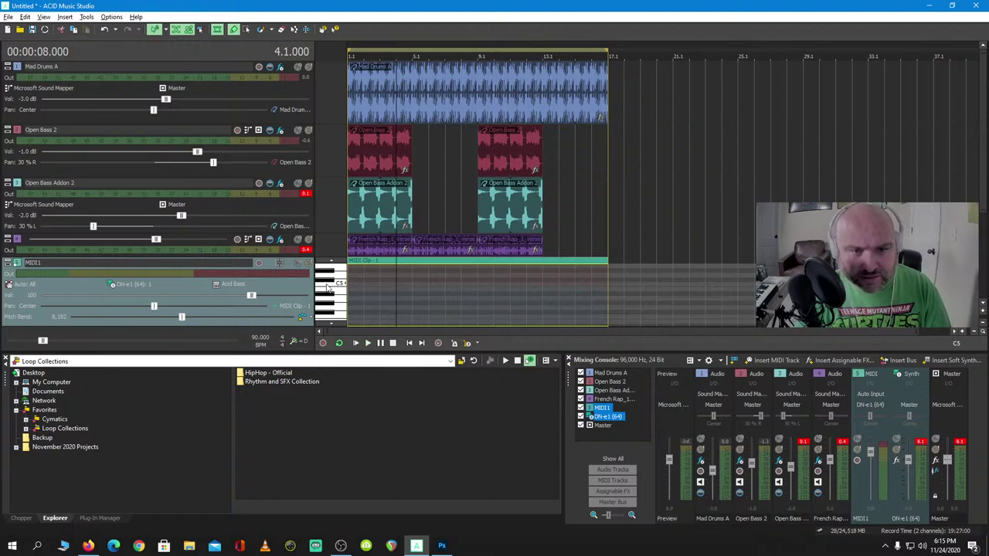
pyautogui.scroll(1, 333, 301)
pyautogui.click(391, 343)
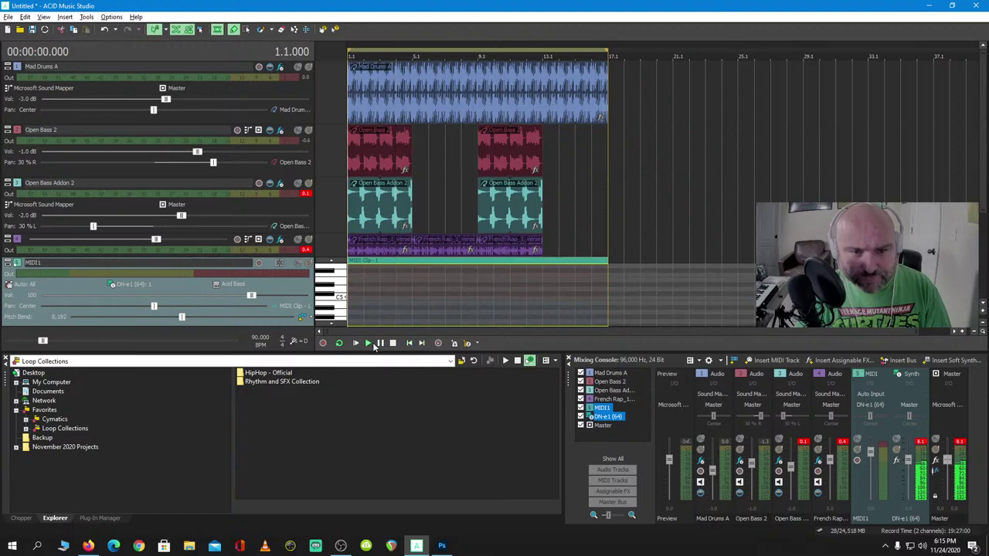
pyautogui.press('space')
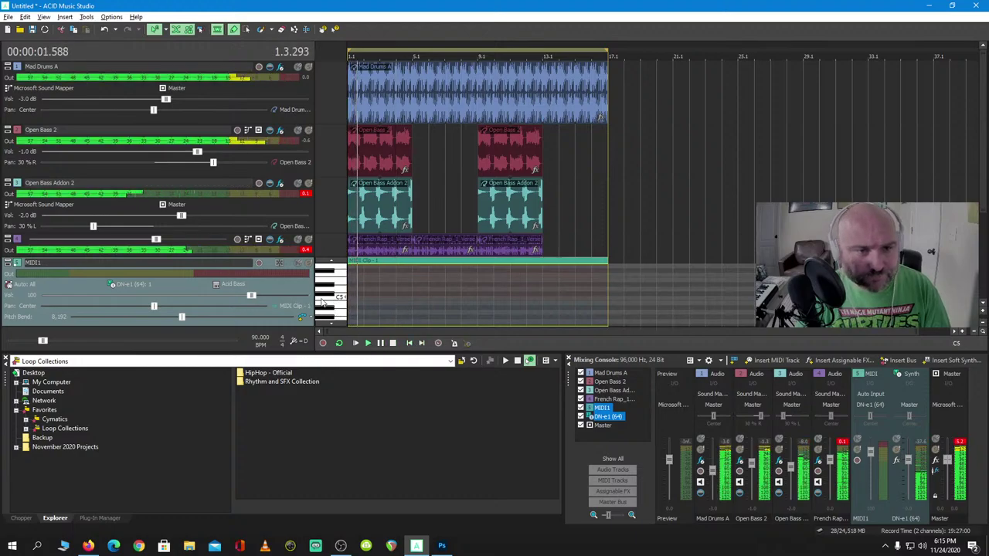
pyautogui.scroll(1, 333, 303)
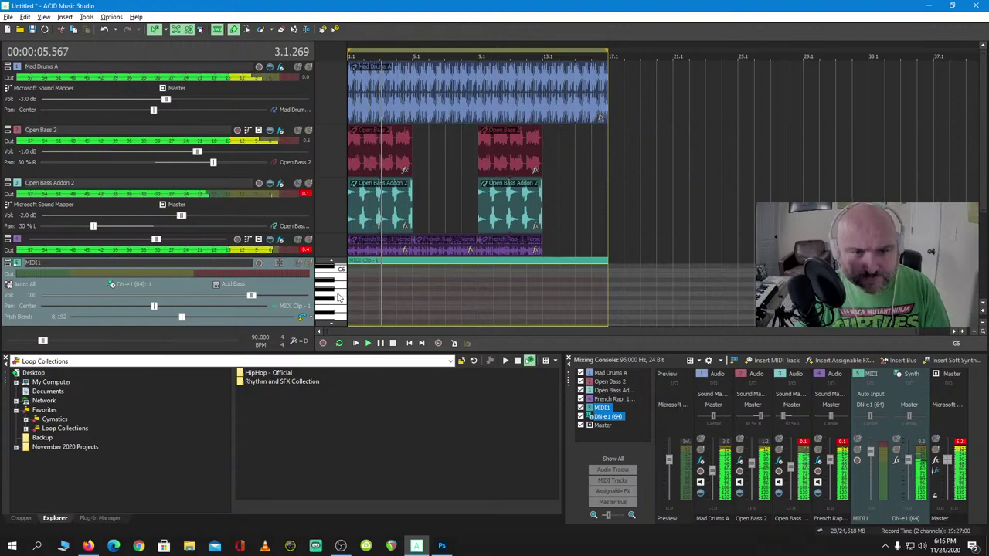
pyautogui.press('space')
# Draw two G5 notes within the first two bars of the MIDI clip and play them back briefly
pyautogui.scroll(2, 351, 296)
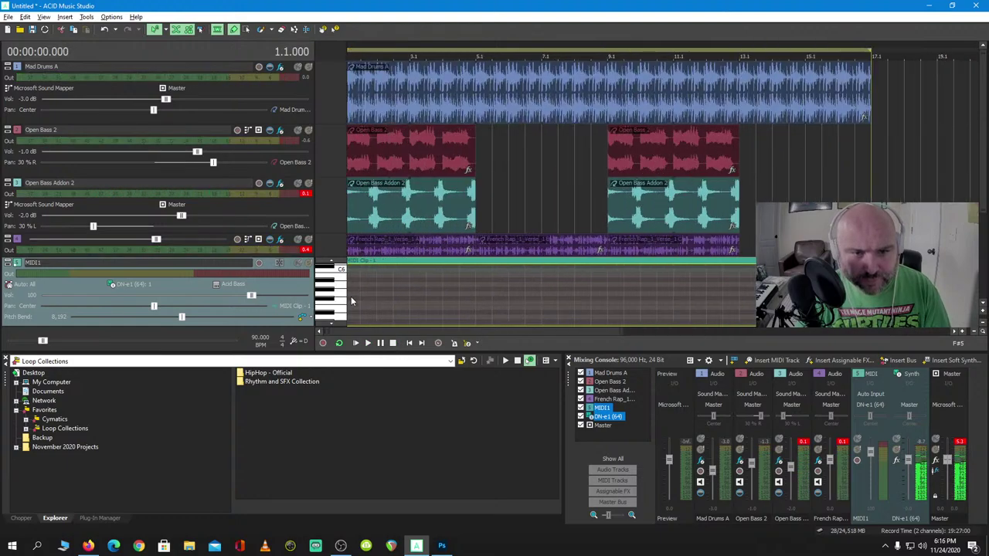
pyautogui.click(352, 293)
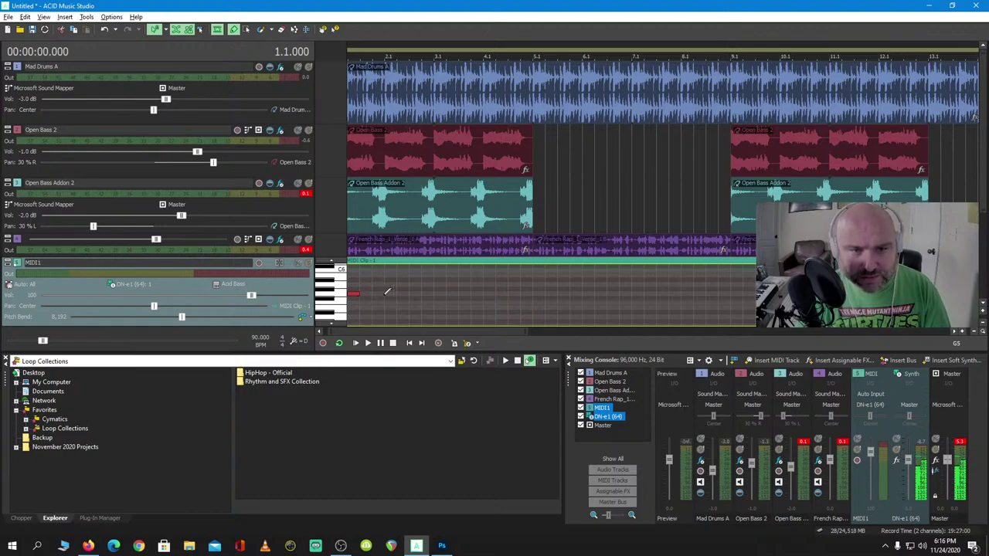
pyautogui.click(387, 293)
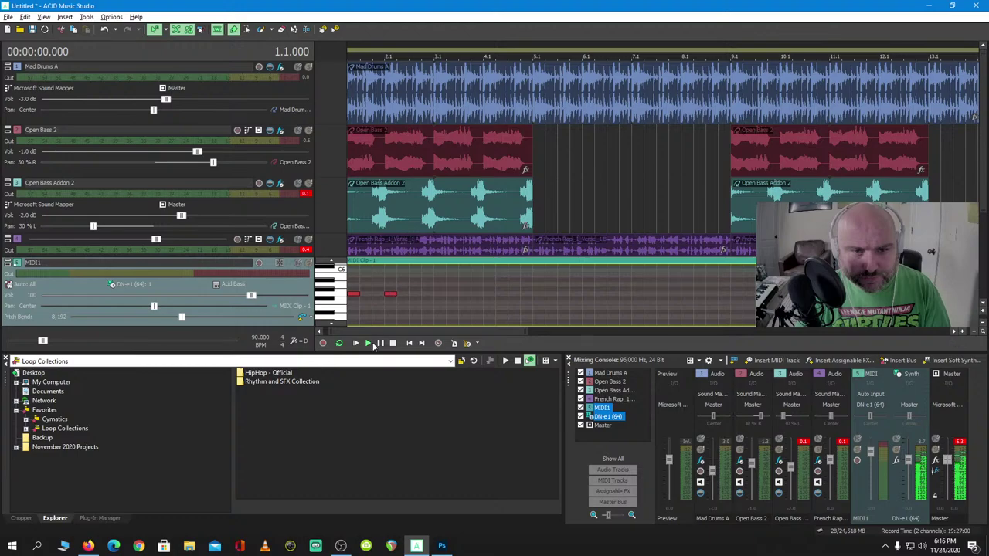
pyautogui.click(368, 343)
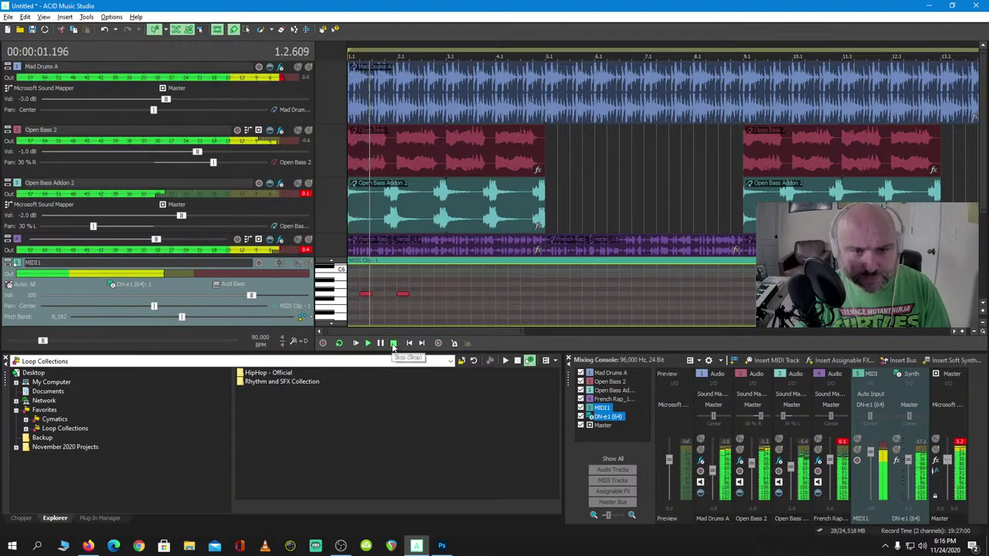
pyautogui.click(392, 343)
# Reposition the two G5 notes to beats 1 and 3 of the first bar and play the project
pyautogui.click(337, 332)
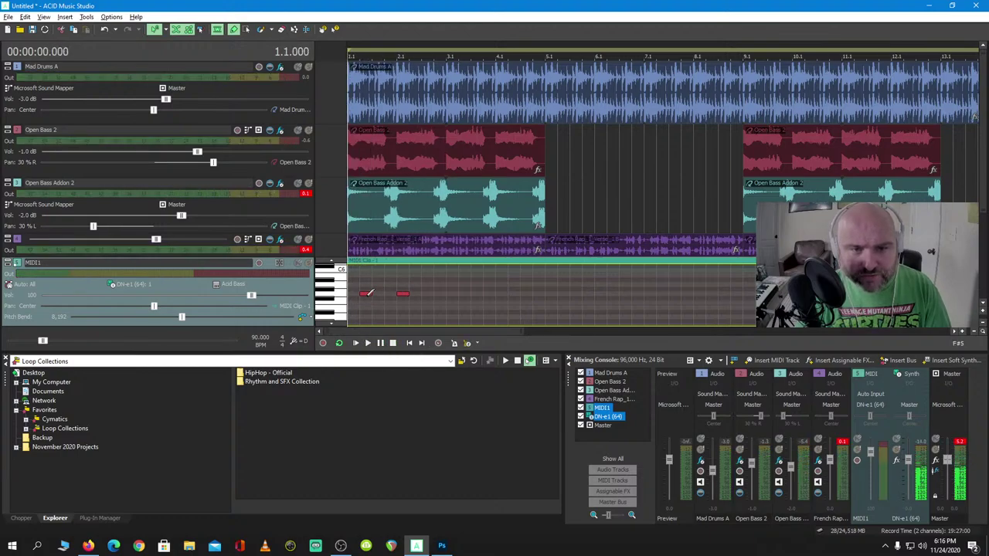
pyautogui.moveTo(368, 293)
pyautogui.mouseDown()
pyautogui.moveTo(356, 294)
pyautogui.moveTo(378, 294)
pyautogui.mouseUp()
pyautogui.click(403, 295)
pyautogui.click(367, 343)
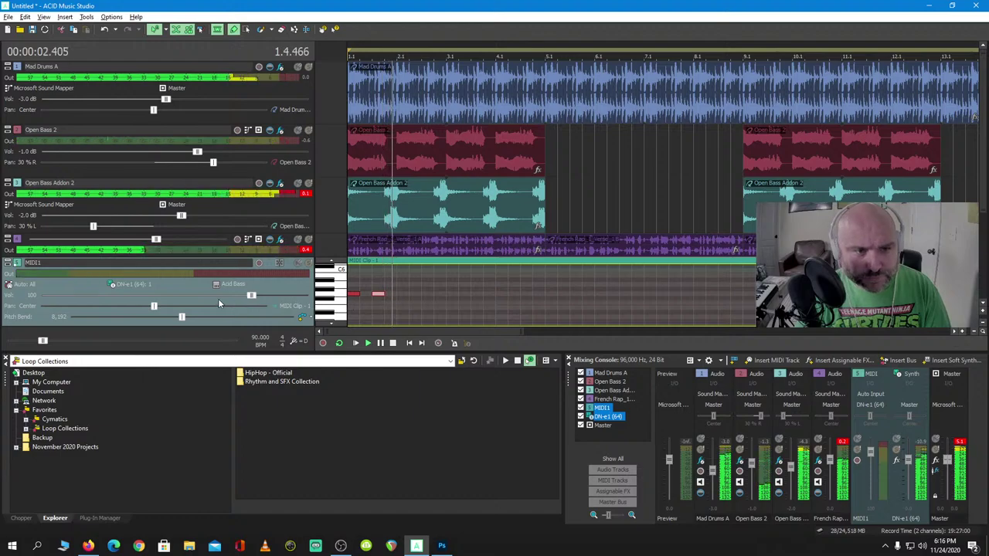
# Add G5 notes on beats 1 and 3 of bars 2 to 4, correcting the last one to G5
pyautogui.click(403, 294)
pyautogui.click(429, 293)
pyautogui.click(454, 293)
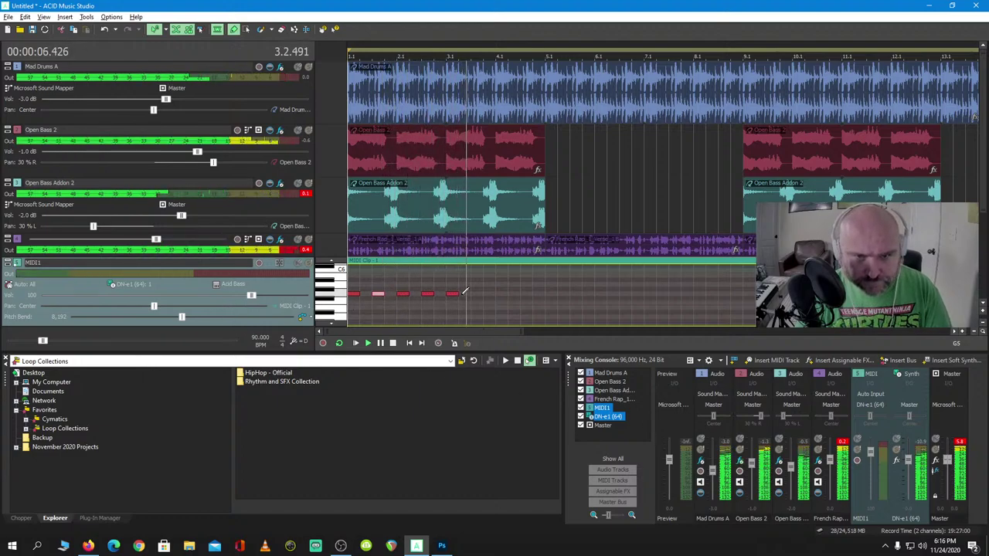
pyautogui.click(477, 293)
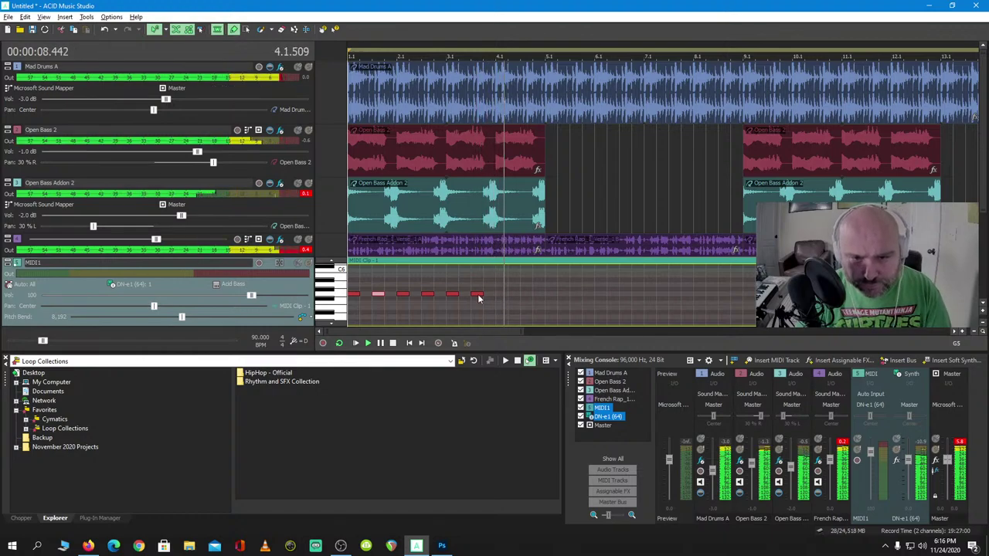
pyautogui.click(502, 293)
pyautogui.click(527, 295)
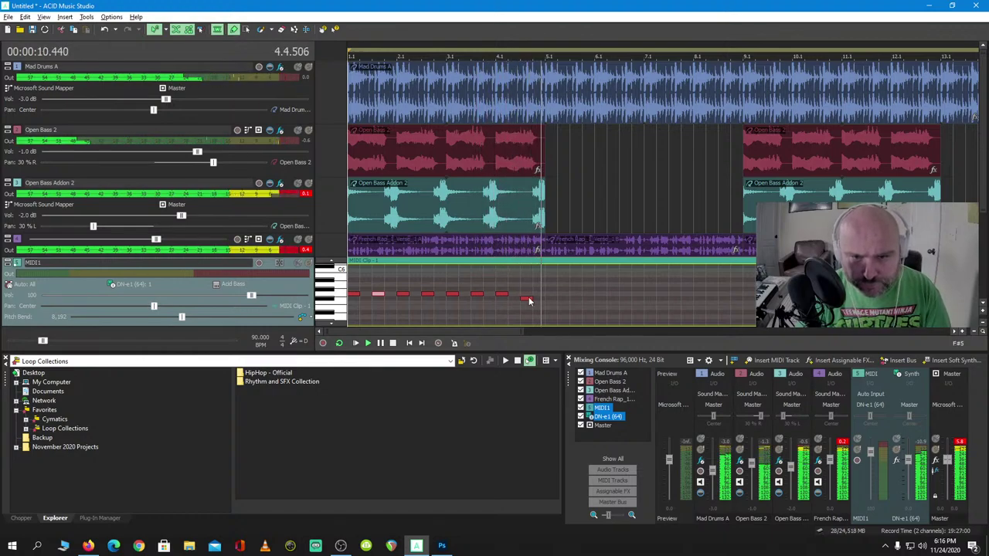
pyautogui.press('space')
pyautogui.click(527, 294)
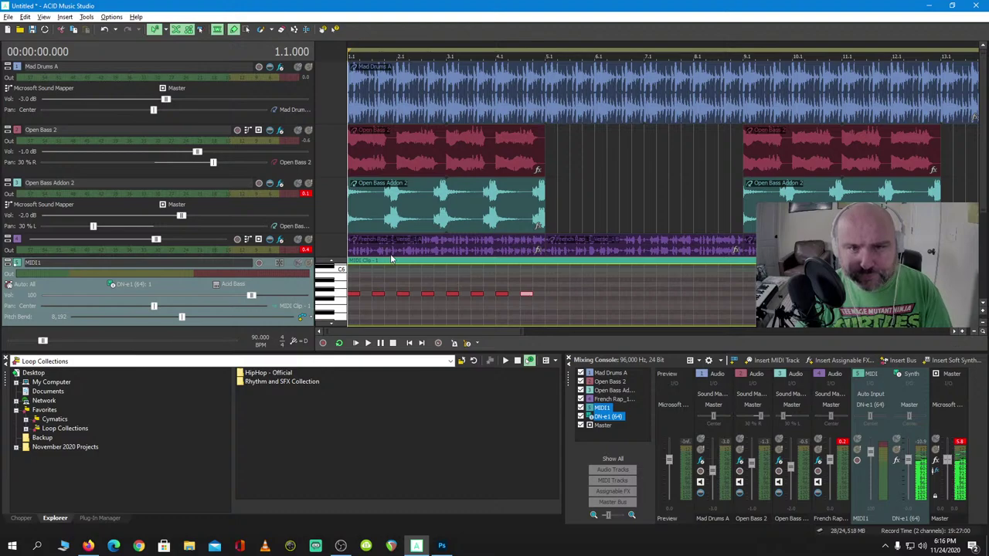
# Mute the French Rap vocal track and raise the MIDI1 track's volume to 120 while playing the project
pyautogui.click(298, 241)
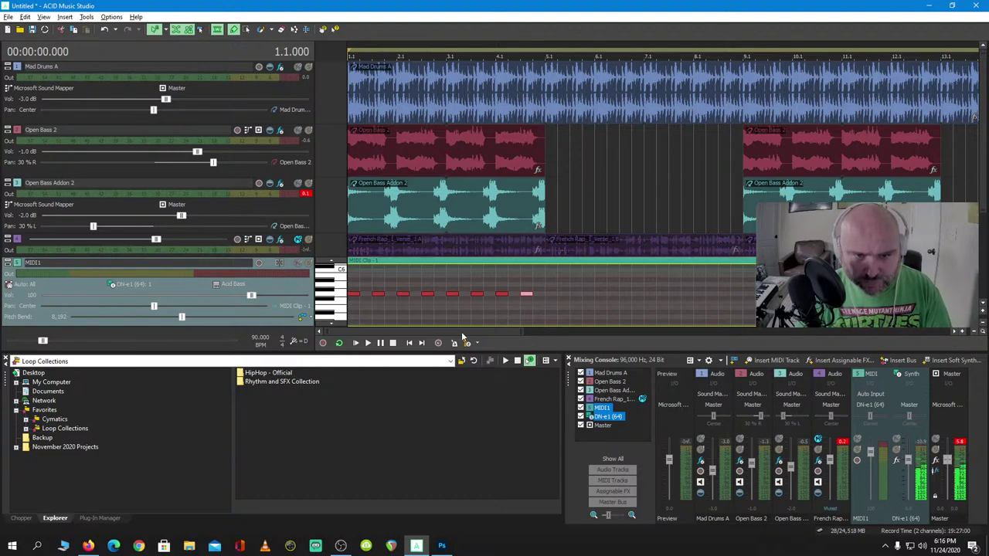
pyautogui.click(367, 343)
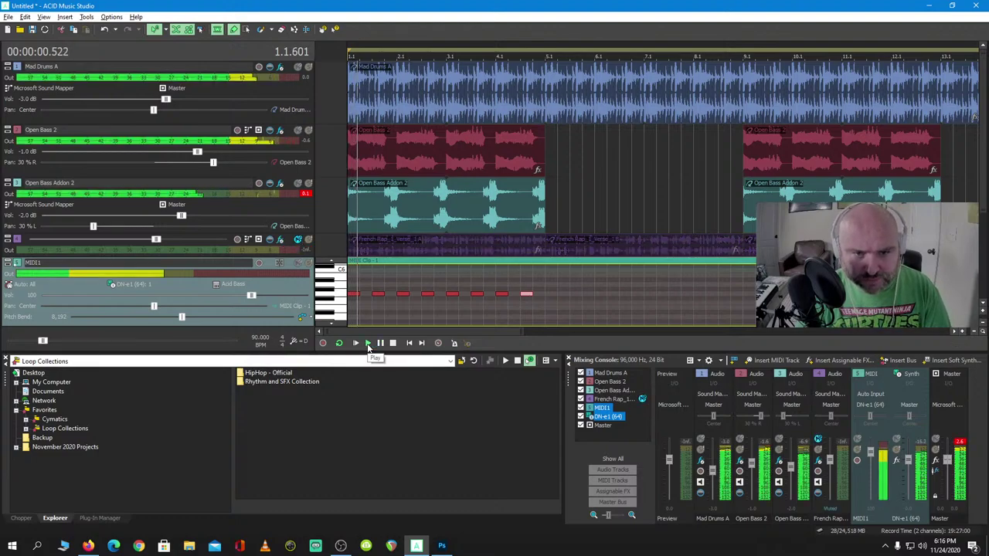
pyautogui.click(267, 299)
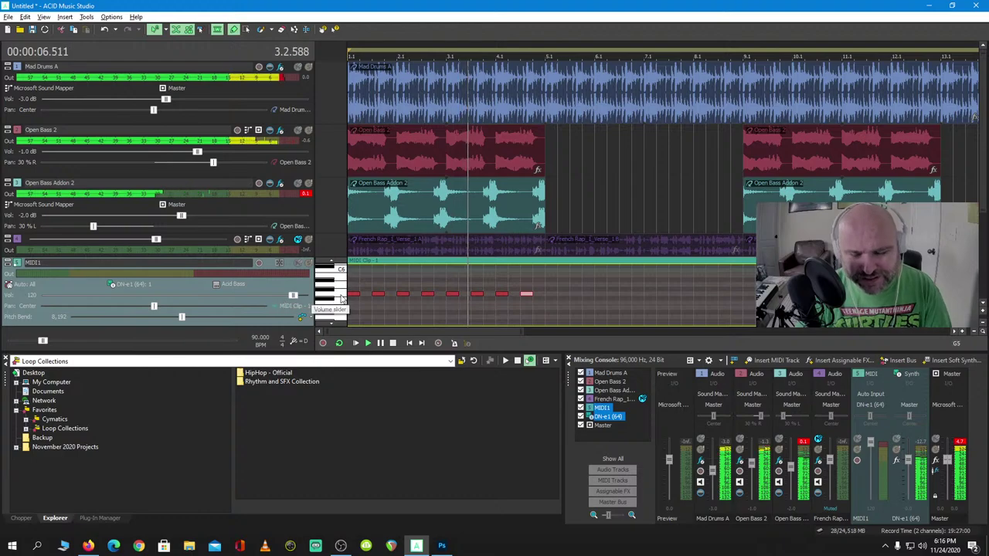
pyautogui.press('space')
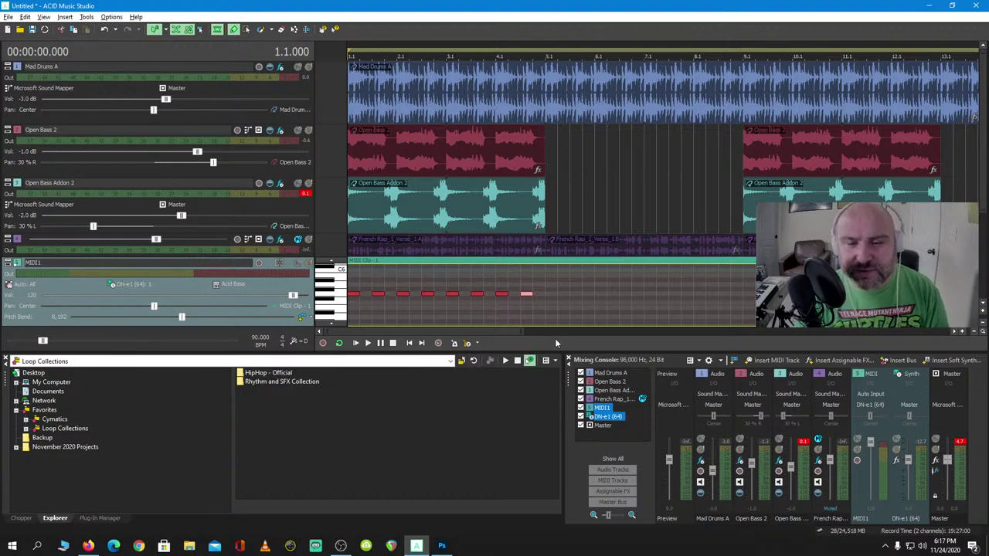
# Place the cursor at the start of bar 9 on the MIDI1 clip, with the whole arrangement in view
pyautogui.moveTo(796, 331); pyautogui.dragTo(822, 334)
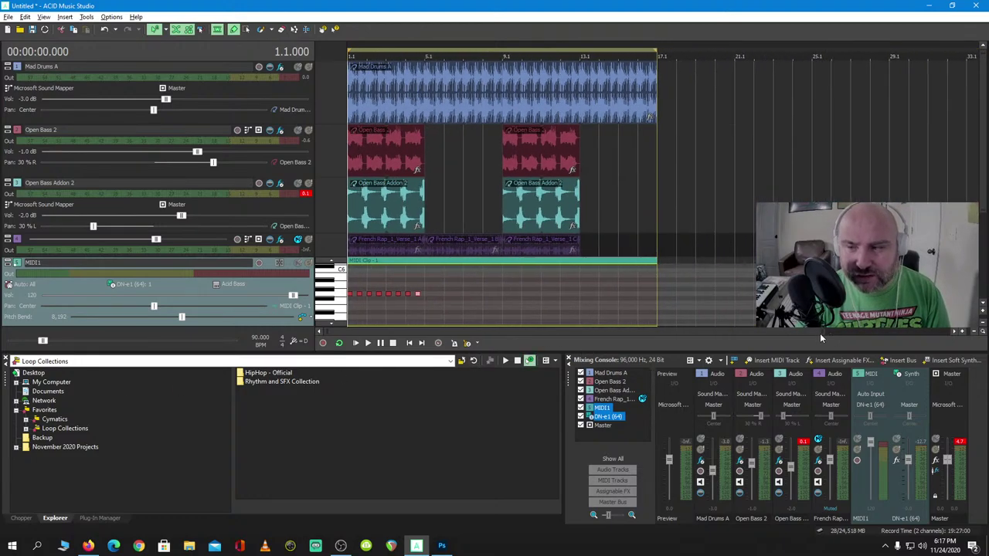
pyautogui.scroll(-2, 536, 276)
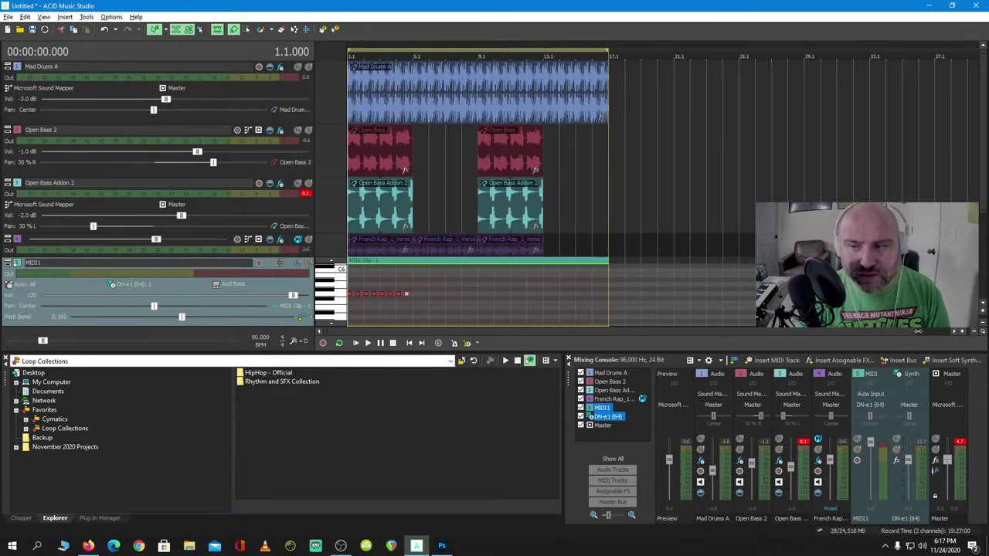
pyautogui.click(480, 260)
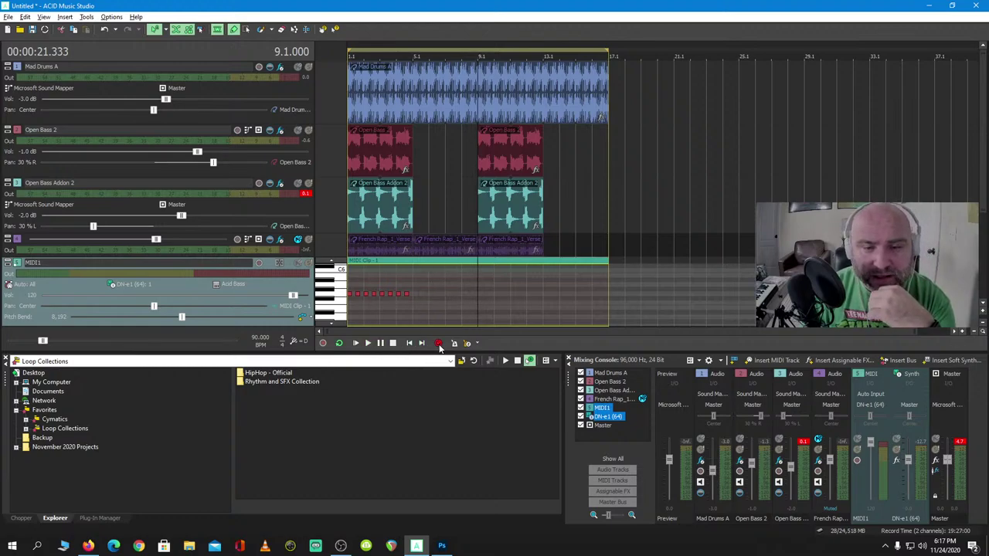
# Delete the MIDI clip from the MIDI1 track and return the cursor to the start of the project
pyautogui.click(409, 343)
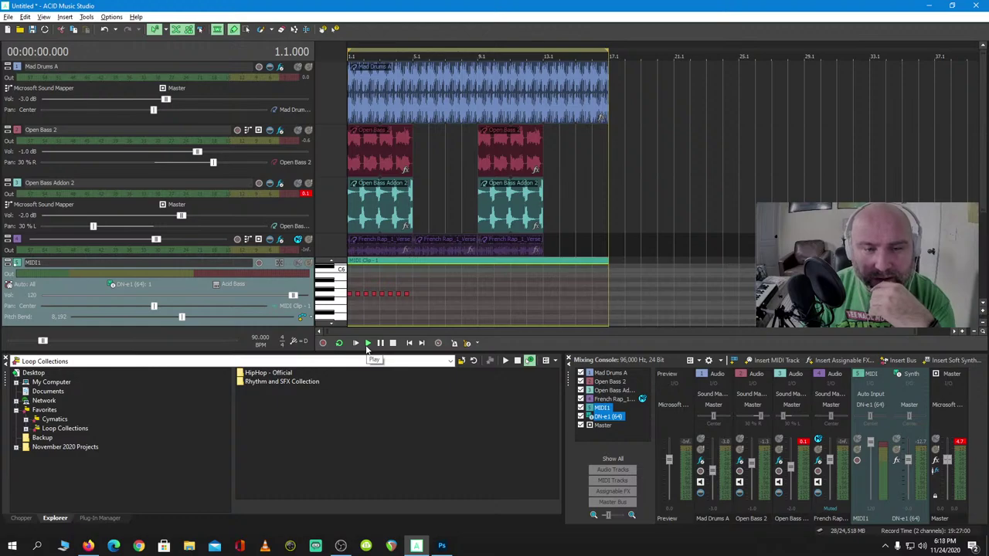
pyautogui.click(414, 263)
pyautogui.press('Delete')
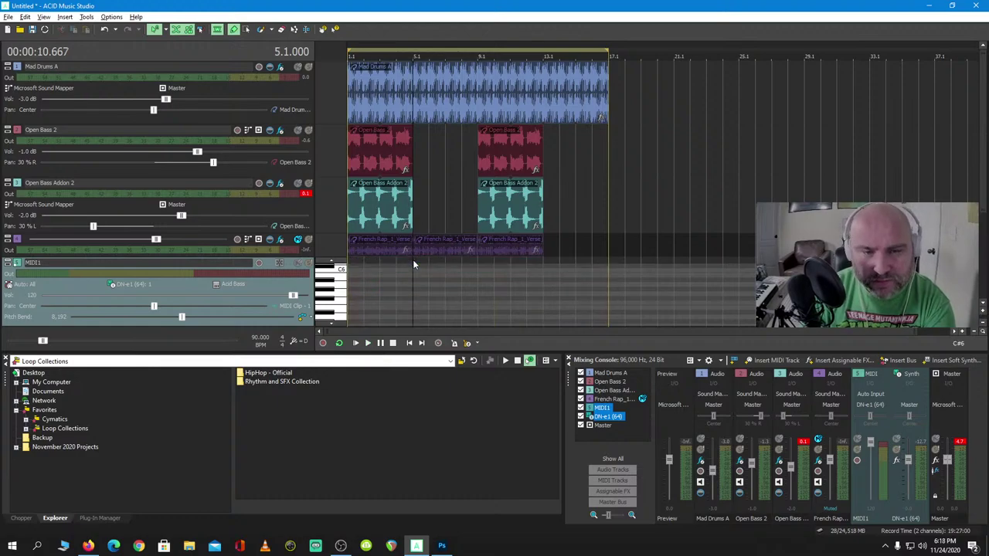
pyautogui.click(410, 343)
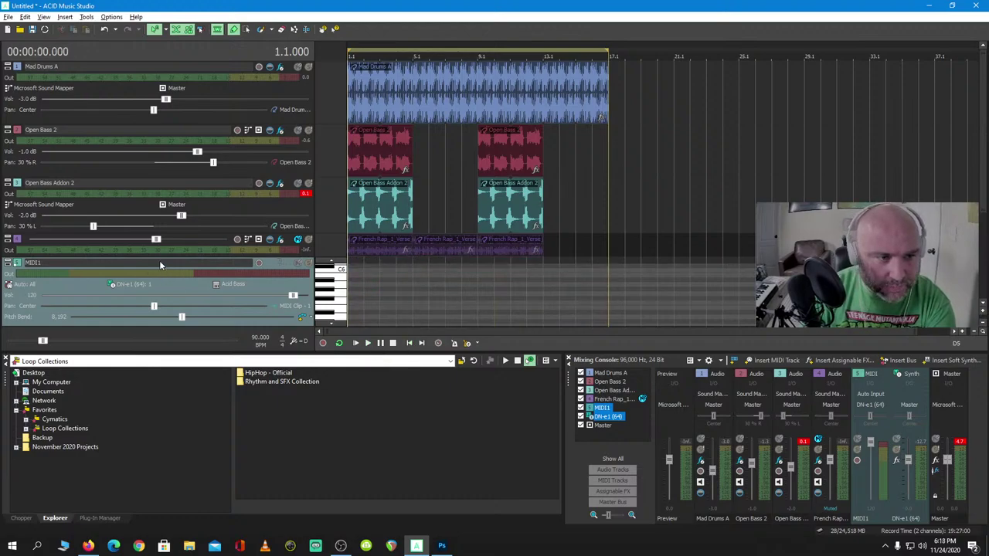
pyautogui.doubleClick(102, 263)
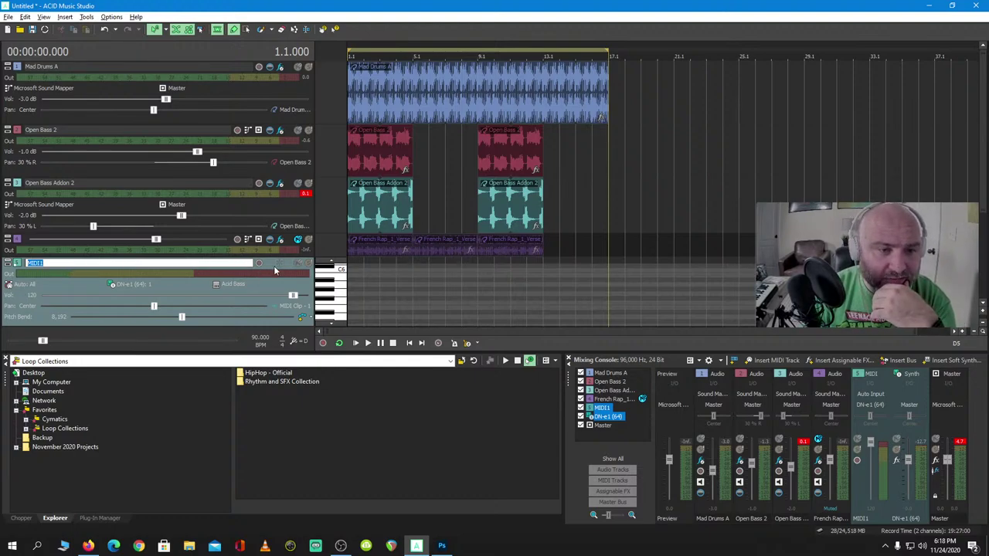
pyautogui.press('Return')
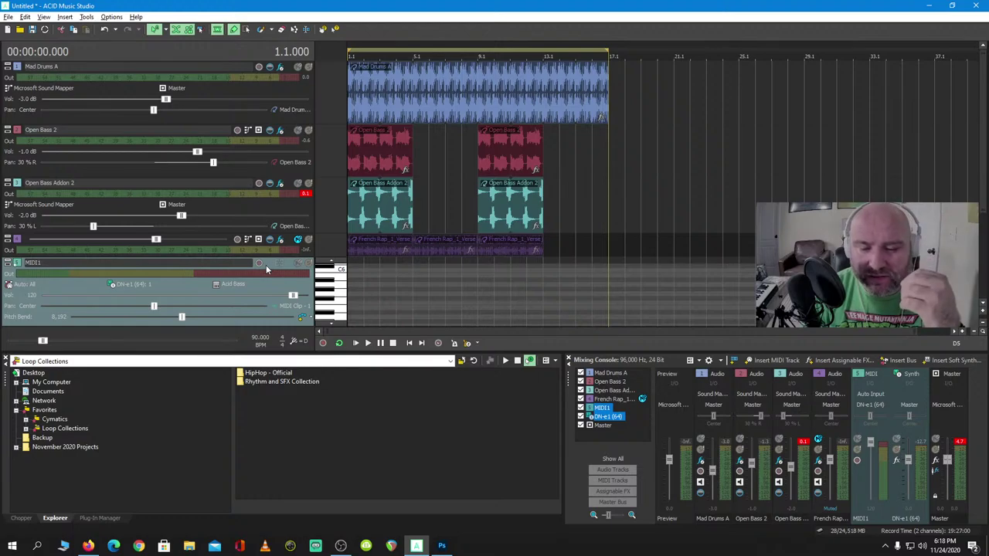
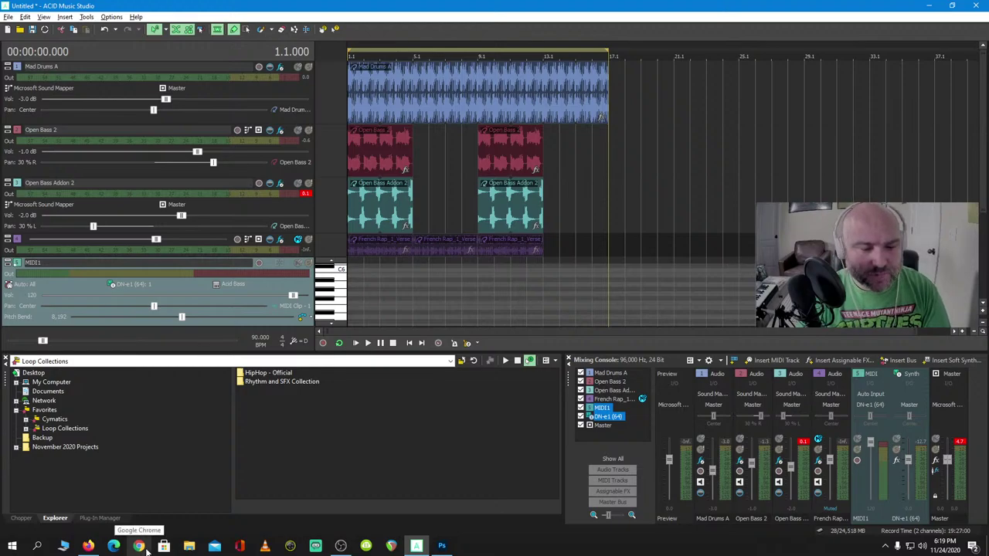
# Switch to Firefox and open vgmusic.com in a new tab
pyautogui.click(116, 546)
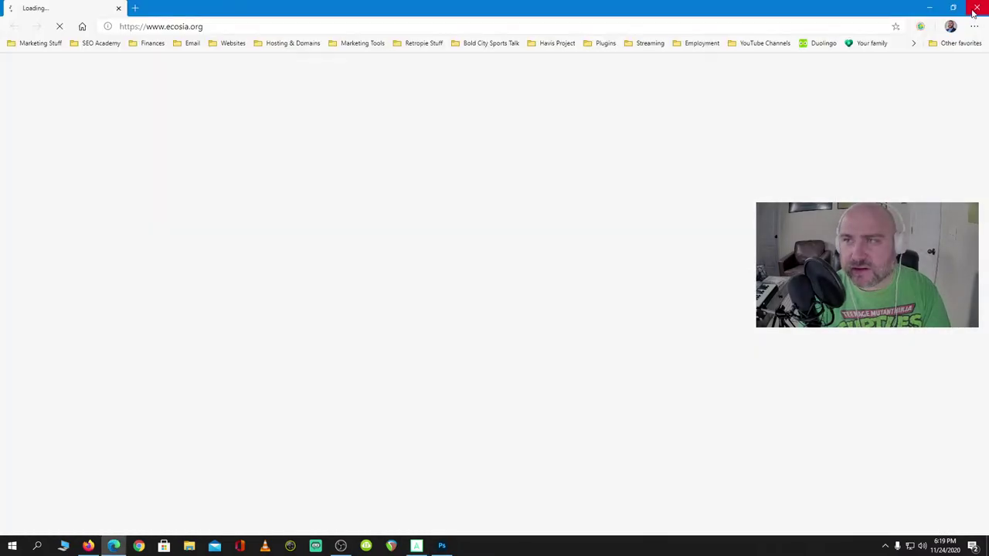
pyautogui.click(976, 6)
pyautogui.click(88, 547)
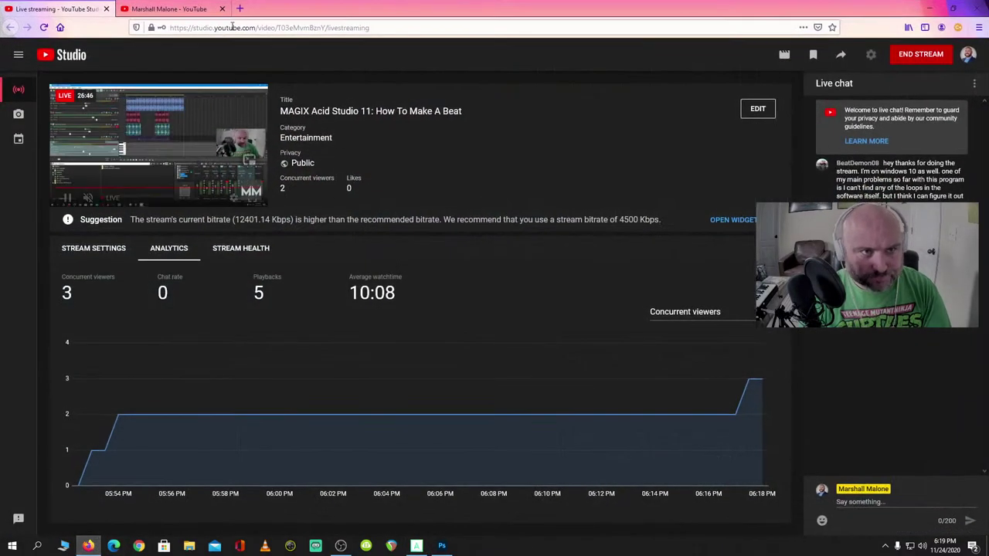
pyautogui.click(238, 9)
pyautogui.write('vgmusic.com')
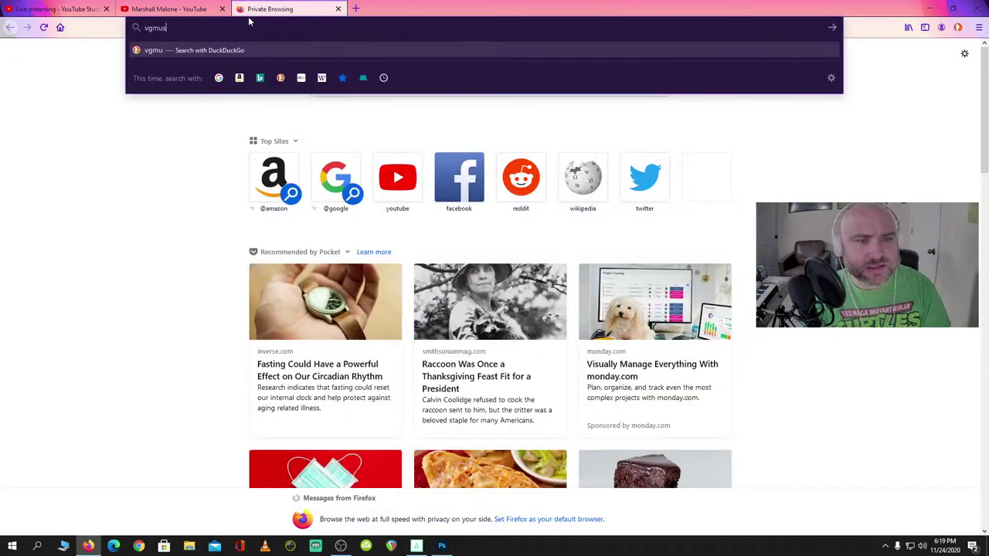
pyautogui.press('Return')
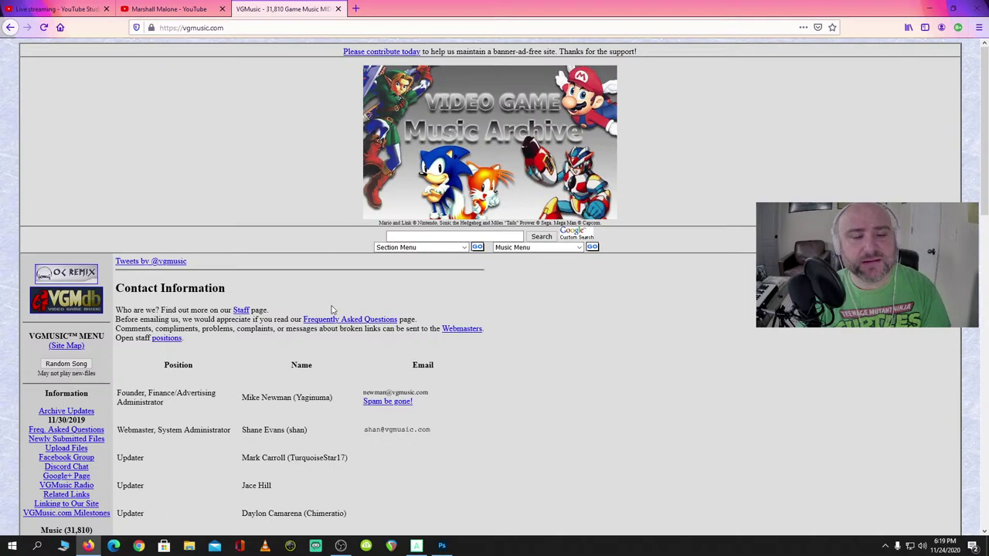
# Look through the Nintendo Switch and NES music listings, returning to the site's main page
pyautogui.scroll(-2, 330, 311)
pyautogui.scroll(-2, 328, 311)
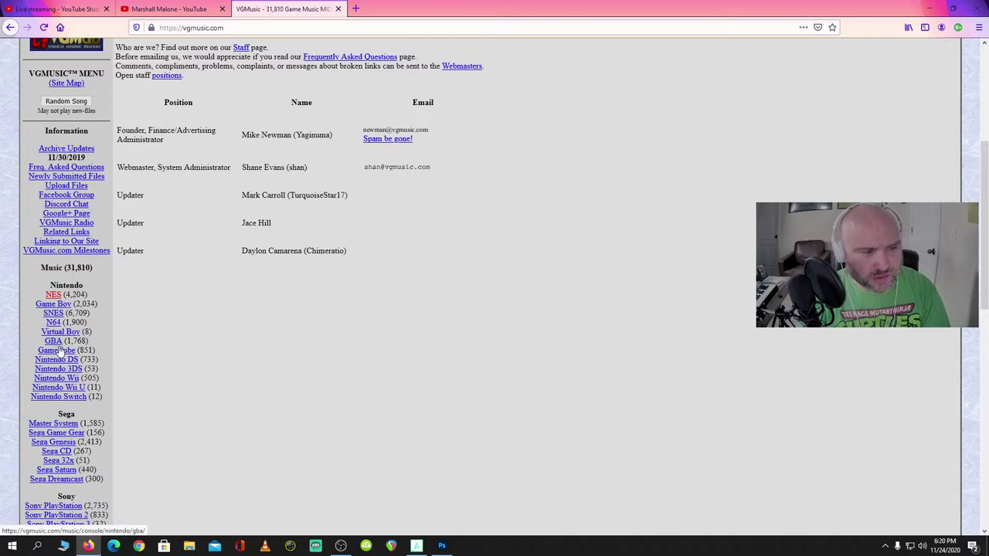
pyautogui.click(71, 397)
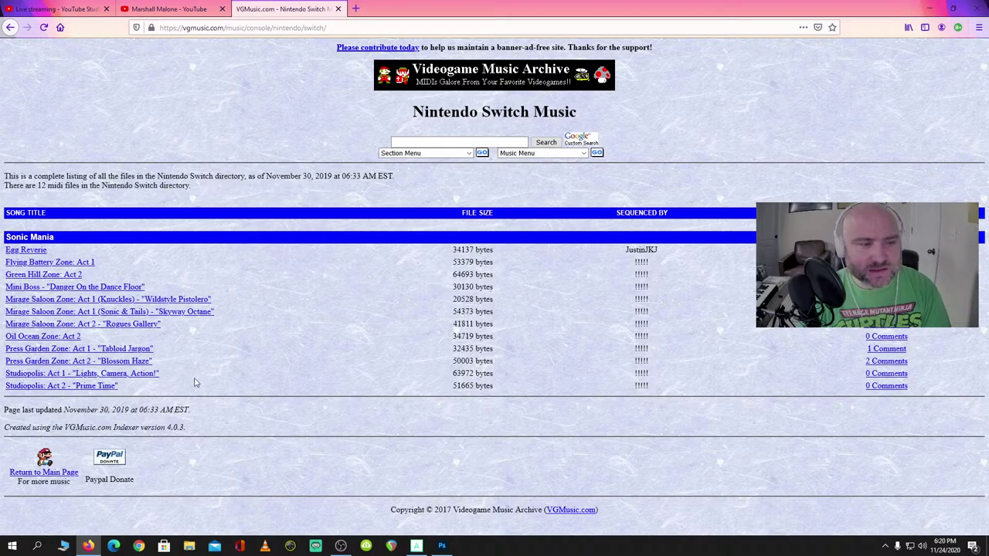
pyautogui.rightClick(363, 194)
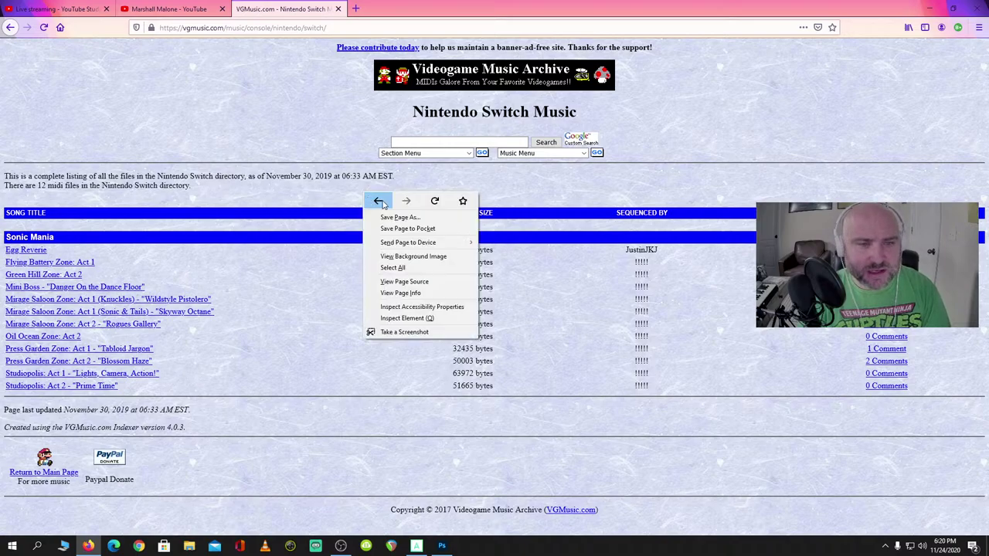
pyautogui.click(377, 202)
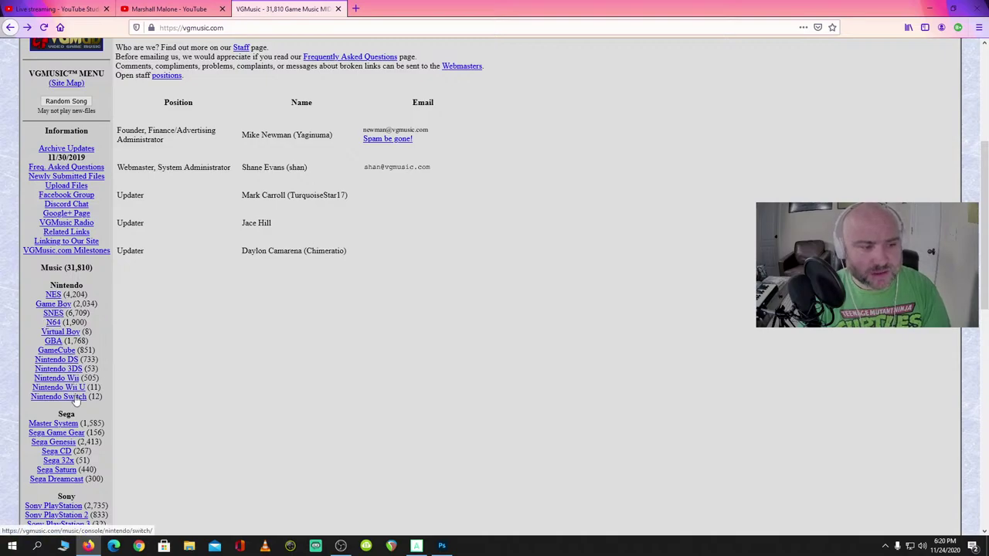
pyautogui.click(53, 294)
pyautogui.rightClick(232, 303)
pyautogui.click(247, 310)
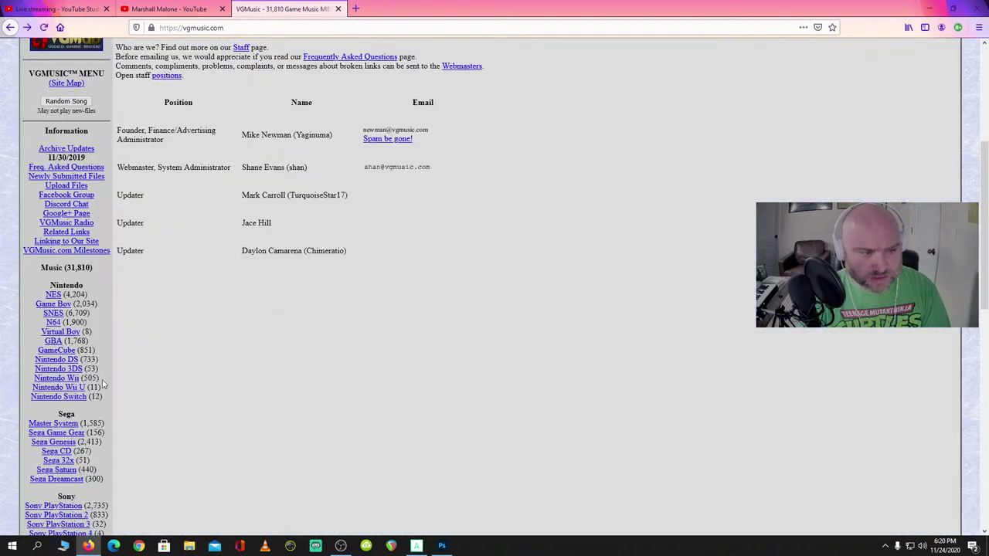
pyautogui.click(75, 396)
pyautogui.rightClick(275, 268)
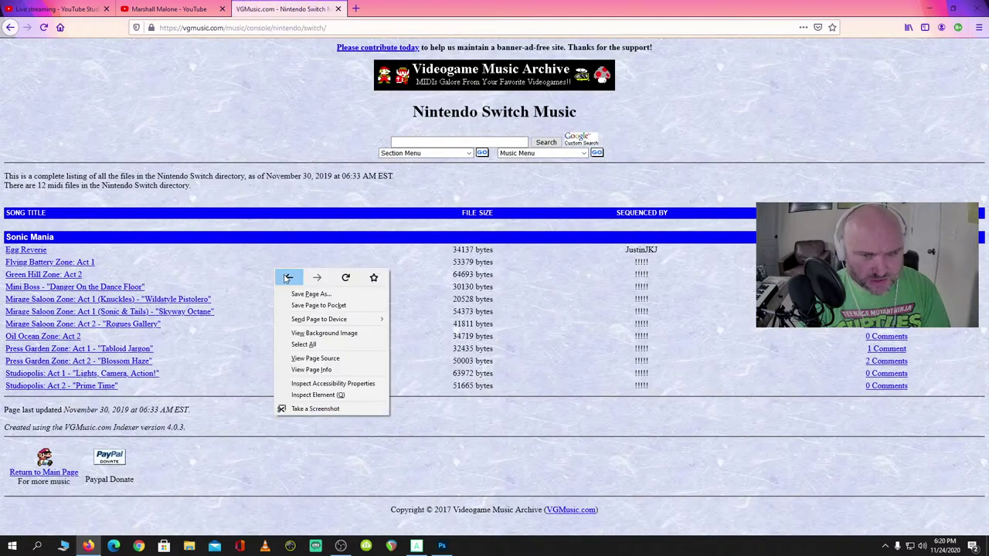
pyautogui.click(286, 277)
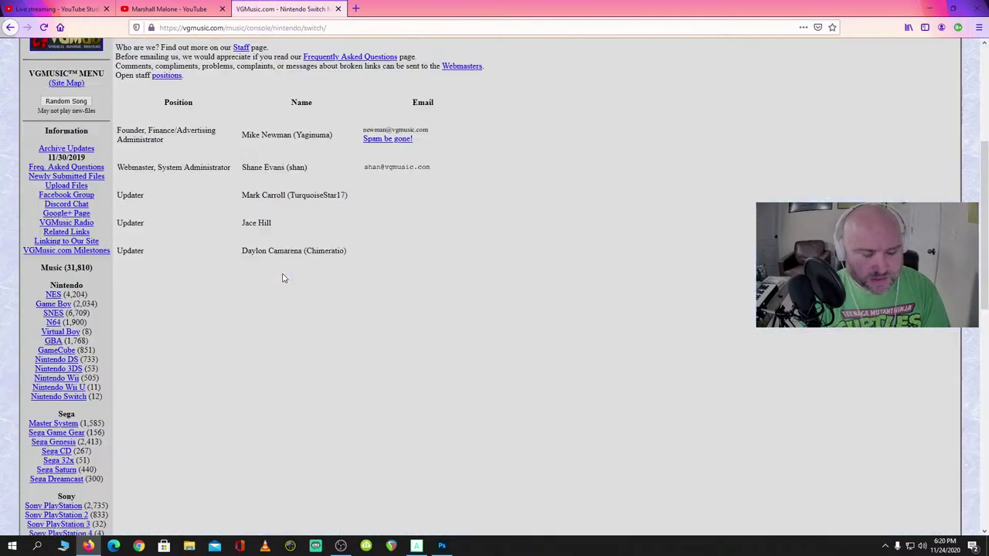
# Open the NES music listing and find "super mario bros" within the page
pyautogui.click(53, 295)
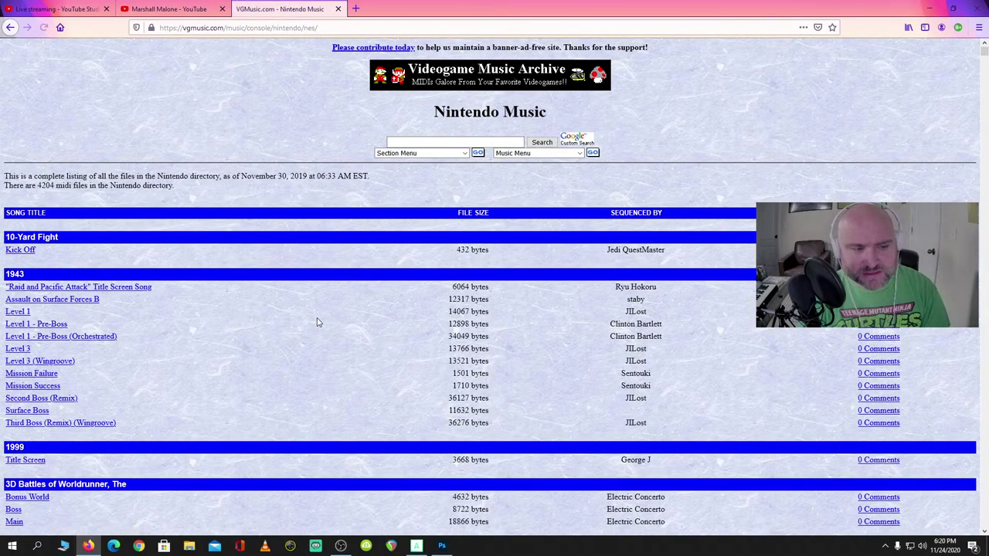
pyautogui.scroll(-2, 314, 329)
pyautogui.scroll(-10, 314, 329)
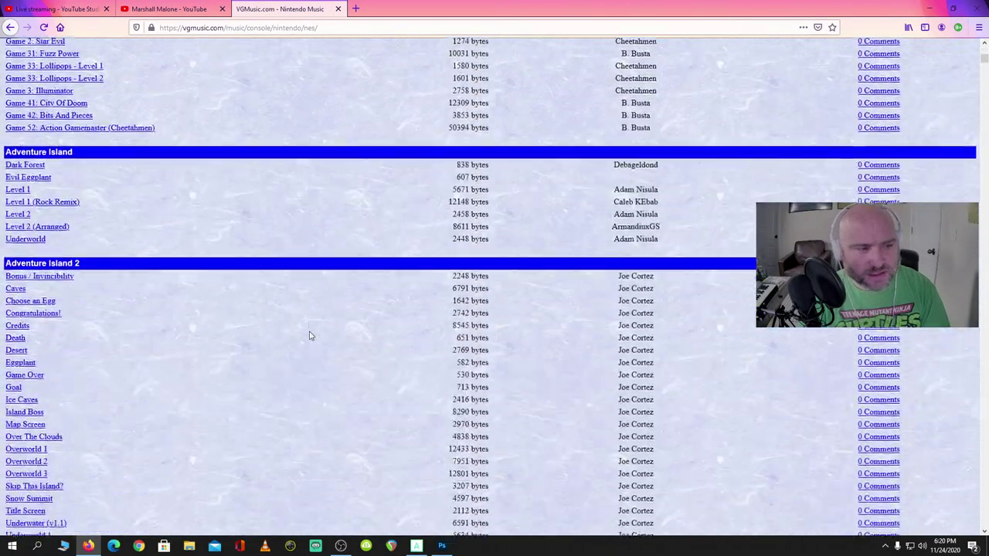
pyautogui.scroll(-8, 309, 333)
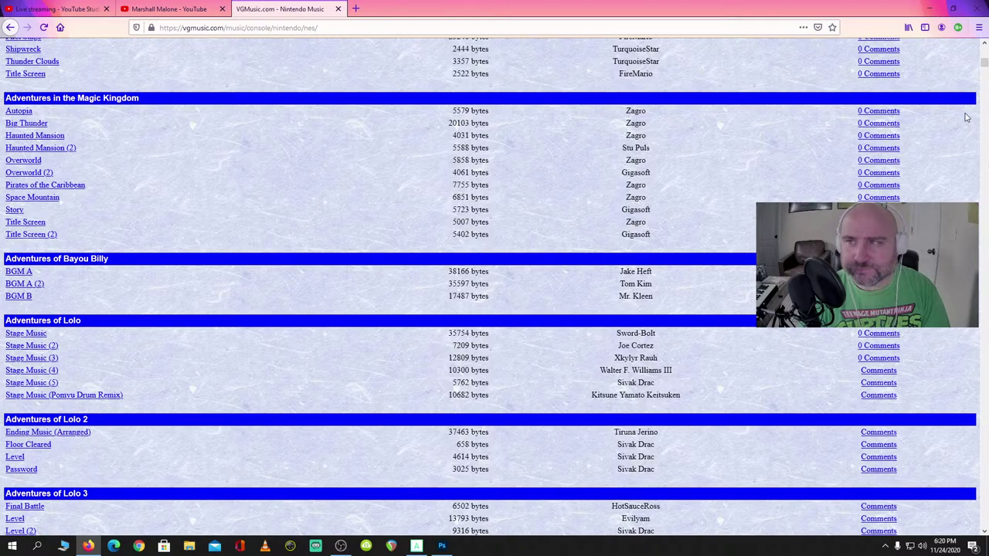
pyautogui.hotkey('ctrl', 'f')
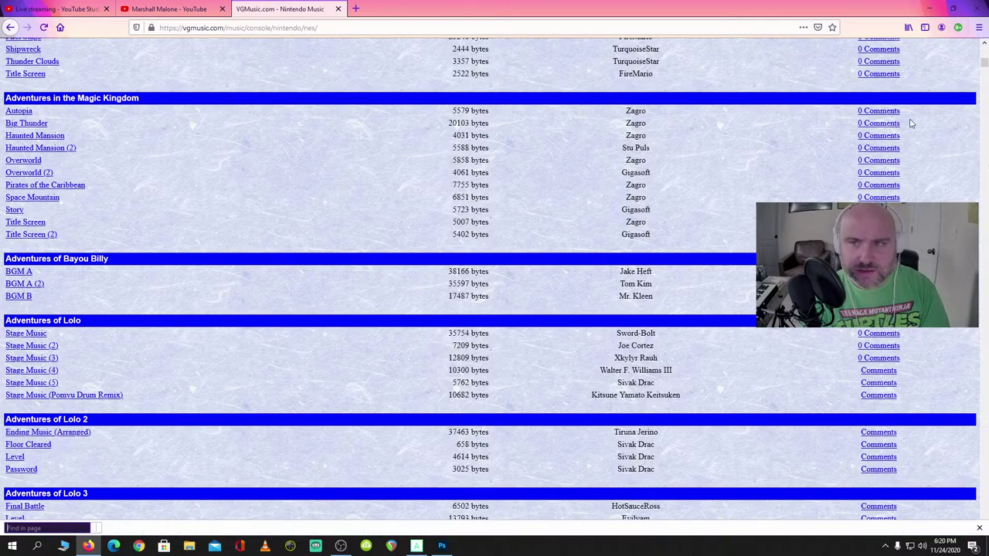
pyautogui.write('super mario')
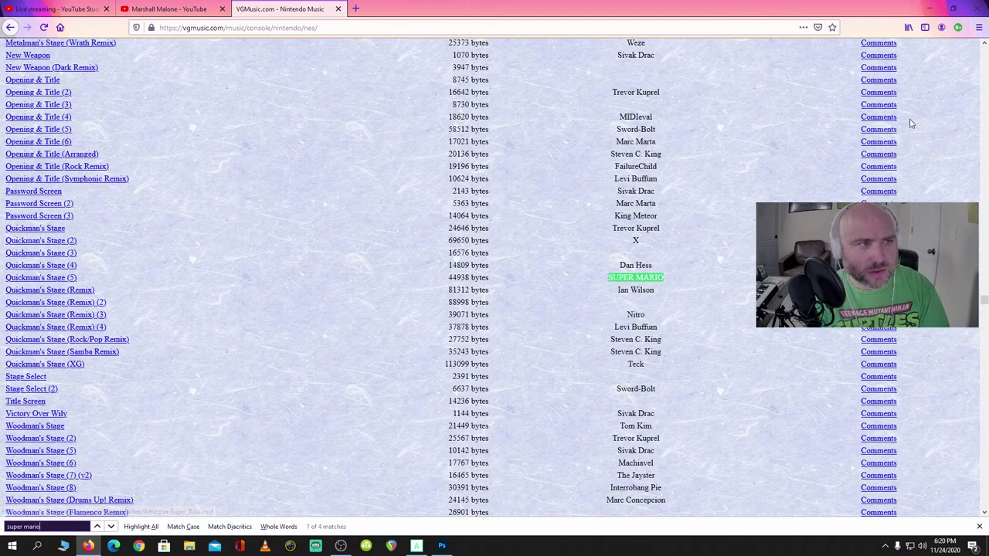
pyautogui.write(' bros')
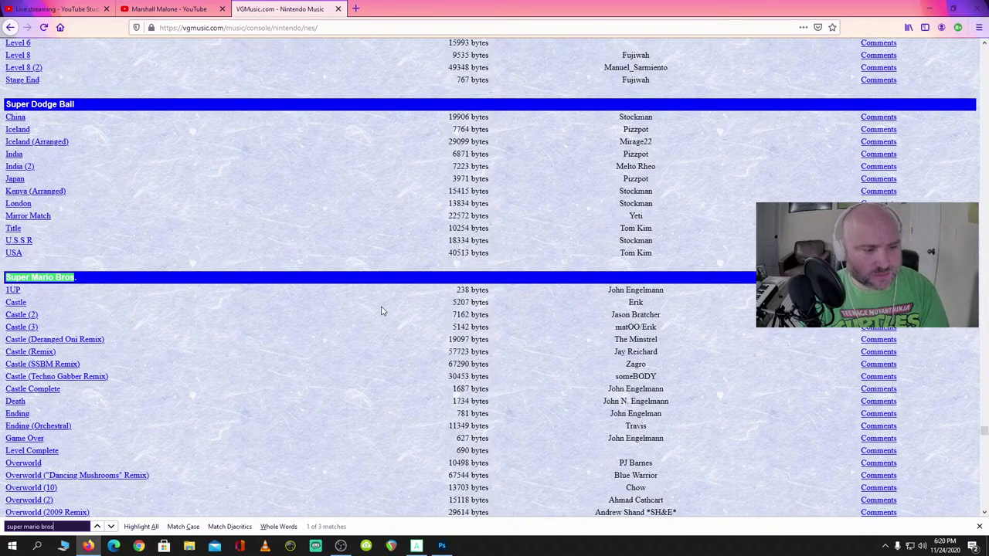
# Download the first Overworld MIDI, Smbtheme.mid, from the Super Mario Bros. section by saving the file, and close the page search
pyautogui.scroll(-7, 381, 311)
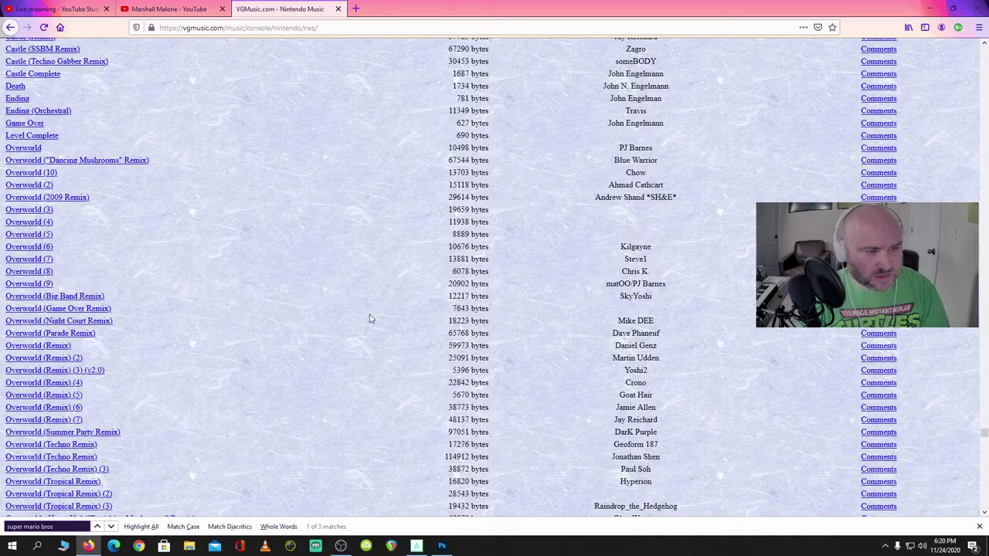
pyautogui.scroll(-7, 370, 319)
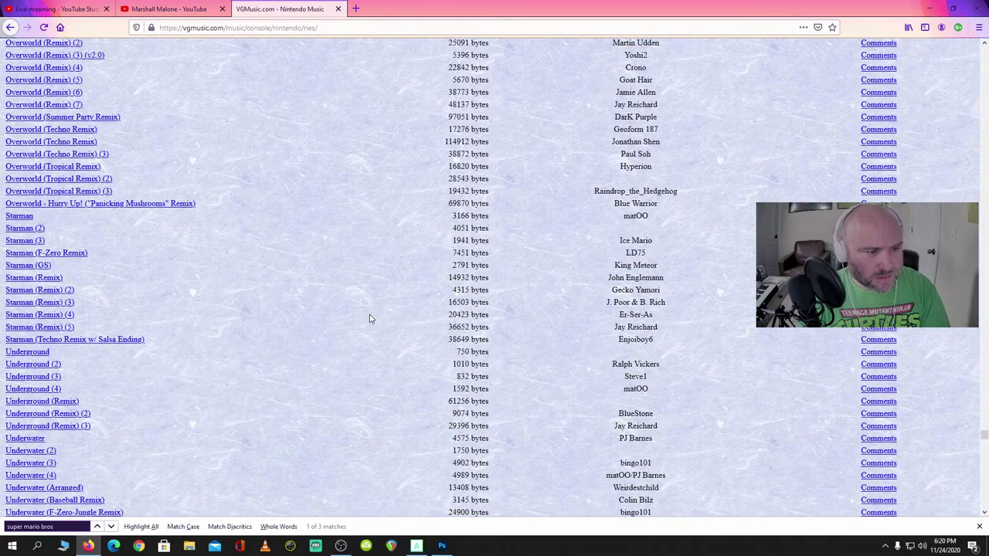
pyautogui.scroll(8, 370, 318)
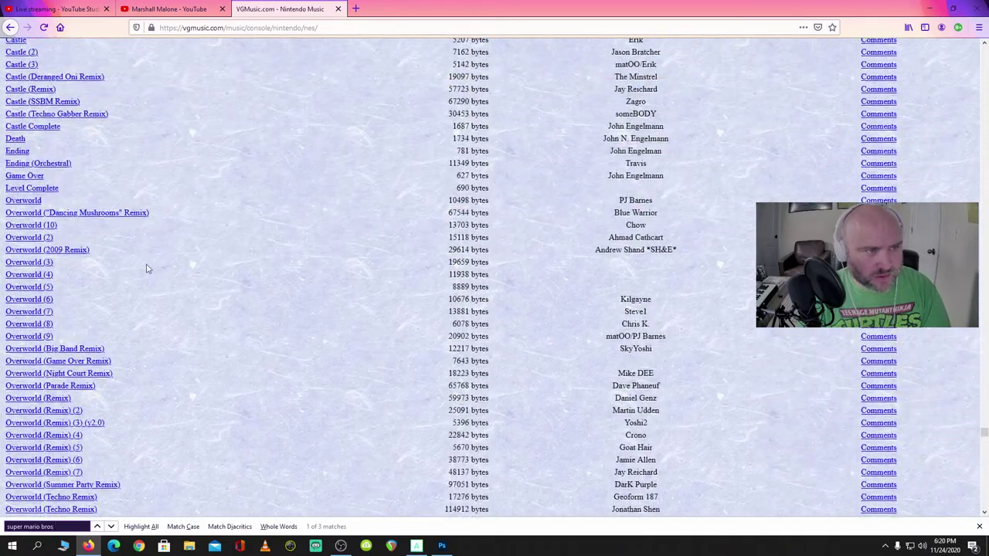
pyautogui.click(19, 202)
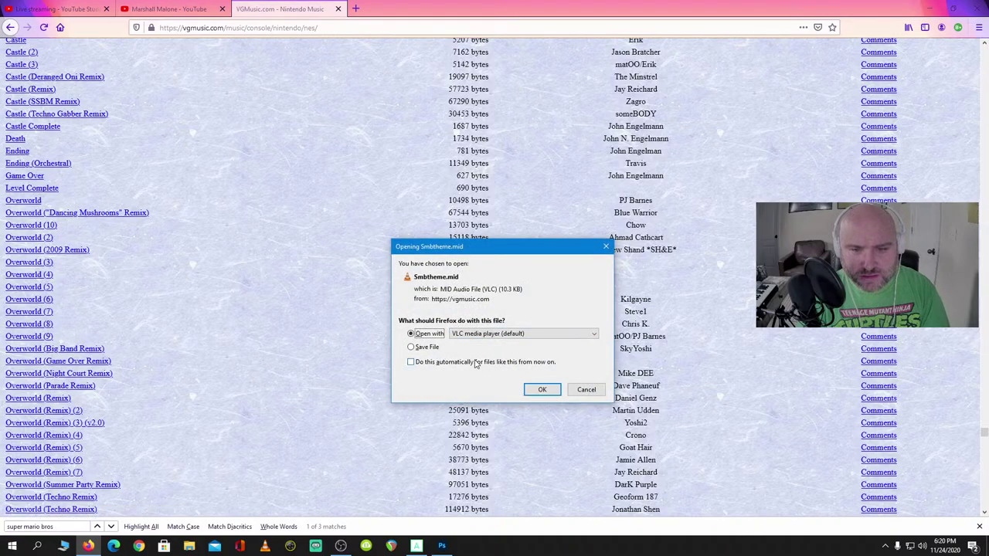
pyautogui.click(427, 347)
pyautogui.click(543, 390)
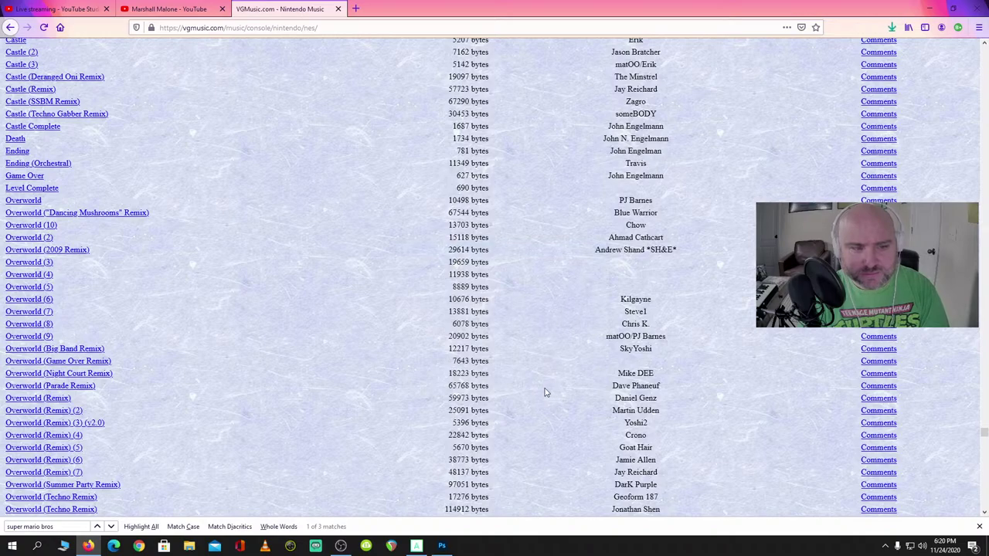
pyautogui.click(978, 526)
# Show Smbtheme.mid in the Downloads folder, close the folder and minimize the browser to reach the desktop
pyautogui.click(892, 27)
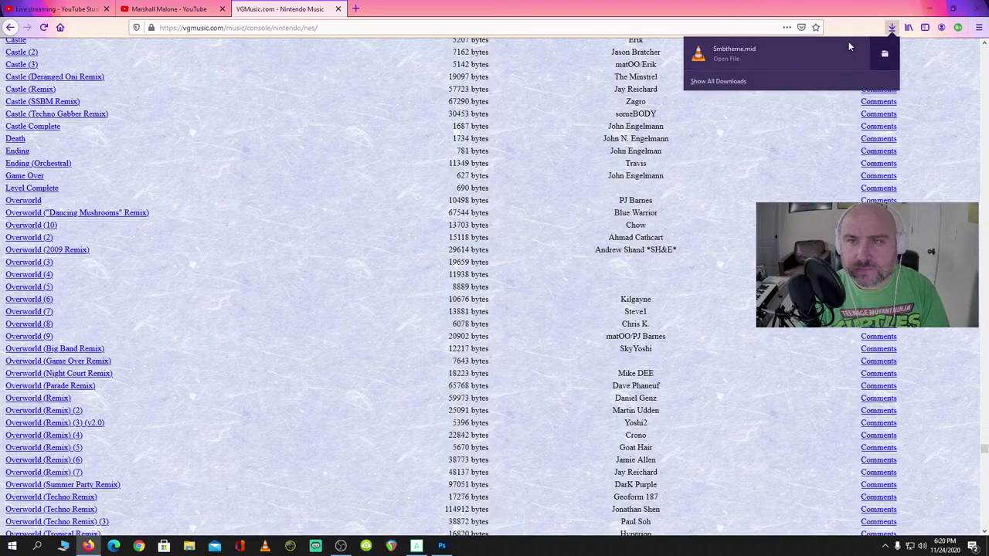
pyautogui.click(884, 53)
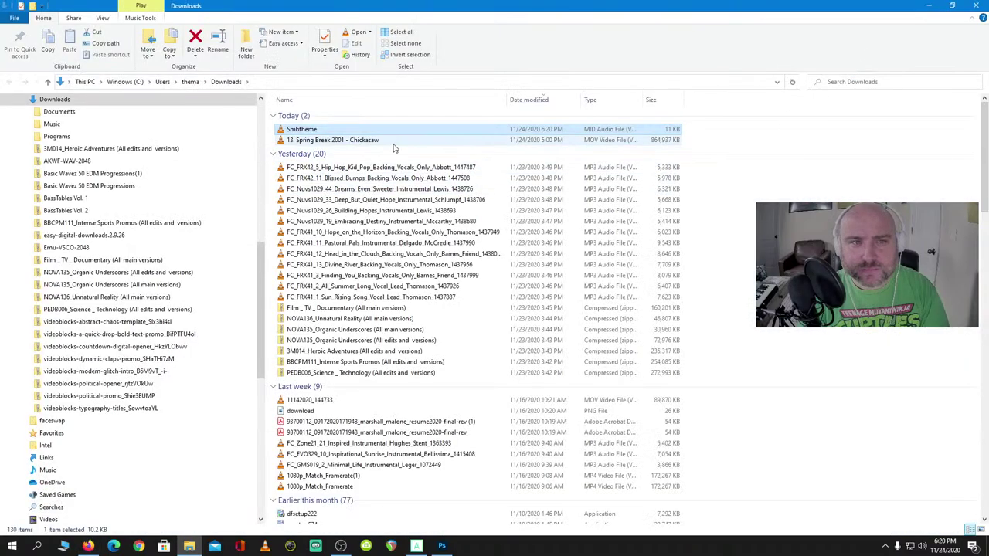
pyautogui.rightClick(330, 131)
pyautogui.click(975, 6)
pyautogui.click(975, 7)
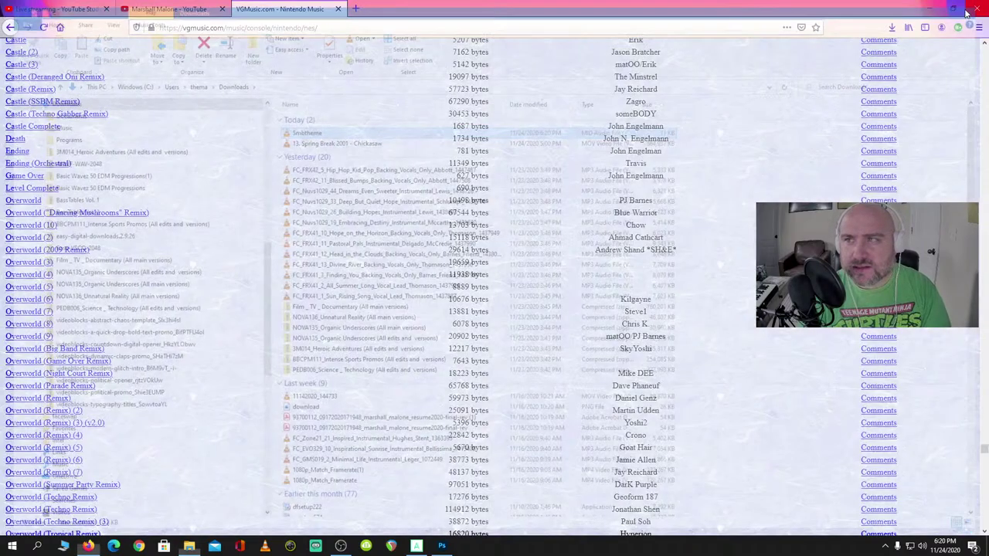
pyautogui.click(932, 8)
pyautogui.click(930, 9)
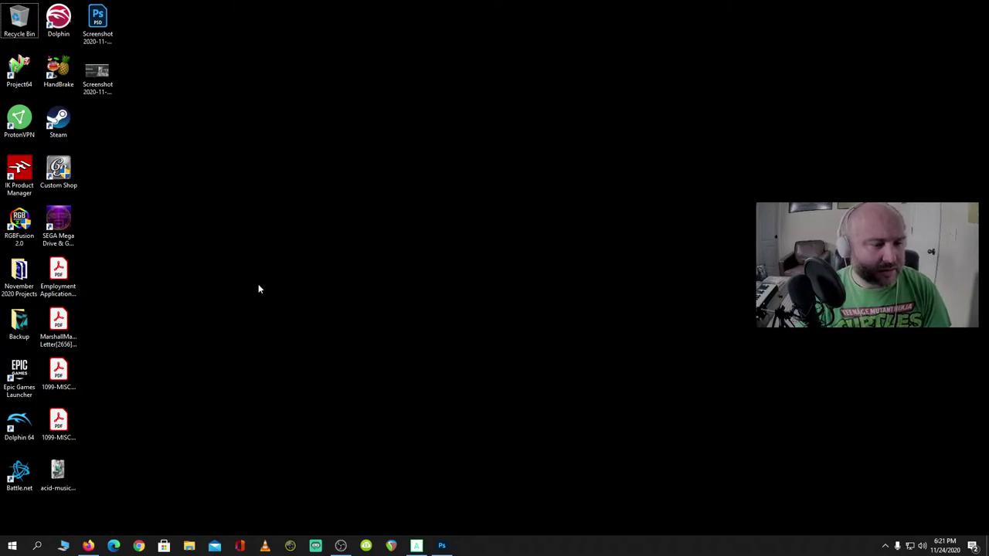
# Copy Smbtheme from the Downloads folder and paste it onto the desktop, closing the folder and minimizing the browser
pyautogui.hotkey('alt', 'Tab')
pyautogui.hotkey('alt', 'Tab')
pyautogui.hotkey('alt', 'Tab')
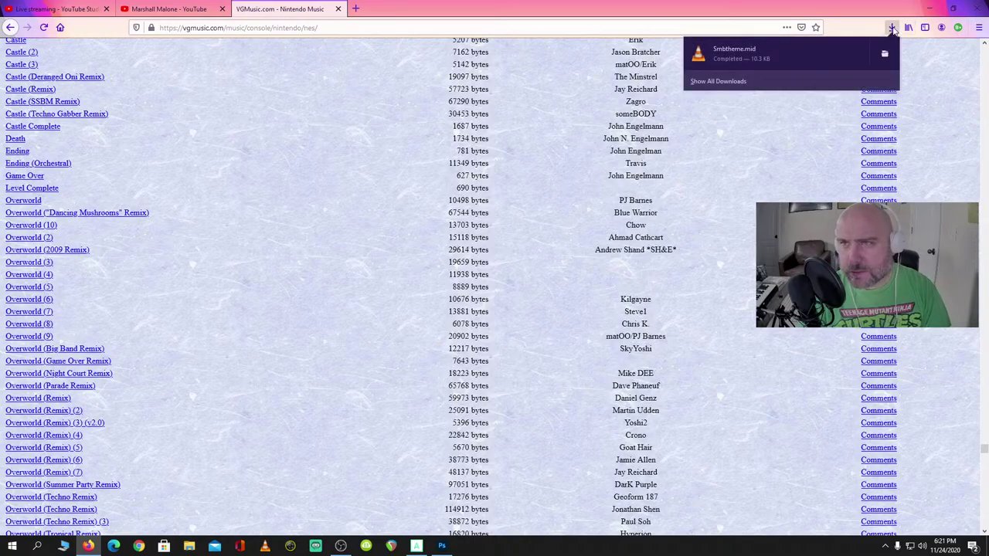
pyautogui.rightClick(737, 52)
pyautogui.click(876, 51)
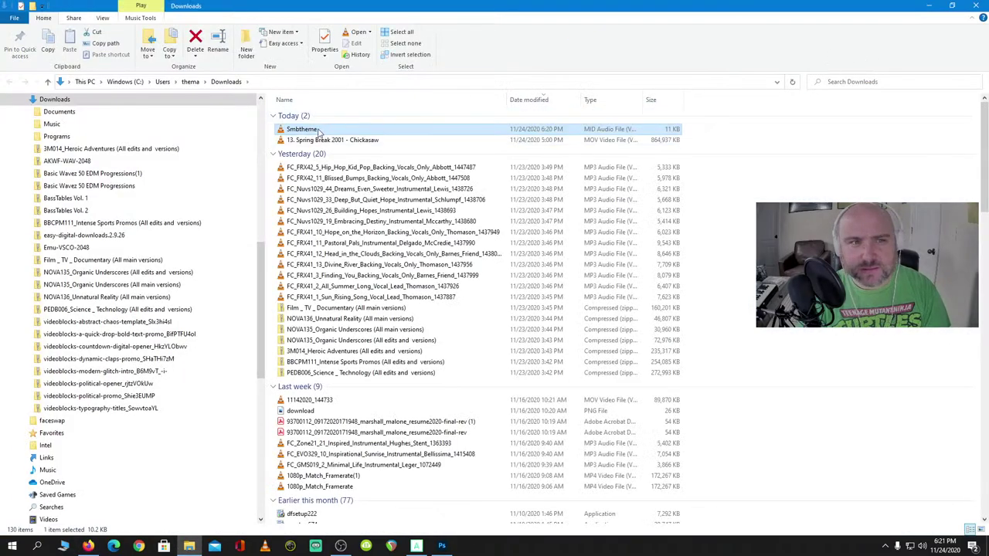
pyautogui.rightClick(308, 129)
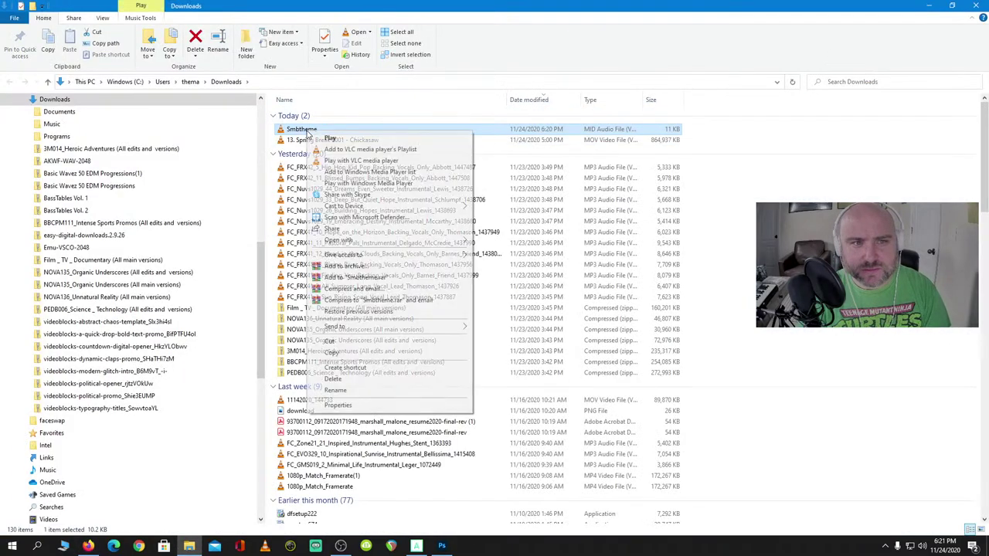
pyautogui.click(357, 352)
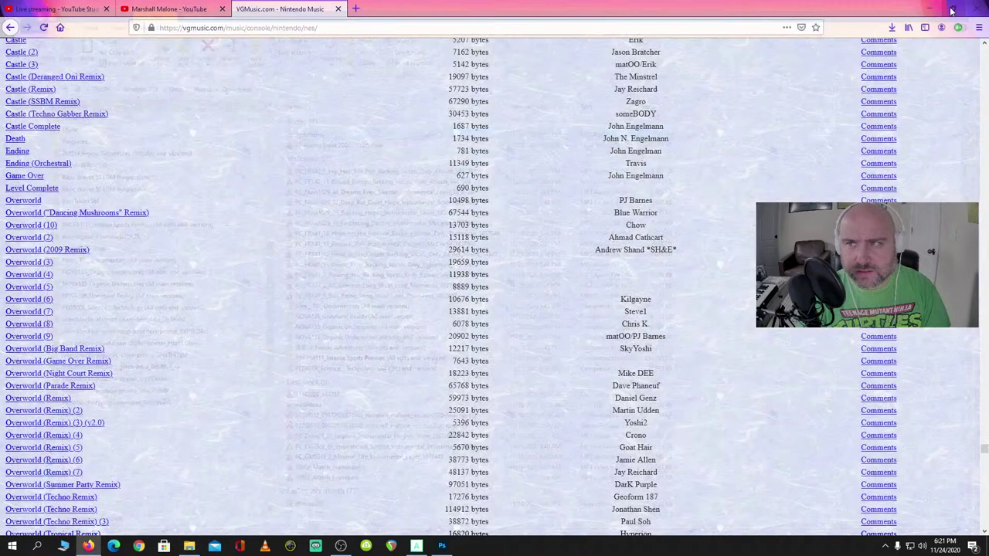
pyautogui.click(975, 5)
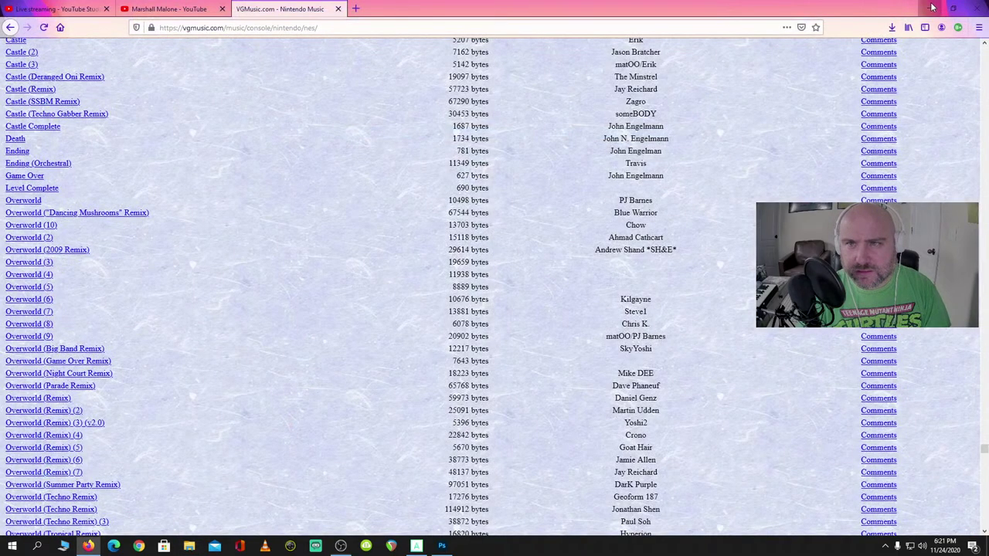
pyautogui.click(929, 8)
pyautogui.rightClick(515, 88)
pyautogui.click(547, 131)
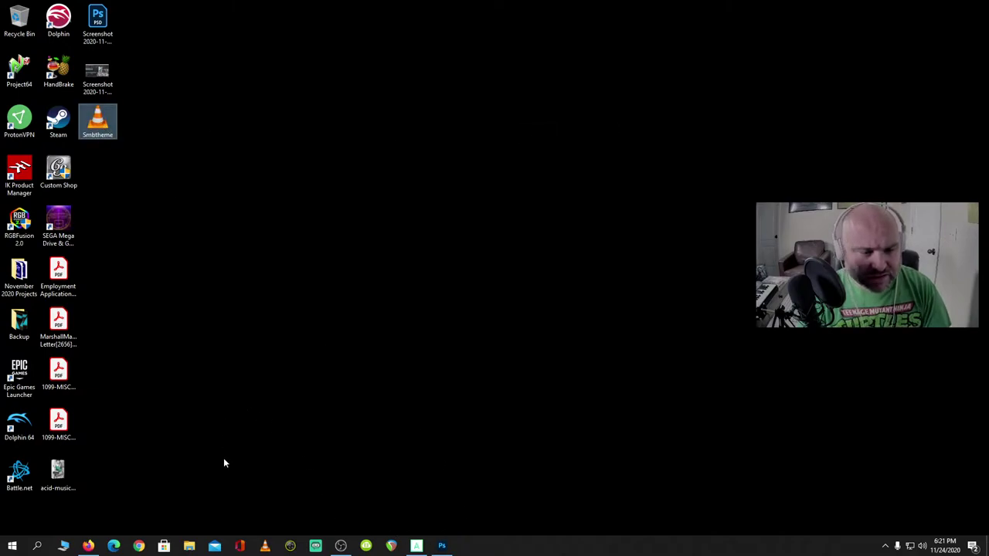
# Switch to ACID Music Studio and create a new project with the default settings, without saving the current one
pyautogui.click(416, 546)
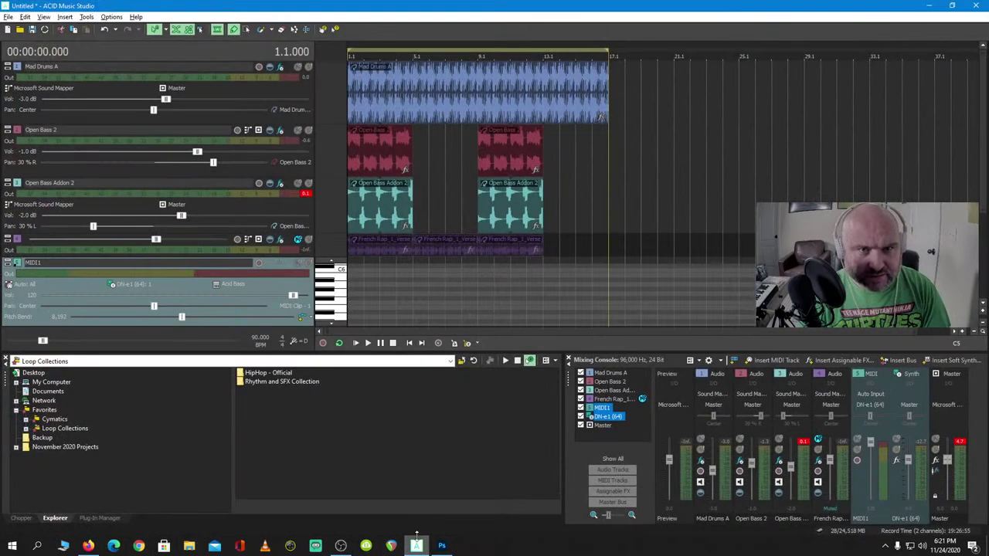
pyautogui.click(8, 16)
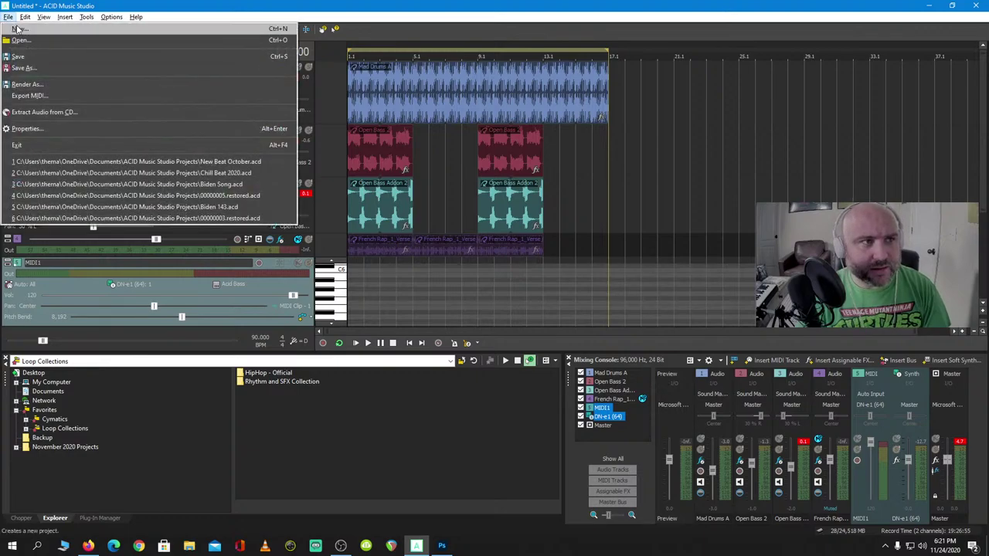
pyautogui.click(31, 29)
pyautogui.click(508, 217)
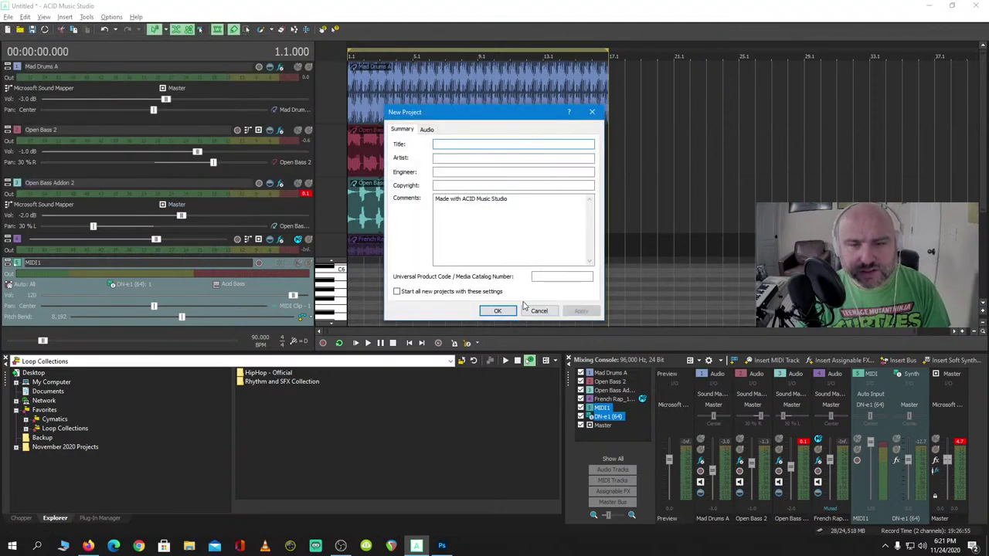
pyautogui.click(507, 309)
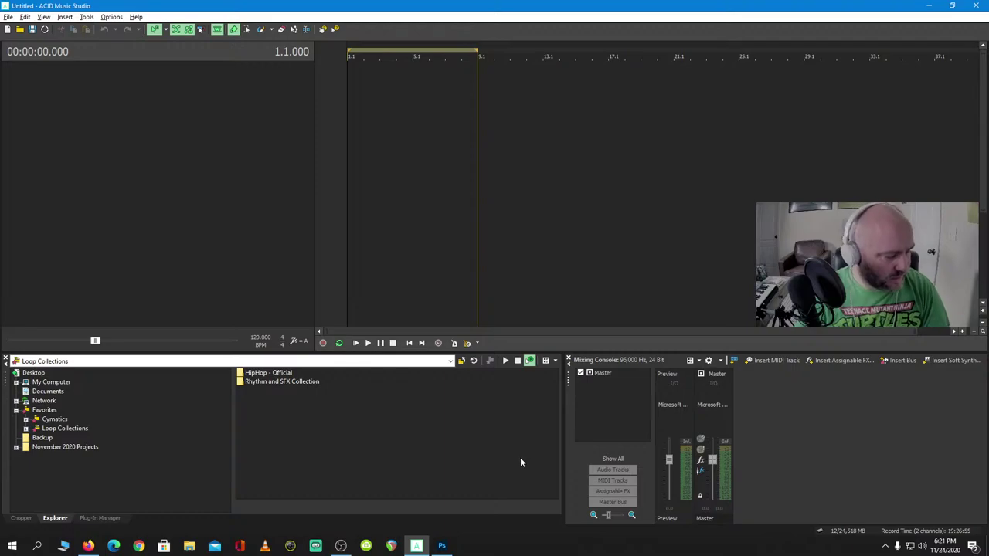
# Import Smbtheme from the desktop into the empty project's timeline
pyautogui.click(8, 16)
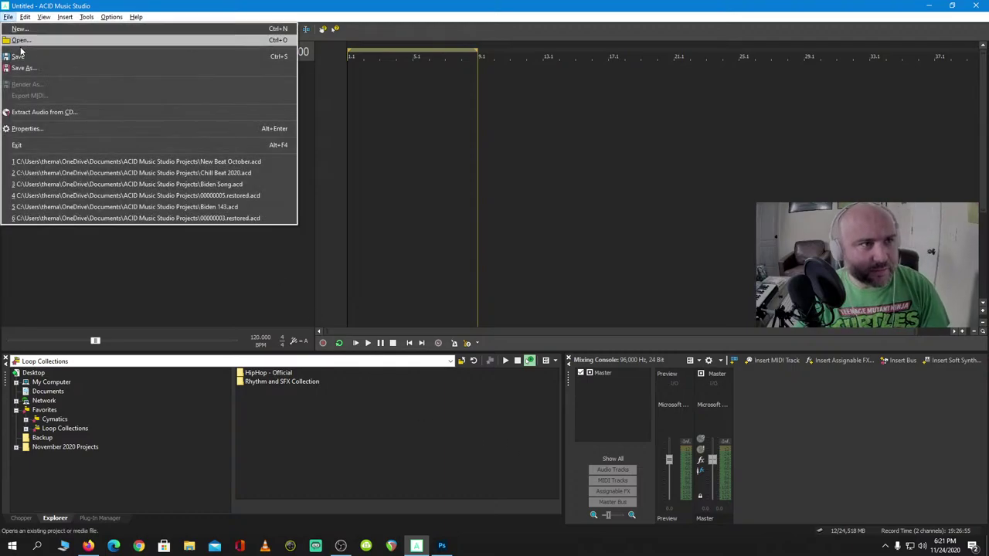
pyautogui.moveTo(65, 16)
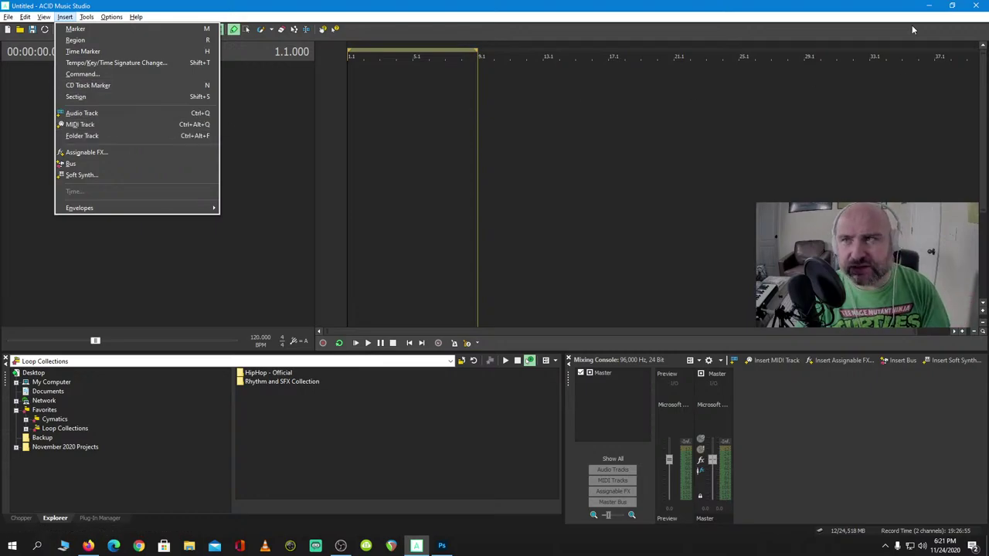
pyautogui.click(931, 6)
pyautogui.click(931, 5)
pyautogui.moveTo(97, 120); pyautogui.dragTo(354, 89)
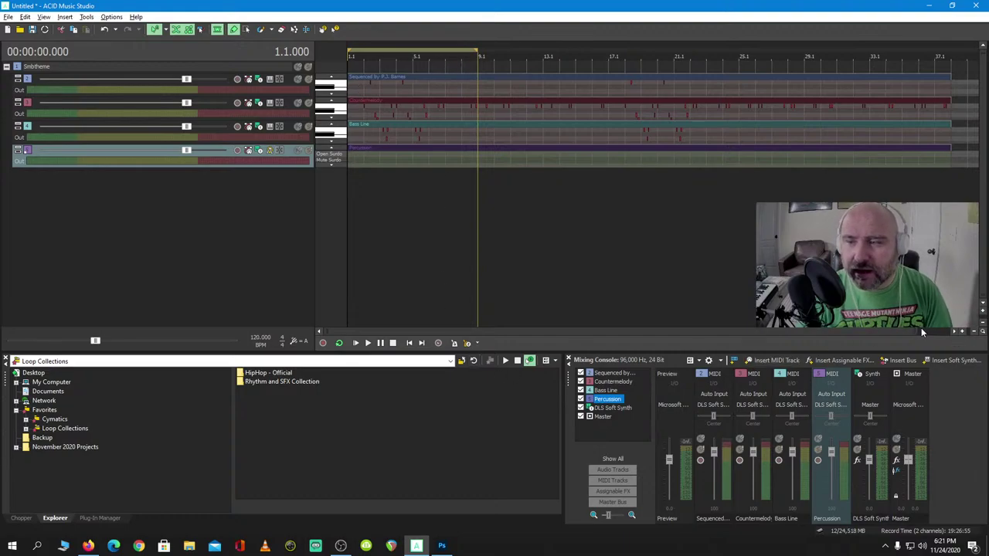
# Extend the loop region to the end of the imported MIDI clips and enlarge the tracks to show their full controls
pyautogui.moveTo(947, 331); pyautogui.dragTo(916, 329)
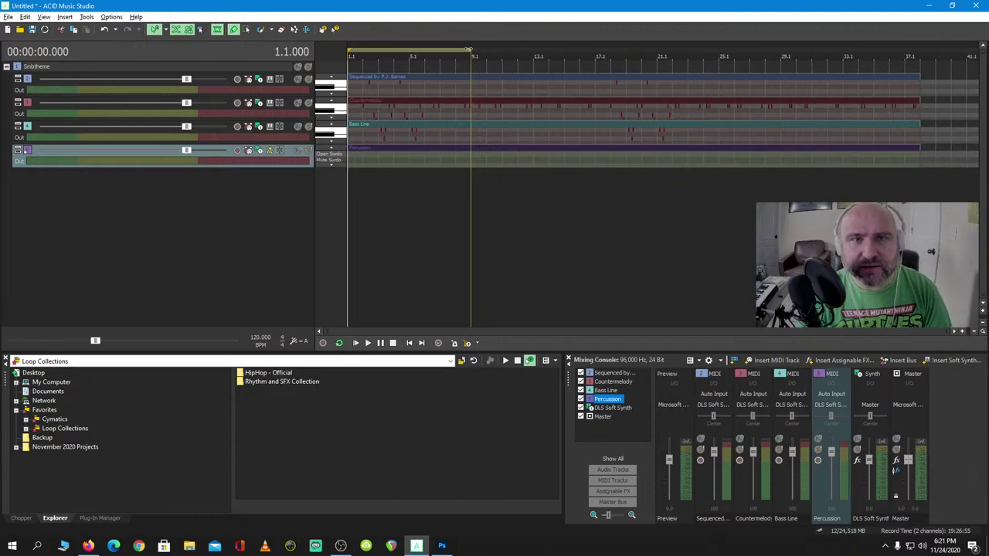
pyautogui.moveTo(473, 51); pyautogui.dragTo(920, 52)
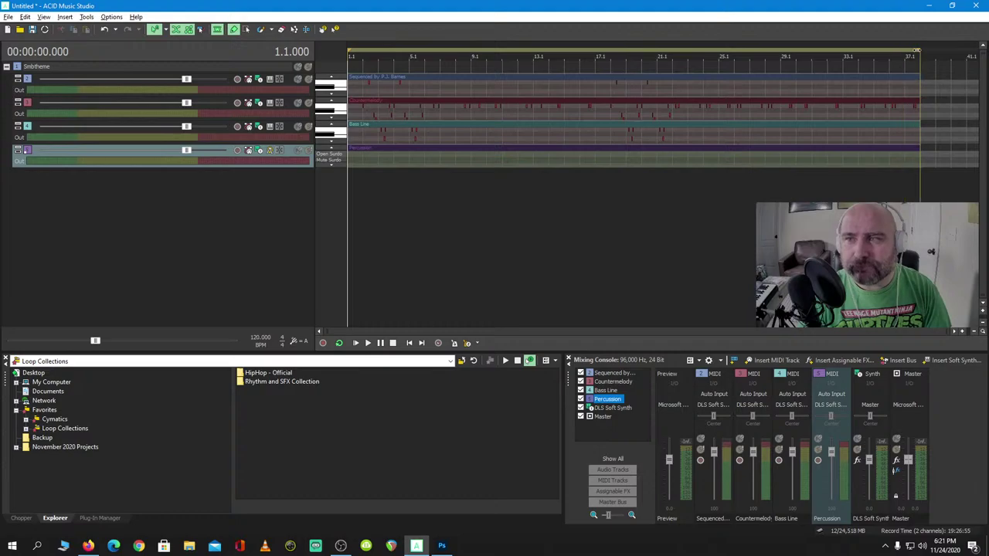
pyautogui.moveTo(287, 96); pyautogui.dragTo(287, 321)
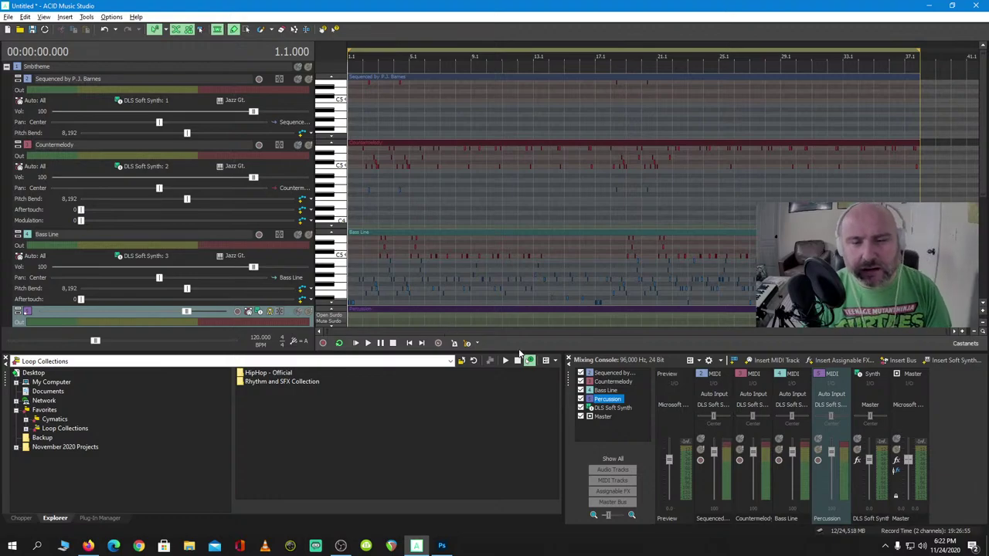
pyautogui.moveTo(519, 352); pyautogui.dragTo(332, 440)
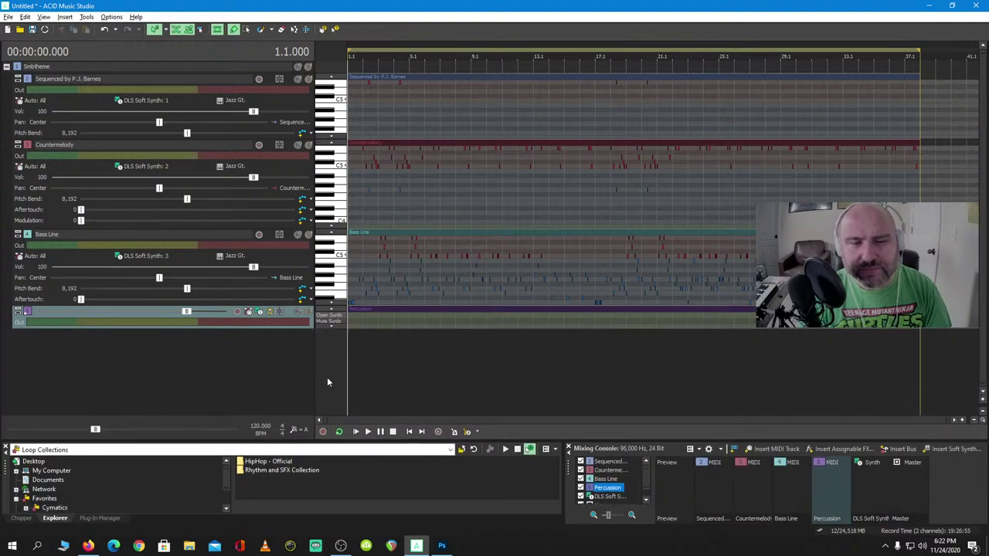
pyautogui.moveTo(283, 327); pyautogui.dragTo(287, 405)
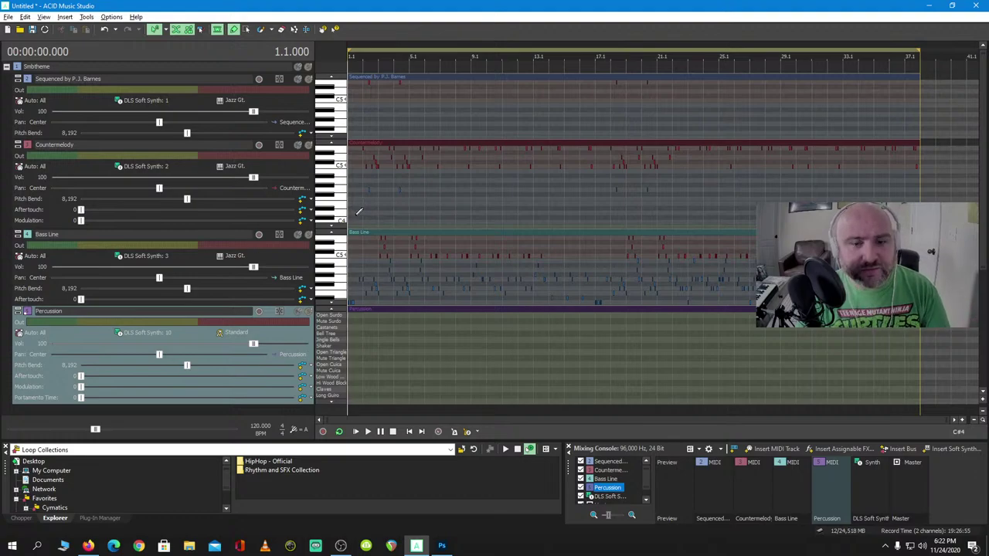
# Mute the first, Bass Line and Percussion tracks and play back the Countermelody alone, bringing its higher notes into view
pyautogui.click(298, 80)
pyautogui.click(298, 235)
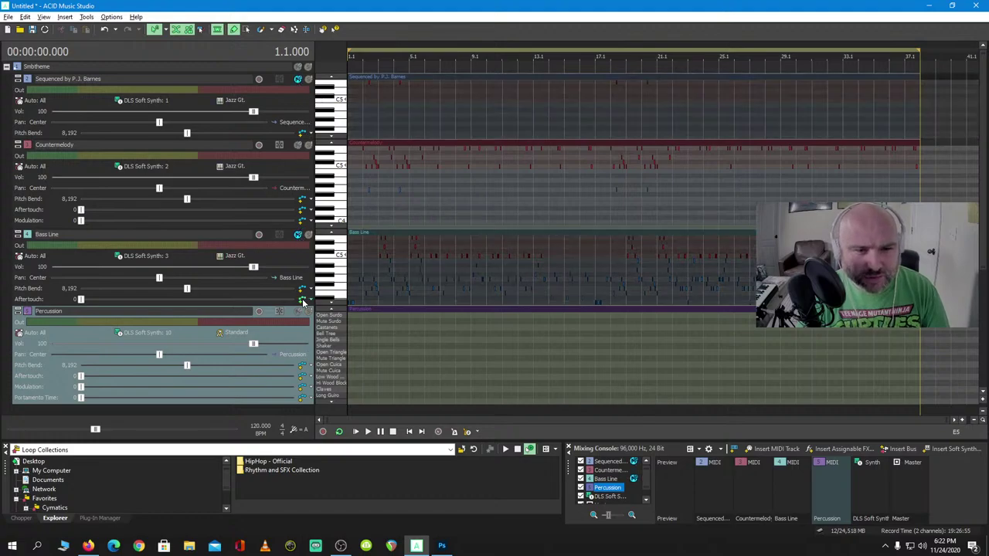
pyautogui.click(298, 311)
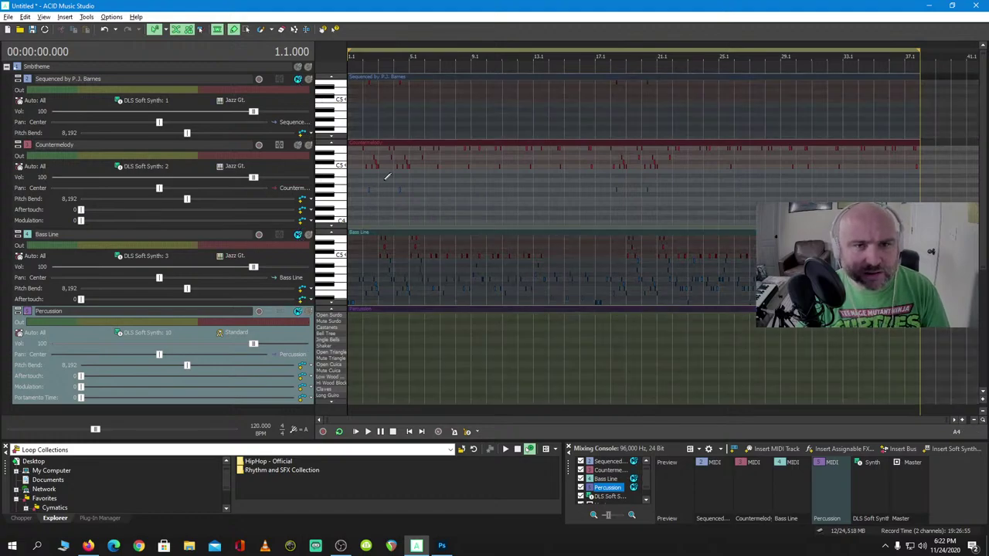
pyautogui.press('space')
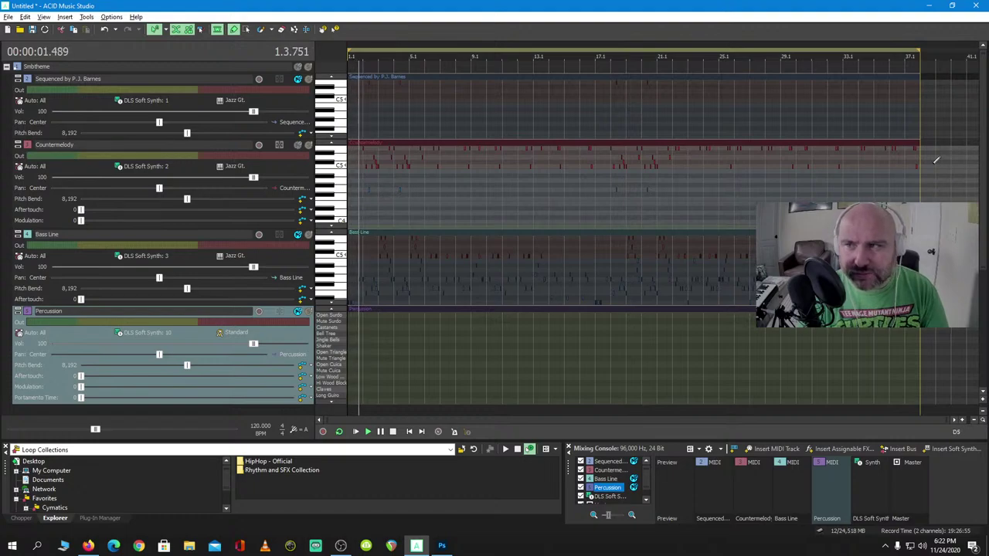
pyautogui.scroll(2, 337, 148)
pyautogui.scroll(3, 338, 148)
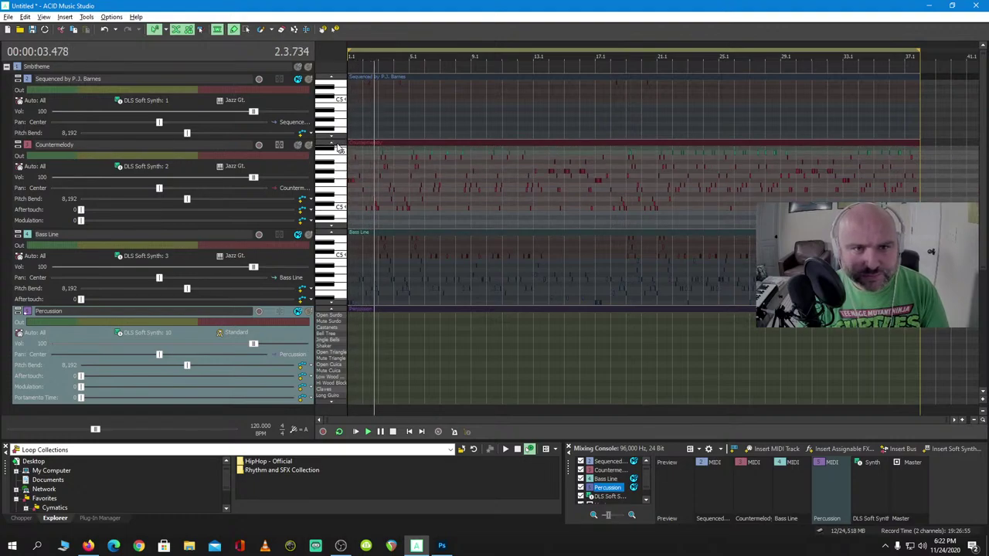
pyautogui.click(393, 431)
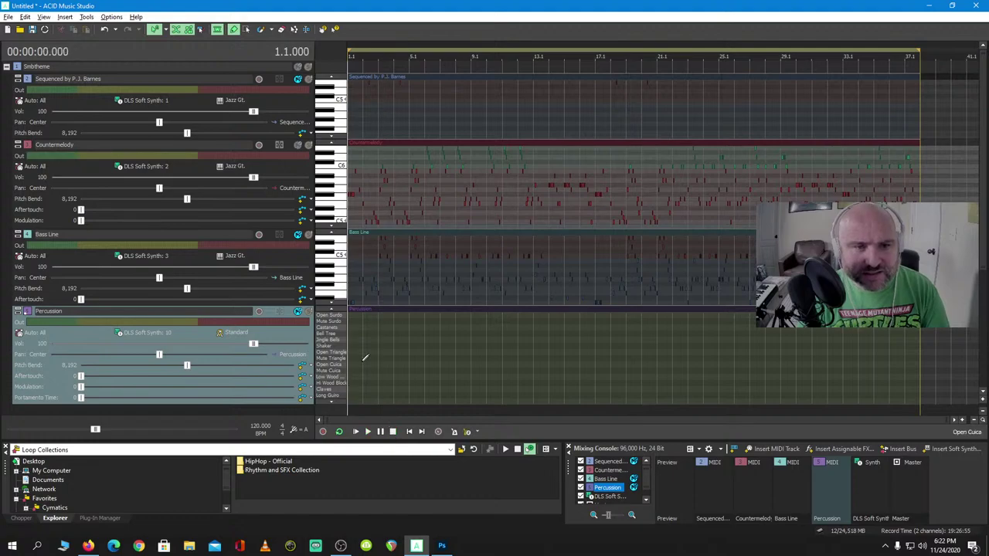
# Solo the first track and Countermelody, play the song, and add Bass Line to the solo before stopping playback
pyautogui.click(308, 80)
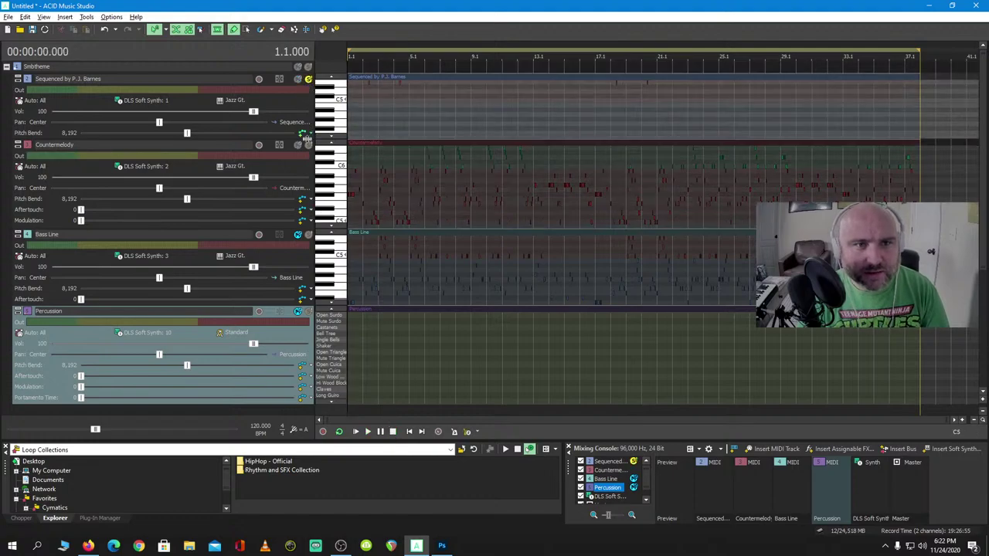
pyautogui.click(308, 145)
pyautogui.press('space')
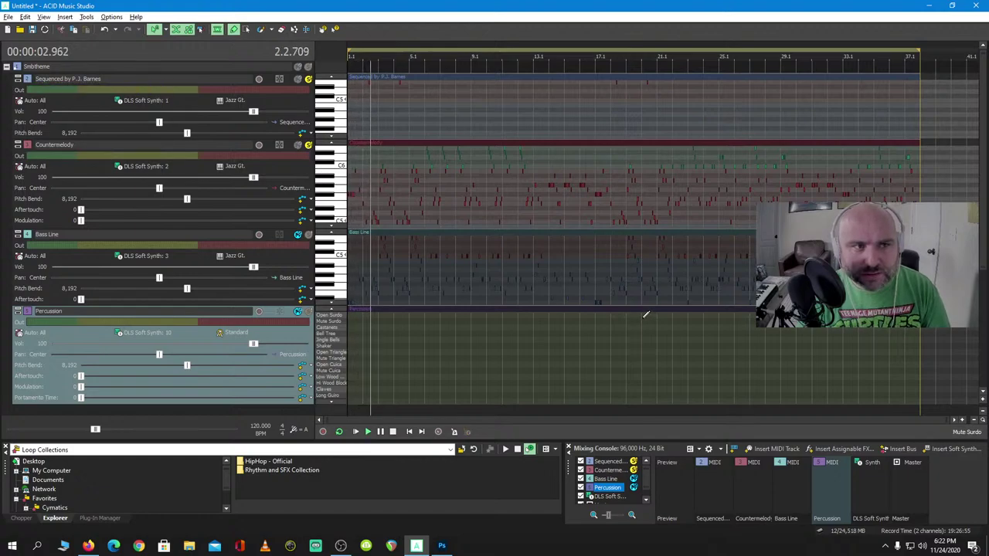
pyautogui.click(308, 235)
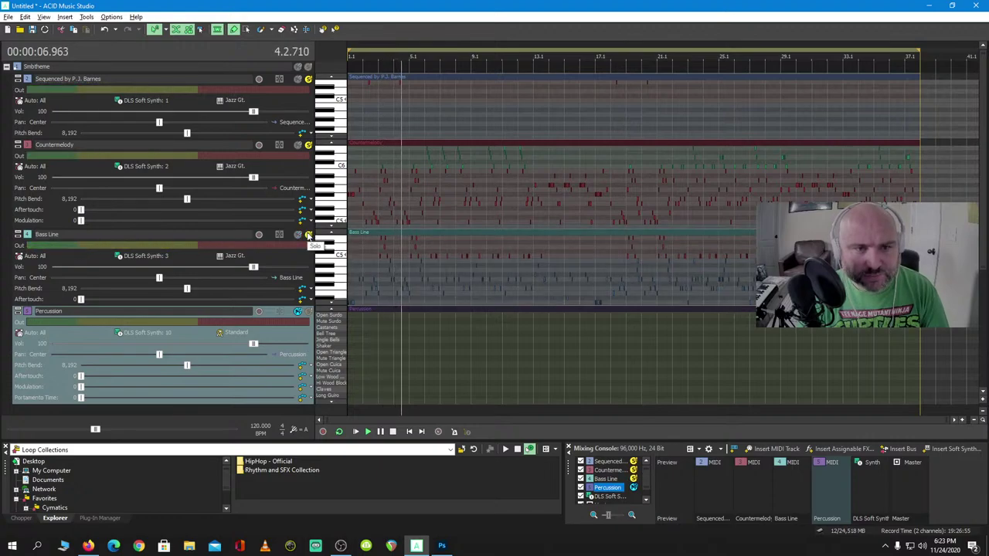
pyautogui.press('space')
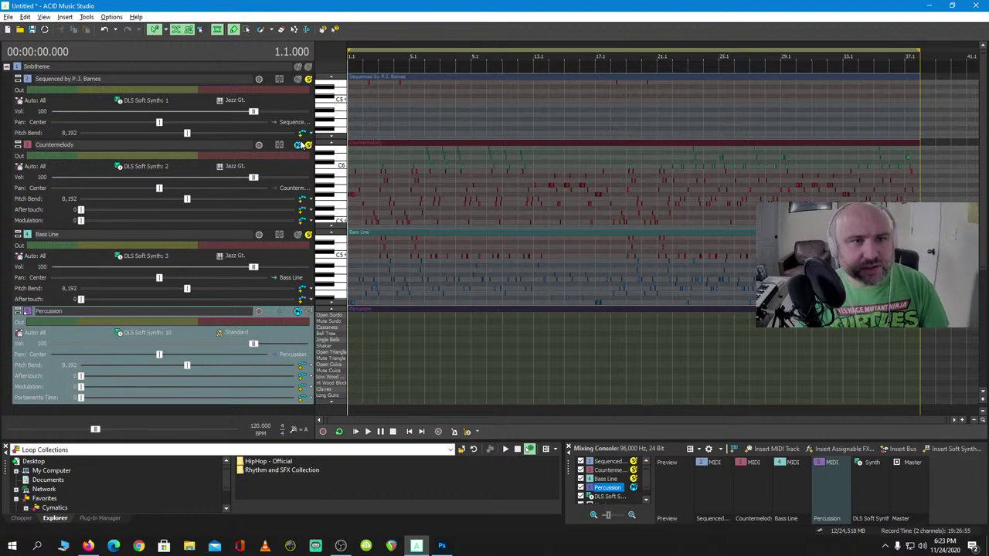
# Reduce the first track's height and leave it as the only soloed track
pyautogui.moveTo(299, 138)
pyautogui.mouseDown()
pyautogui.moveTo(287, 87)
pyautogui.moveTo(284, 126)
pyautogui.mouseUp()
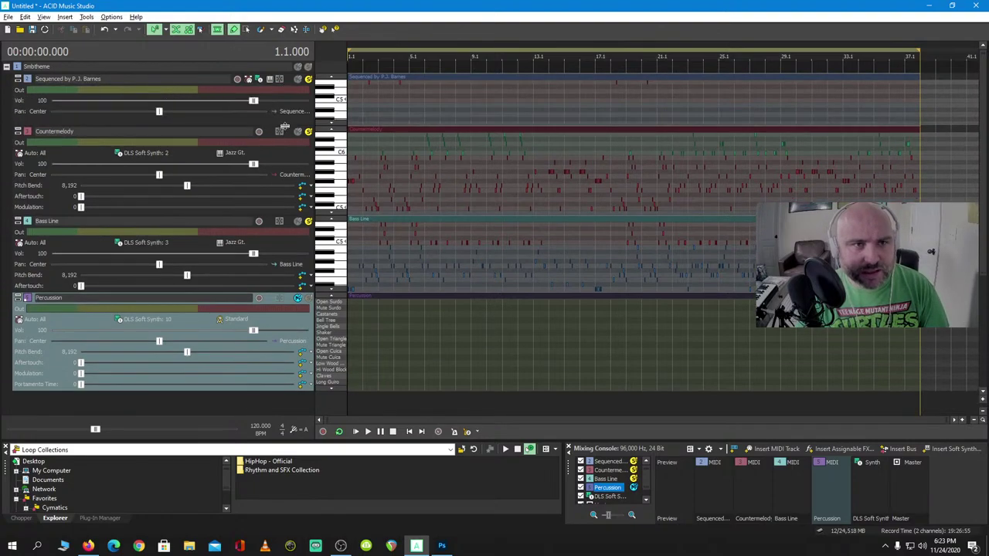
pyautogui.rightClick(276, 118)
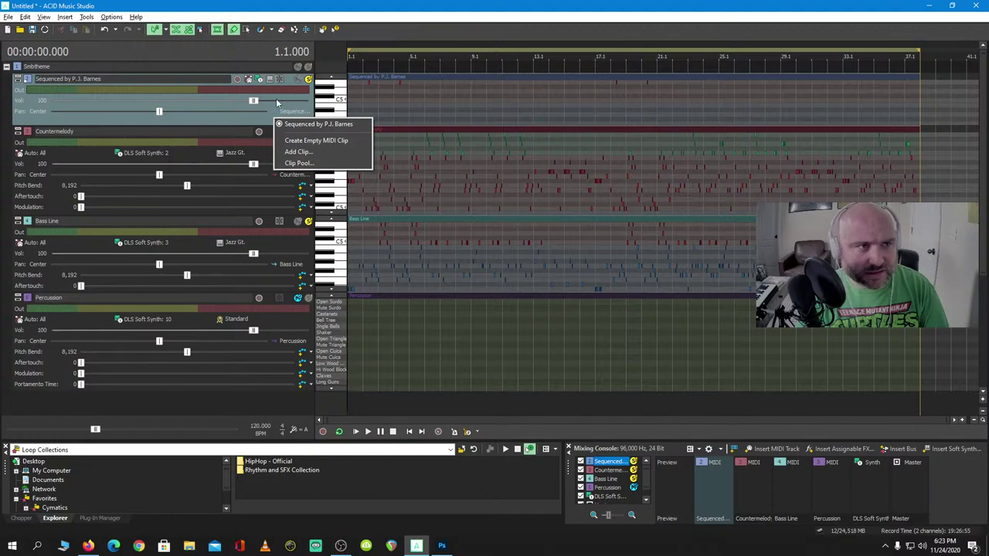
pyautogui.click(308, 85)
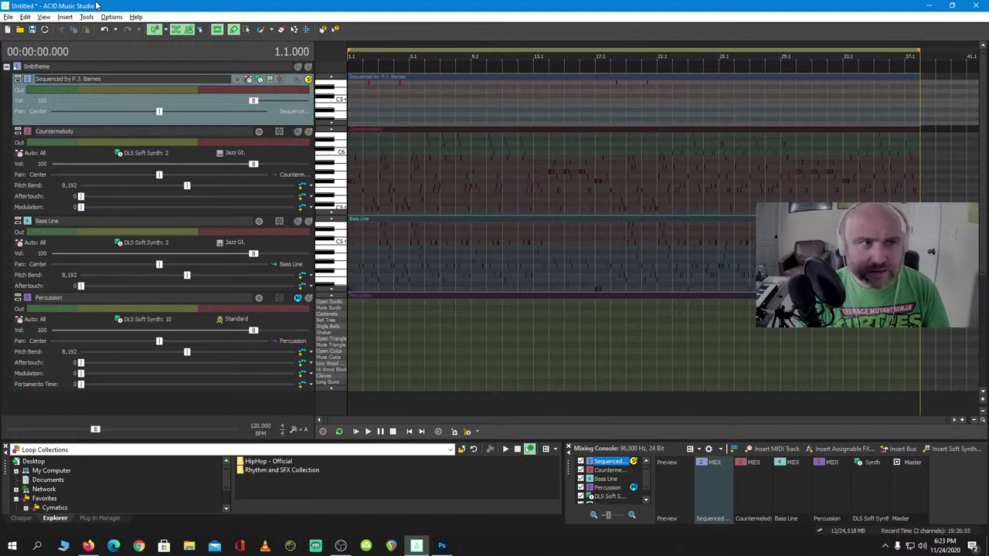
# Insert the SampleTank 4 (VST3) soft synth into the project
pyautogui.click(65, 17)
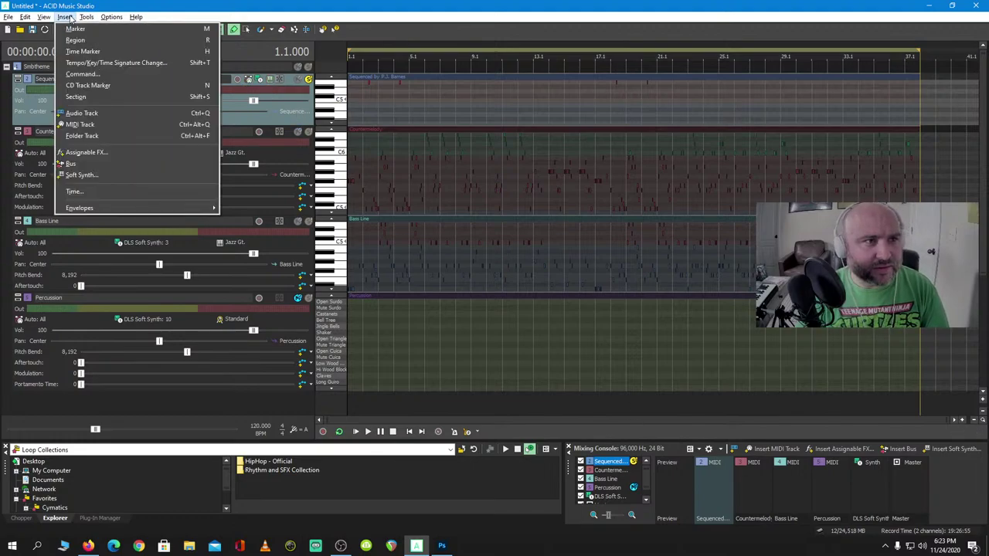
pyautogui.click(118, 175)
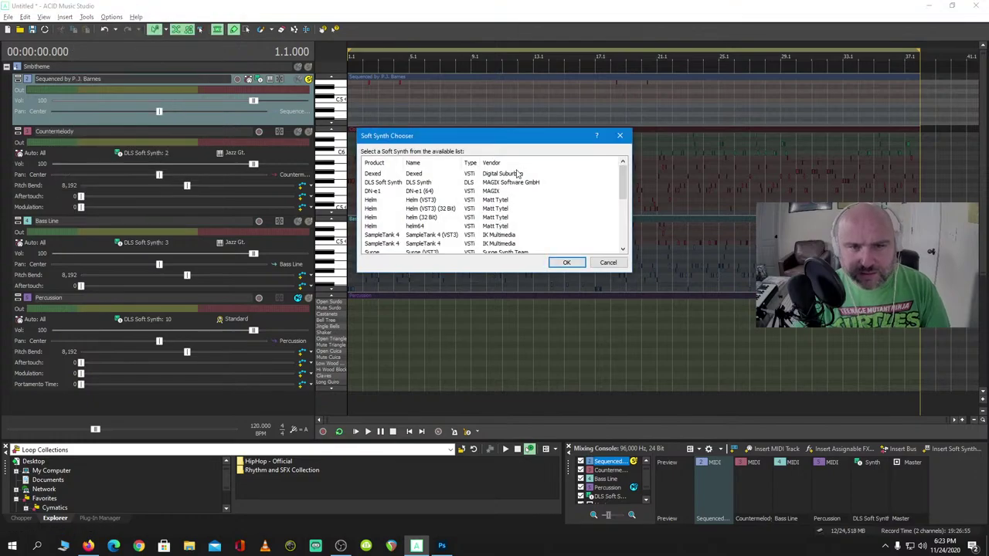
pyautogui.scroll(-2, 506, 218)
pyautogui.scroll(2, 508, 220)
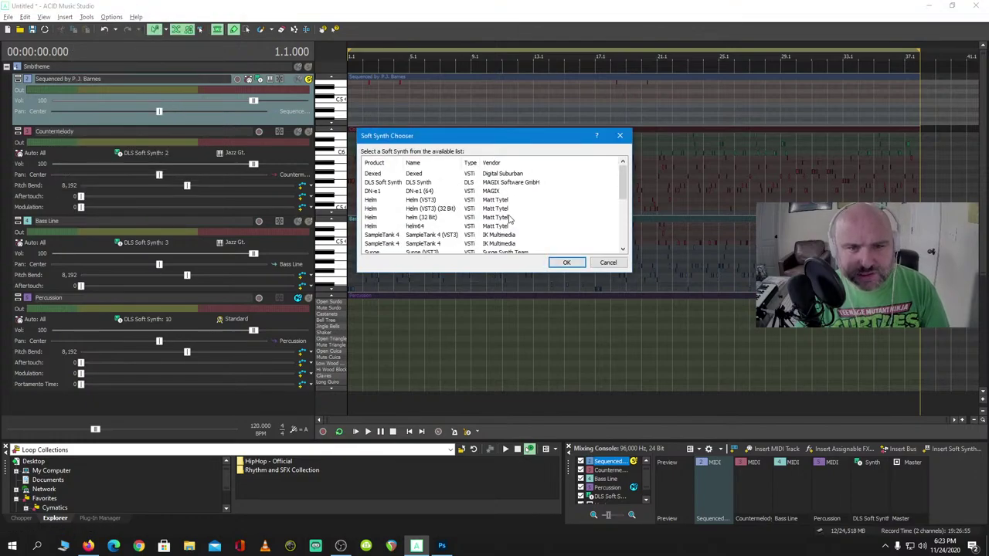
pyautogui.click(443, 235)
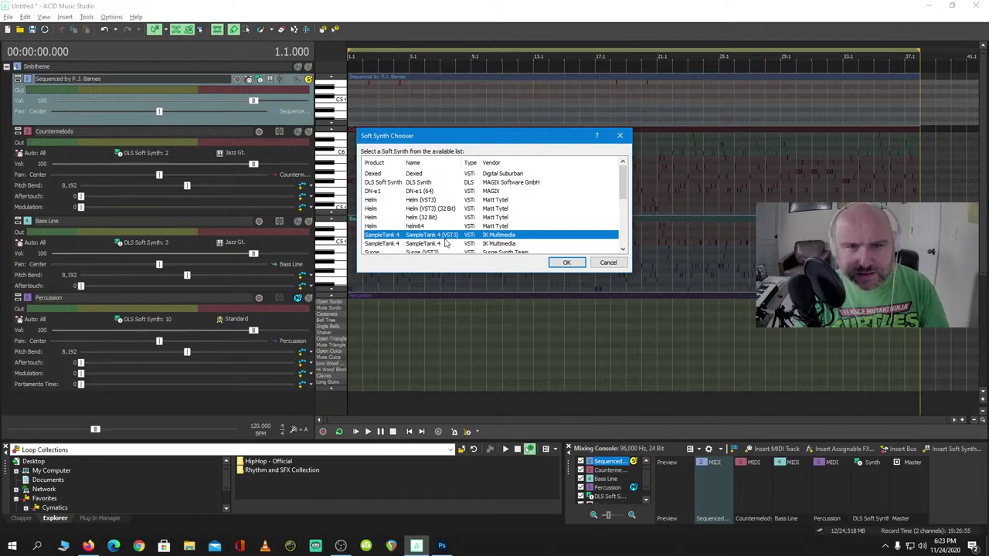
pyautogui.doubleClick(396, 236)
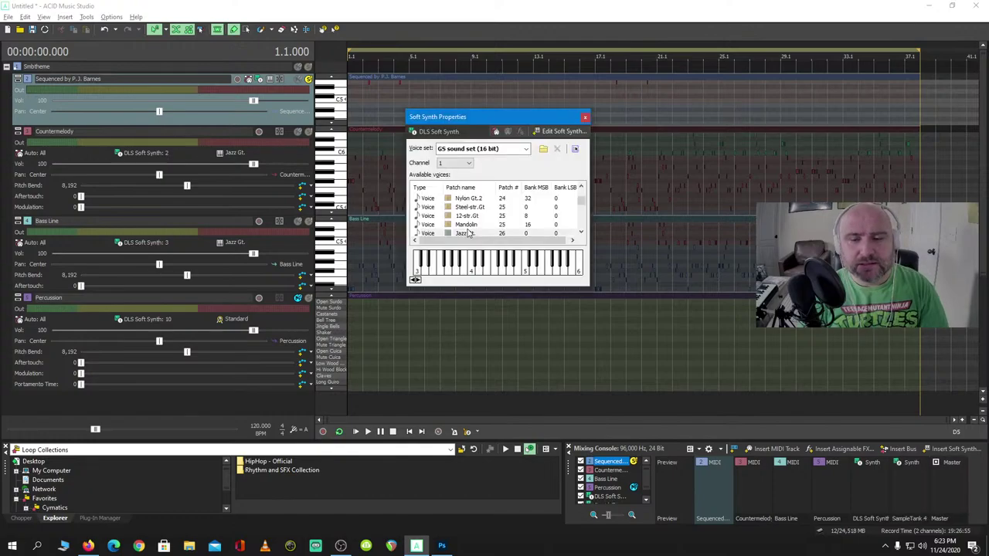
# Close the DLS synth's properties, enlarge the mixing console, and delete the DLS Soft Synth bus from the project
pyautogui.click(585, 116)
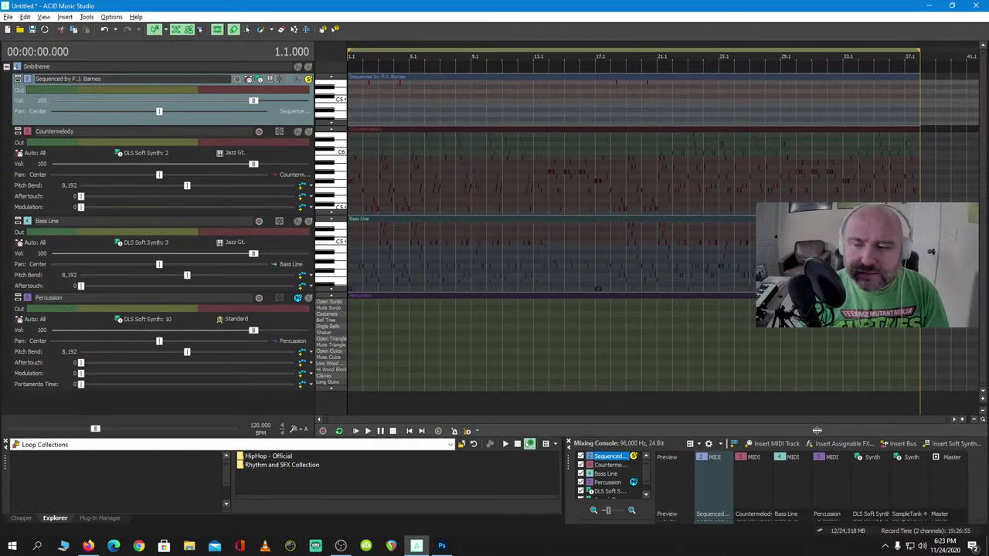
pyautogui.moveTo(819, 442); pyautogui.dragTo(818, 322)
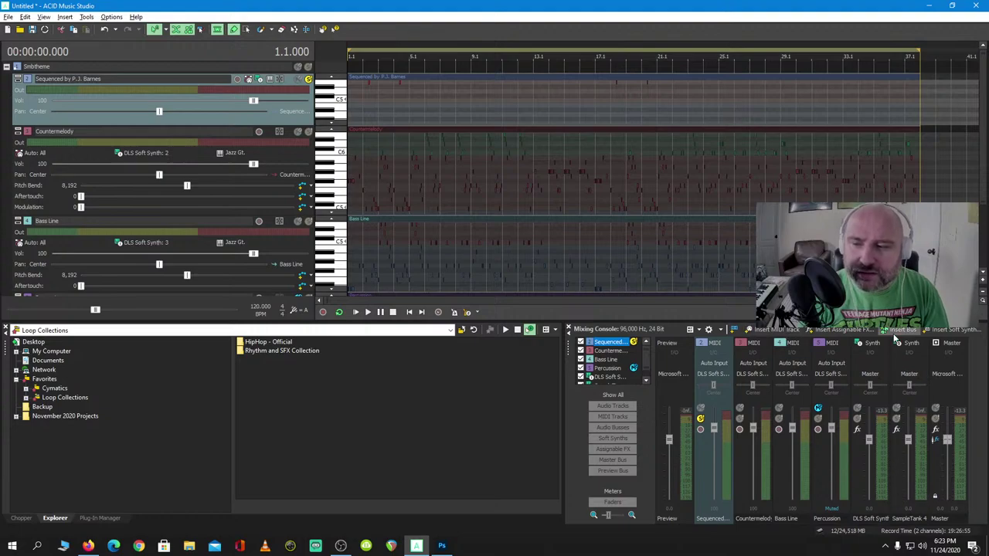
pyautogui.click(902, 347)
pyautogui.click(865, 345)
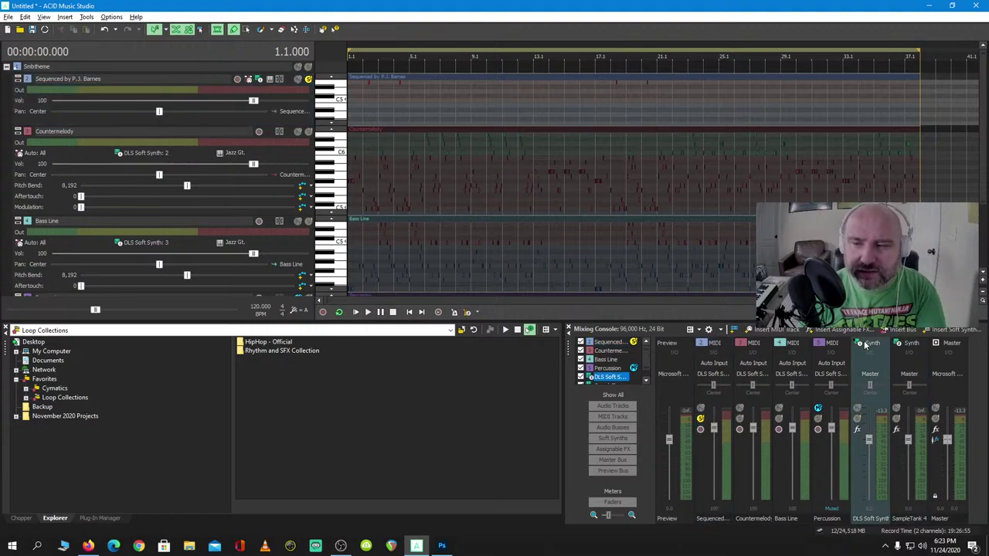
pyautogui.press('Delete')
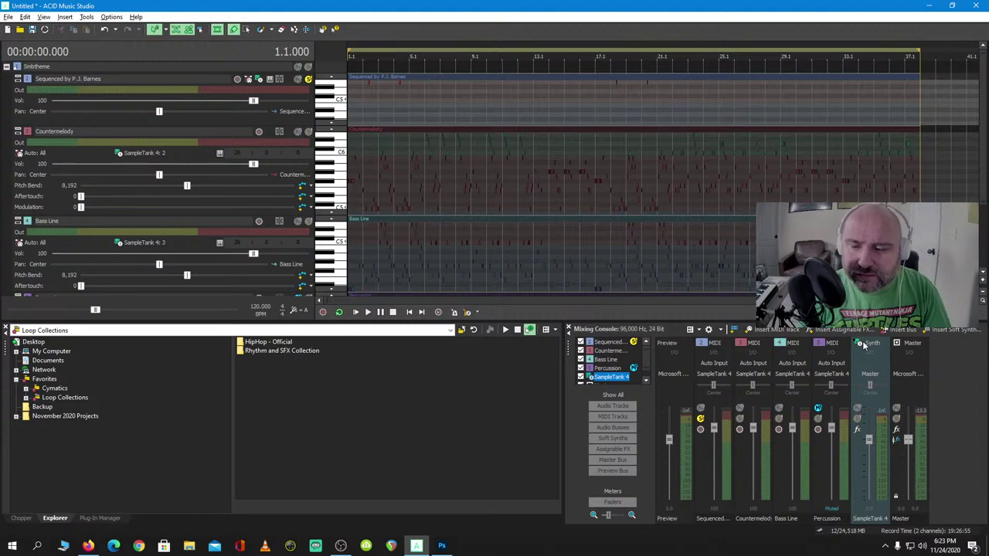
# Open the SampleTank 4 synth's properties, reposition its window, and display the instrument browser for part 1
pyautogui.click(859, 344)
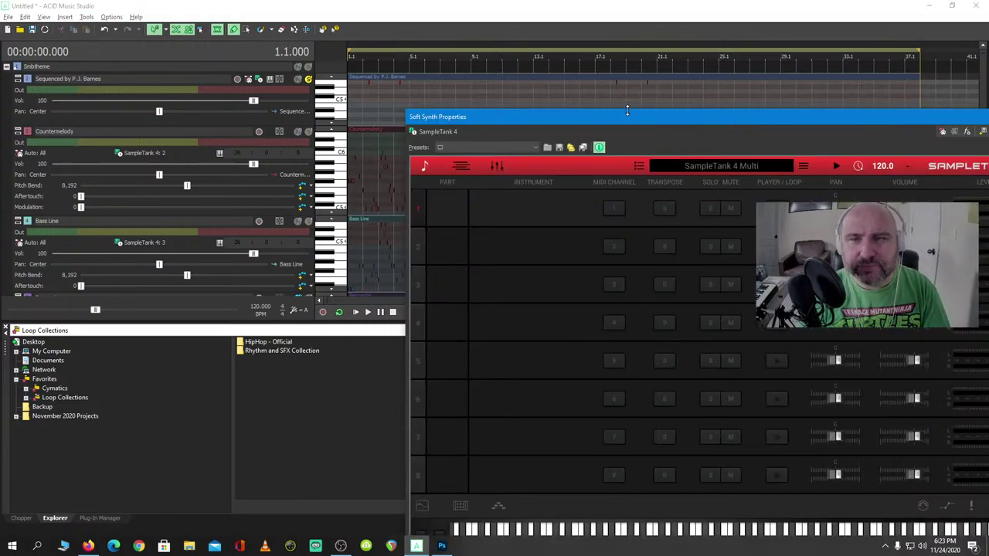
pyautogui.moveTo(627, 111); pyautogui.dragTo(396, 34)
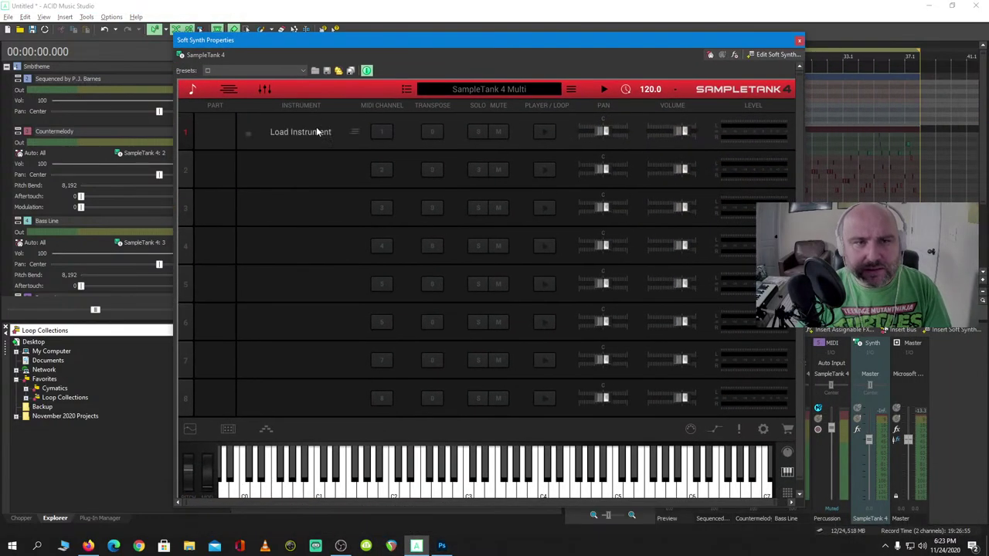
pyautogui.click(352, 133)
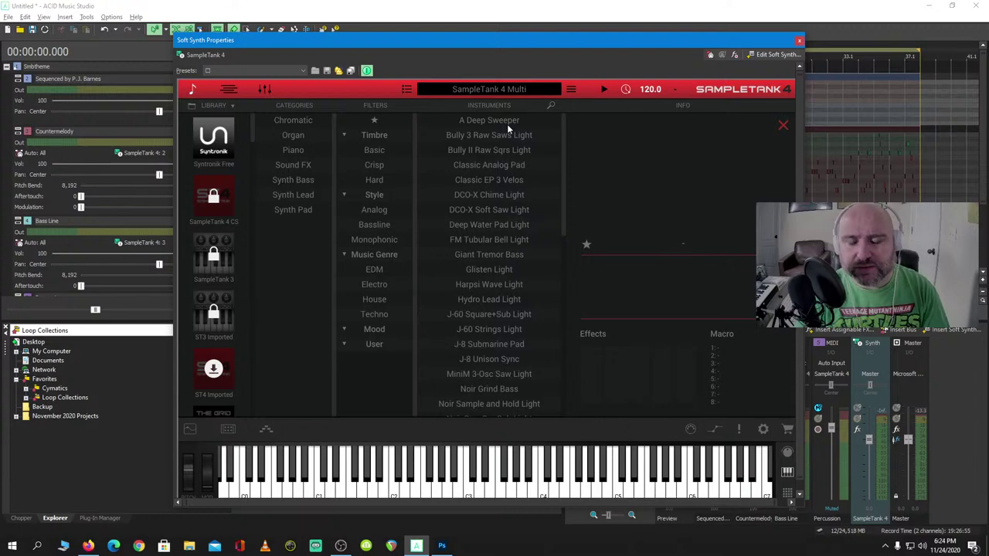
# Load the DCO-X Chime Light instrument into part 1 and play a few notes around C4 to hear it
pyautogui.click(508, 196)
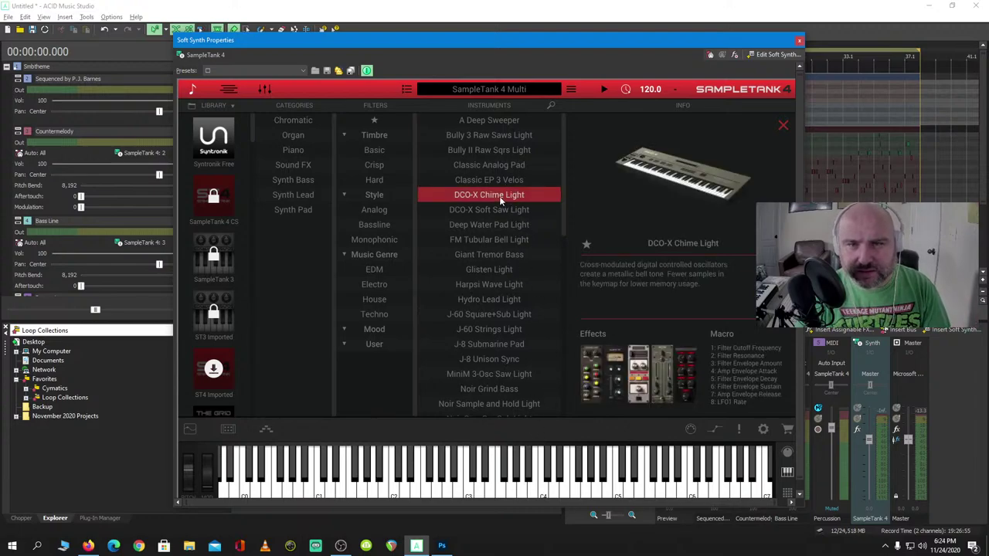
pyautogui.doubleClick(485, 194)
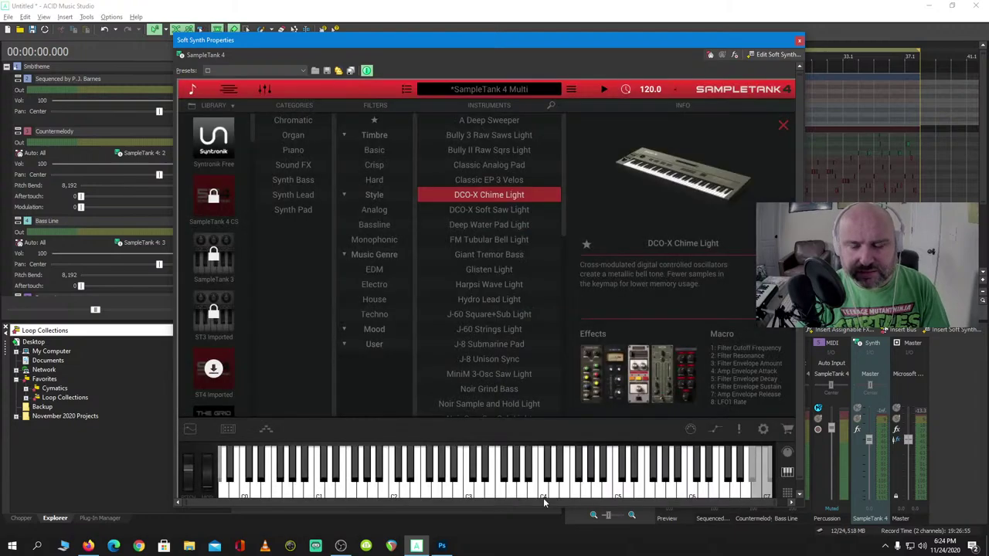
pyautogui.click(547, 495)
pyautogui.click(548, 497)
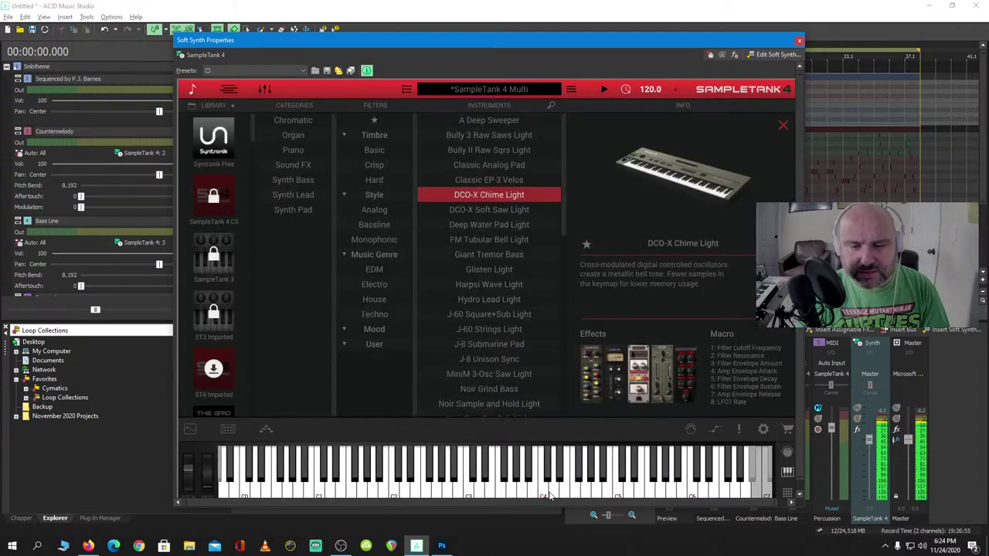
pyautogui.click(550, 496)
pyautogui.click(566, 491)
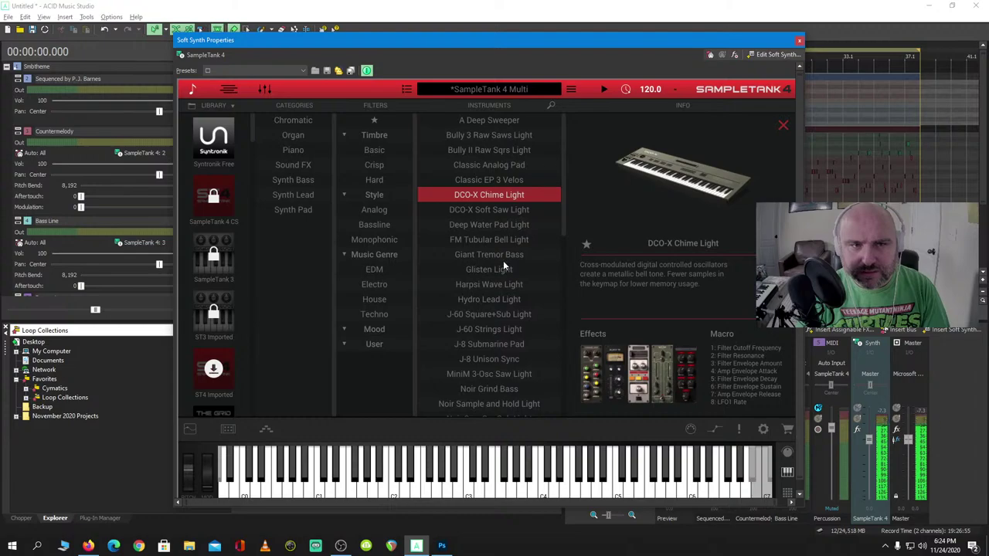
# Switch part 1 to the Classic Analog Pad instrument and audition several notes on the virtual keyboard
pyautogui.click(501, 165)
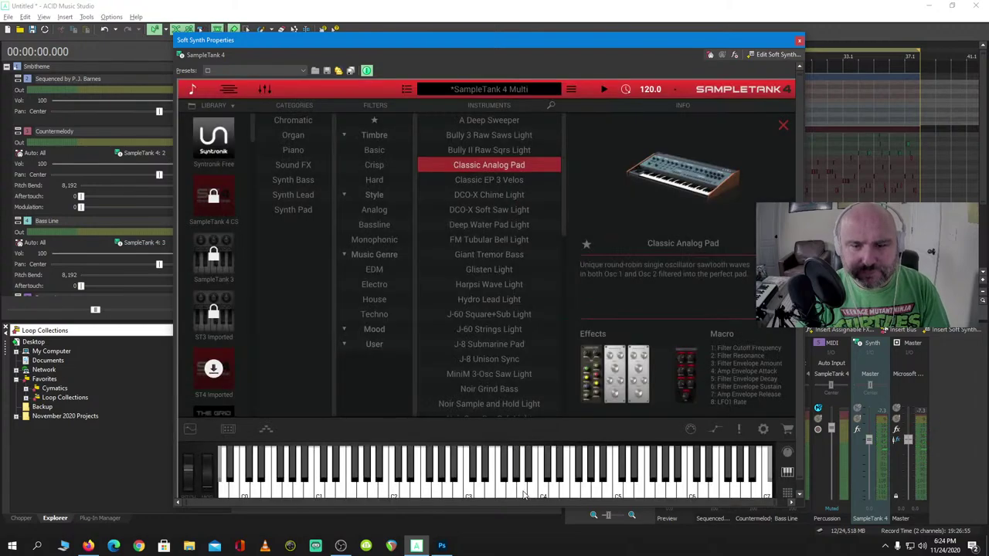
pyautogui.click(542, 495)
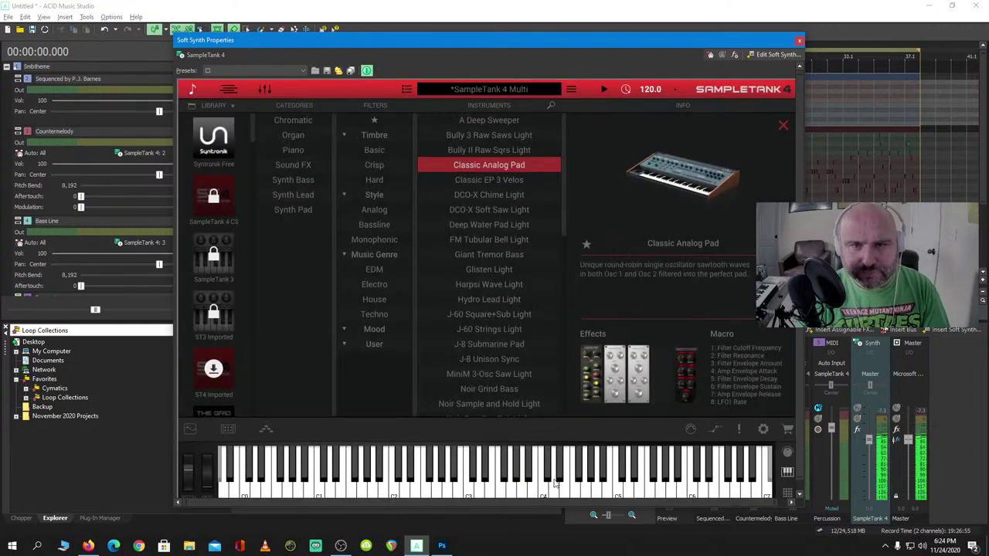
pyautogui.click(575, 493)
pyautogui.click(589, 492)
pyautogui.click(522, 487)
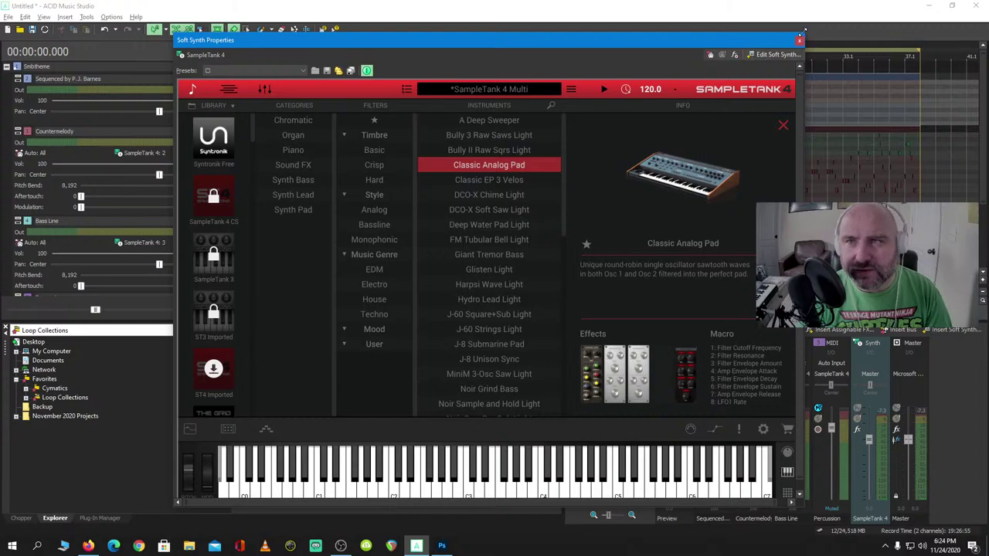
# Move the SampleTank 4 window, load DCO-X Soft Saw Light into part 1, and play two notes with it
pyautogui.moveTo(804, 32)
pyautogui.mouseDown()
pyautogui.moveTo(739, 93)
pyautogui.moveTo(795, 23)
pyautogui.moveTo(806, 45)
pyautogui.mouseUp()
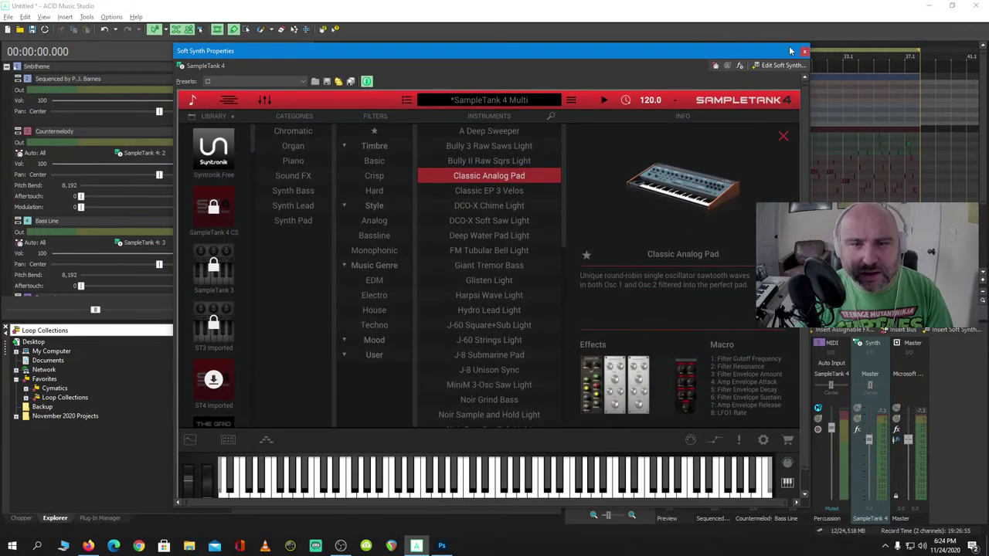
pyautogui.moveTo(665, 56); pyautogui.dragTo(709, 27)
pyautogui.click(554, 189)
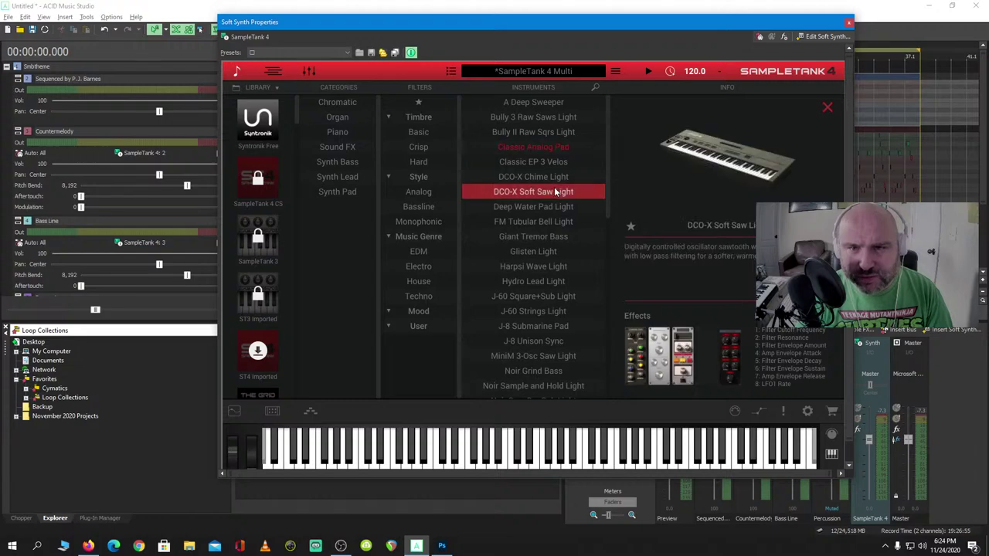
pyautogui.click(586, 463)
pyautogui.click(609, 463)
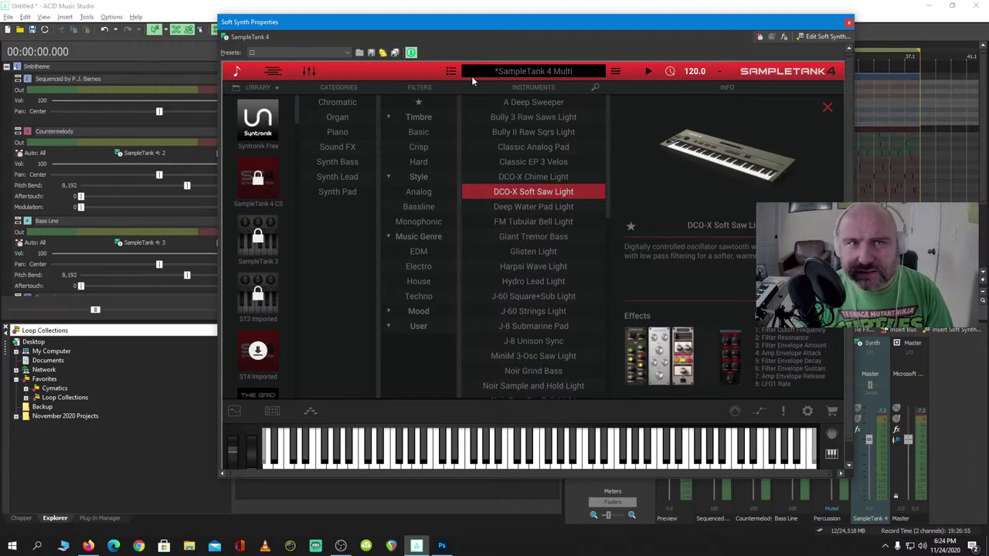
# Look through SampleTank 4's mixer and song views and return to the multi view with its parts
pyautogui.click(309, 72)
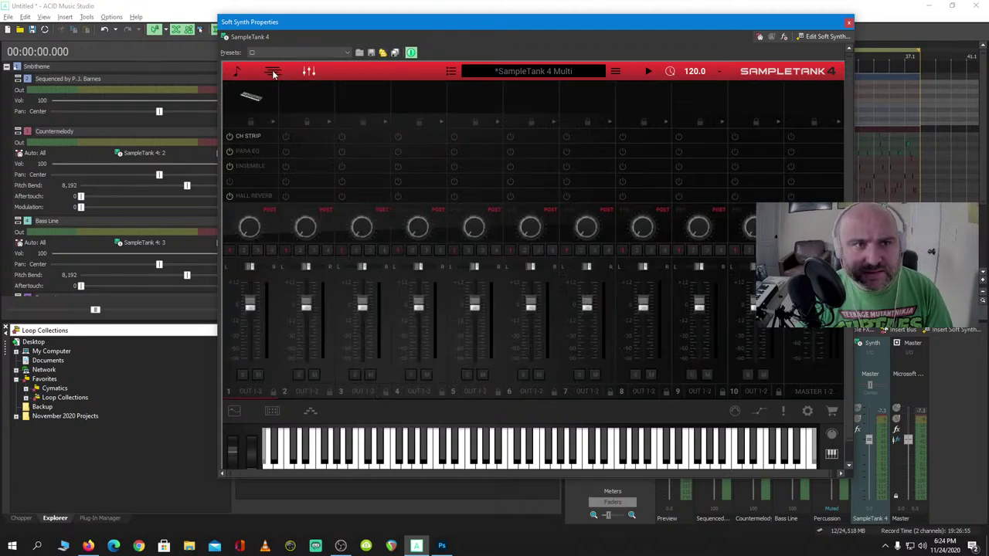
pyautogui.click(273, 72)
pyautogui.click(236, 72)
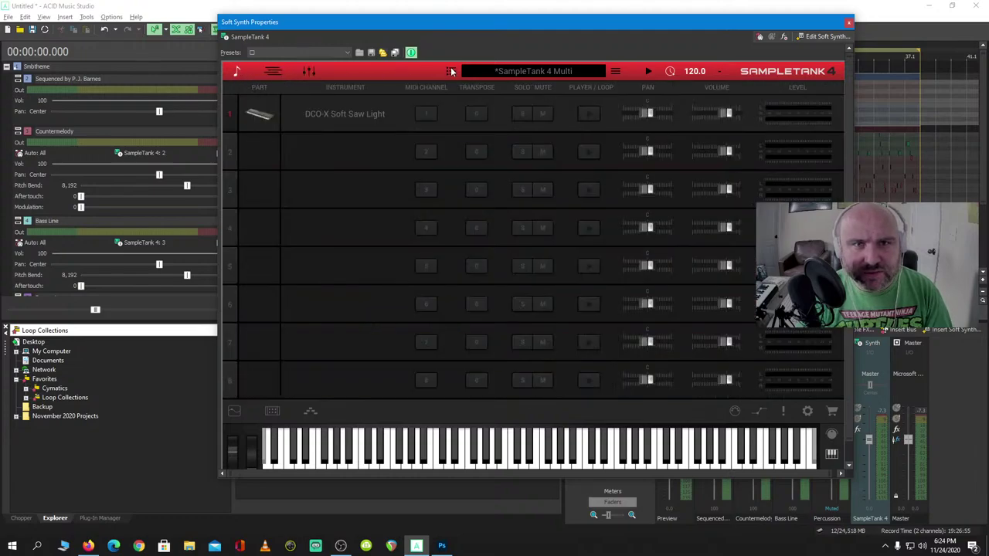
pyautogui.click(452, 72)
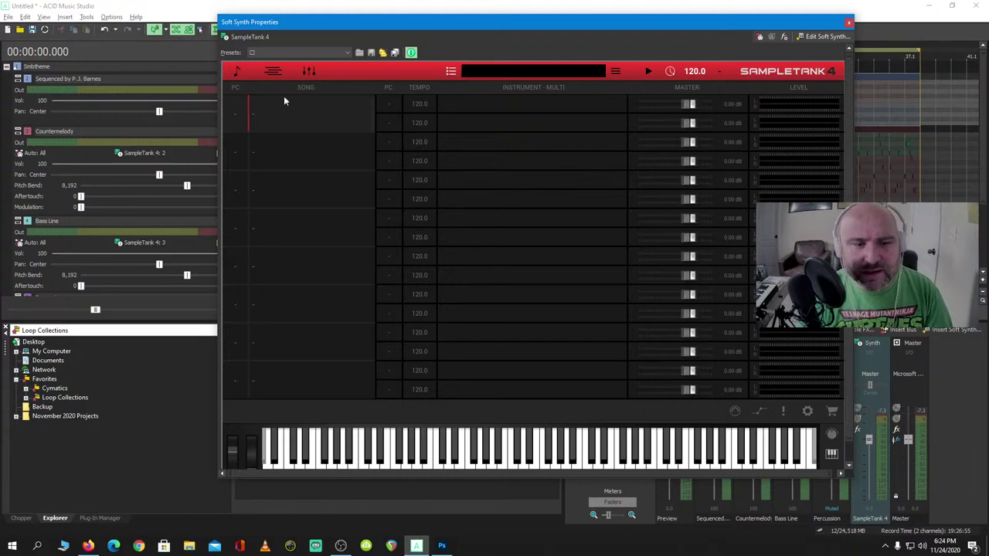
pyautogui.click(237, 71)
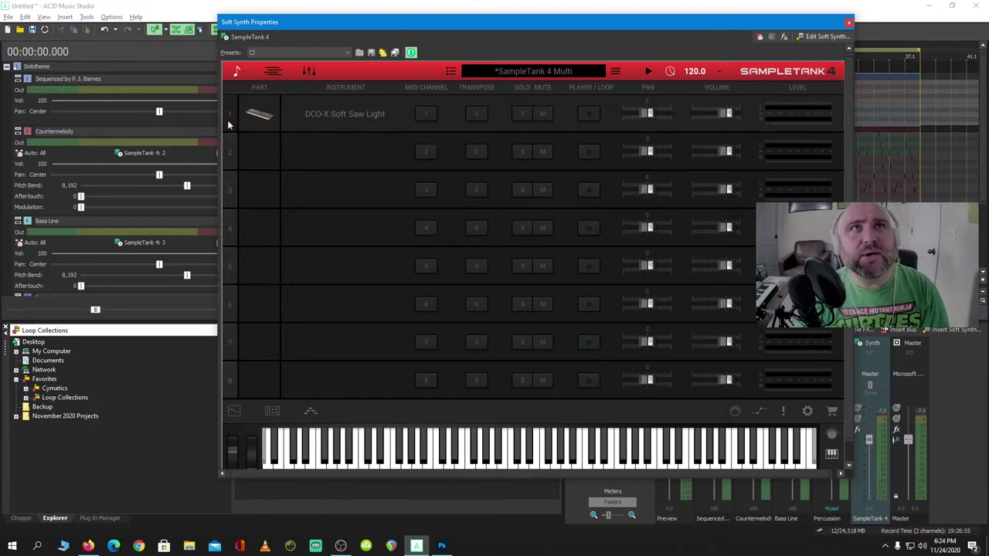
# Move SampleTank 4 off the track list and check the first track's synth output and MIDI channel options
pyautogui.moveTo(288, 25); pyautogui.dragTo(655, 138)
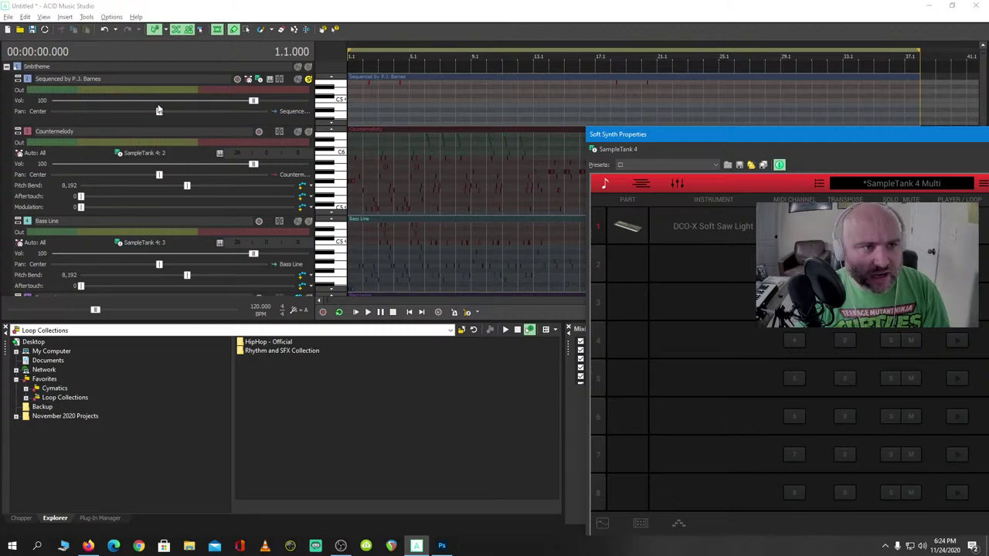
pyautogui.click(292, 111)
pyautogui.click(261, 79)
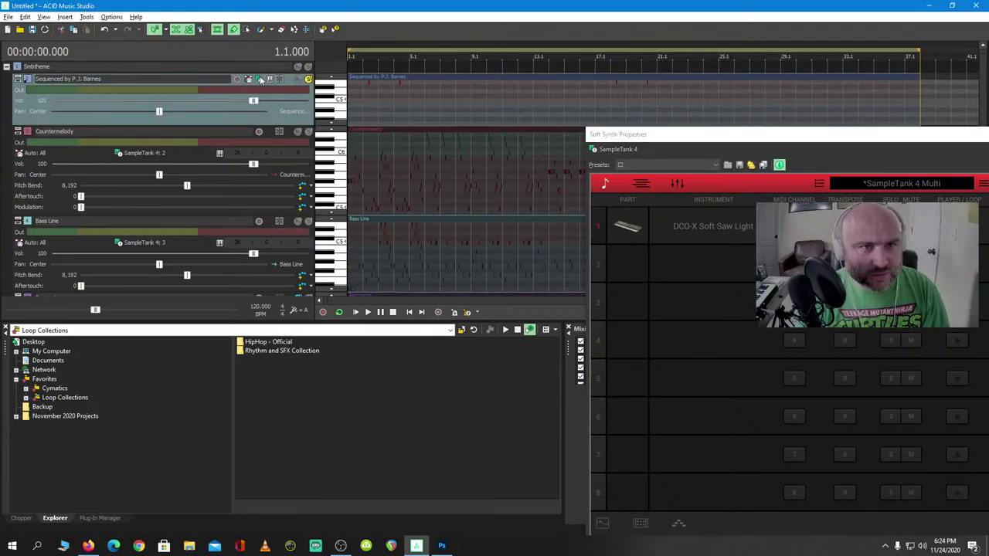
pyautogui.moveTo(317, 153)
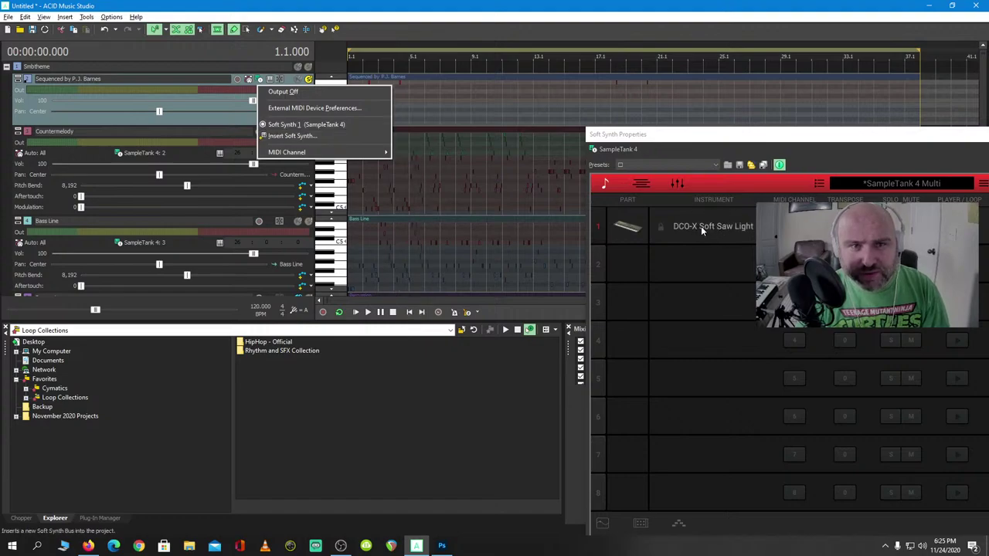
pyautogui.click(216, 137)
# Widen the track list and set the Countermelody track's SampleTank 4 output to MIDI channel 2
pyautogui.click(213, 133)
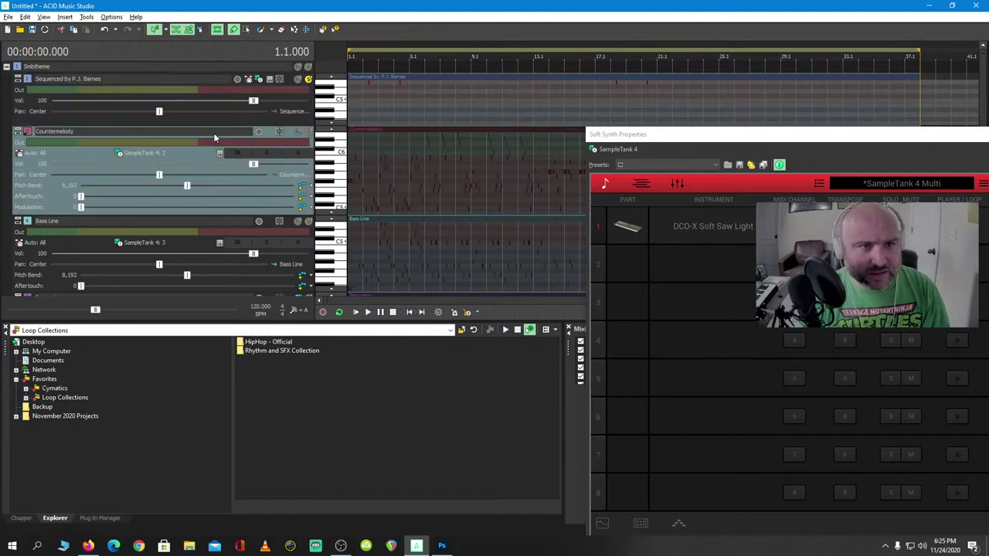
pyautogui.click(291, 175)
pyautogui.click(287, 146)
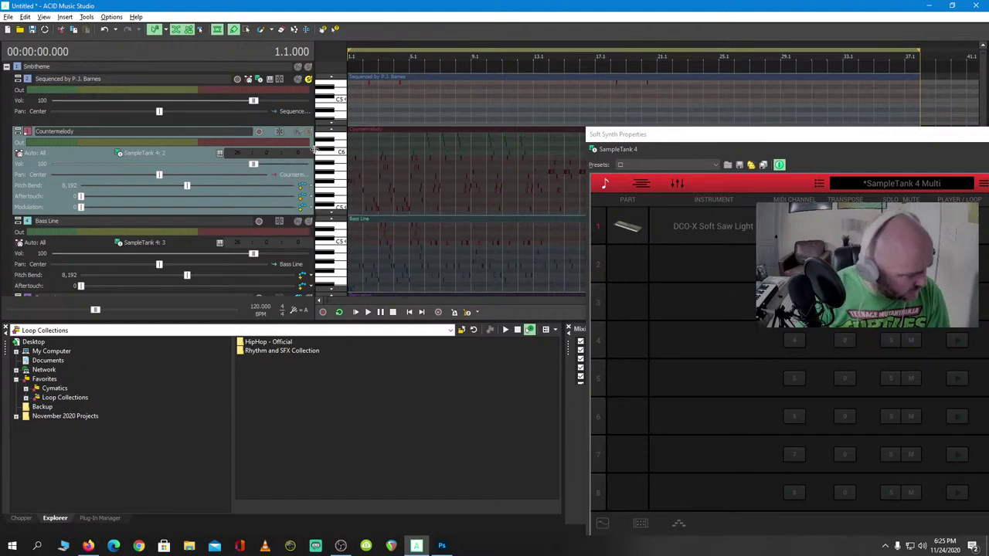
pyautogui.moveTo(313, 149); pyautogui.dragTo(381, 147)
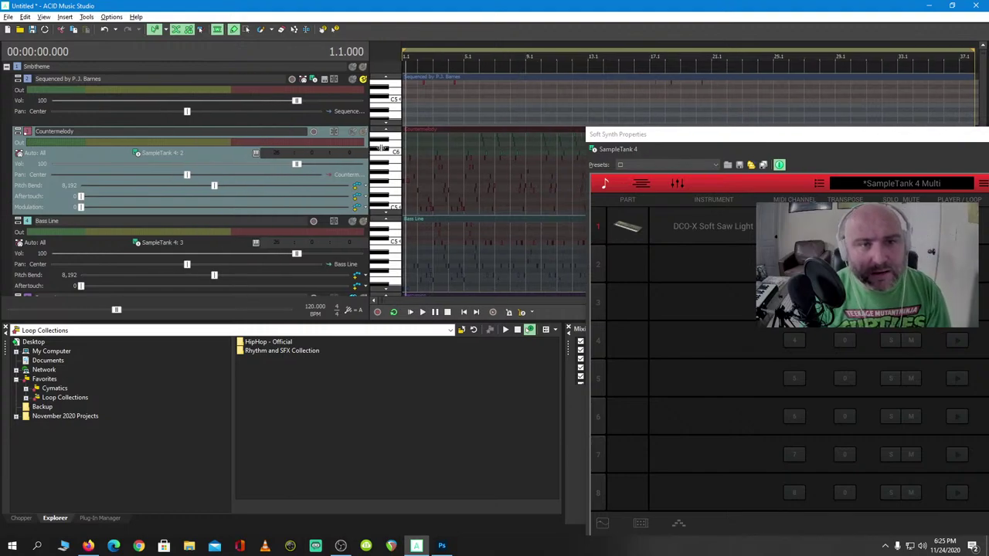
pyautogui.click(174, 153)
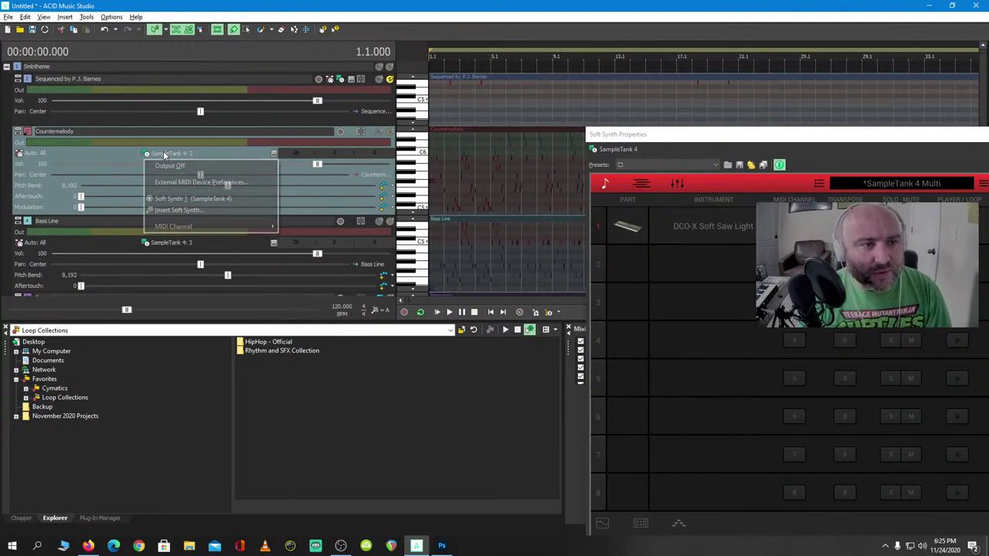
pyautogui.moveTo(211, 227)
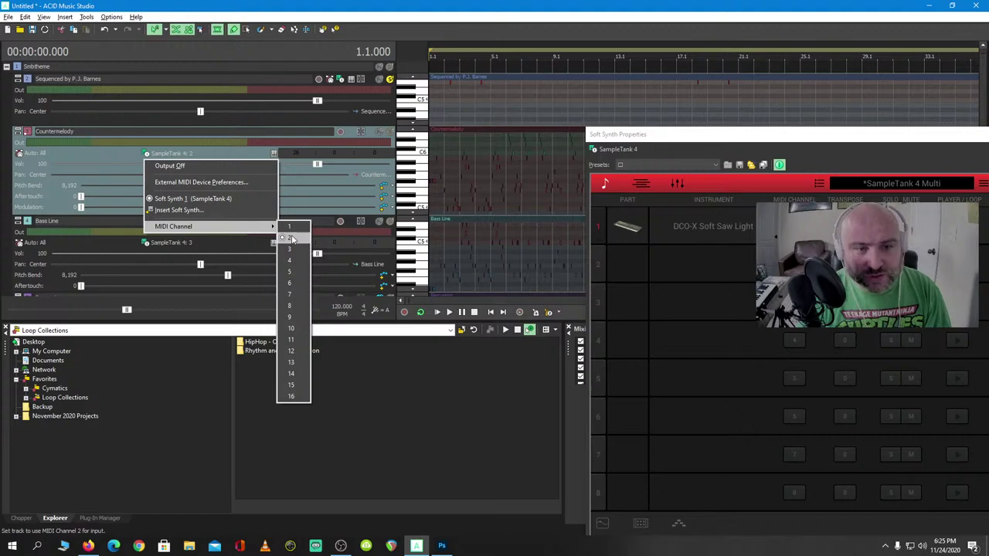
pyautogui.click(292, 239)
# Close the SampleTank 4 window and play back the soloed first track for a few seconds
pyautogui.doubleClick(777, 141)
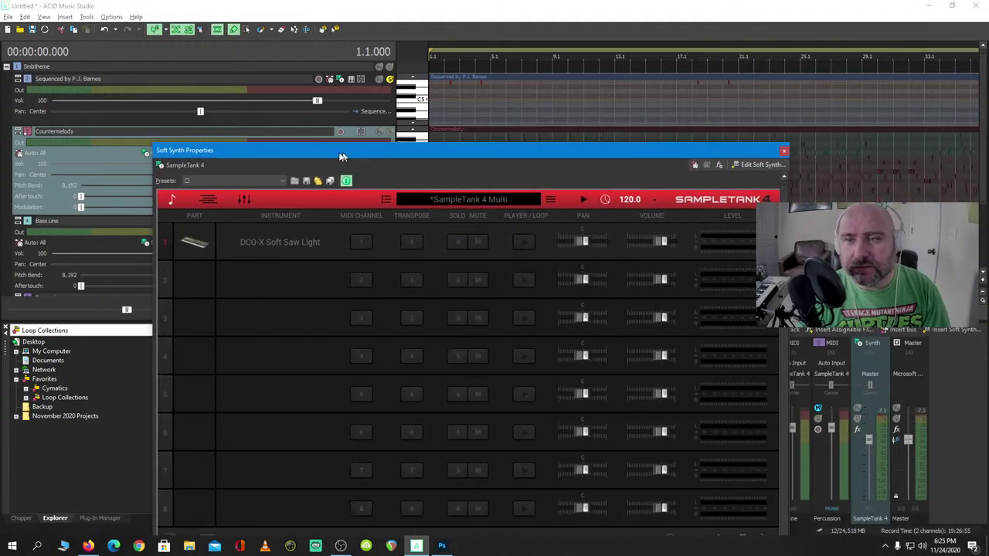
pyautogui.click(777, 152)
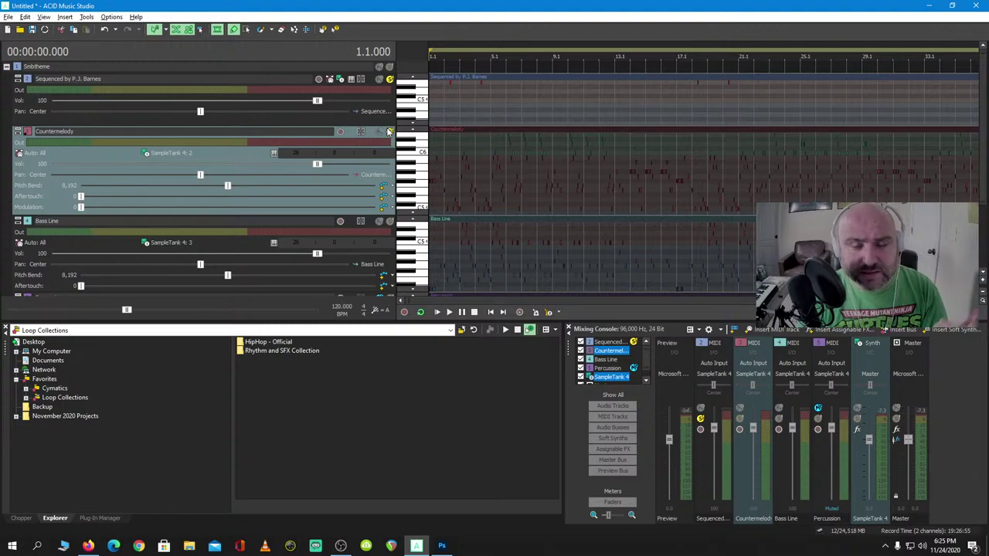
pyautogui.click(450, 314)
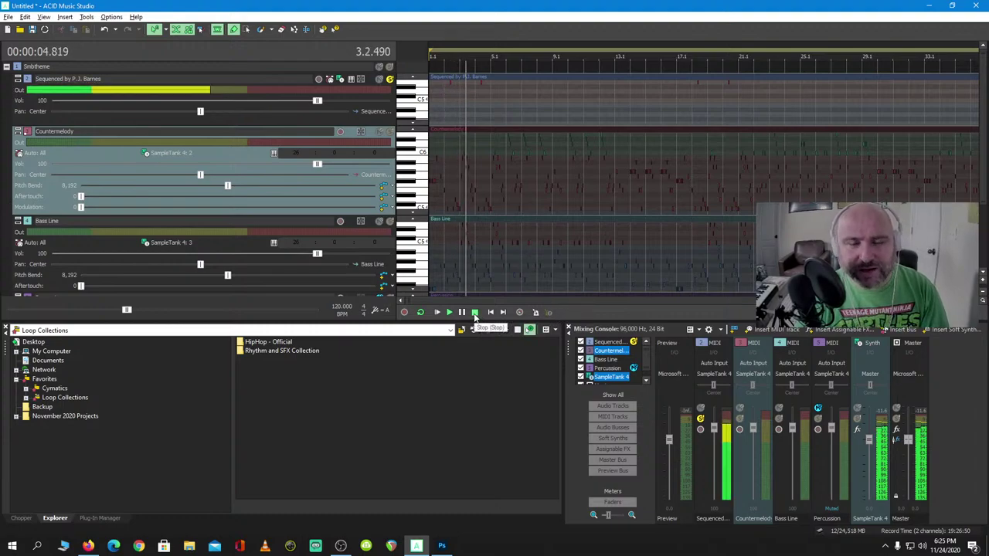
pyautogui.click(475, 313)
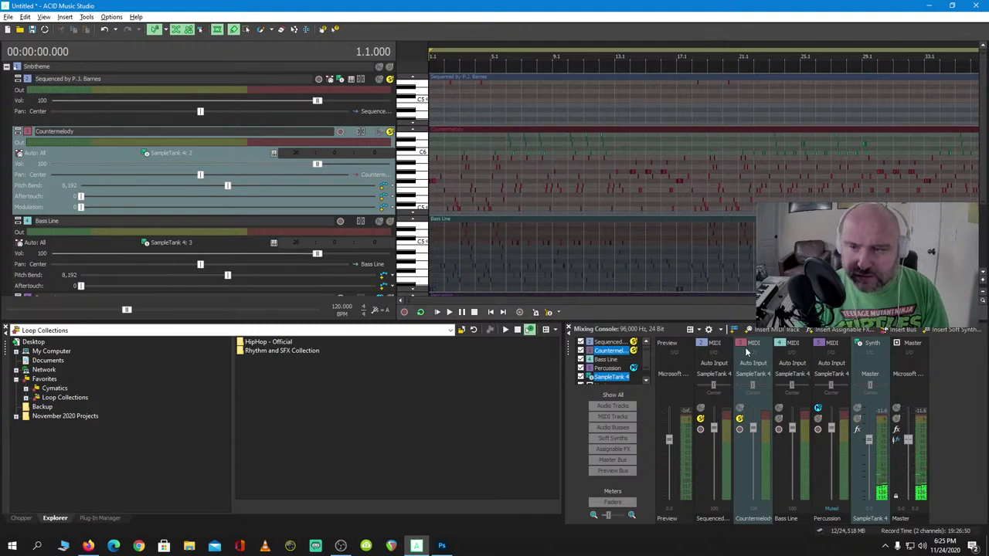
# Load the J-8 Unison Sync instrument in SampleTank 4, audition it on the keyboard, and close the synth window
pyautogui.click(859, 346)
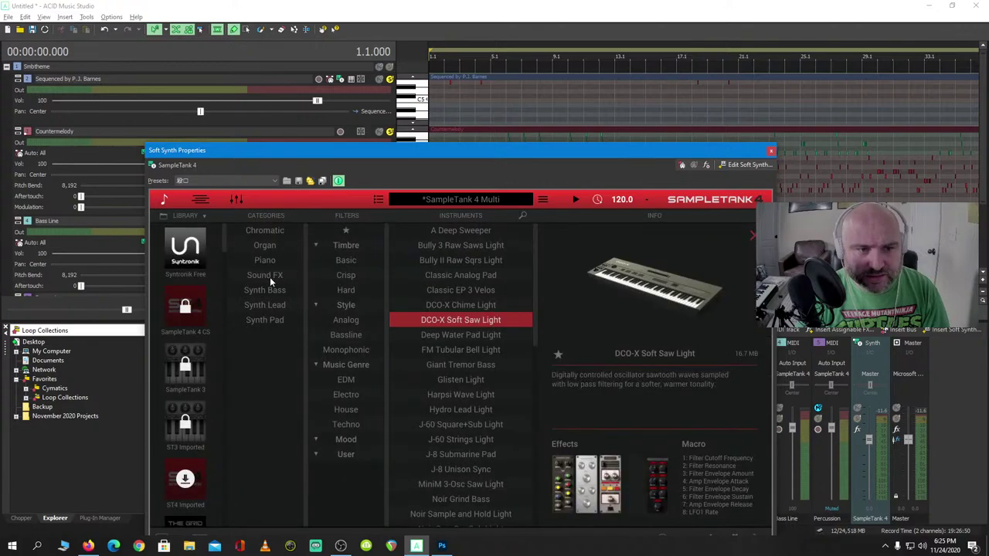
pyautogui.click(484, 351)
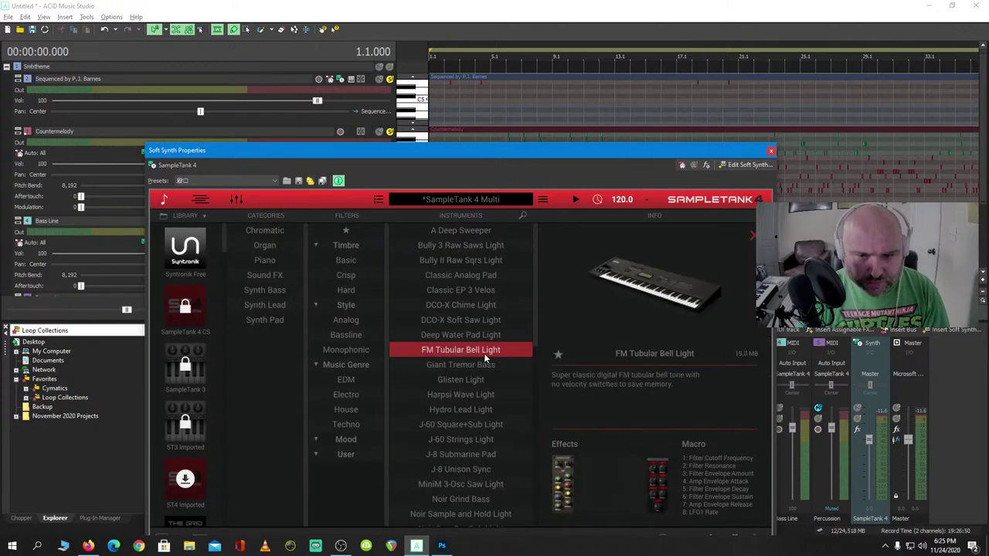
pyautogui.scroll(-3, 479, 371)
pyautogui.click(476, 377)
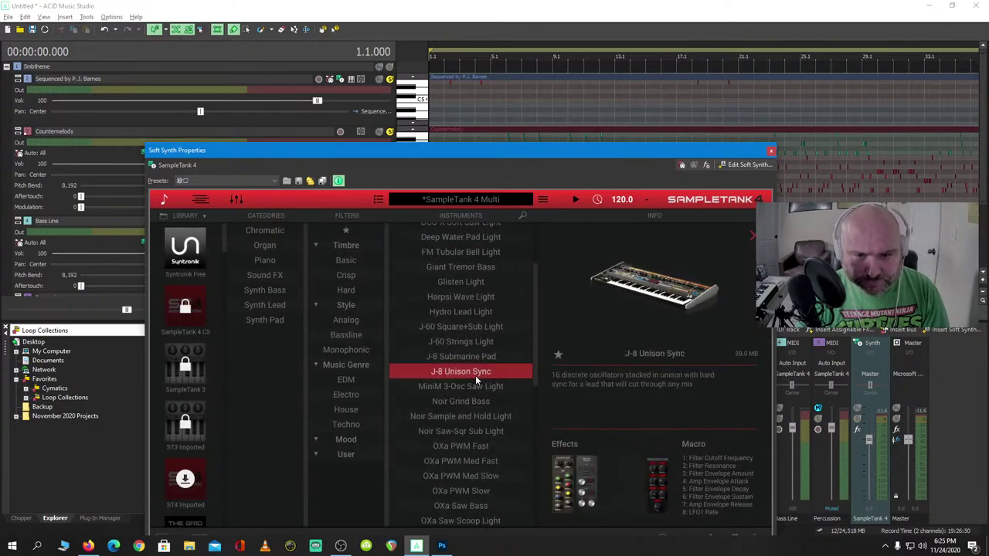
pyautogui.moveTo(562, 150); pyautogui.dragTo(542, 41)
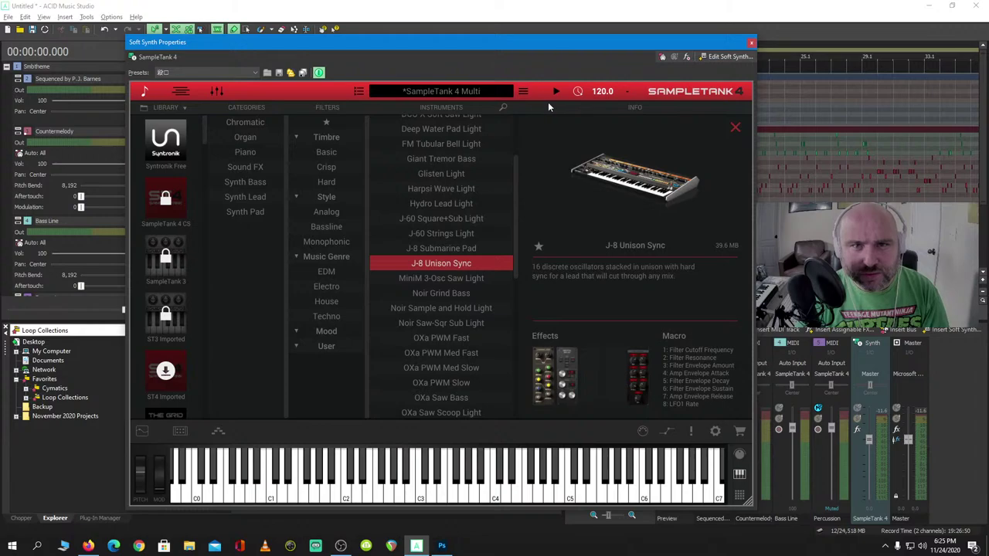
pyautogui.doubleClick(456, 263)
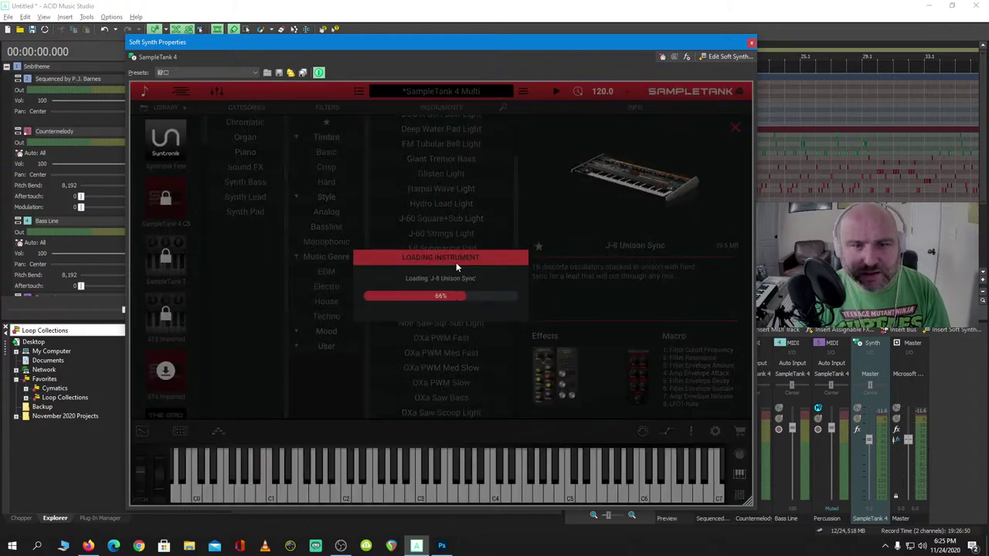
pyautogui.click(440, 495)
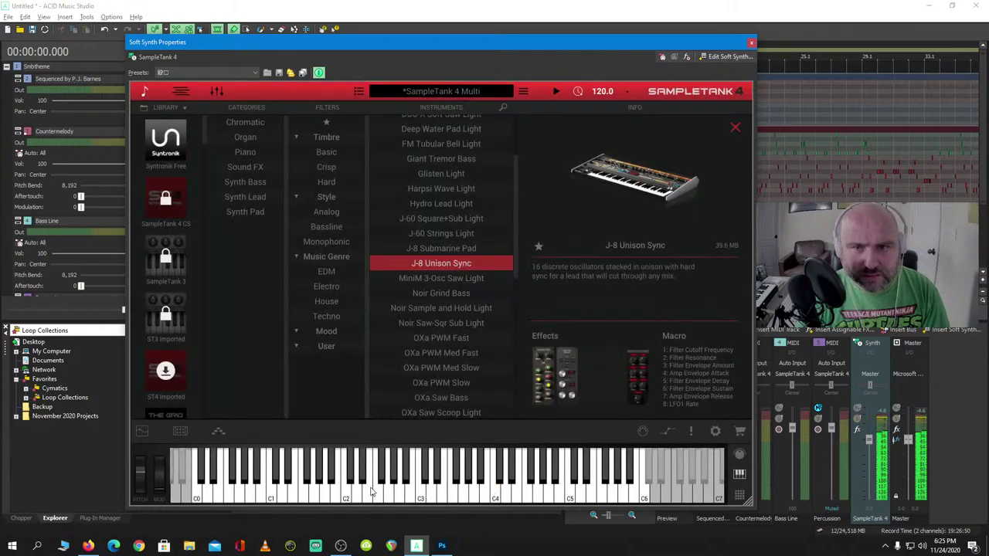
pyautogui.click(751, 42)
# Pan the first MIDI track to about 53% right while playing the project, and stop playback
pyautogui.press('space')
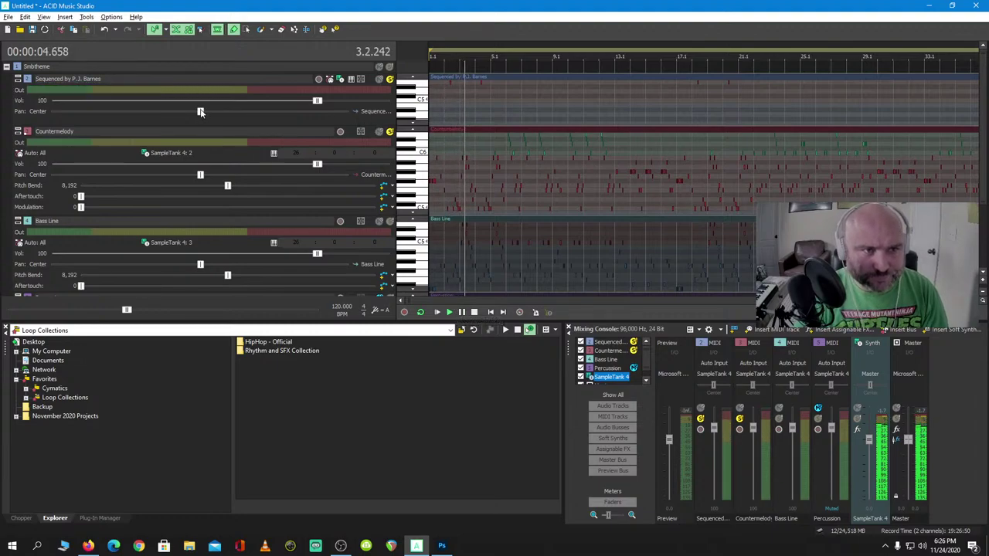
pyautogui.moveTo(201, 113); pyautogui.dragTo(282, 114)
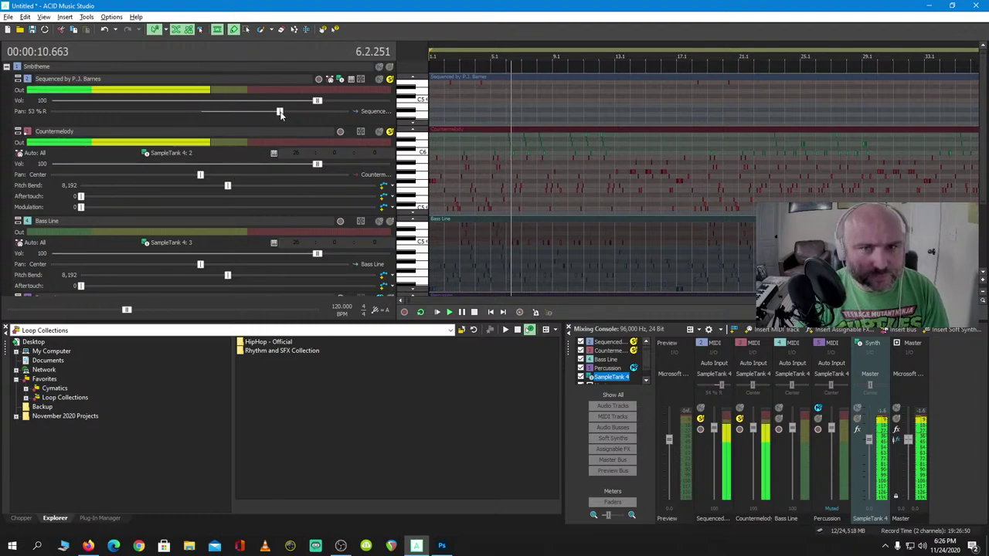
pyautogui.click(474, 312)
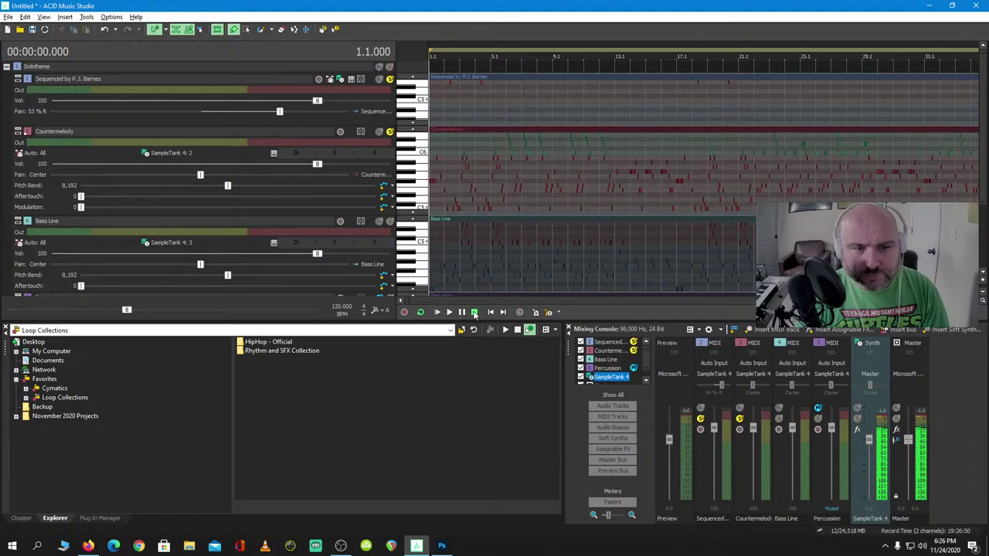
# Browse the Drums folder of the HipHop - Official loop collection and preview the Arena Cut C and March Forward E loops
pyautogui.doubleClick(268, 341)
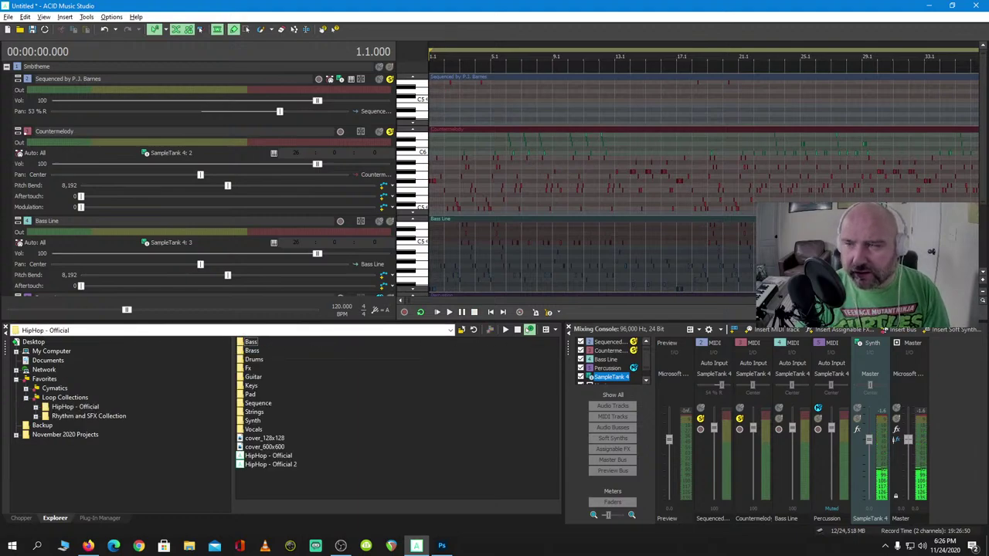
pyautogui.scroll(-1, 986, 205)
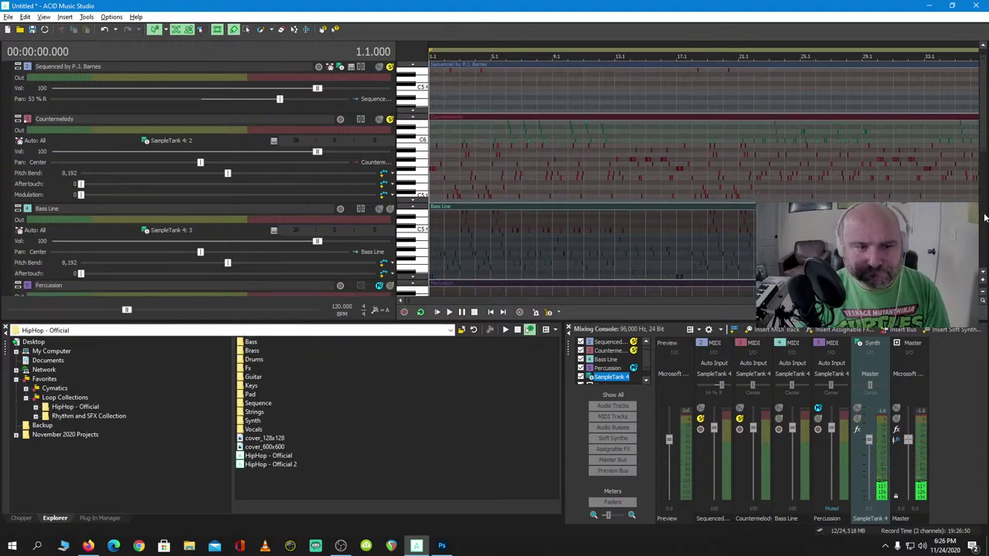
pyautogui.click(253, 360)
pyautogui.doubleClick(254, 361)
pyautogui.click(261, 360)
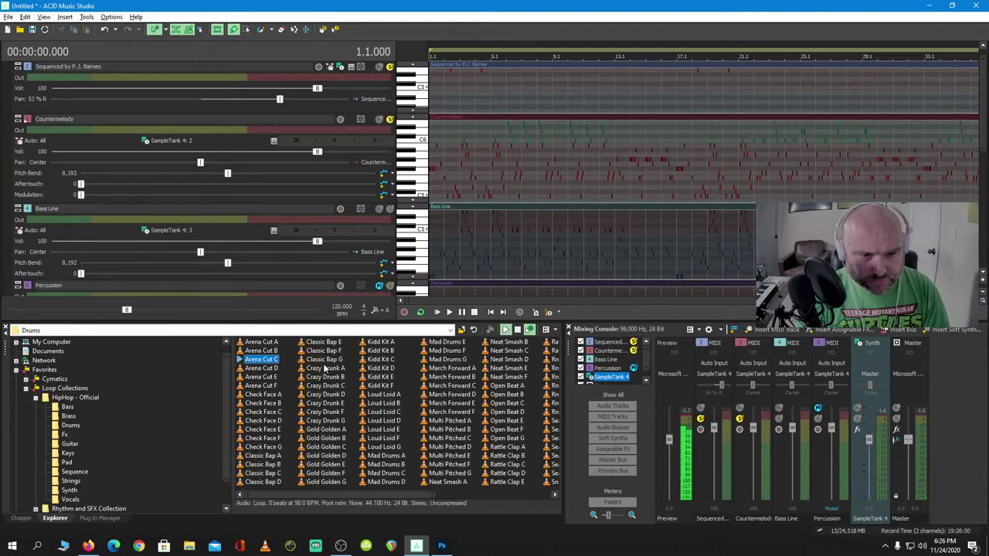
pyautogui.click(451, 402)
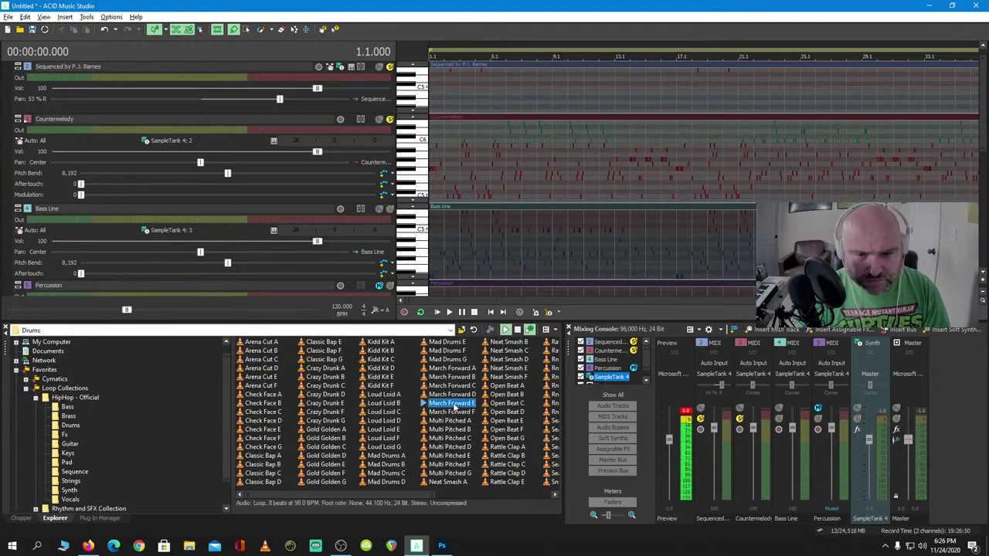
# Add the March Forward E drum loop on a new track below Percussion and move it to start at measure 2
pyautogui.moveTo(985, 147); pyautogui.dragTo(985, 230)
pyautogui.moveTo(464, 384); pyautogui.dragTo(545, 193)
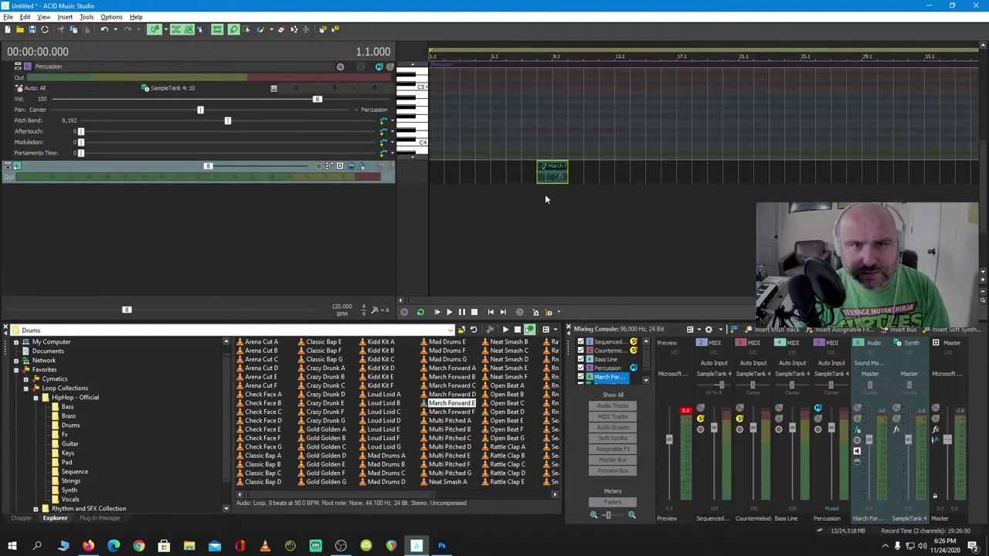
pyautogui.press('space')
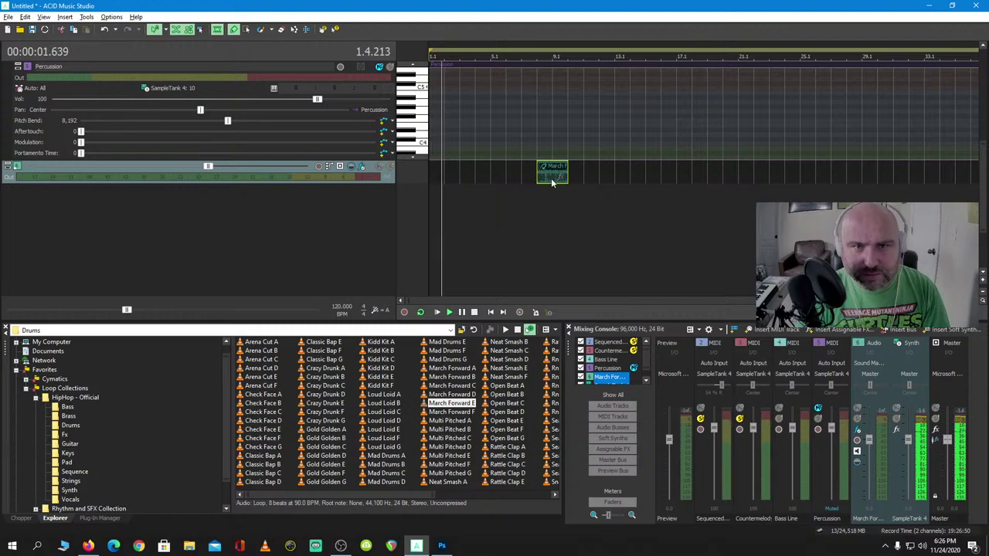
pyautogui.press('space')
pyautogui.moveTo(537, 165); pyautogui.dragTo(444, 165)
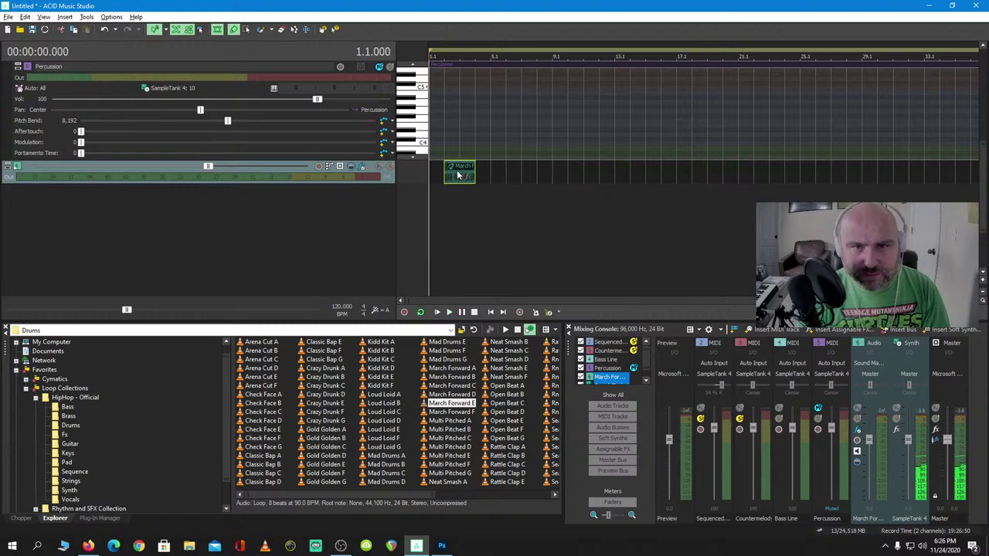
# Solo the drum loop track and extend its March Forward E clip to measure 14 during playback
pyautogui.press('space')
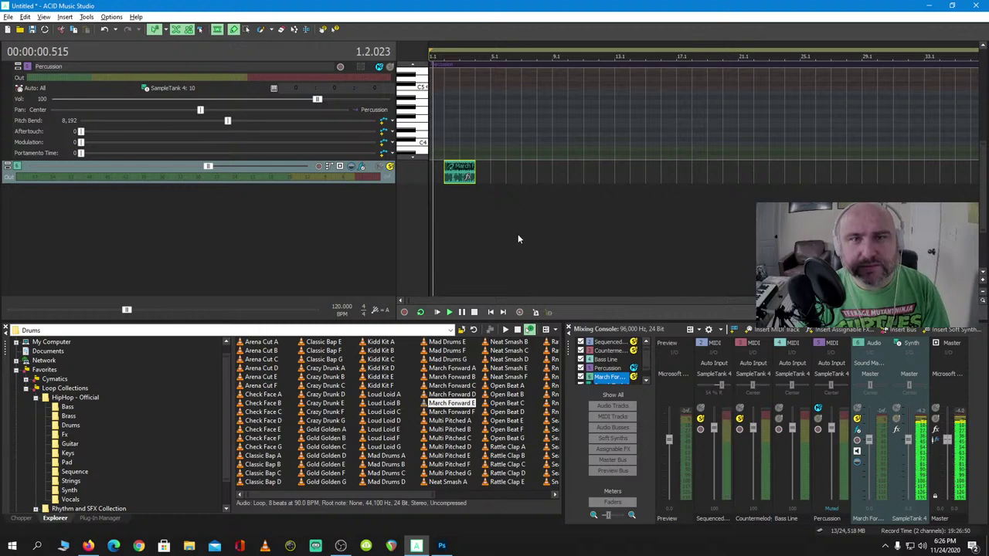
pyautogui.moveTo(473, 174); pyautogui.dragTo(623, 177)
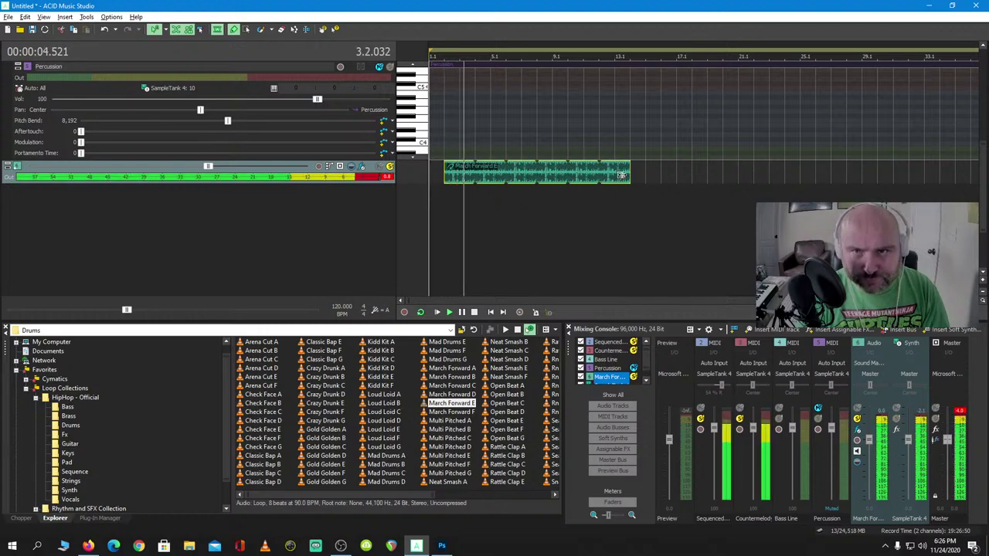
pyautogui.scroll(2, 463, 116)
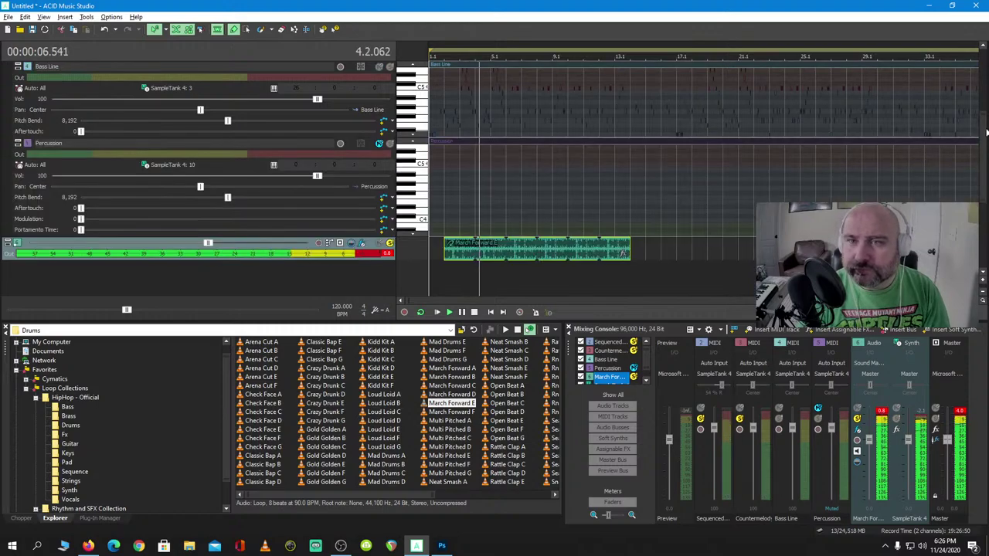
pyautogui.press('space')
# Solo the Bass Line track and filter SampleTank 4's instruments to the Synth Bass category
pyautogui.click(519, 120)
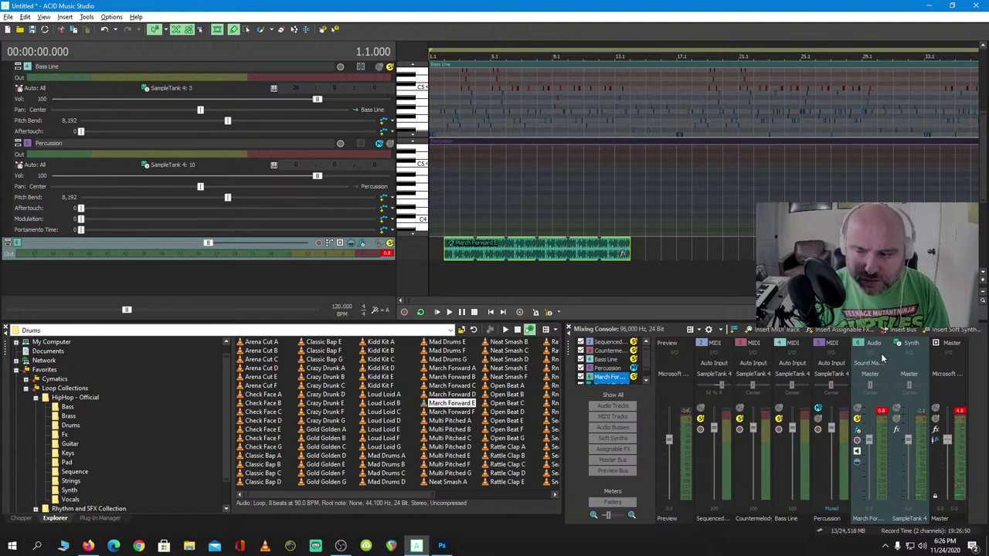
pyautogui.click(890, 349)
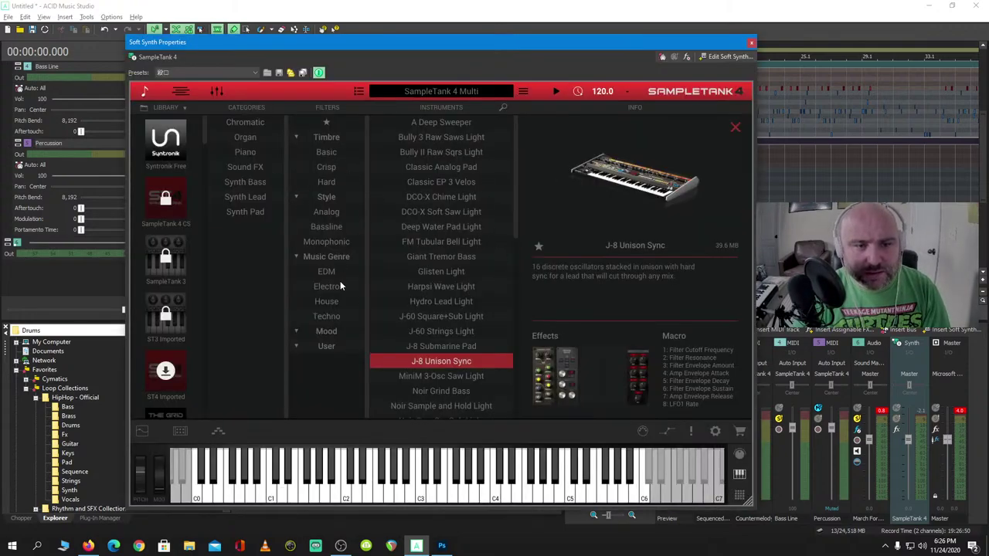
pyautogui.click(253, 183)
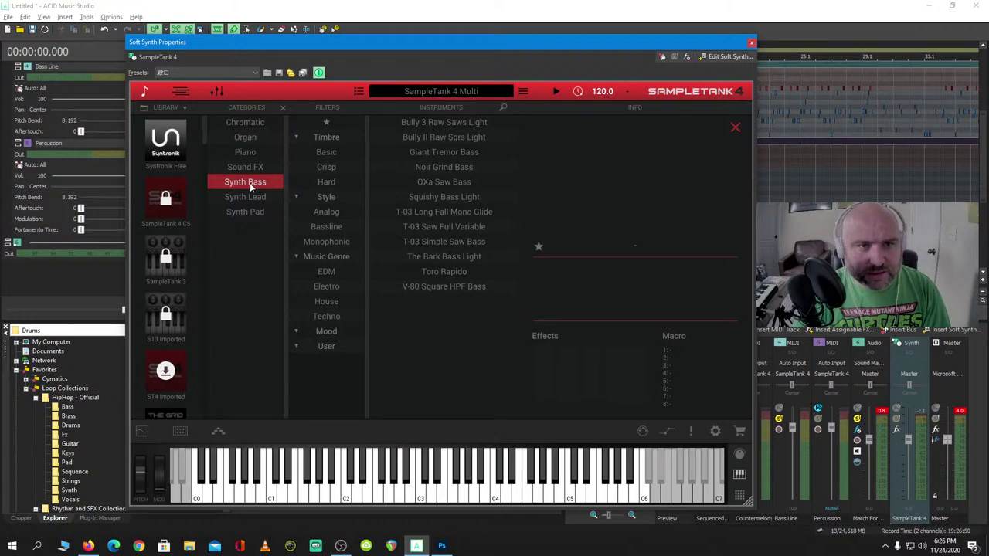
pyautogui.click(249, 182)
pyautogui.click(256, 184)
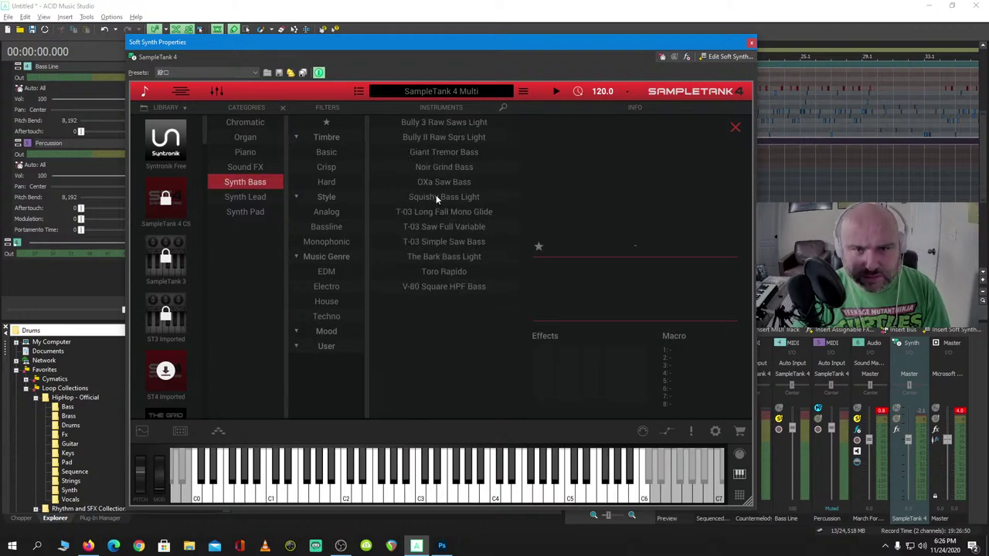
# Try the T-03 Simple Saw Bass instrument by playing a few notes on the SampleTank 4 keyboard
pyautogui.click(453, 244)
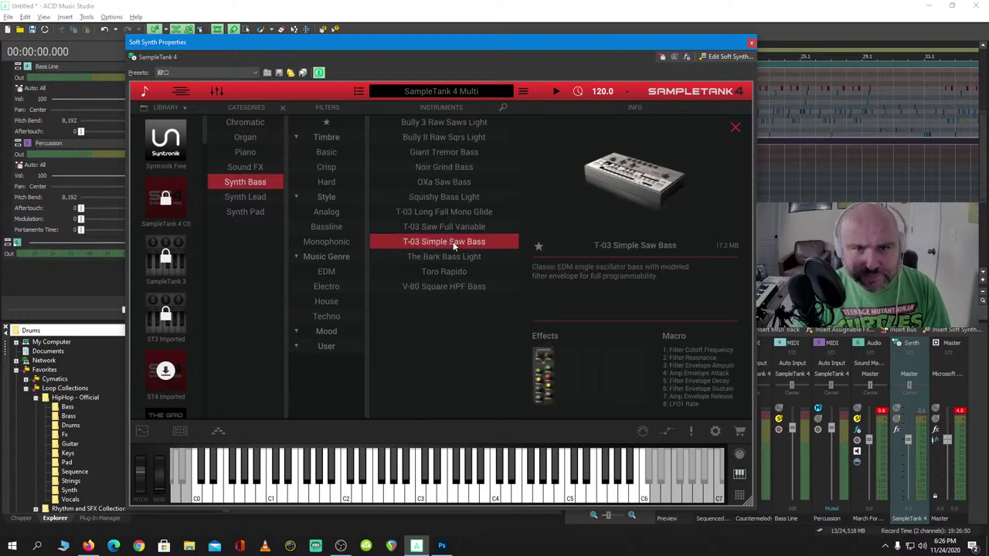
pyautogui.click(389, 486)
pyautogui.click(337, 499)
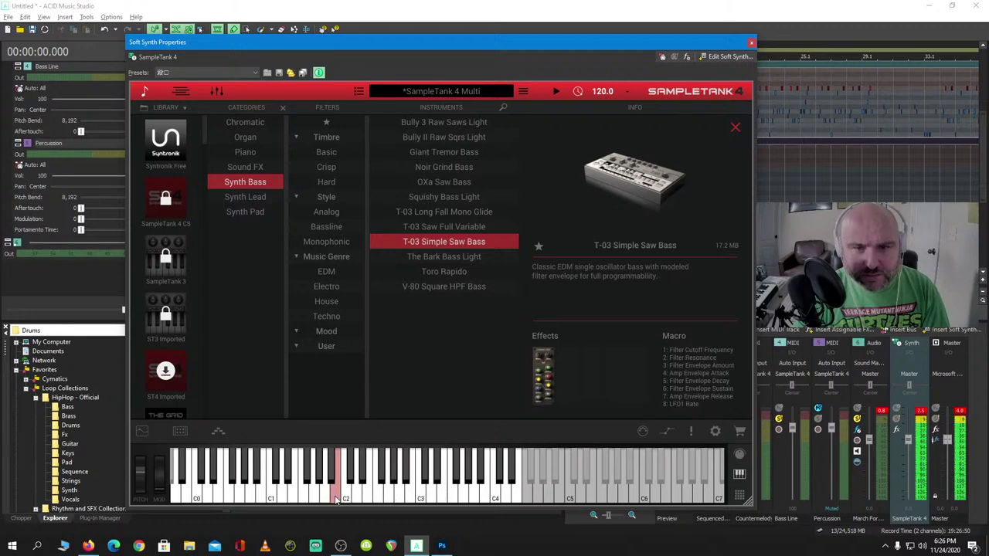
pyautogui.click(284, 487)
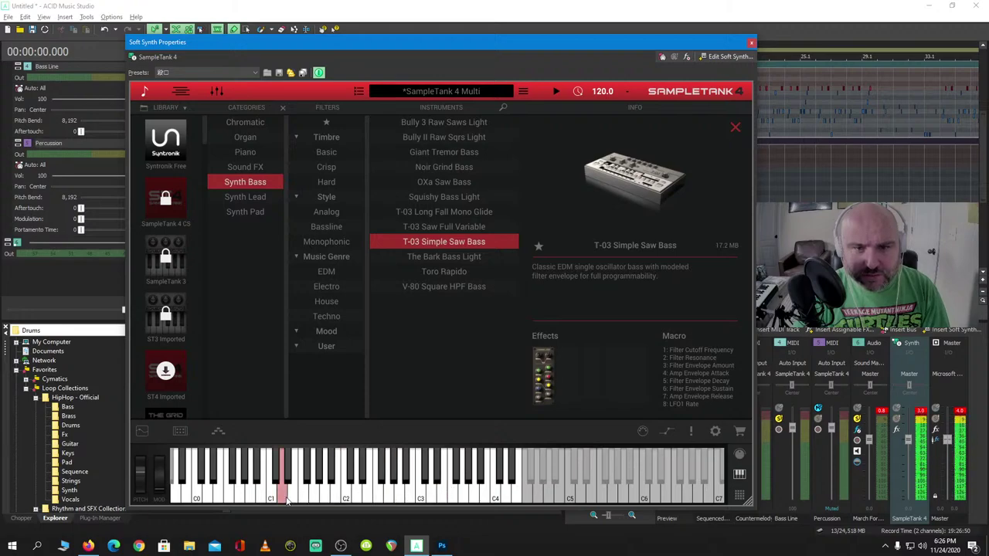
# Load the Bully 3 Raw Saws Light bass instrument, audition it with several notes, and close the SampleTank 4 window
pyautogui.click(444, 123)
pyautogui.click(306, 479)
pyautogui.click(282, 488)
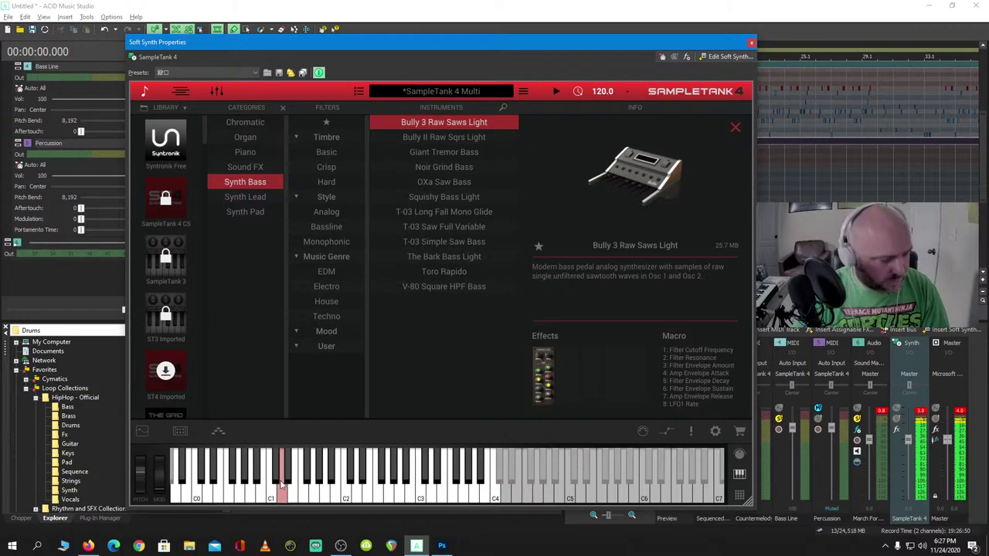
pyautogui.click(259, 473)
pyautogui.click(306, 487)
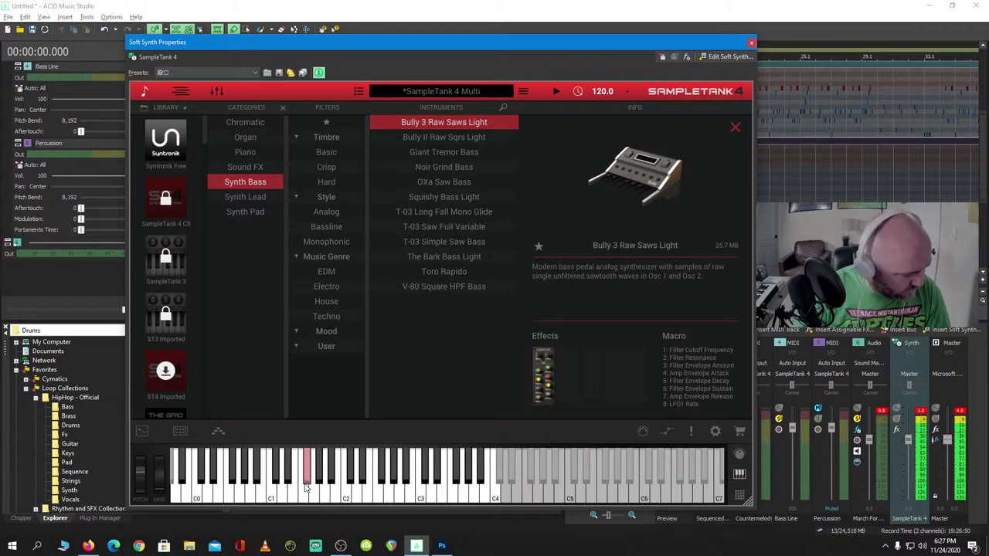
pyautogui.click(345, 487)
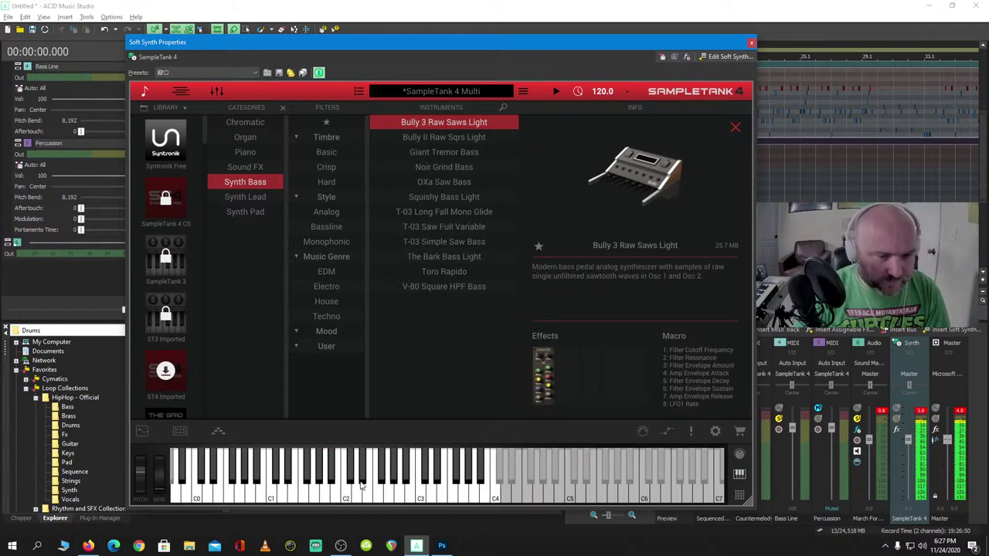
pyautogui.click(751, 42)
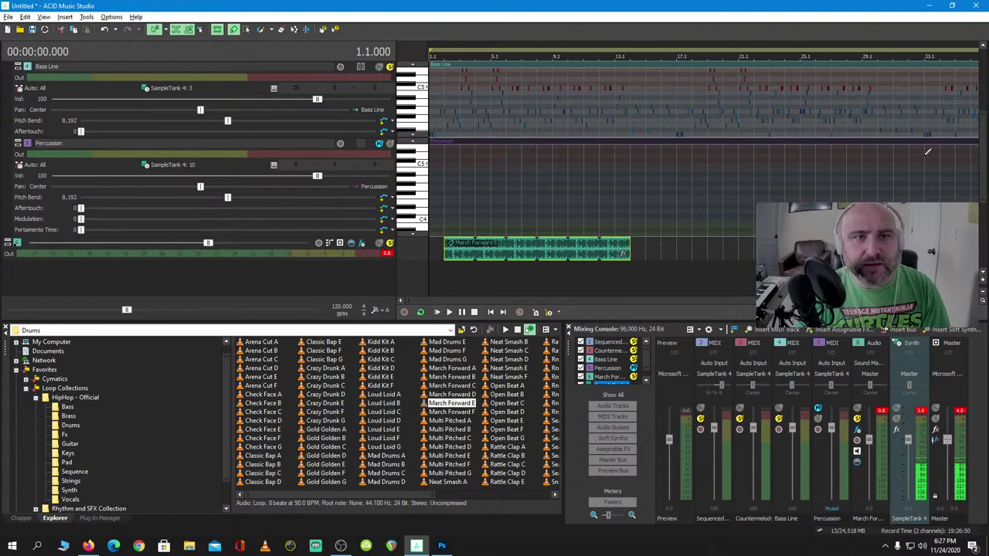
# Play back the project and unsolo the first and Countermelody tracks, keeping Bass Line and the drum loop soloed
pyautogui.moveTo(981, 179); pyautogui.dragTo(984, 126)
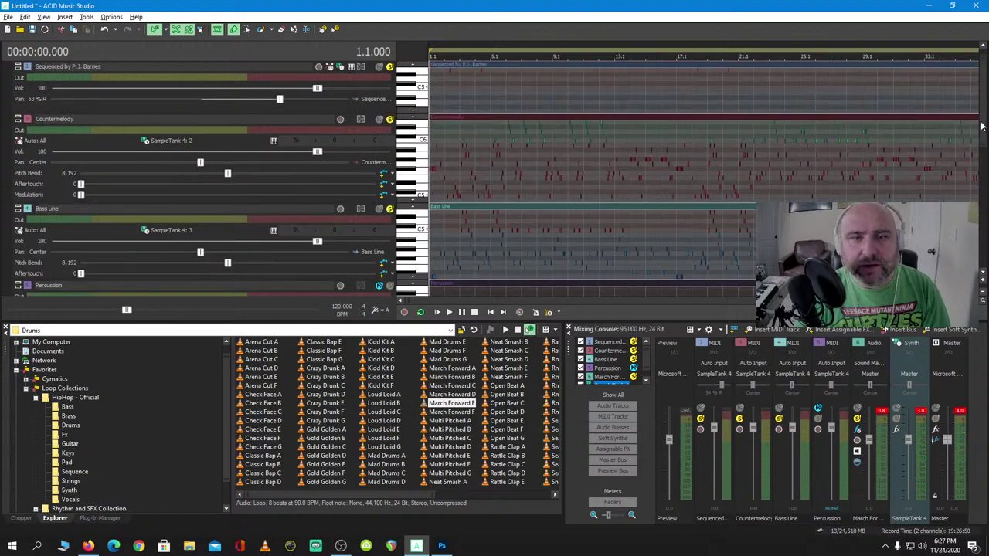
pyautogui.press('space')
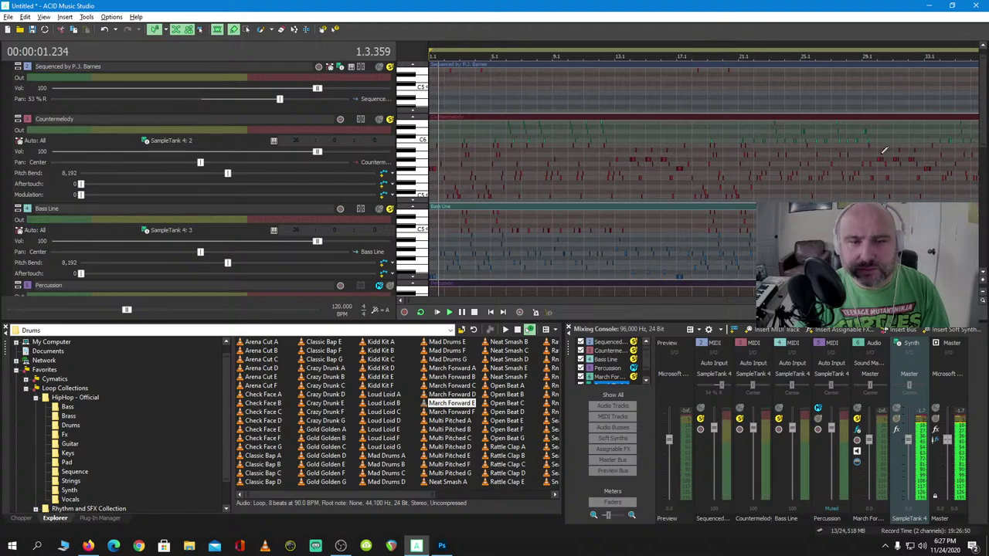
pyautogui.click(379, 209)
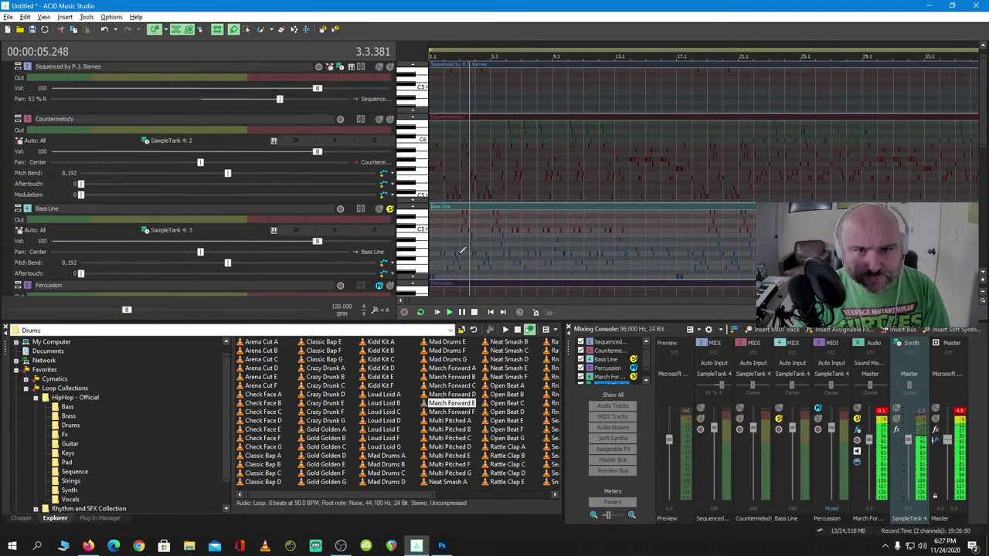
pyautogui.press('space')
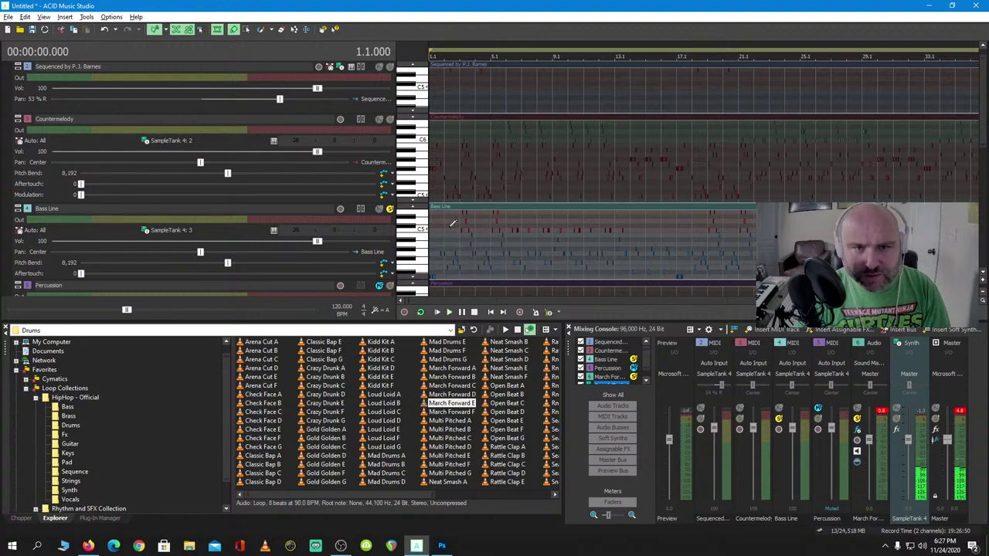
# Examine SampleTank 4's song list, mixer, key ranges and part list, and check the instrument assigned to part 2
pyautogui.moveTo(981, 137); pyautogui.dragTo(986, 172)
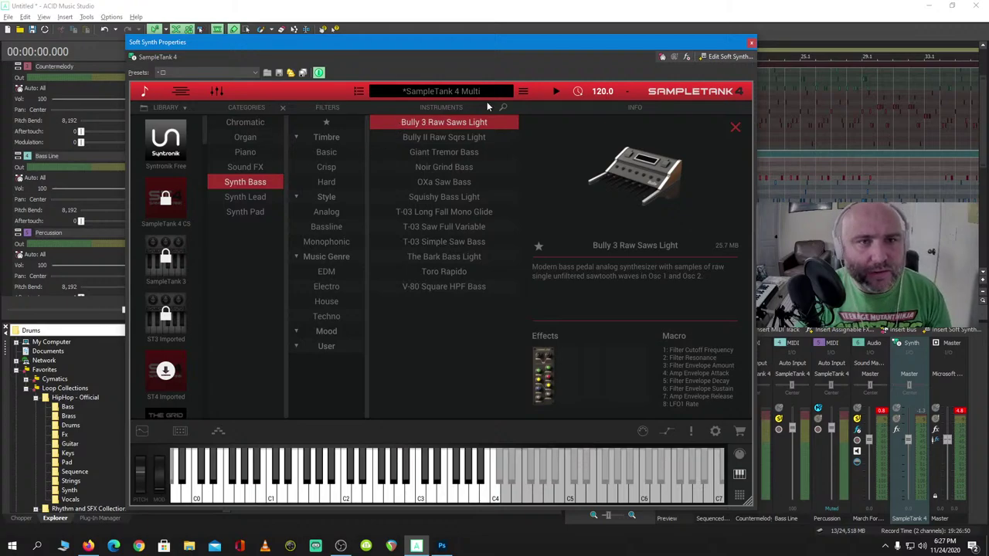
pyautogui.click(429, 93)
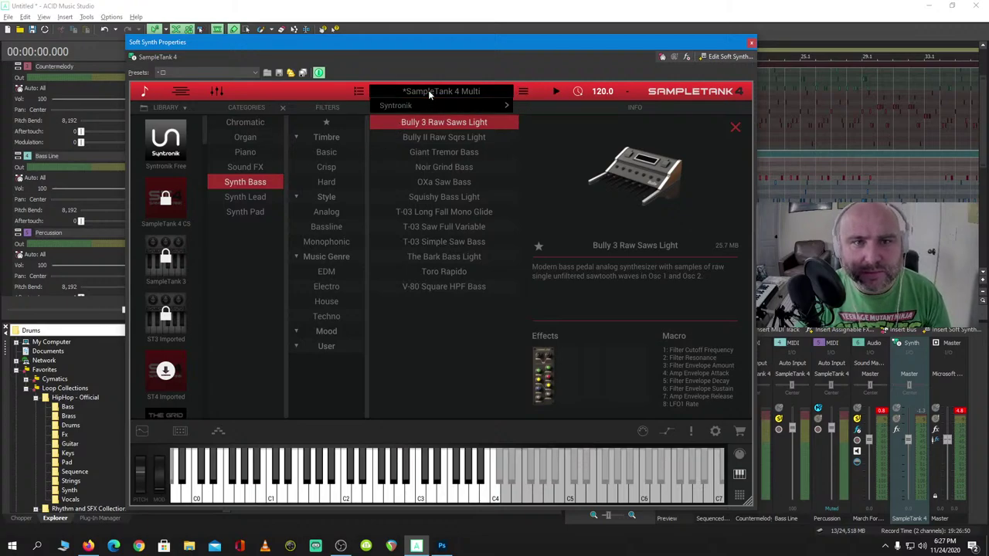
pyautogui.click(359, 92)
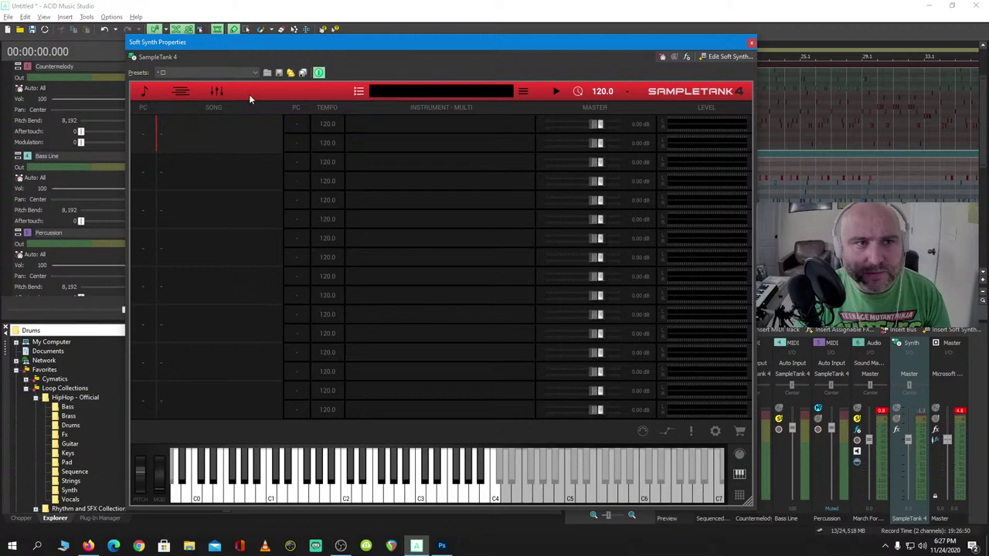
pyautogui.click(216, 93)
pyautogui.click(182, 92)
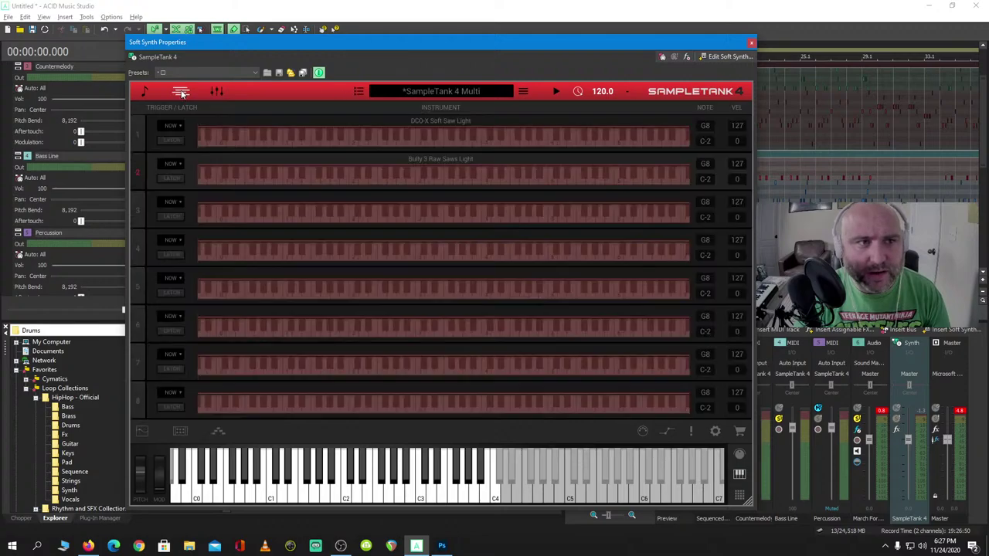
pyautogui.click(146, 92)
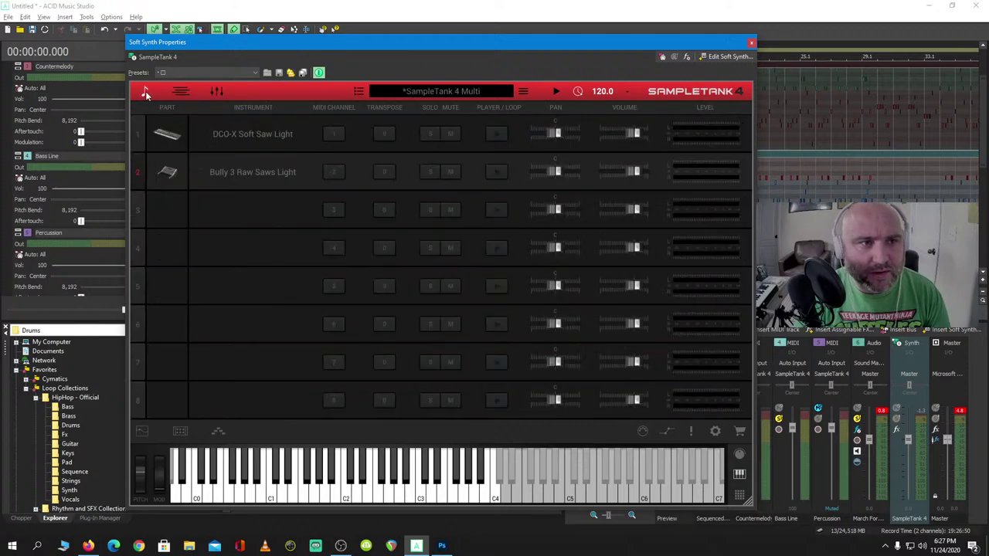
pyautogui.click(270, 173)
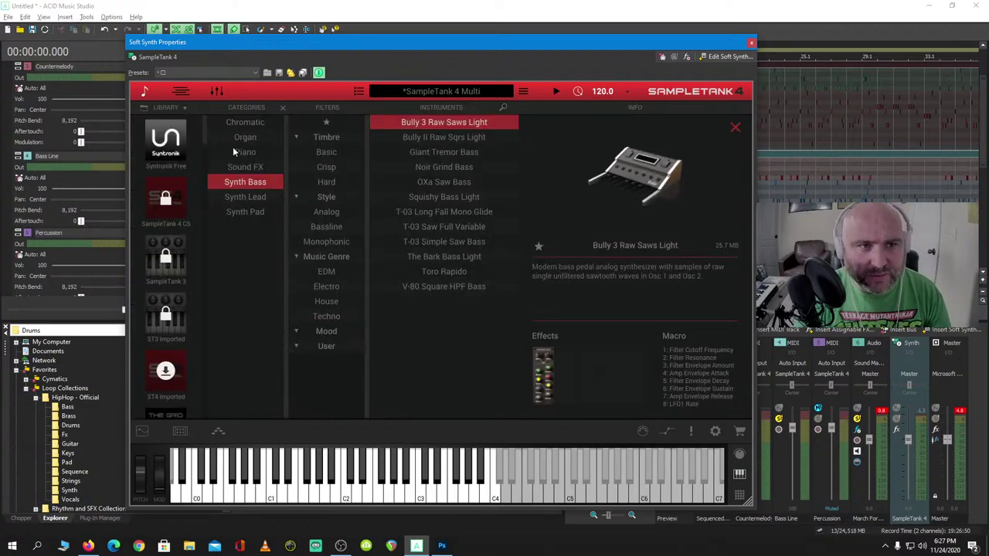
# Load the Bully 3 Raw Saws Light bass instrument into SampleTank 4's part 3 for the Bass Line
pyautogui.click(146, 93)
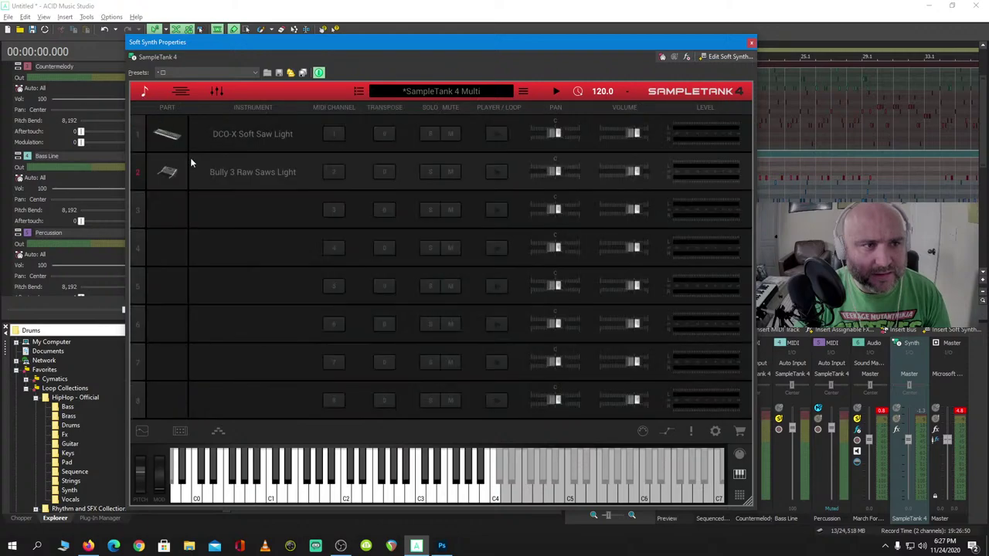
pyautogui.click(243, 217)
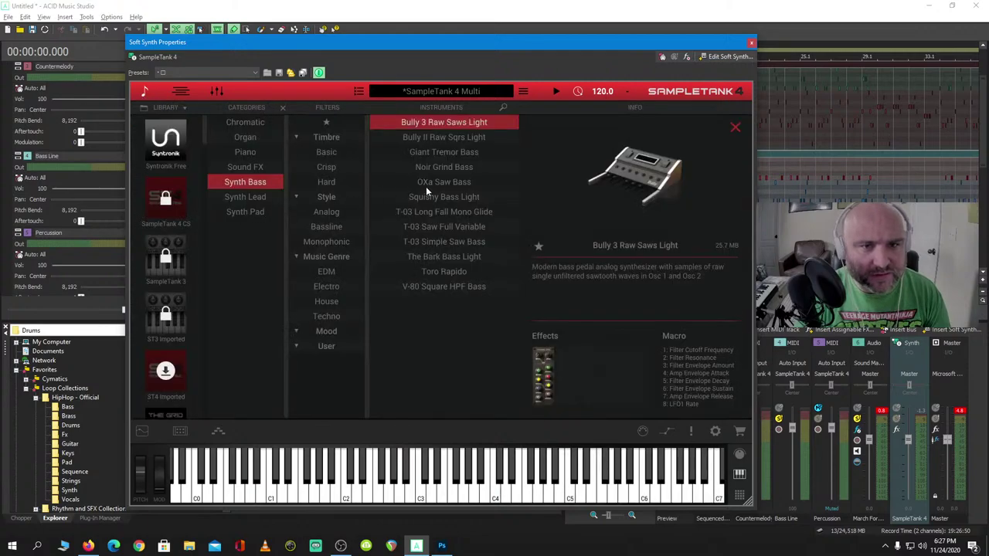
pyautogui.doubleClick(450, 124)
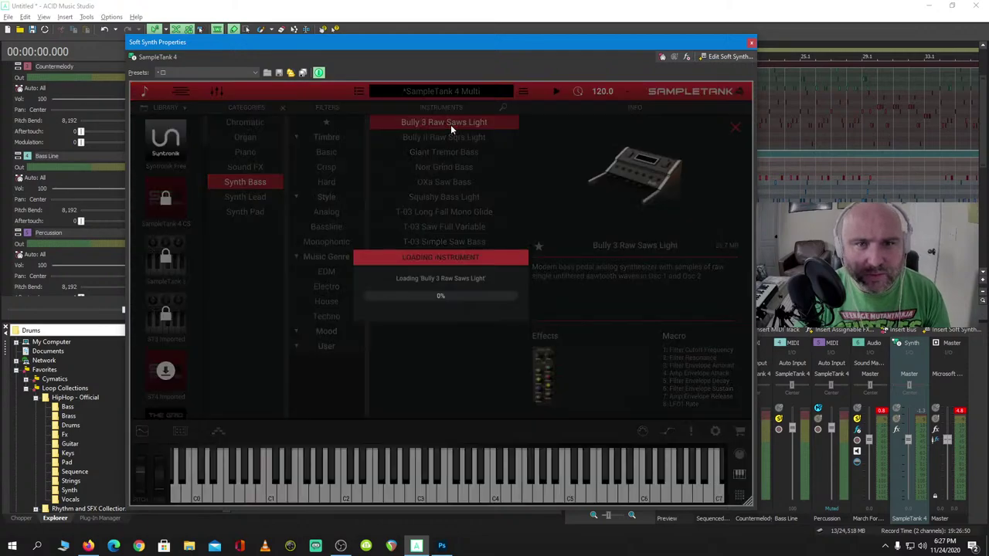
# Load the Synth Lead instrument Vger Sync Down Light into part 2, audition a note, and close the SampleTank 4 window
pyautogui.click(144, 92)
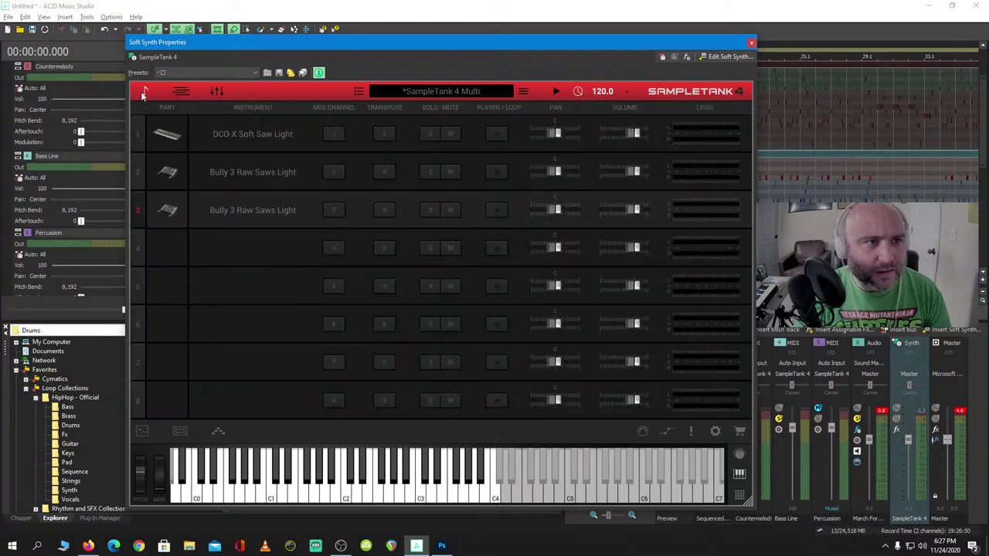
pyautogui.click(277, 173)
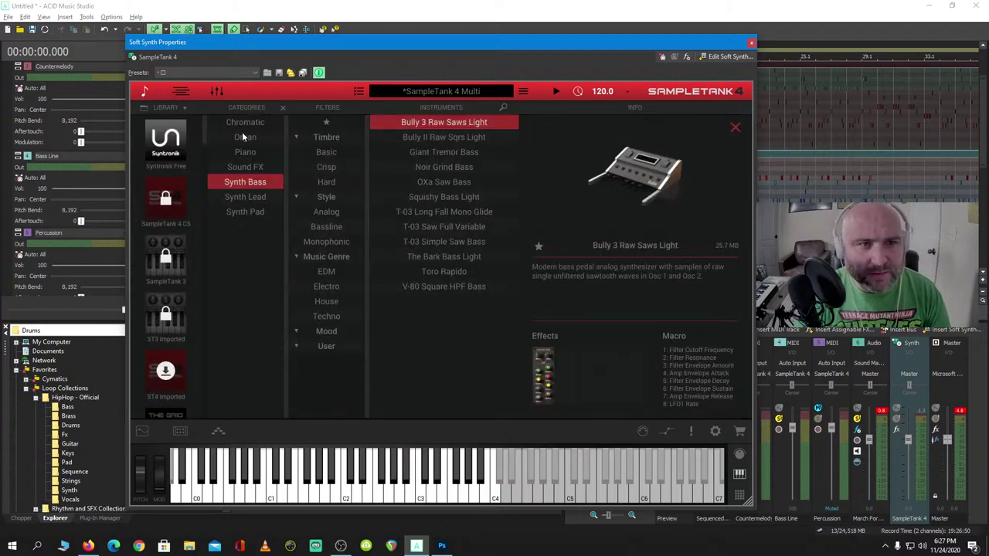
pyautogui.keyDown('ctrl'); pyautogui.click(255, 197); pyautogui.keyUp('ctrl')
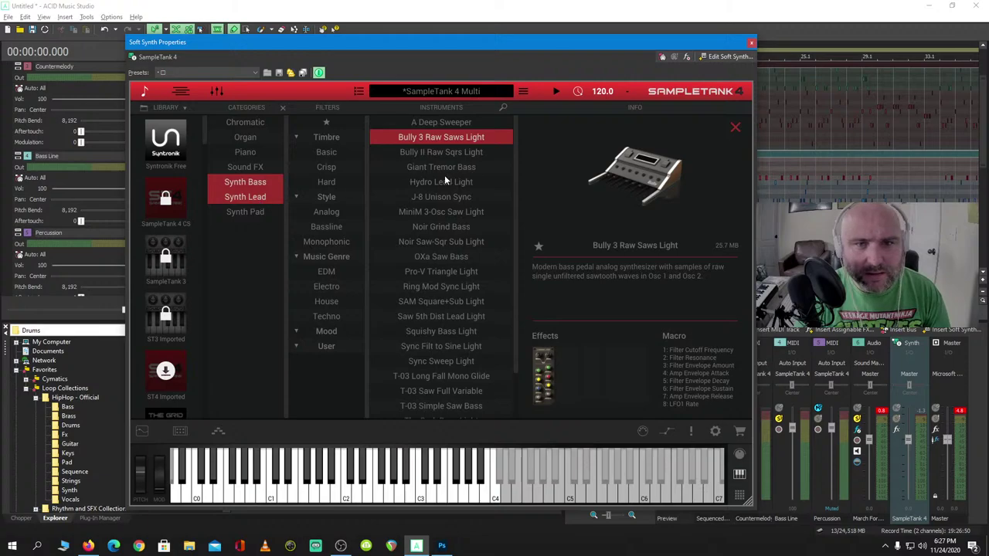
pyautogui.click(255, 196)
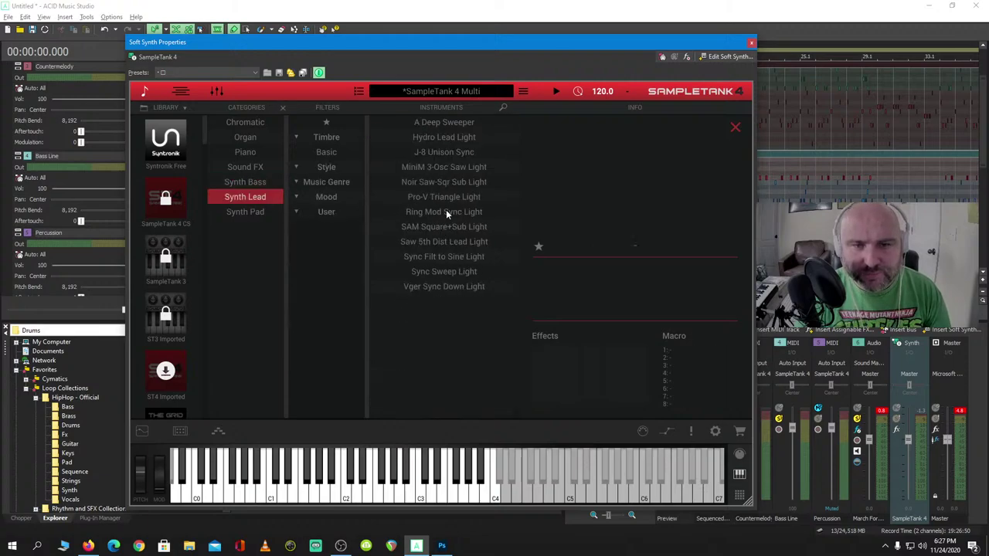
pyautogui.click(440, 273)
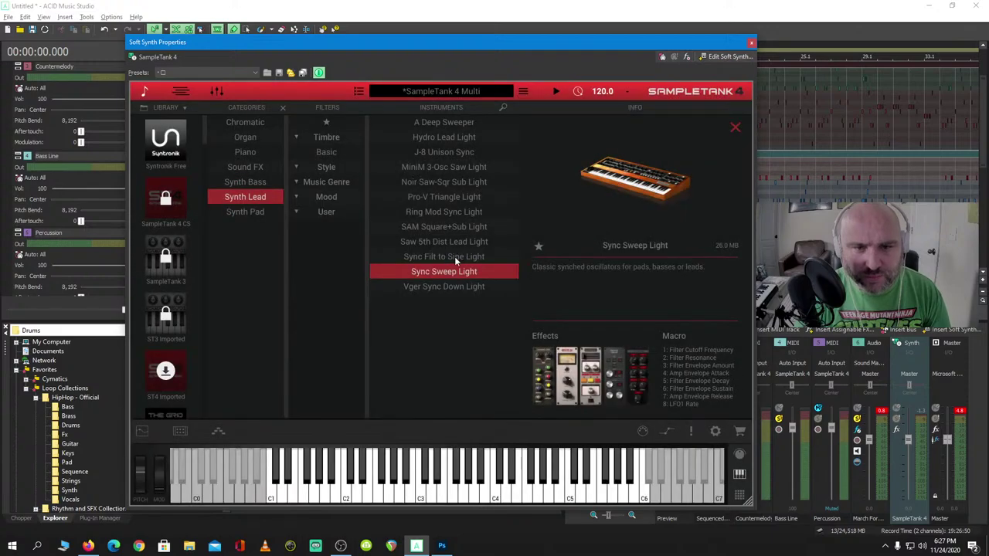
pyautogui.click(435, 287)
pyautogui.click(384, 492)
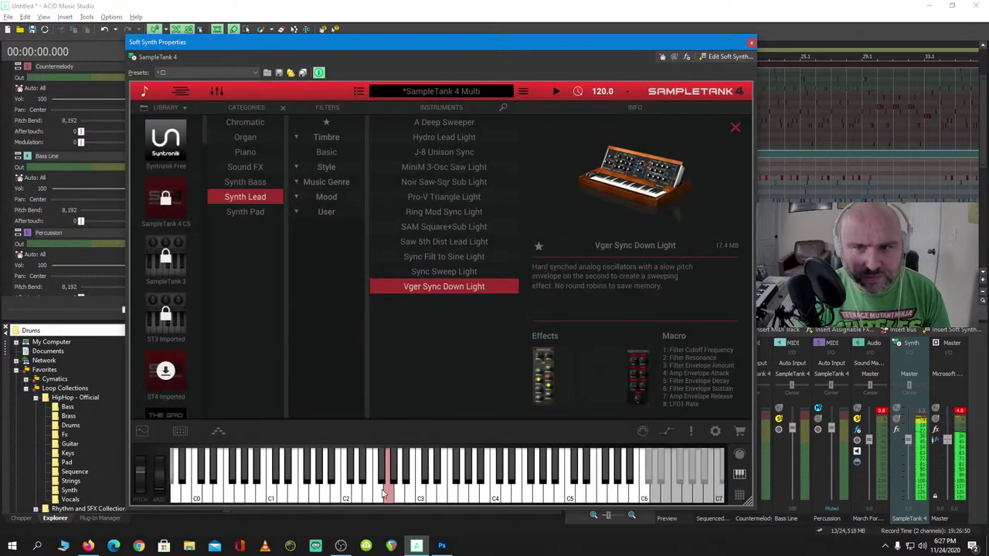
pyautogui.click(751, 42)
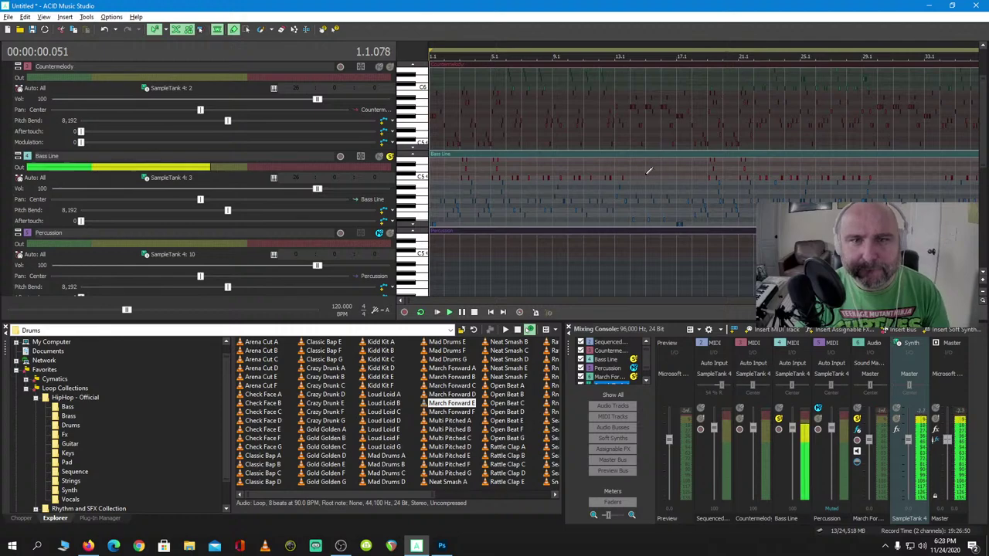
# Select all tracks and set the timeline's loop region to span from measure 1.1 to 9.1
pyautogui.click(475, 158)
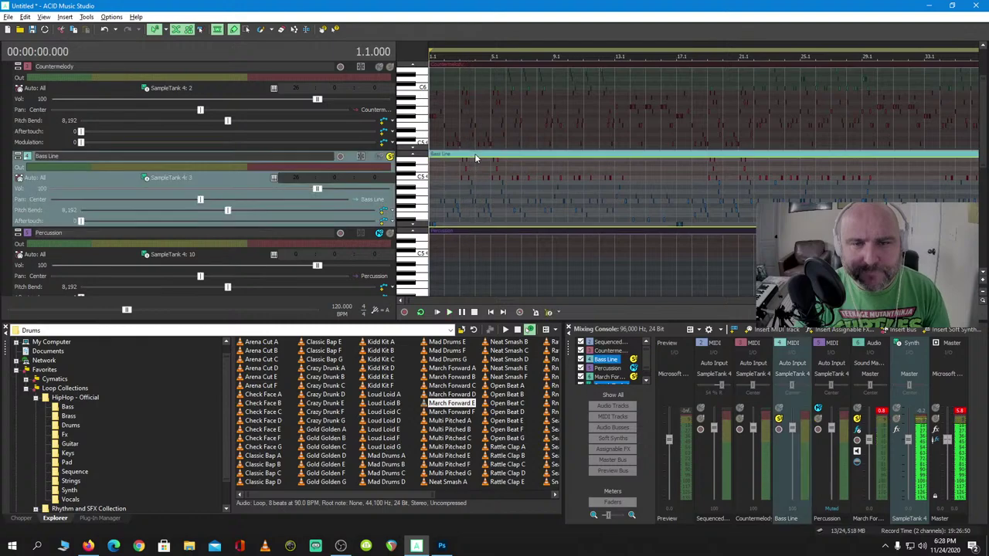
pyautogui.hotkey('ctrl', 'a')
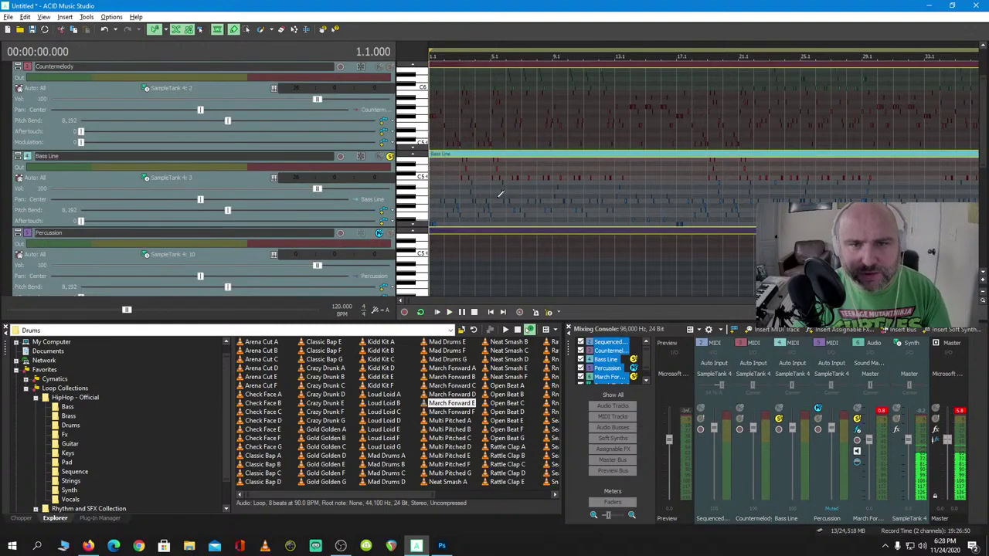
pyautogui.press('pagedown')
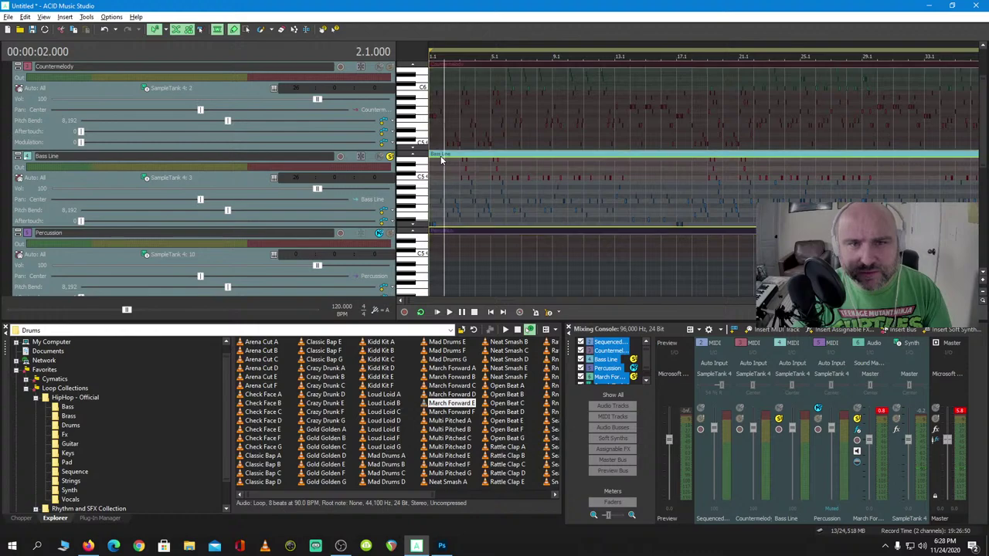
pyautogui.moveTo(454, 173); pyautogui.dragTo(545, 193)
pyautogui.rightClick(545, 193)
pyautogui.click(480, 167)
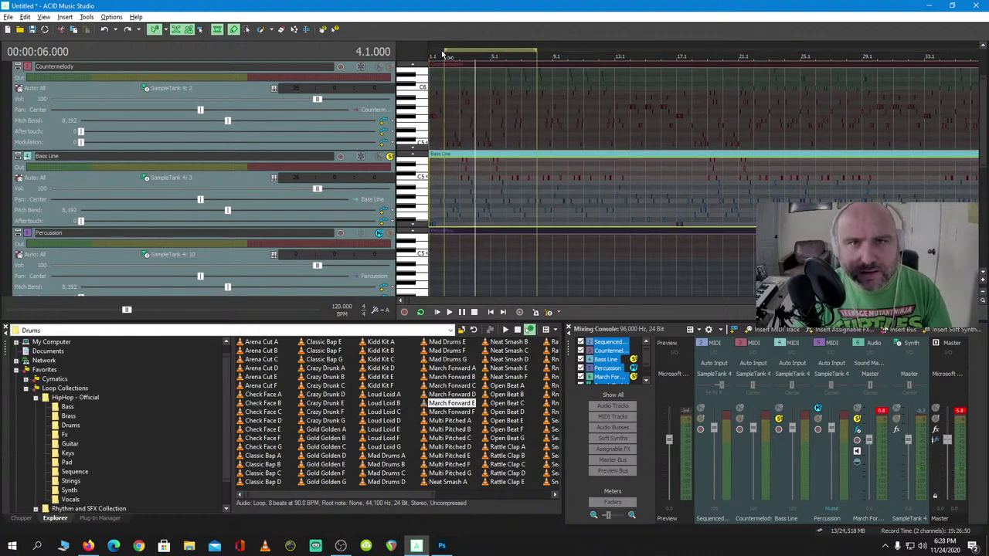
pyautogui.moveTo(444, 52); pyautogui.dragTo(430, 52)
pyautogui.moveTo(541, 52)
pyautogui.mouseDown()
pyautogui.moveTo(566, 52)
pyautogui.moveTo(552, 54)
pyautogui.mouseUp()
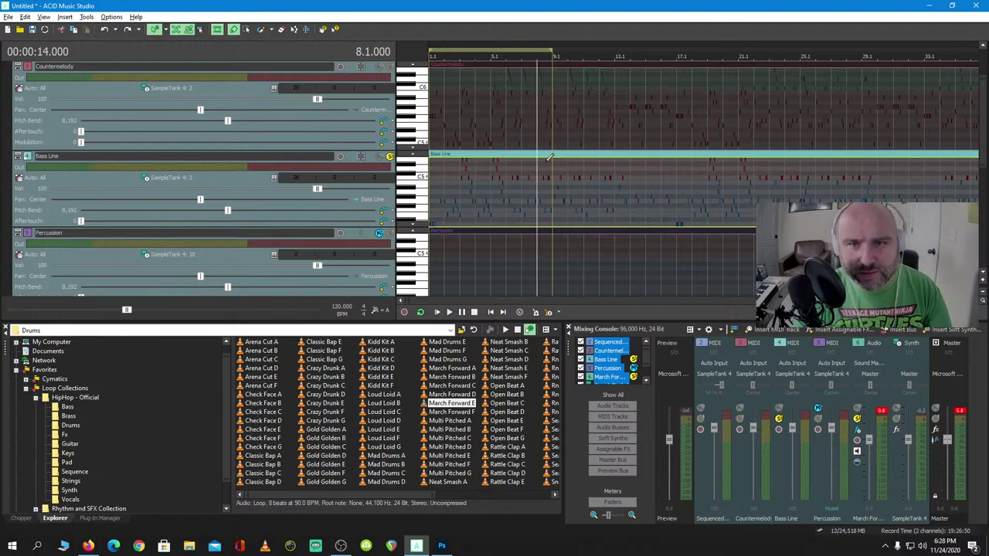
# Place the cursor at measure 3.1 on the Bass Line track and briefly start and stop playback
pyautogui.moveTo(550, 159)
pyautogui.mouseDown()
pyautogui.moveTo(499, 194)
pyautogui.moveTo(444, 182)
pyautogui.mouseUp()
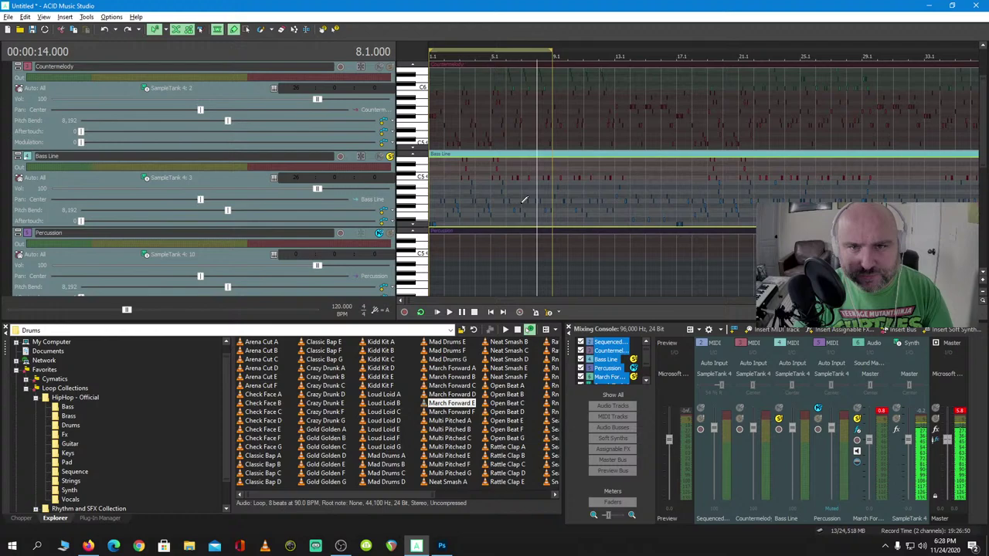
pyautogui.click(462, 168)
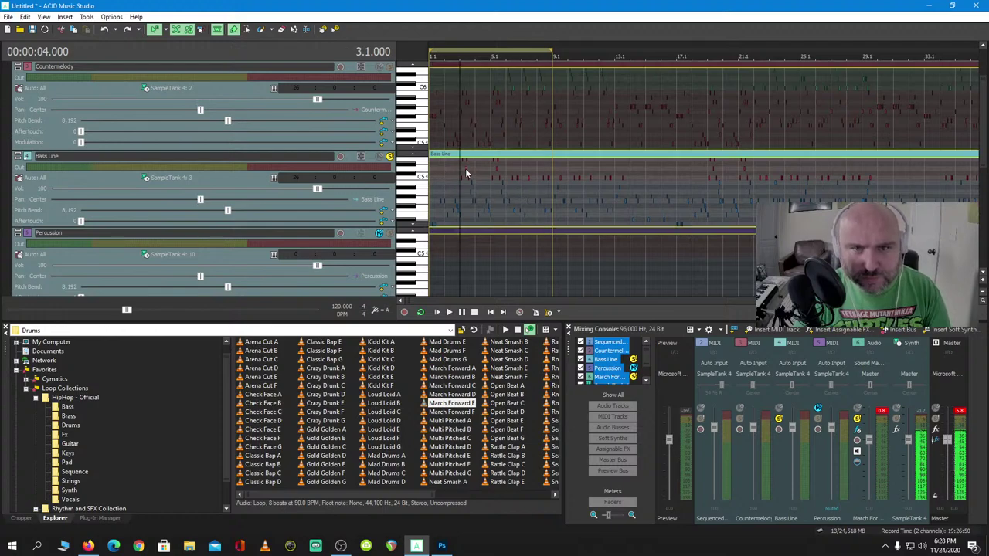
pyautogui.press('space')
pyautogui.press('space')
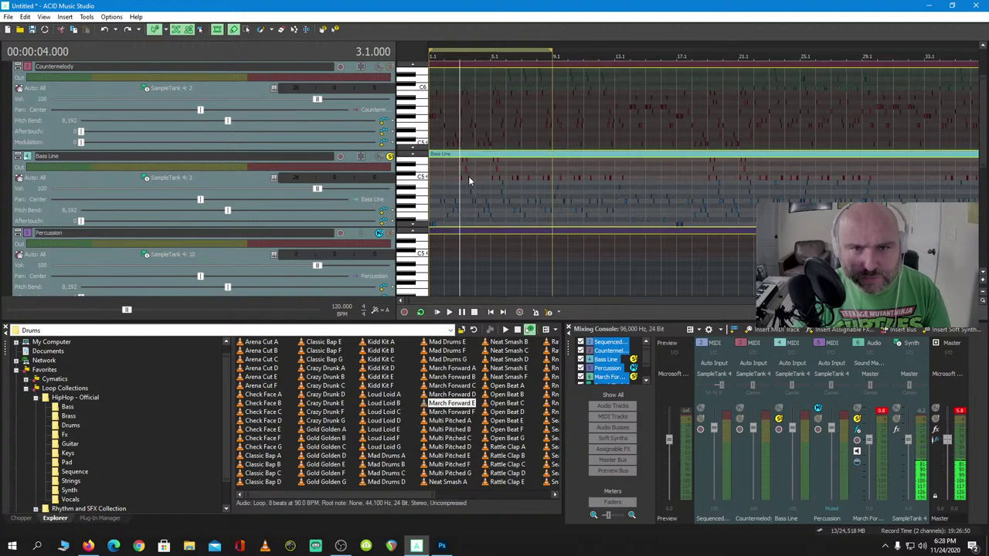
# Select all MIDI notes in the Bass Line event
pyautogui.scroll(4, 461, 166)
pyautogui.rightClick(458, 165)
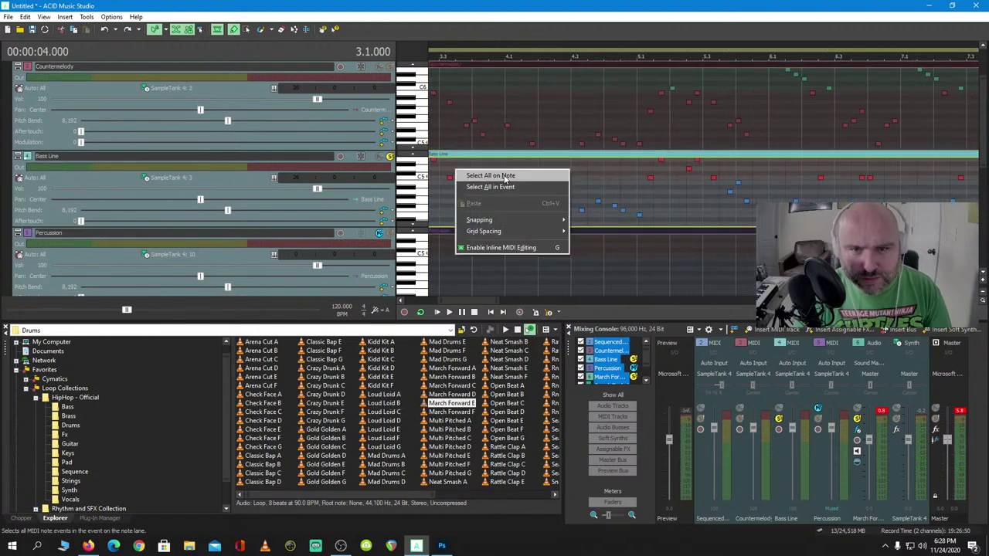
pyautogui.click(513, 188)
pyautogui.scroll(-6, 476, 234)
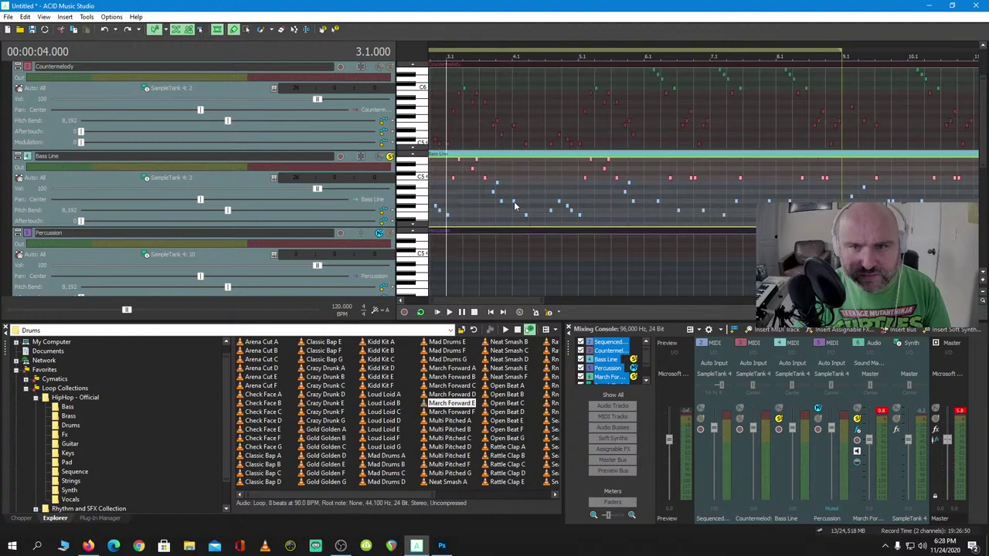
pyautogui.scroll(6, 497, 218)
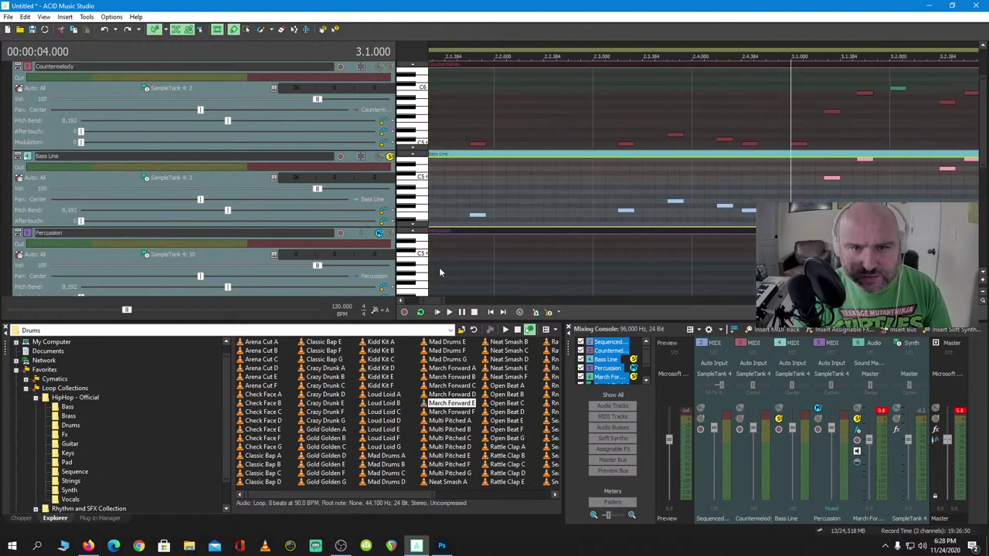
pyautogui.scroll(-2, 544, 248)
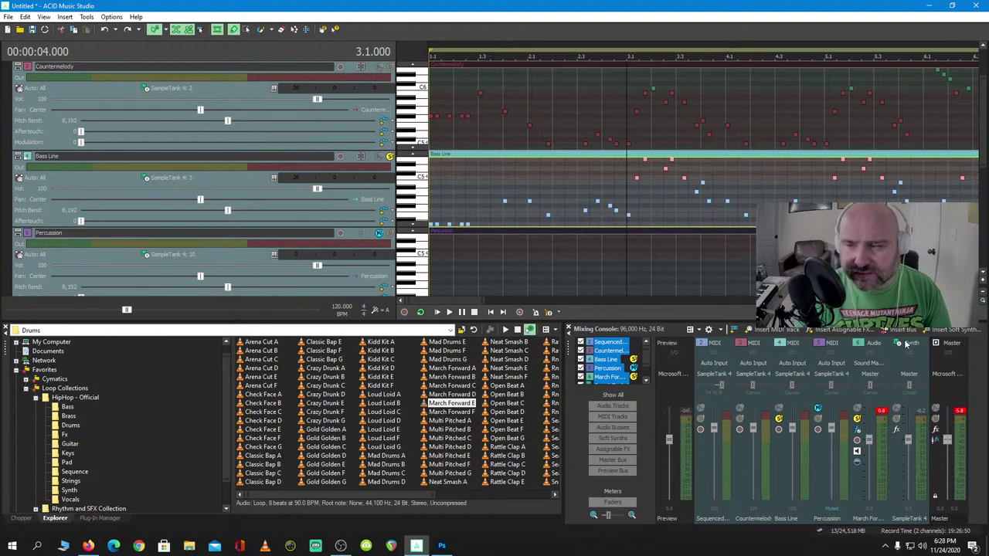
# Try transposing SampleTank 4's Vger Sync Down Light part to -6, and reset its transposition to 0
pyautogui.click(903, 354)
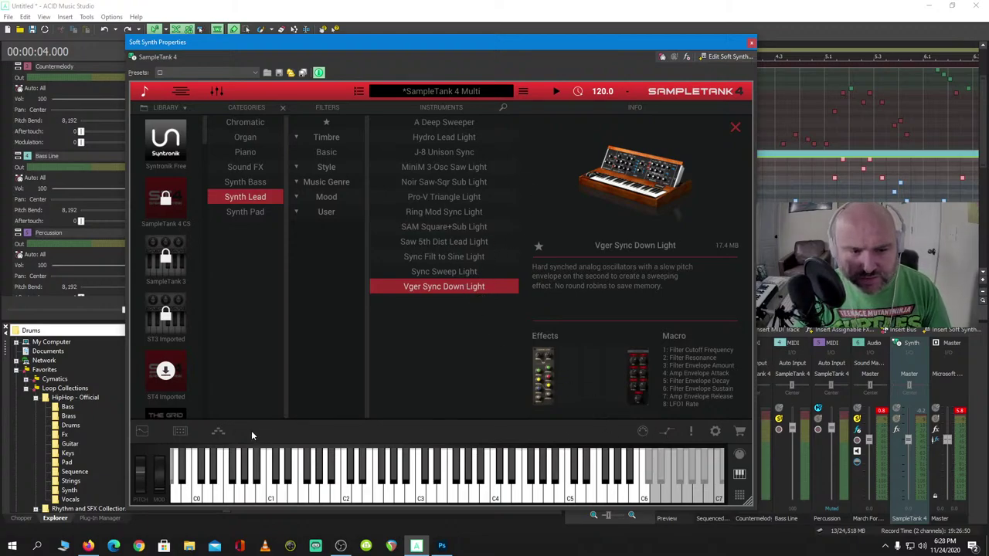
pyautogui.click(218, 433)
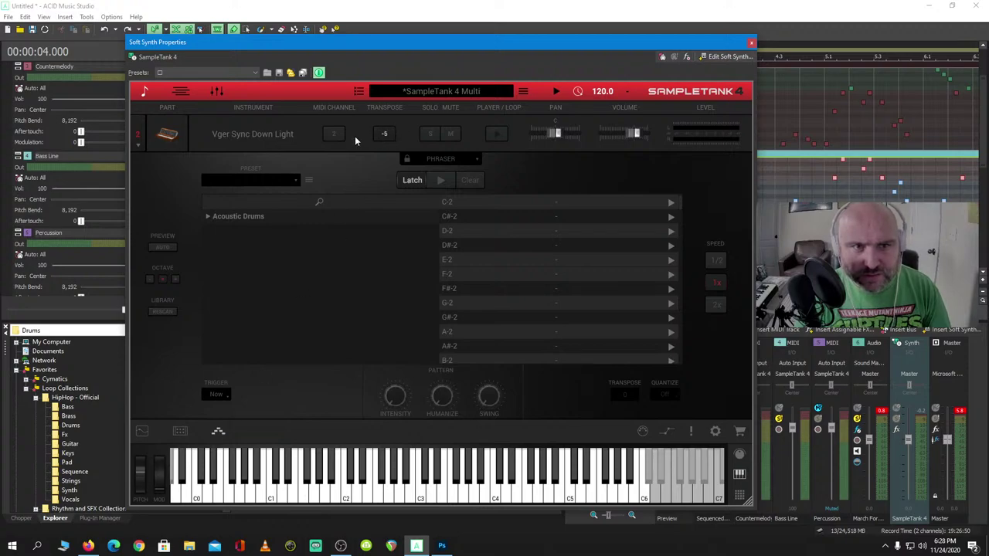
pyautogui.press('Down')
pyautogui.press('Down')
pyautogui.press('Down')
pyautogui.press('Down')
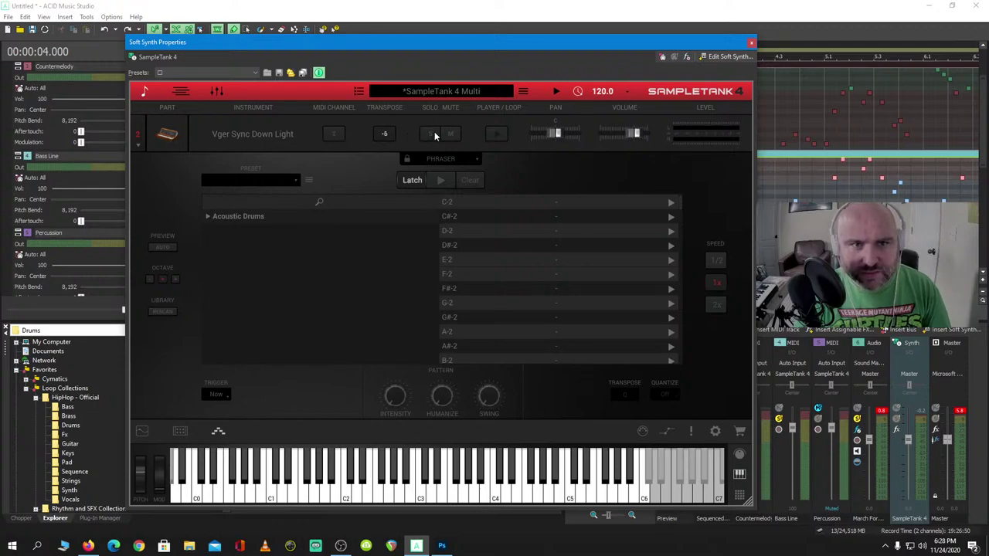
pyautogui.click(333, 135)
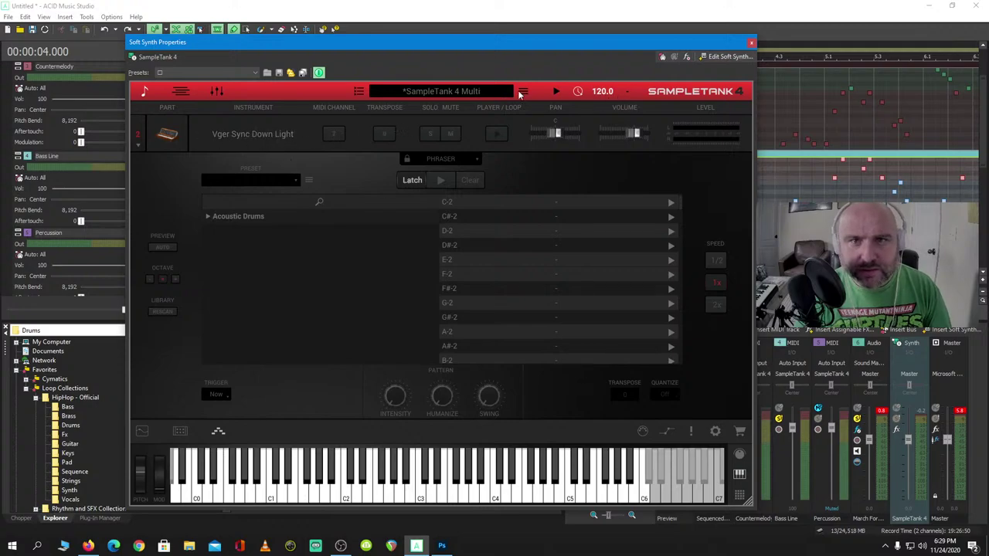
# Look through SampleTank 4's Synth Lead instruments, parts list, mixer and song list for further sound and tempo options
pyautogui.click(146, 93)
pyautogui.click(213, 208)
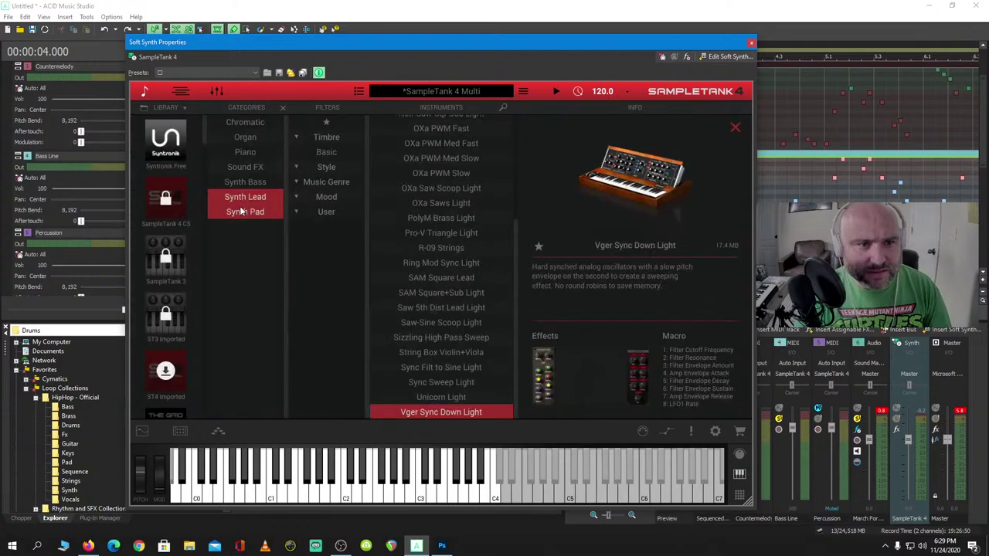
pyautogui.click(269, 211)
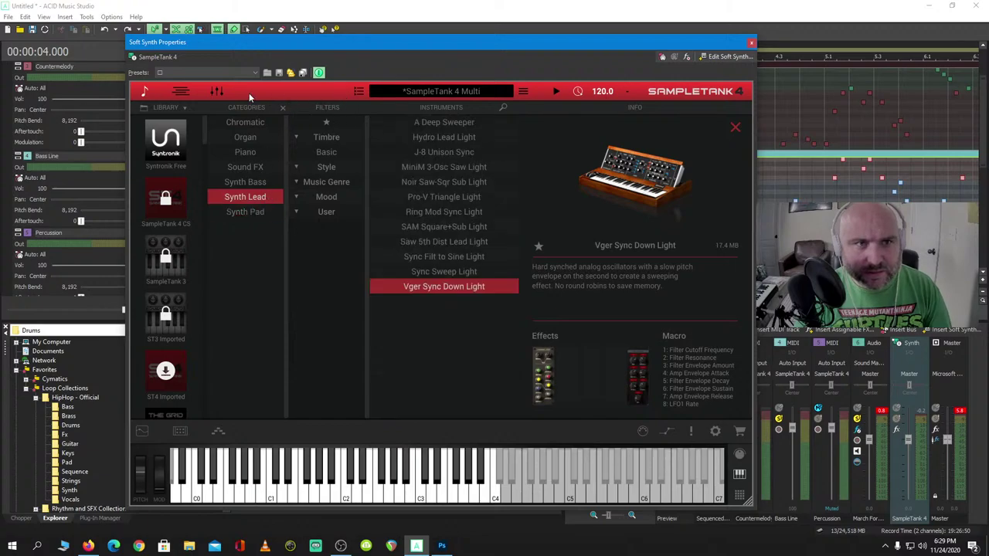
pyautogui.click(180, 92)
pyautogui.click(217, 91)
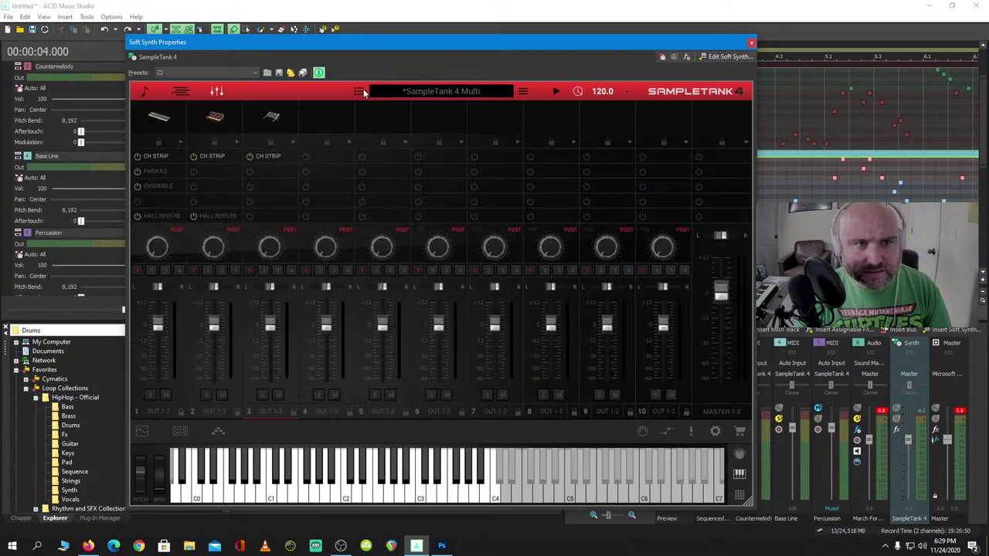
pyautogui.click(359, 91)
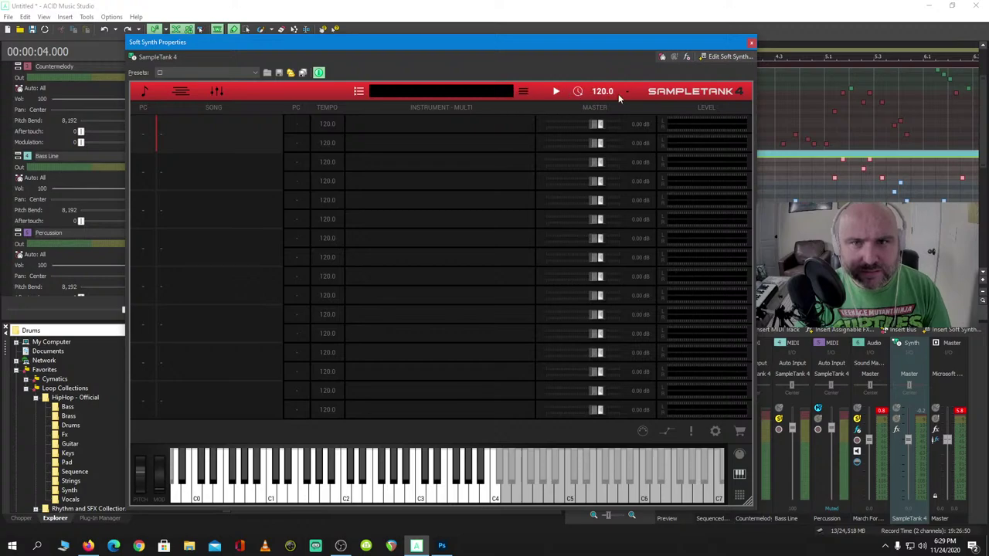
pyautogui.click(142, 92)
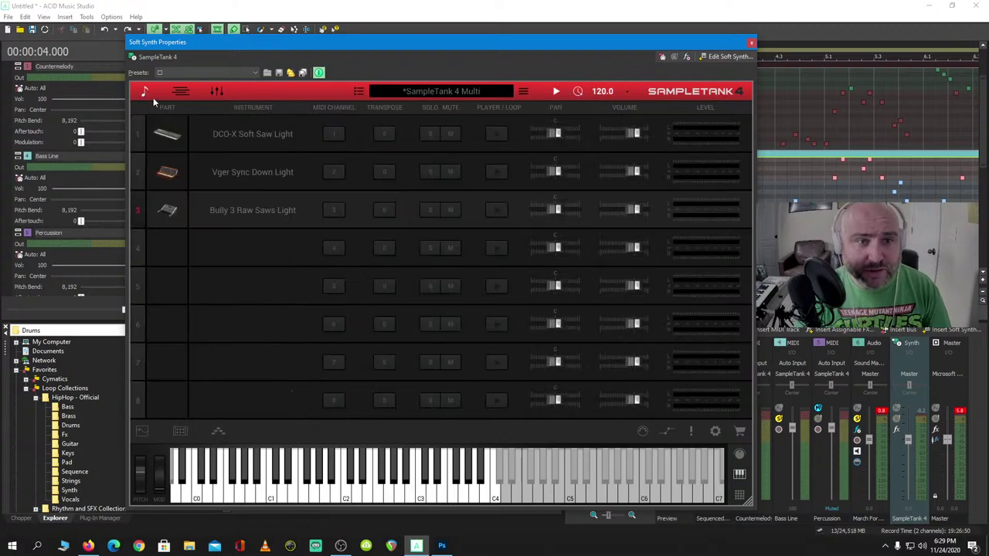
pyautogui.click(144, 91)
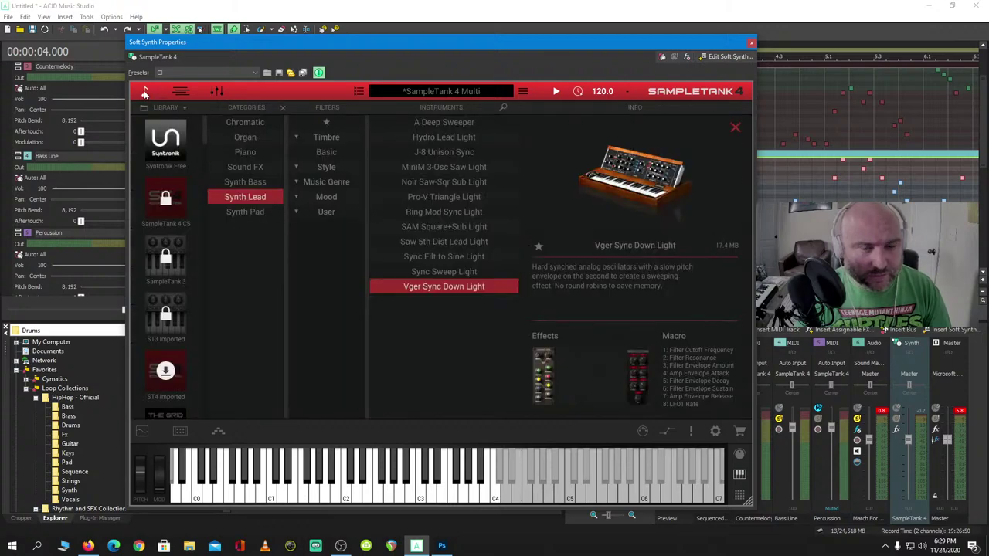
# Transpose SampleTank 4's Bully 3 Raw Saws Light part to -10, close the synth's window and stop playback
pyautogui.click(180, 92)
pyautogui.scroll(-5, 386, 210)
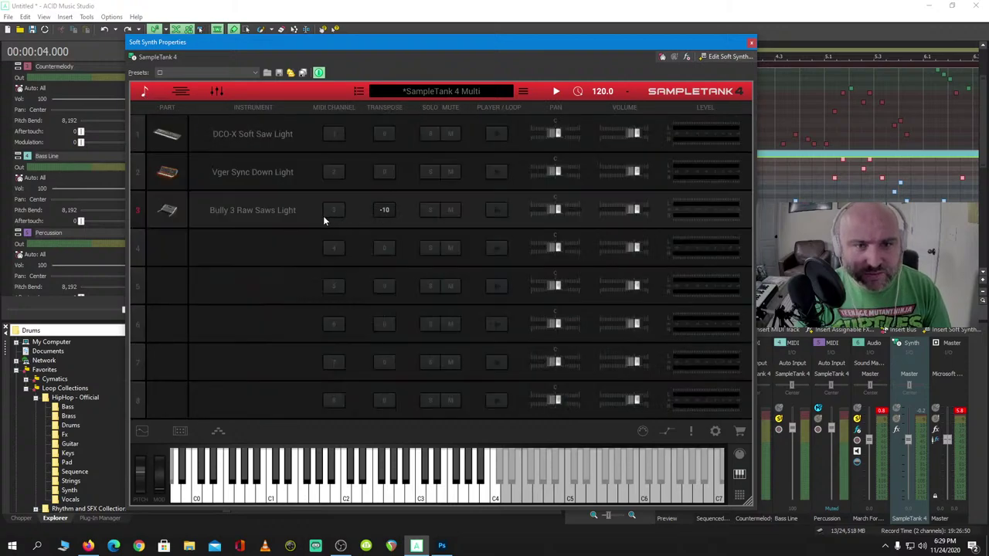
pyautogui.click(752, 43)
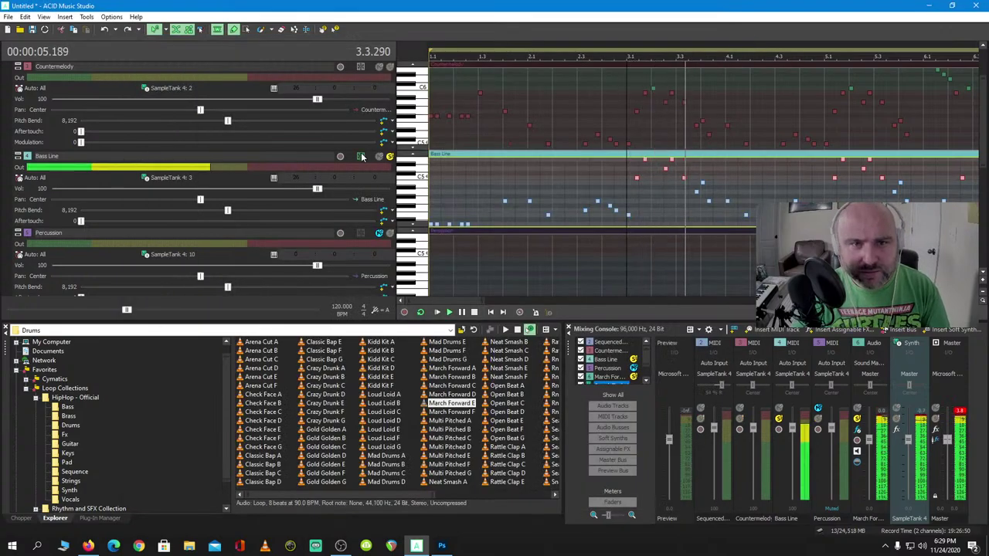
pyautogui.press('space')
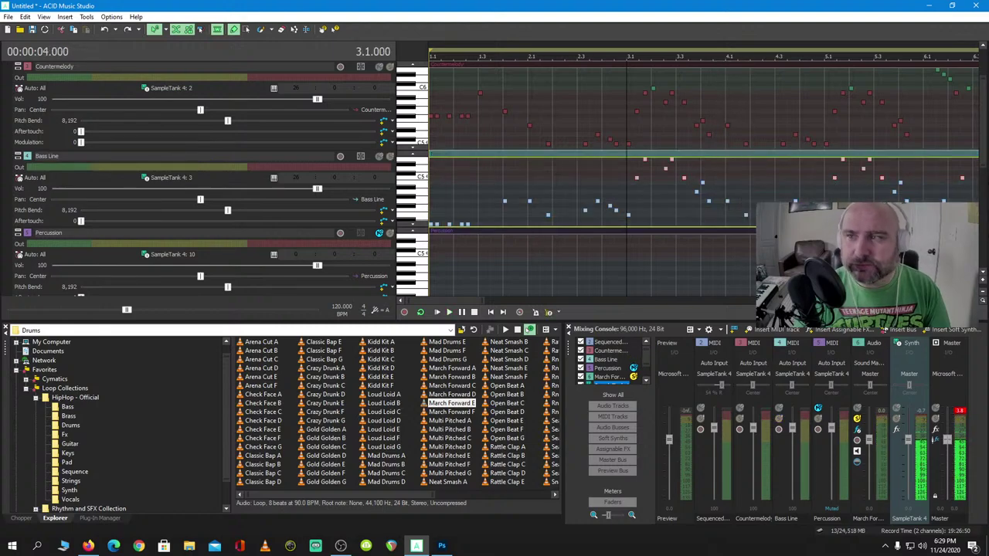
# Shrink all track heights until the whole track list fits, and play the project from its beginning
pyautogui.scroll(2, 879, 108)
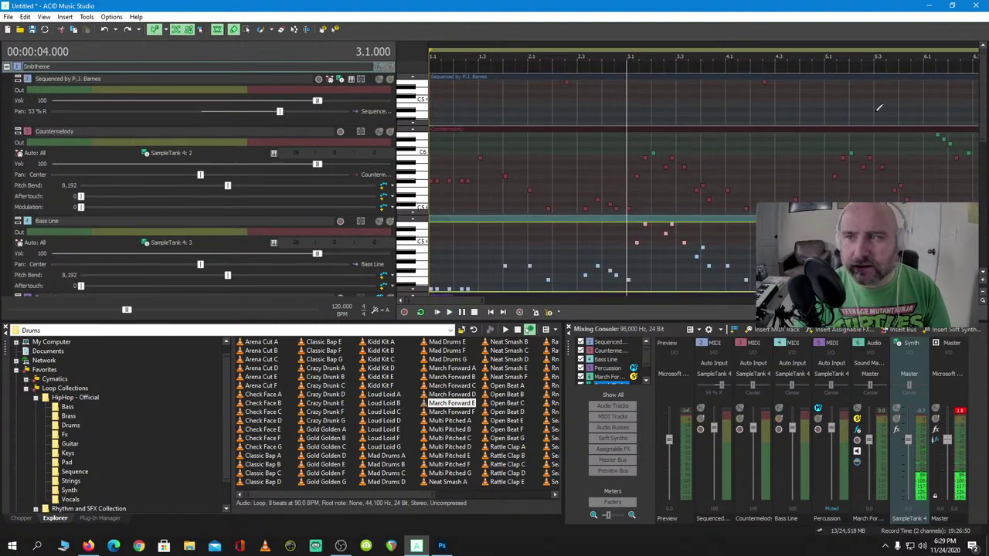
pyautogui.scroll(-6, 879, 109)
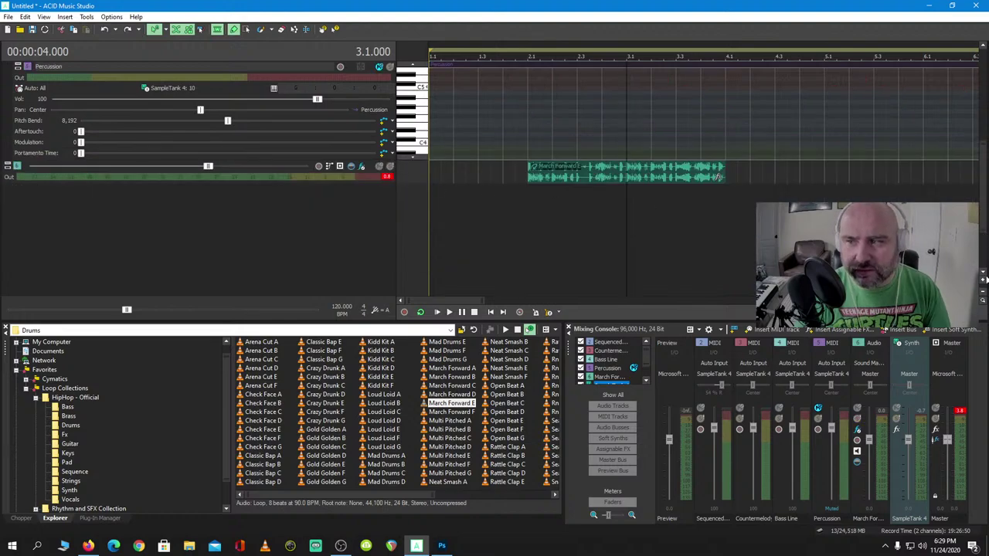
pyautogui.click(984, 293)
pyautogui.click(984, 294)
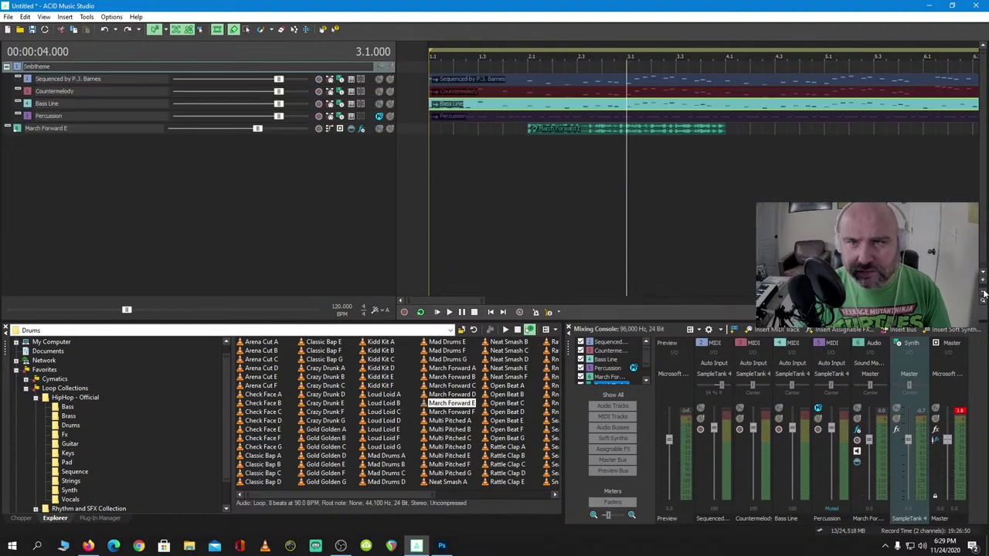
pyautogui.click(487, 313)
pyautogui.press('space')
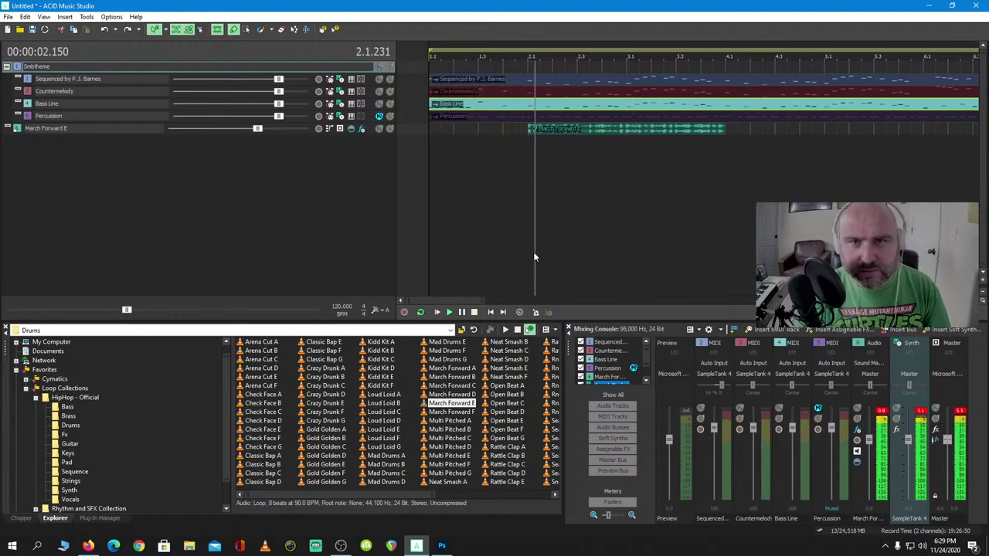
# Extend the March Forward E drum loop event to end at measure 10.1, and stop playback after listening
pyautogui.moveTo(725, 128); pyautogui.dragTo(961, 128)
pyautogui.scroll(-2, 710, 167)
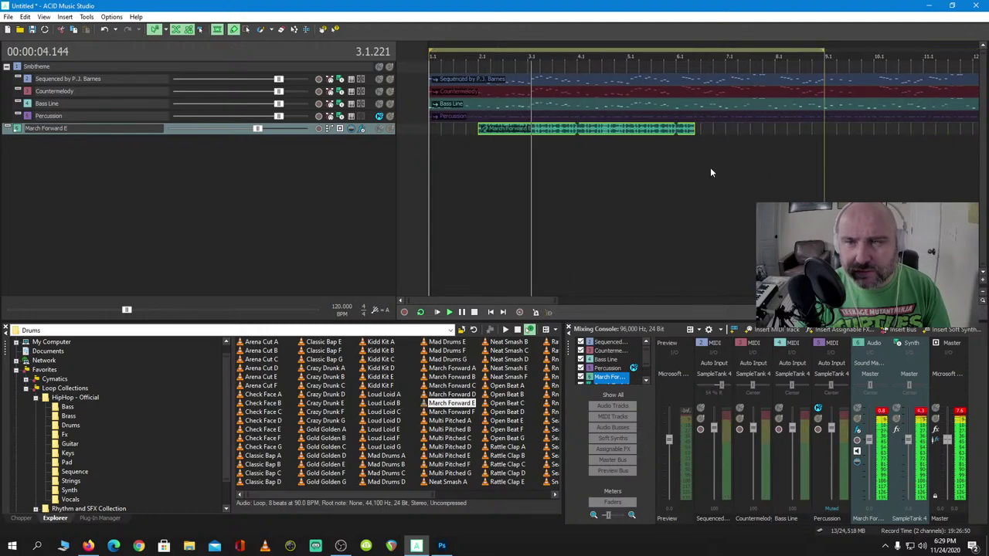
pyautogui.moveTo(694, 128); pyautogui.dragTo(873, 131)
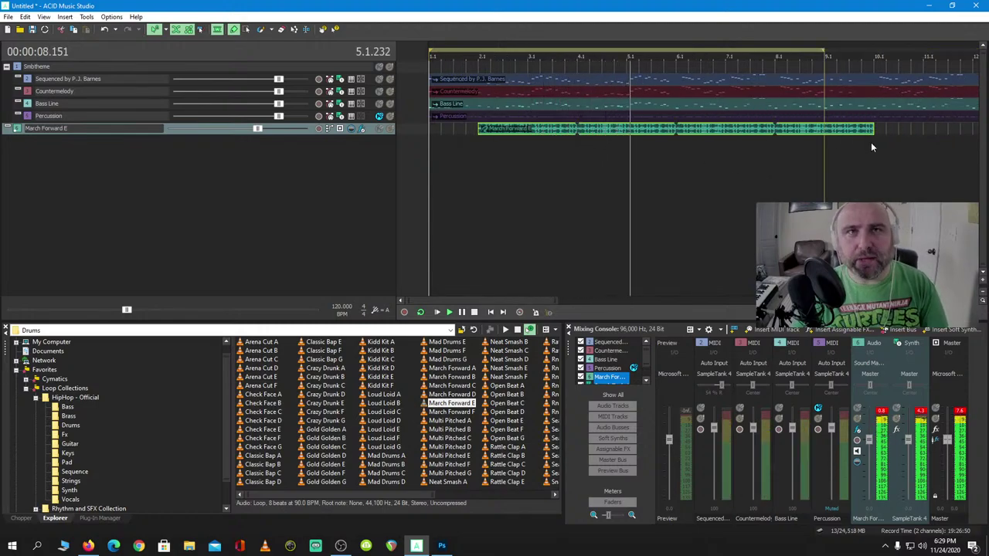
pyautogui.press('space')
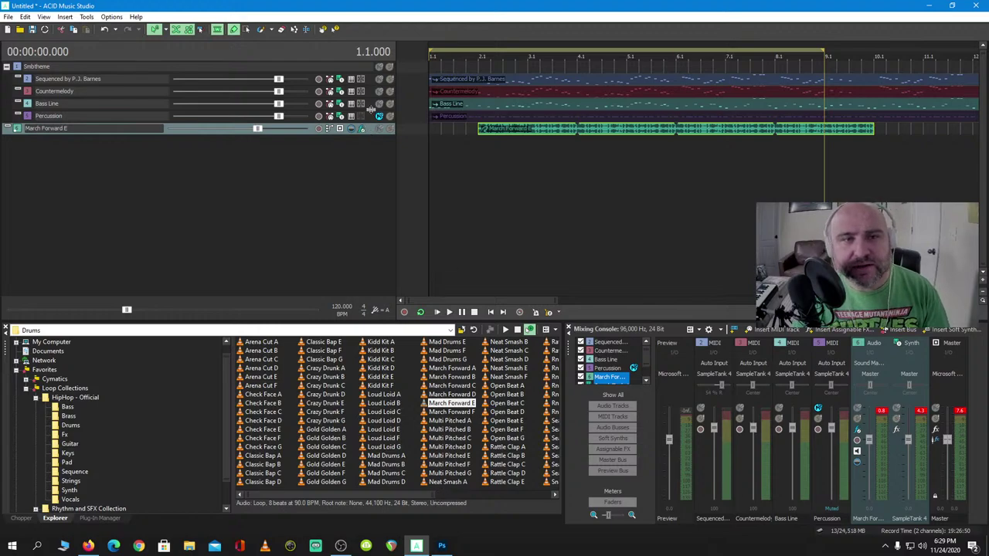
# Increase the Bass Line track's height and extend the end of the timeline's loop region to measure 10.1
pyautogui.moveTo(372, 111); pyautogui.dragTo(374, 136)
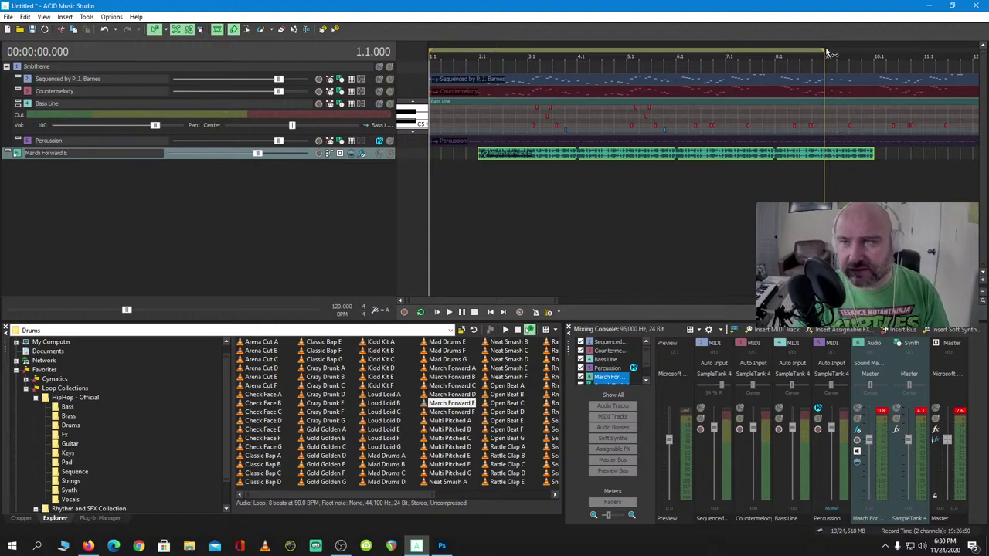
pyautogui.moveTo(823, 49); pyautogui.dragTo(874, 52)
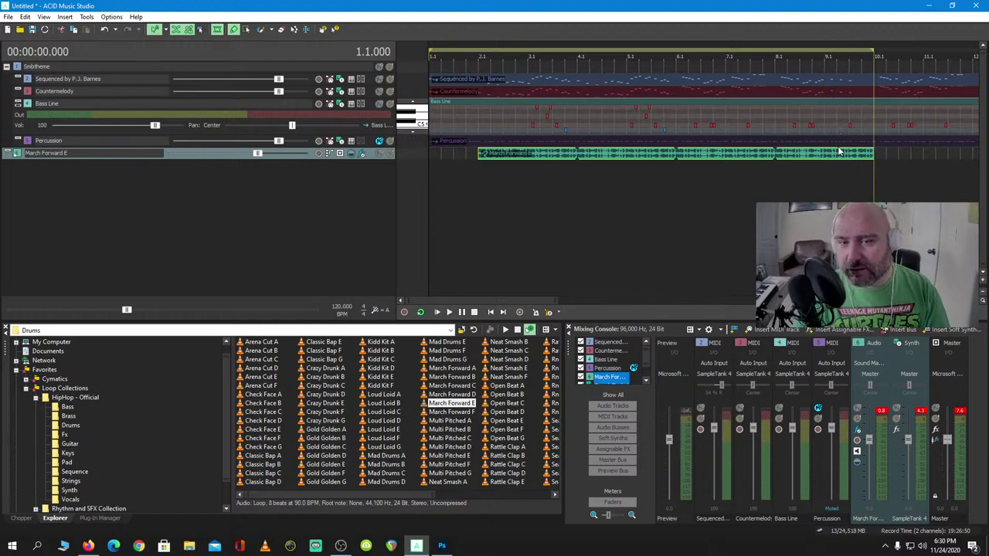
pyautogui.moveTo(557, 301); pyautogui.dragTo(702, 306)
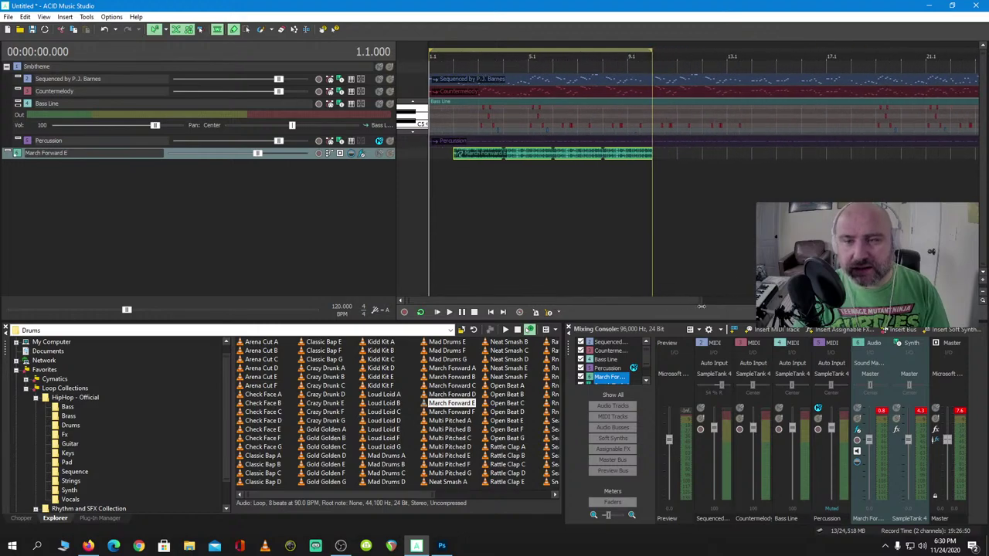